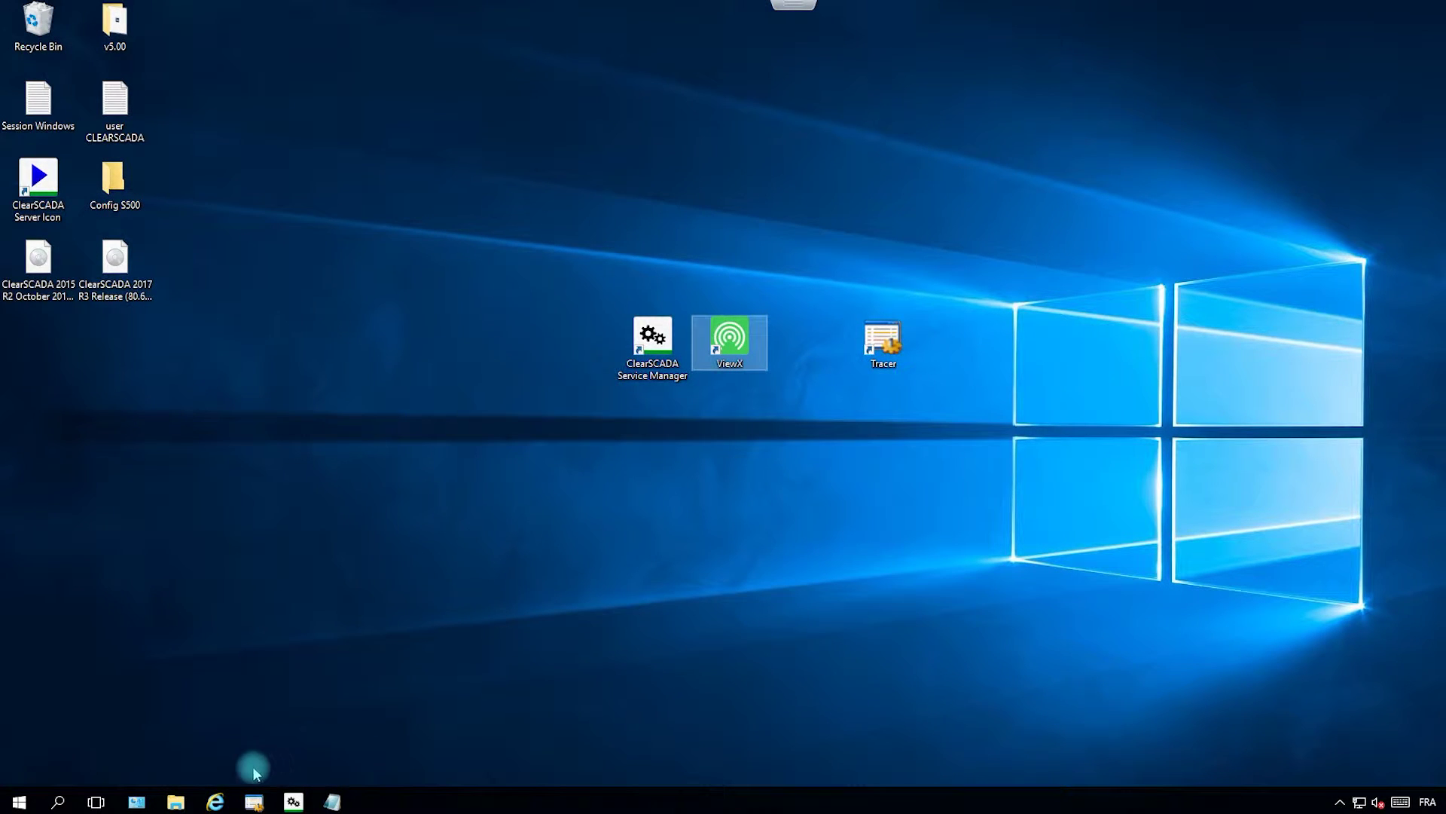
# Launch ClearSCADA ViewX from its desktop shortcut
pyautogui.click(857, 465)
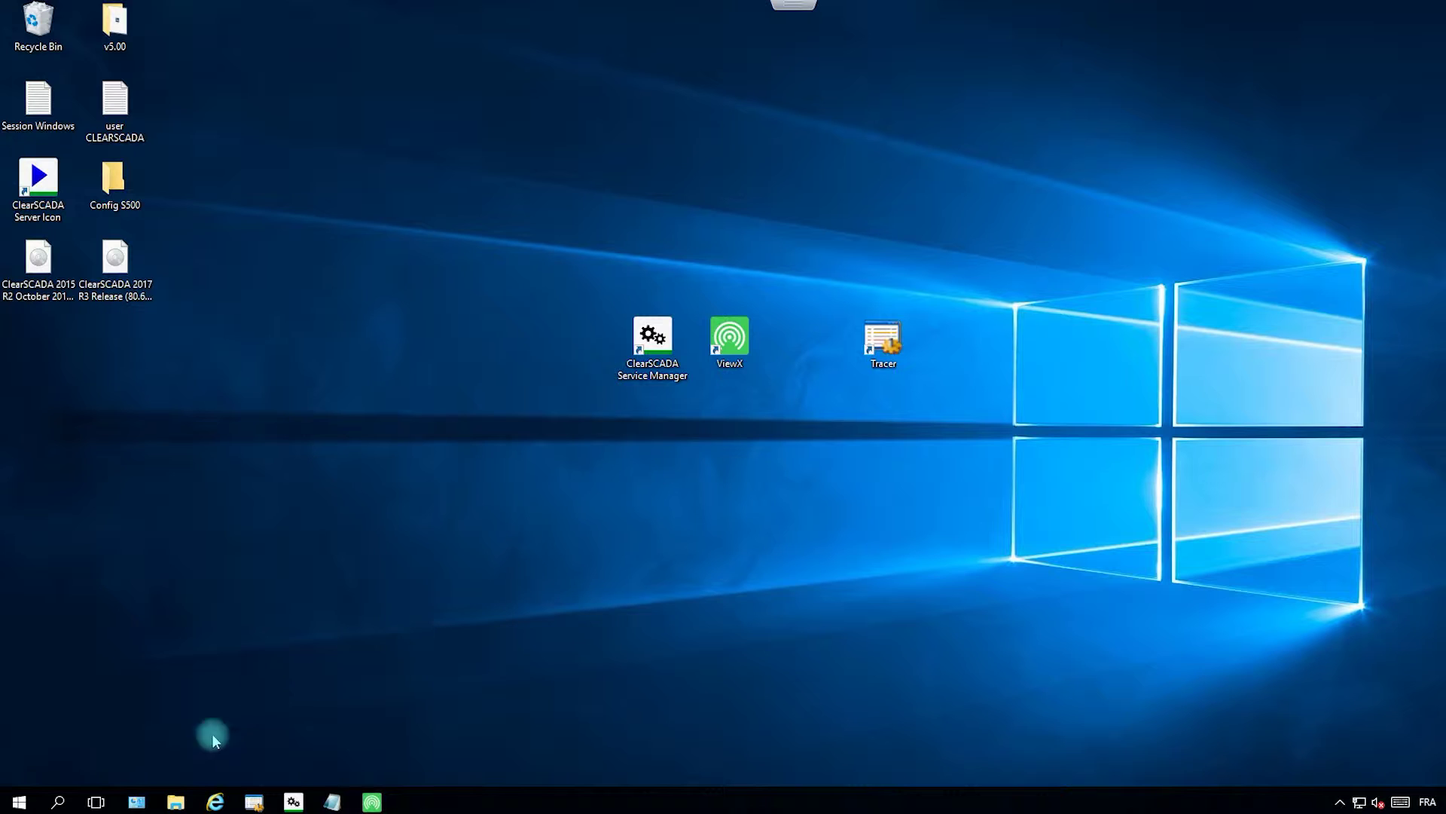
pyautogui.moveTo(176, 807)
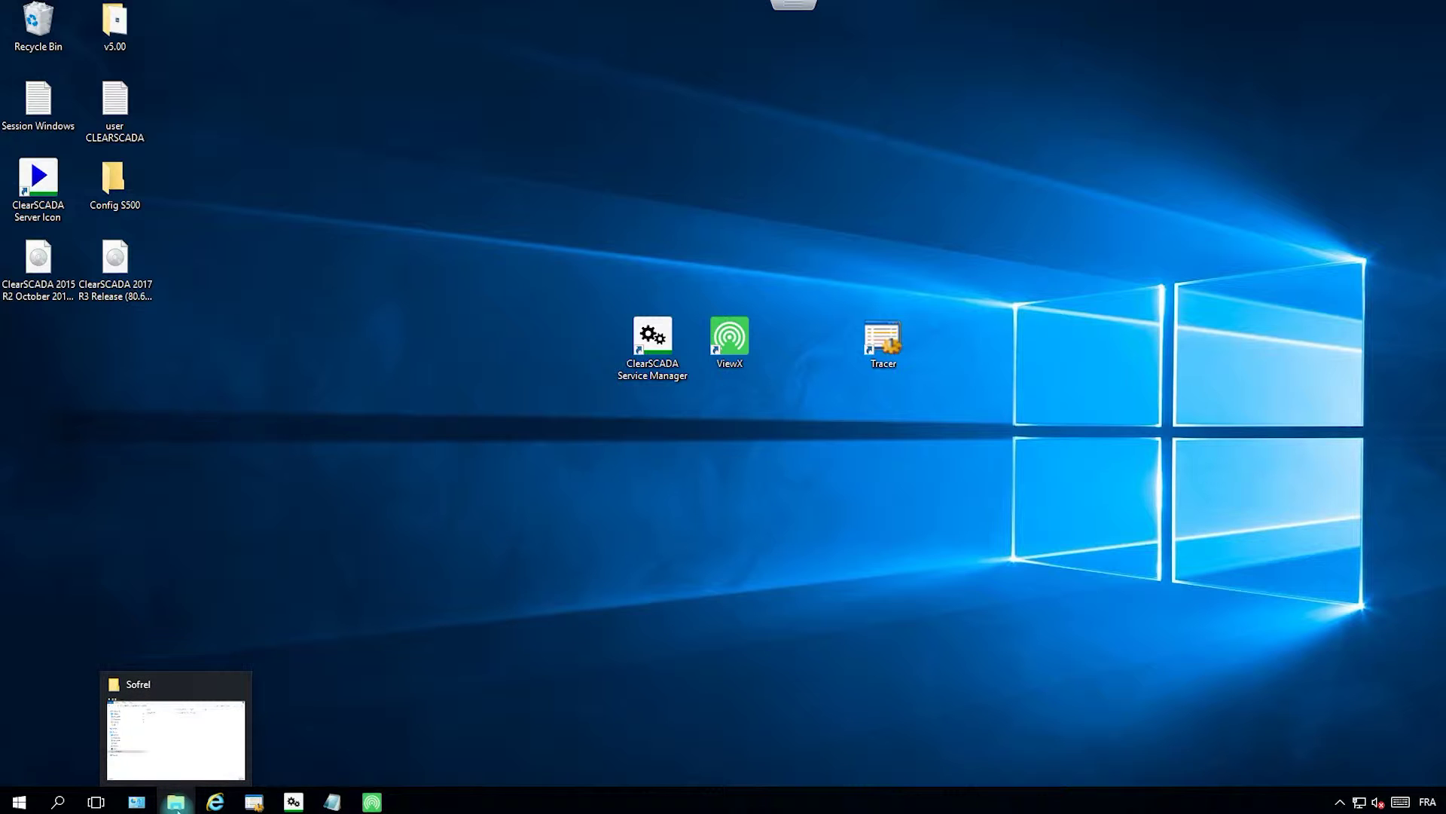
# Open SofrelTelemetryOPCServer from the Sofrel\Telemetry\OPC folder in Notepad
pyautogui.click(195, 736)
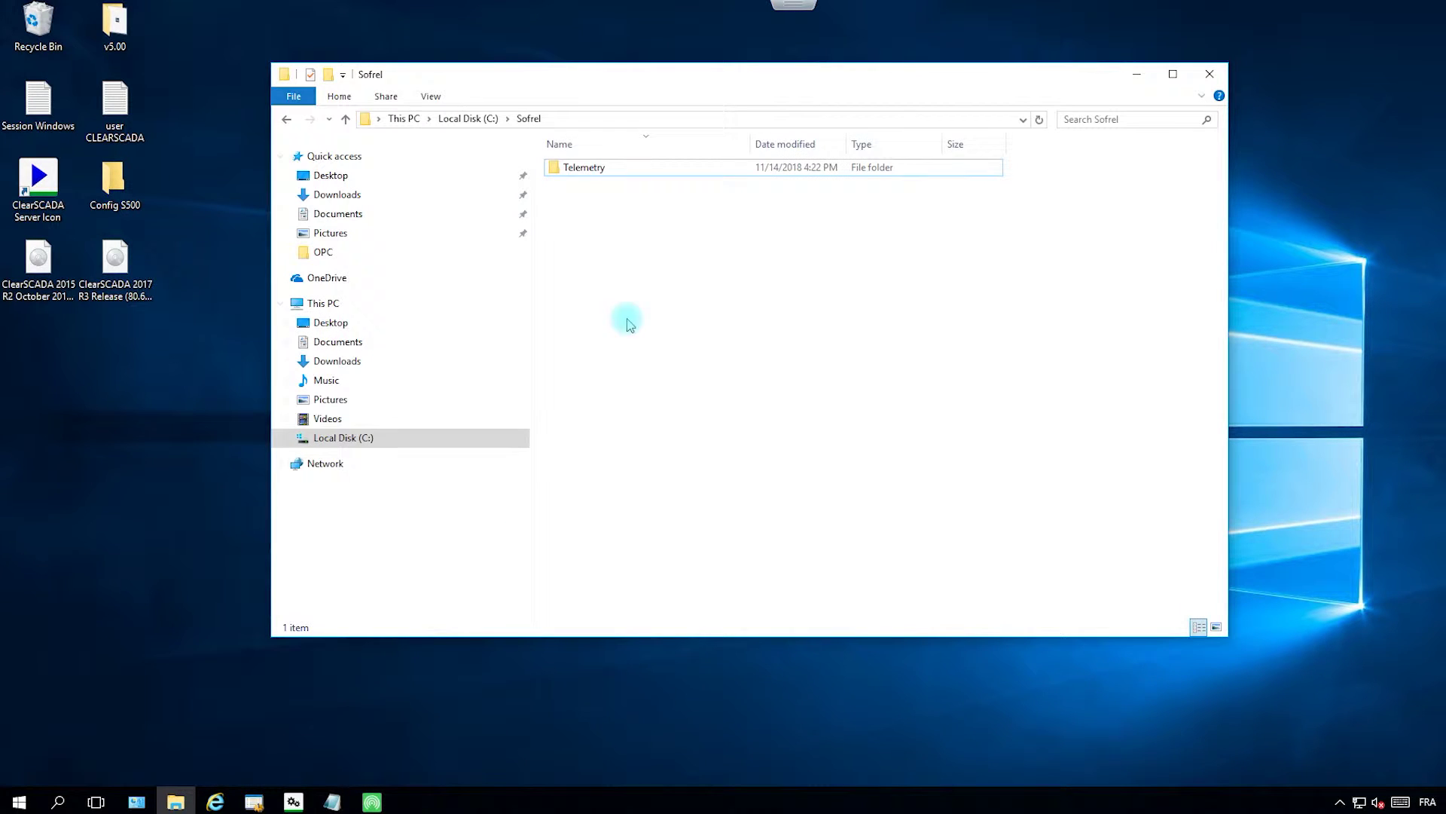
pyautogui.click(587, 169)
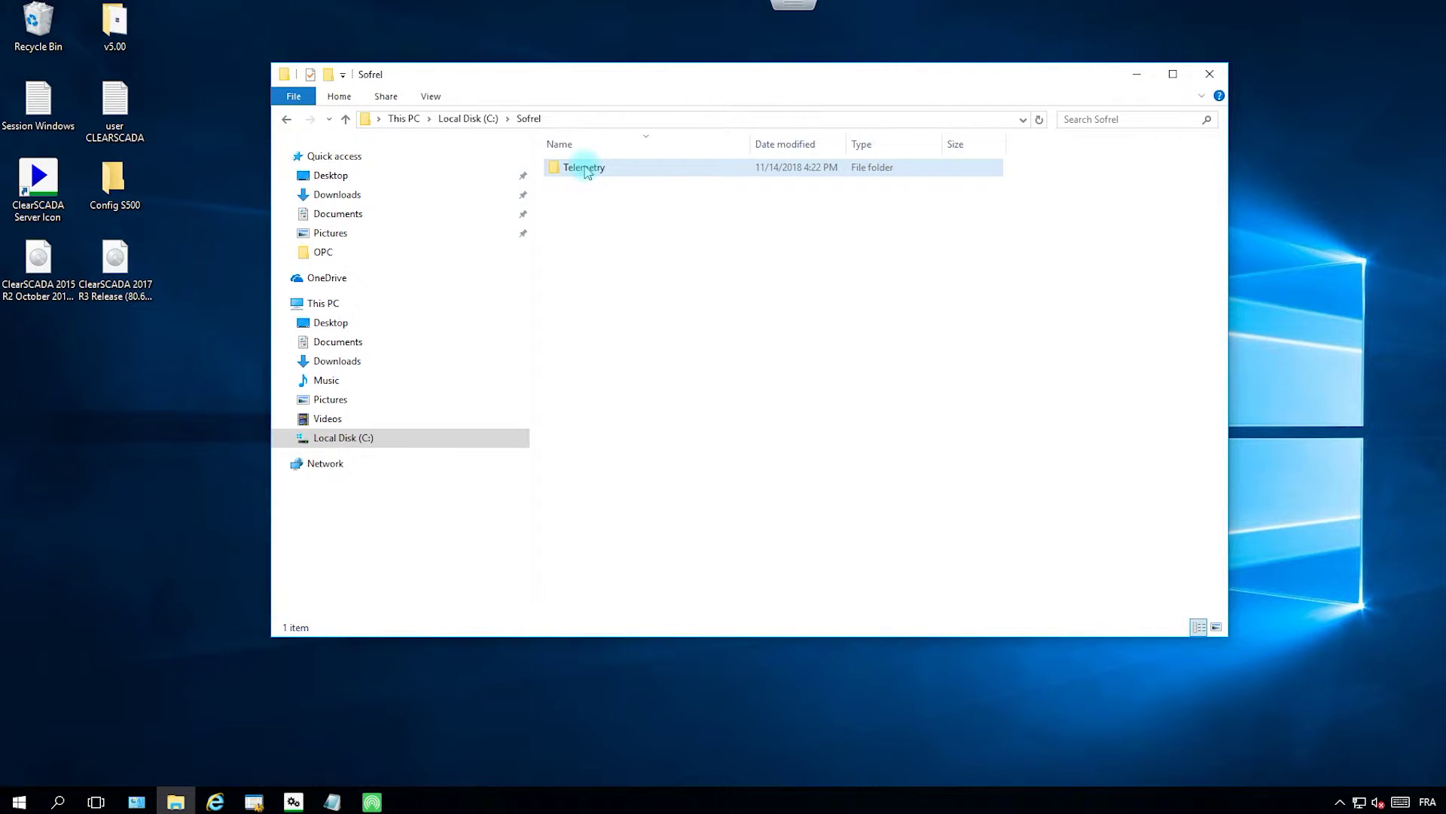
pyautogui.doubleClick(587, 169)
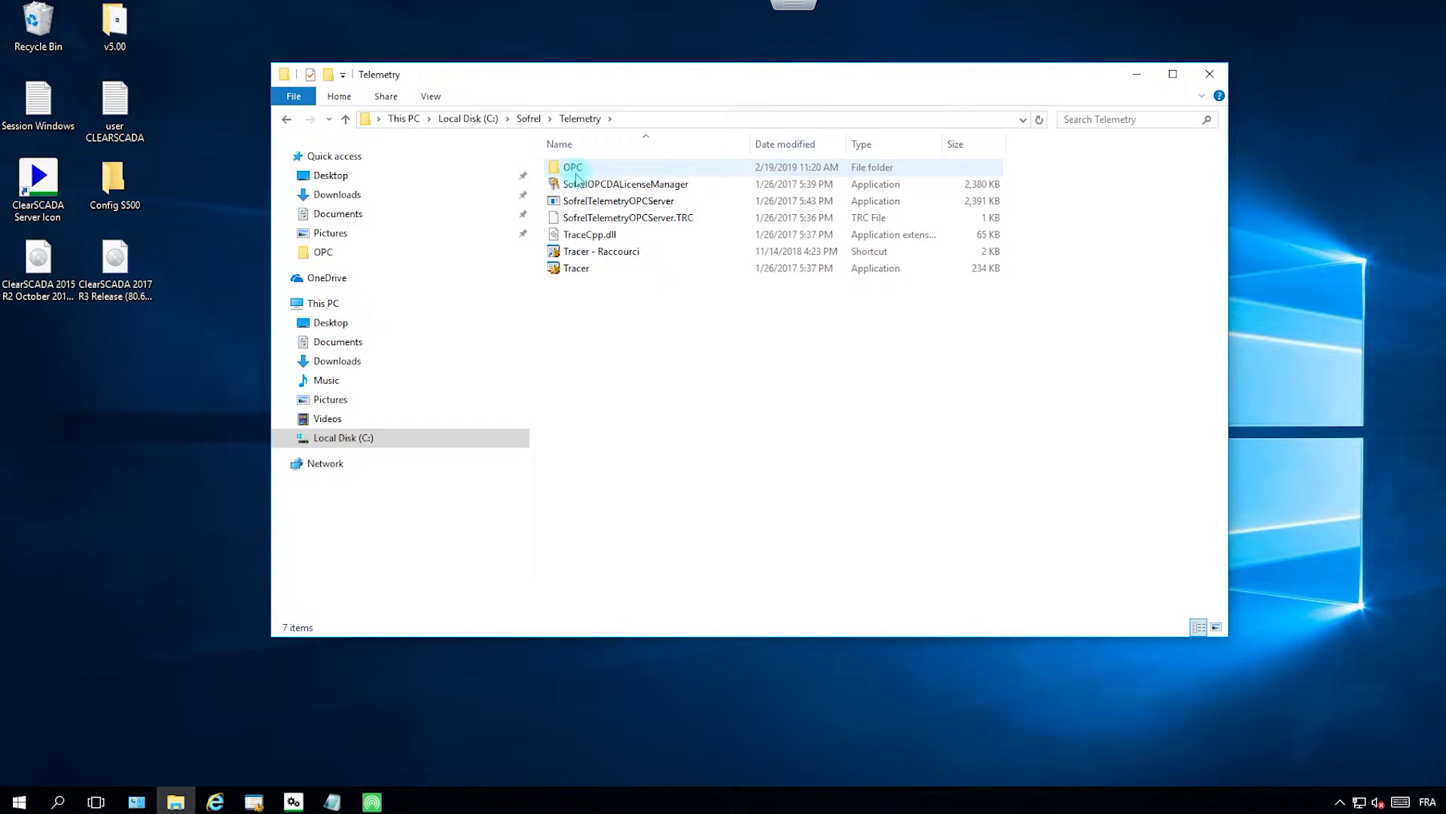
pyautogui.doubleClick(577, 173)
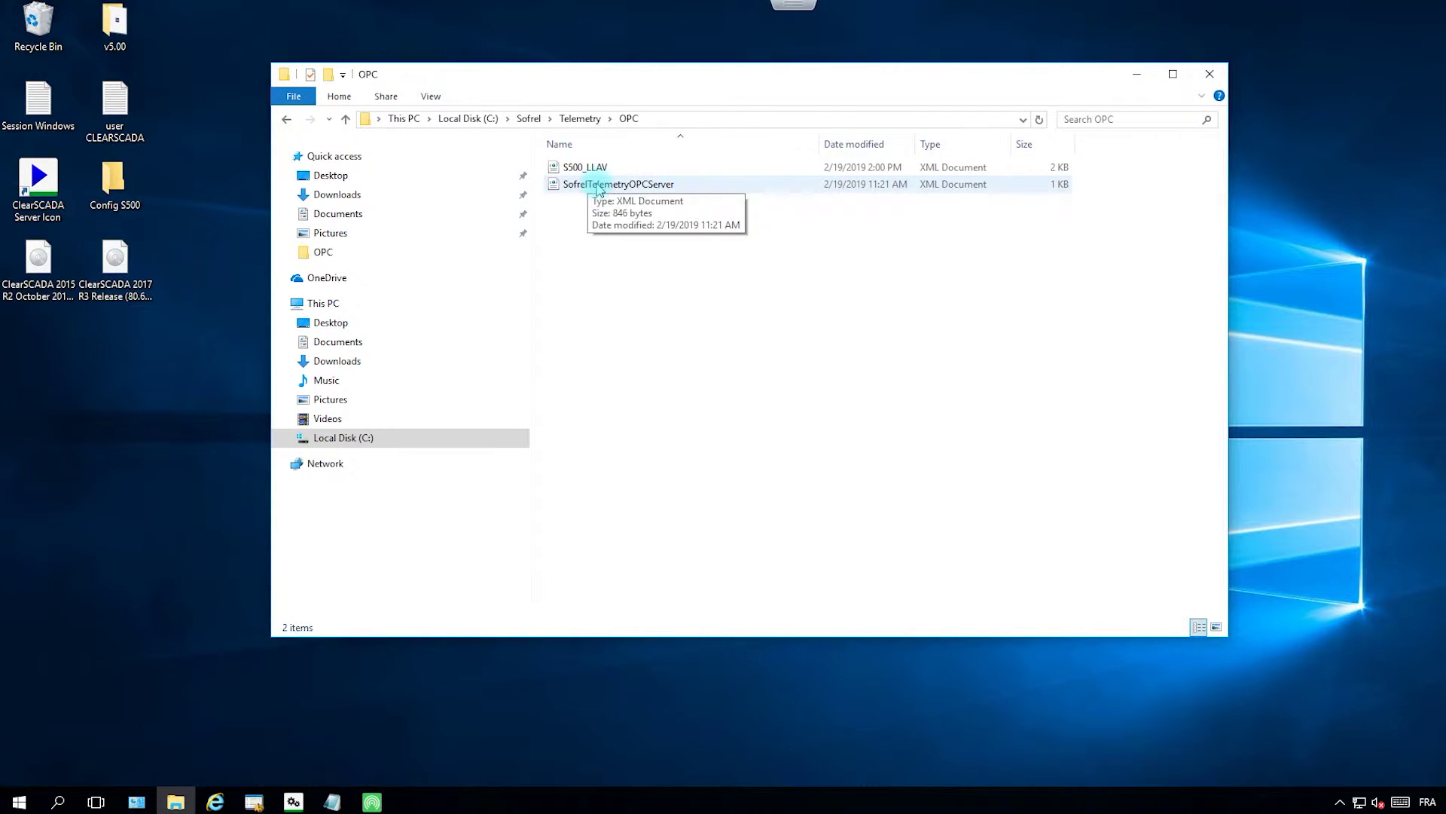
pyautogui.click(599, 188)
pyautogui.rightClick(599, 187)
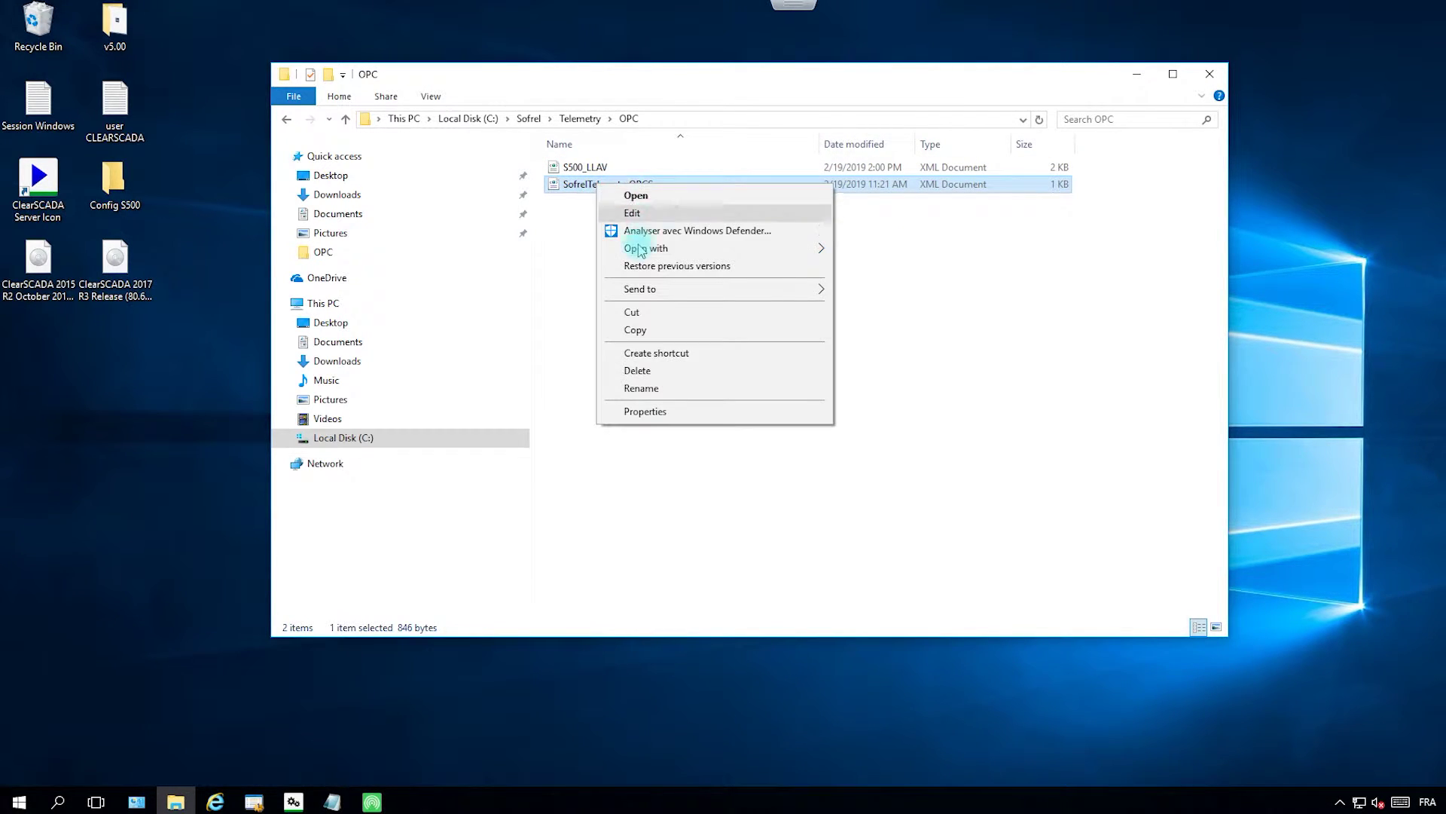
pyautogui.moveTo(639, 248)
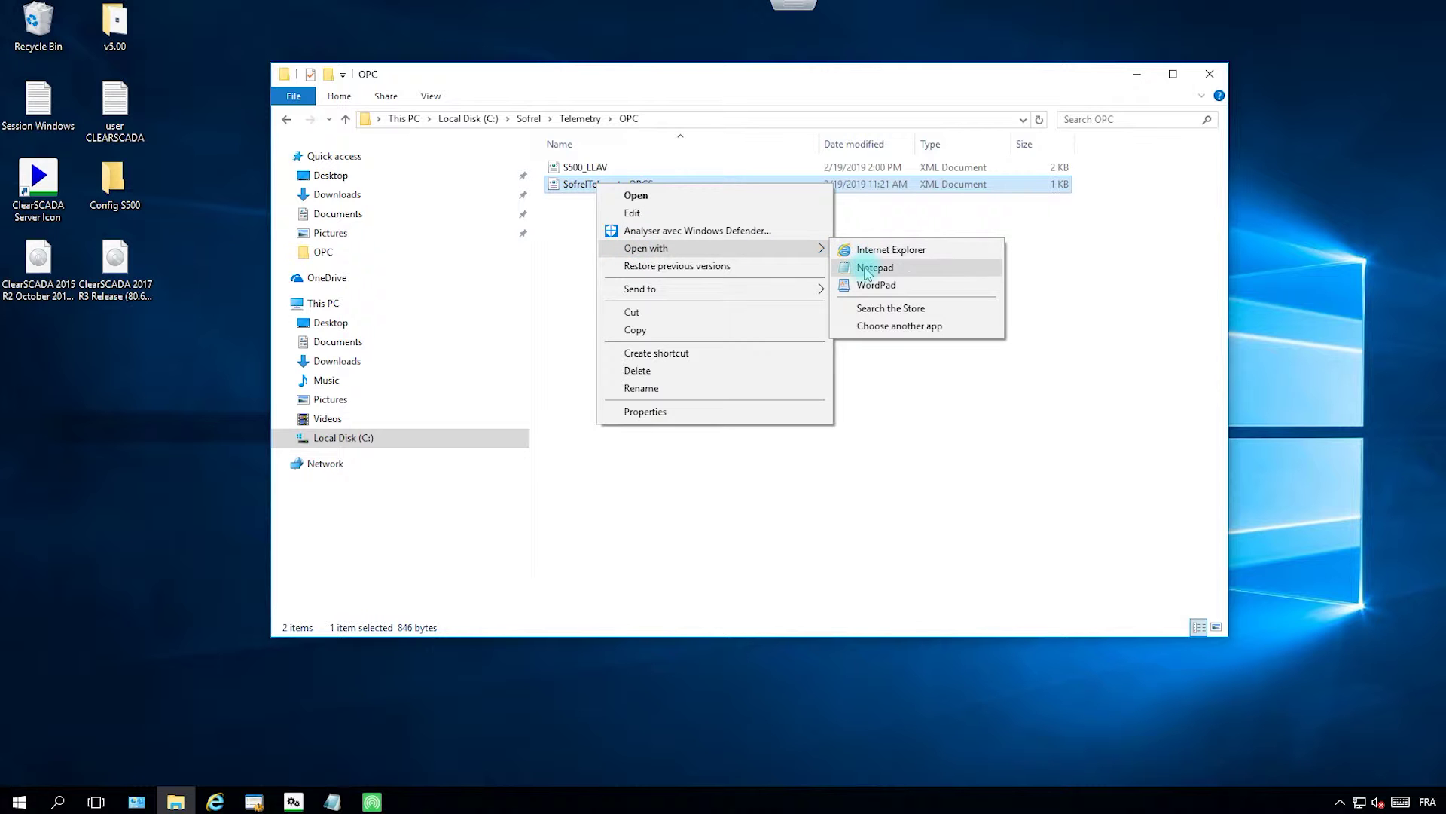
pyautogui.click(865, 268)
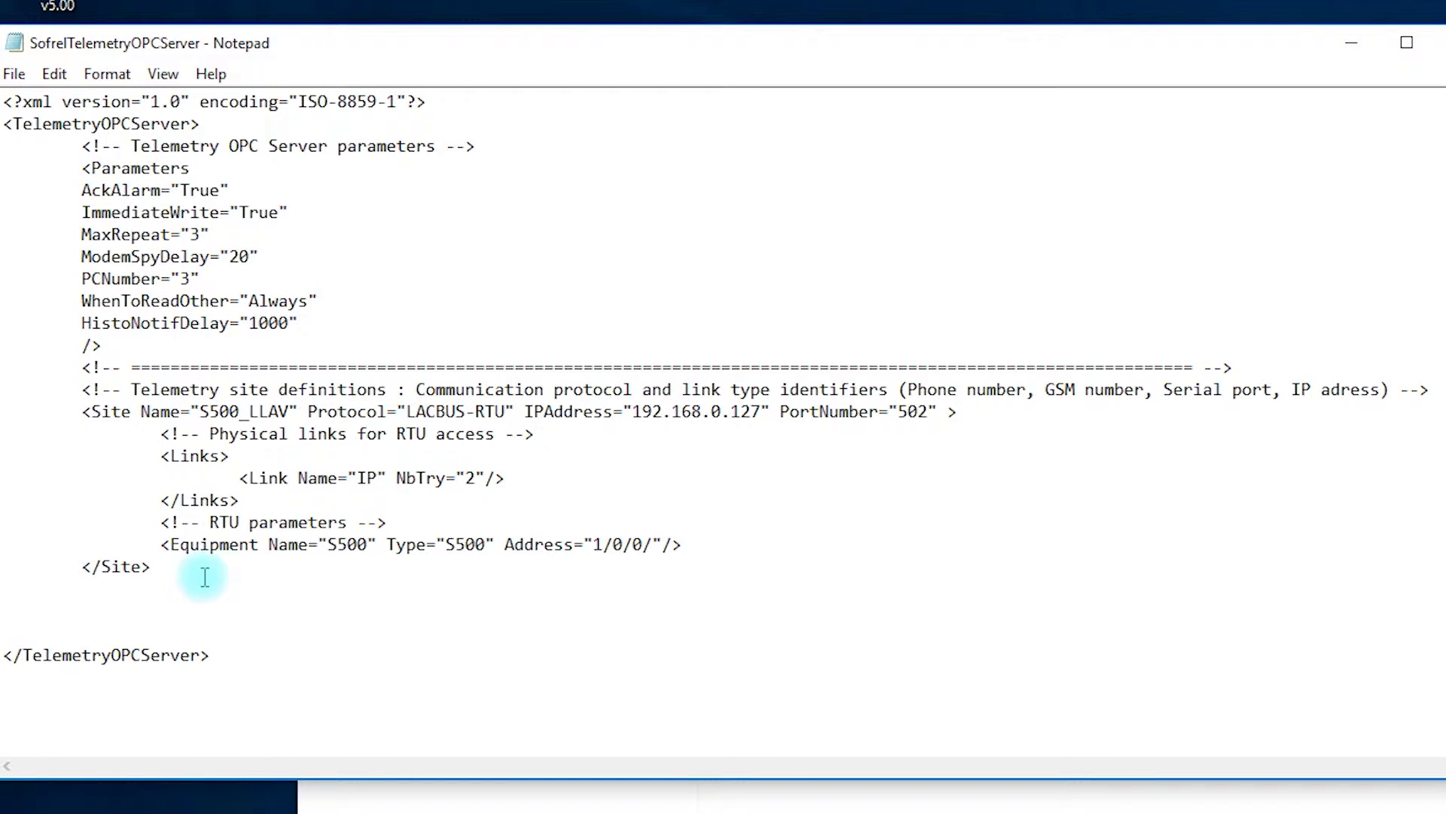
# Highlight site S500_LLAV's protocol LACBUS-RTU, IP address 192.168.0.127 and port 502
pyautogui.moveTo(154, 570); pyautogui.dragTo(4, 367)
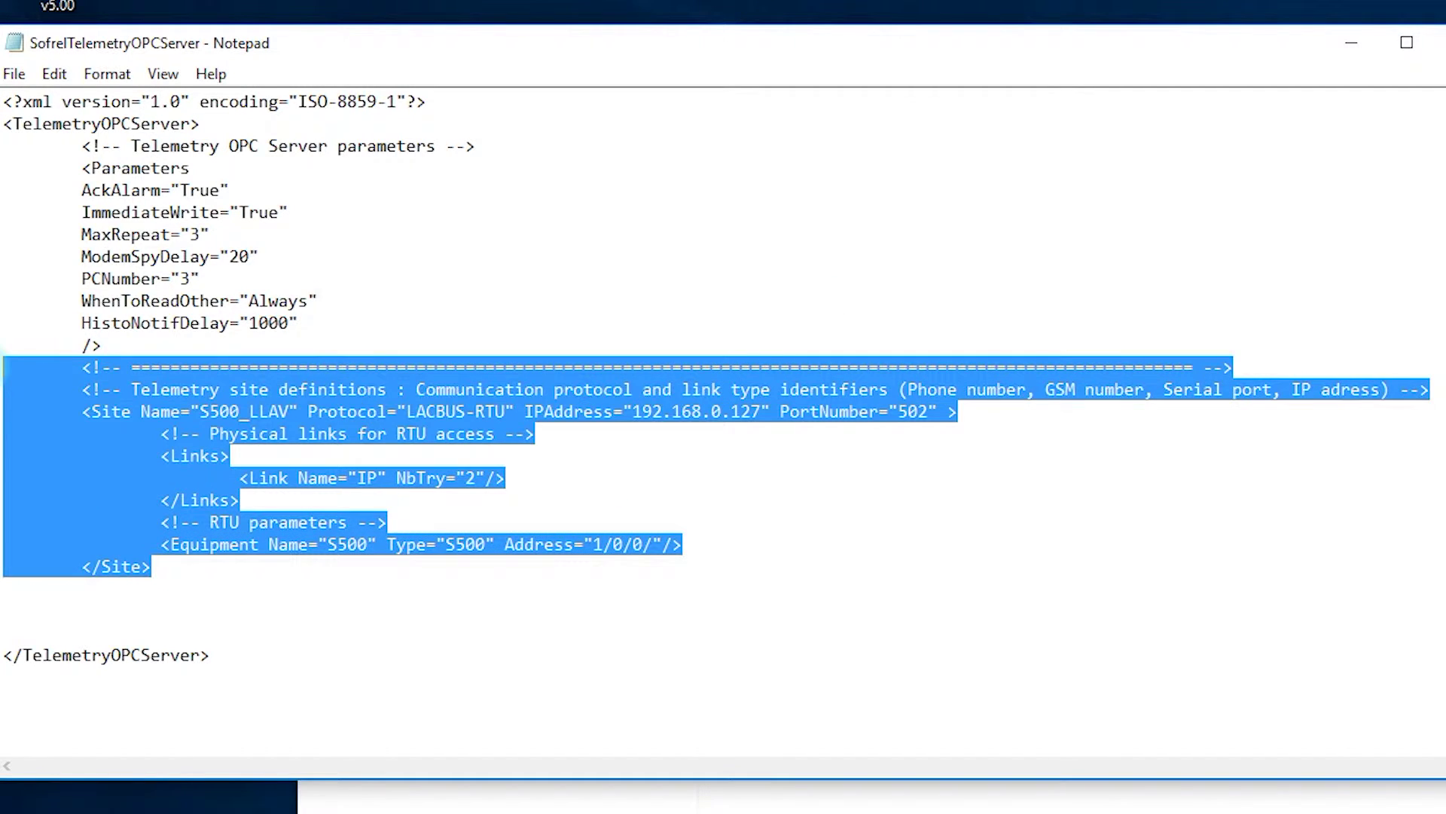
pyautogui.click(309, 452)
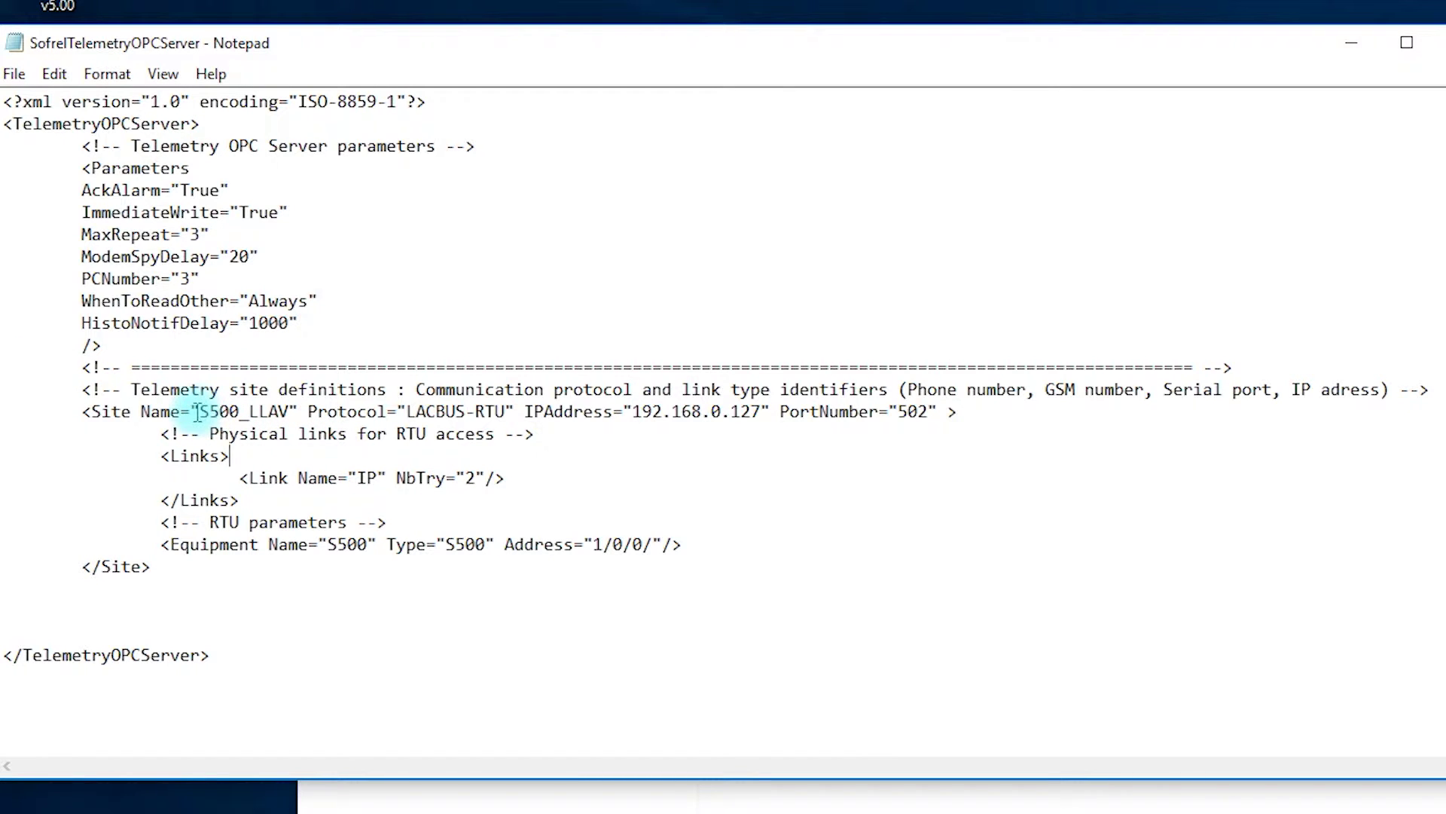
pyautogui.moveTo(197, 413); pyautogui.dragTo(290, 413)
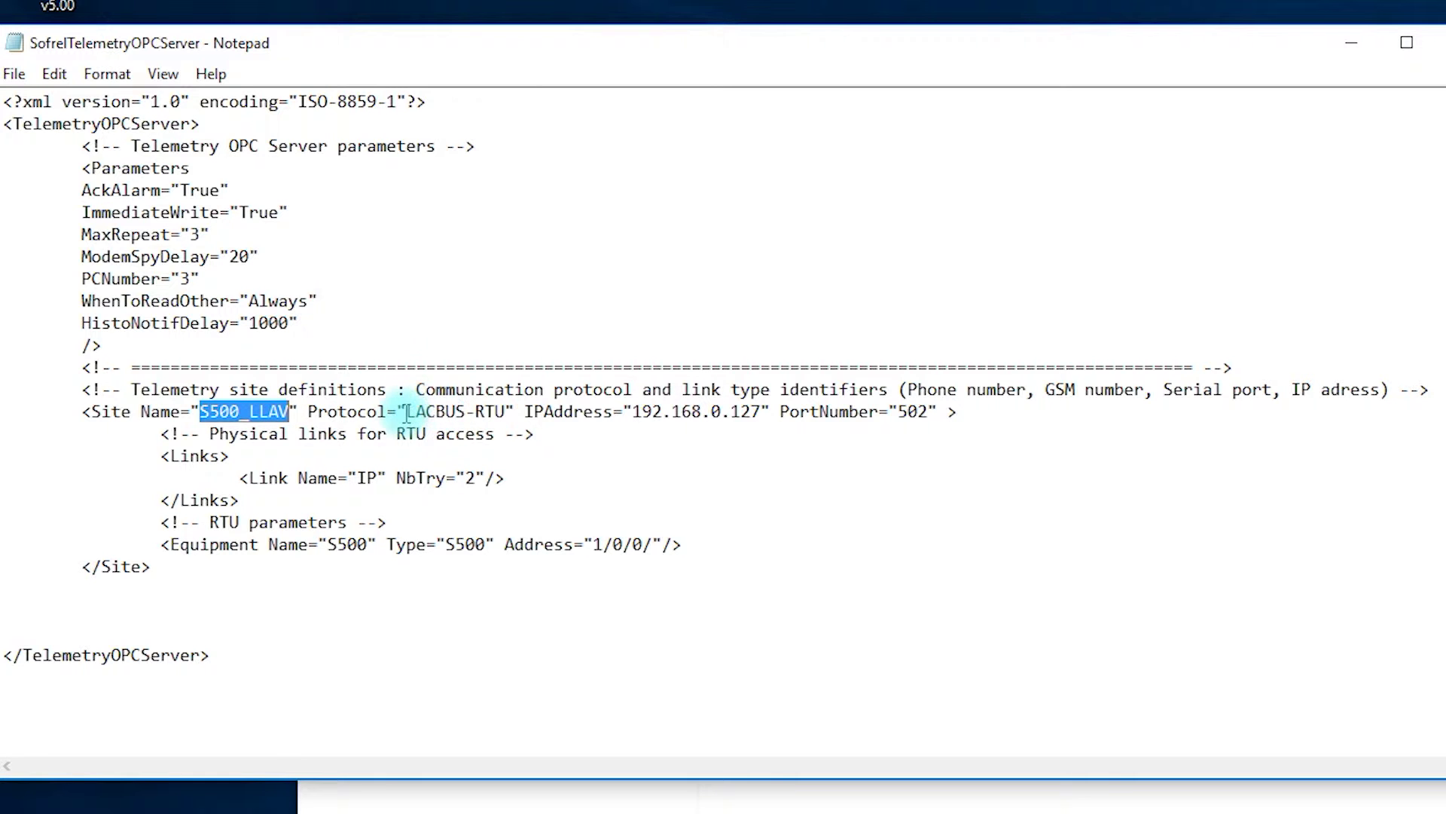
pyautogui.moveTo(406, 412); pyautogui.dragTo(500, 415)
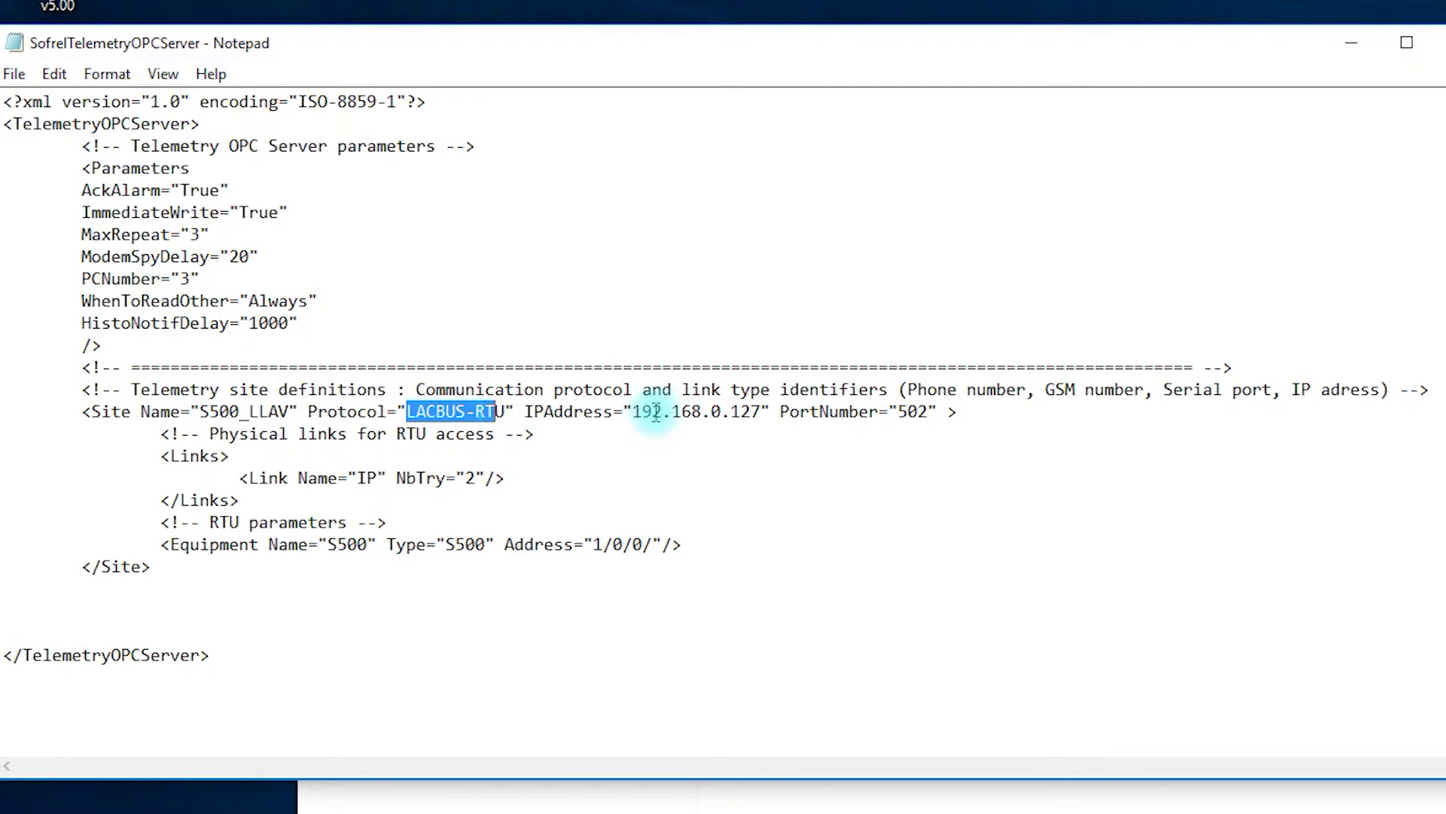
pyautogui.moveTo(631, 412); pyautogui.dragTo(772, 408)
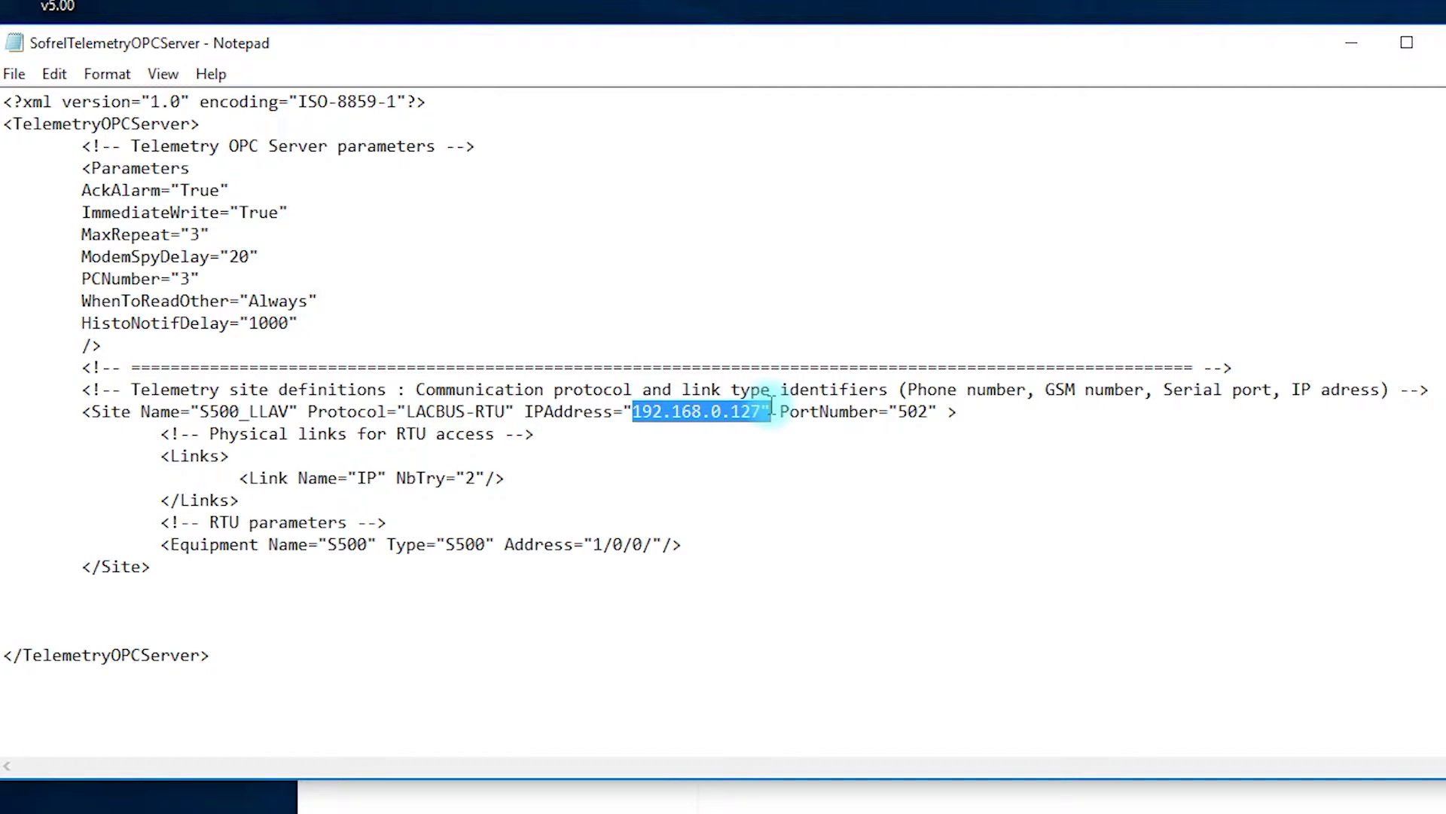
pyautogui.moveTo(898, 412); pyautogui.dragTo(932, 417)
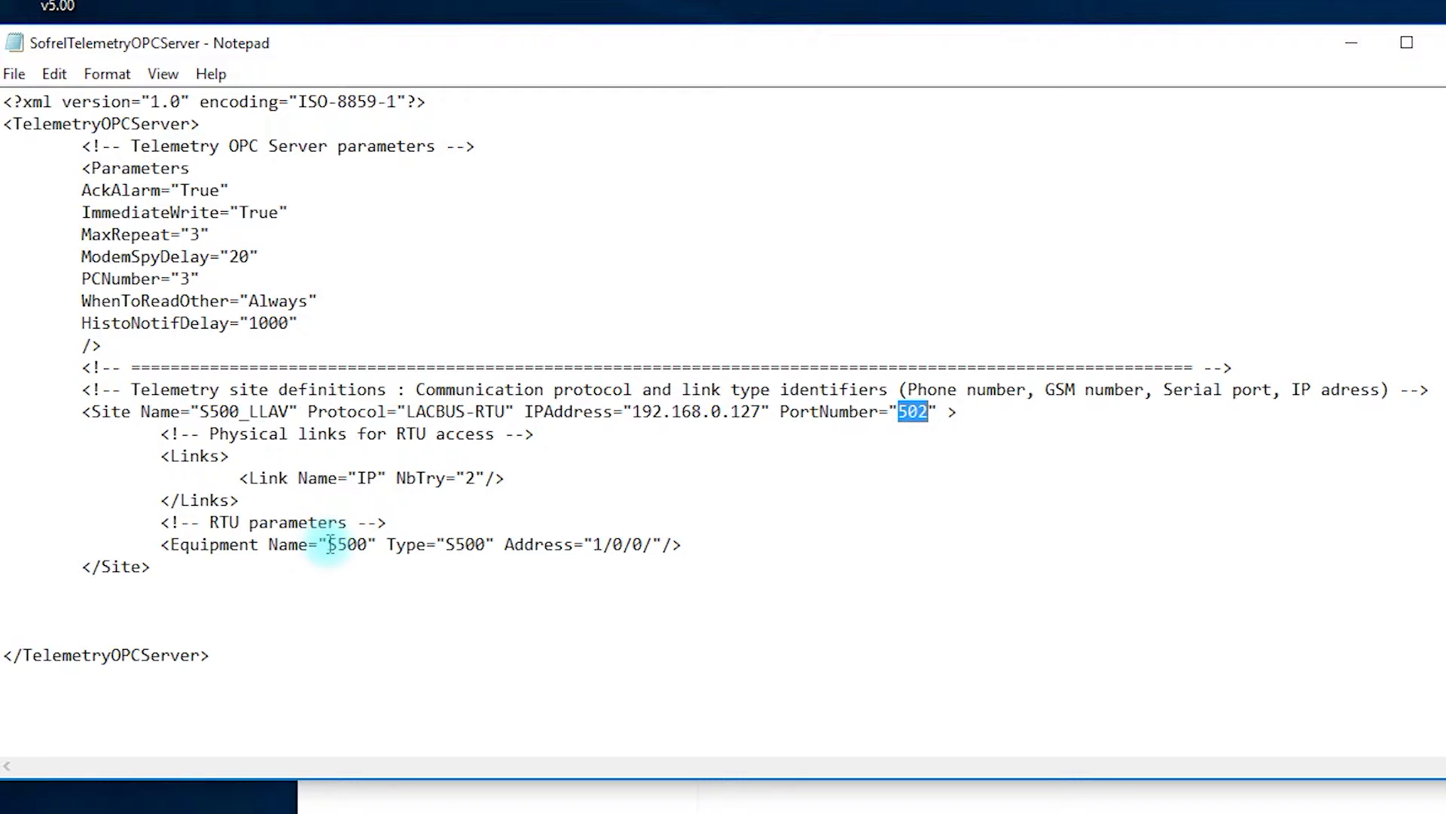
# Highlight the S500 equipment's name, type and address, then bring up the S500 Configuration window
pyautogui.moveTo(331, 544); pyautogui.dragTo(366, 544)
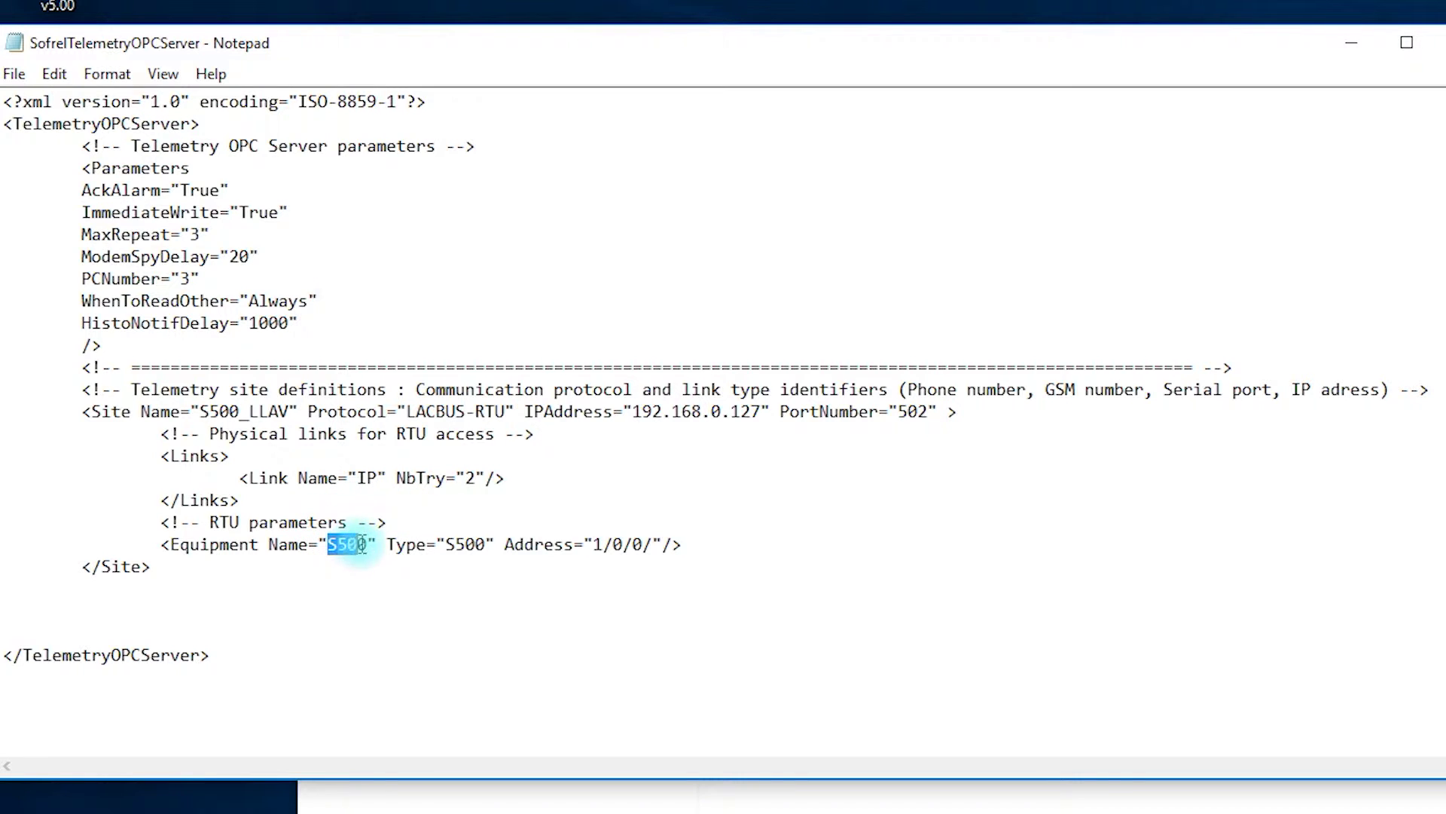
pyautogui.click(463, 543)
pyautogui.moveTo(463, 542); pyautogui.dragTo(488, 543)
pyautogui.moveTo(593, 543); pyautogui.dragTo(608, 542)
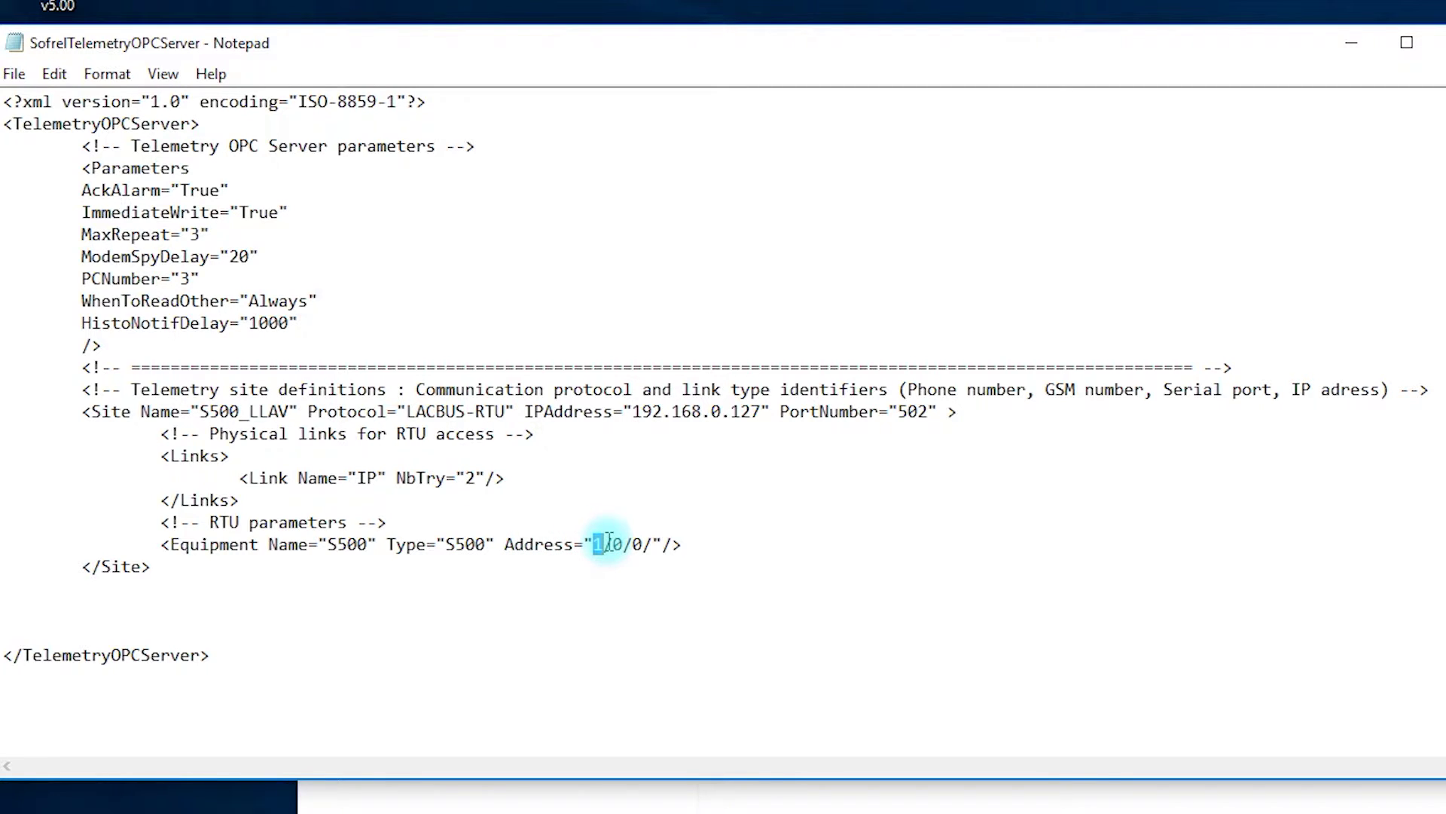
pyautogui.click(505, 599)
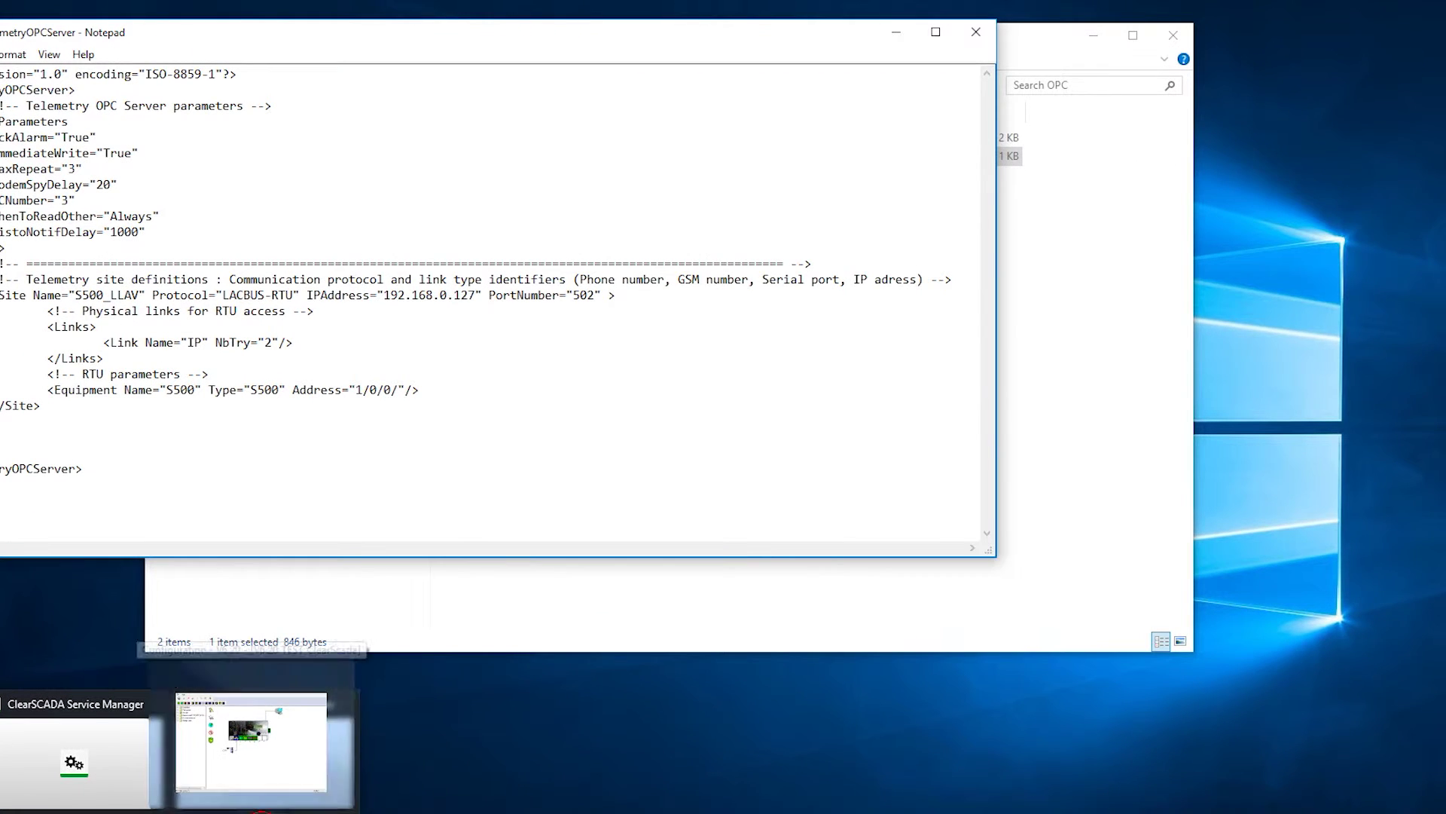
pyautogui.click(268, 736)
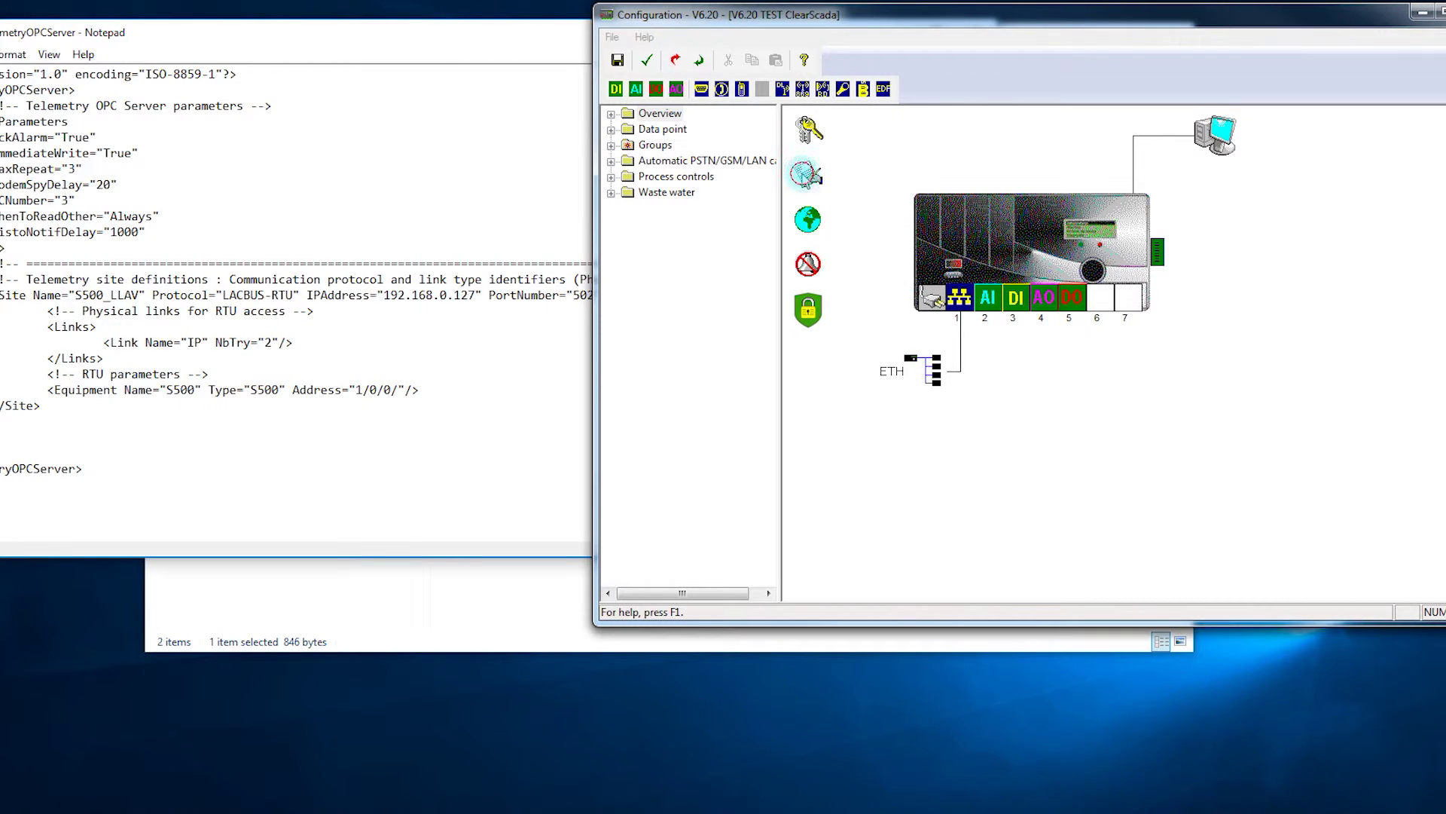
# Check station S500 and the ETH link's fixed IP 192.168.0.127, then confirm transmission to the SCADA
pyautogui.click(809, 174)
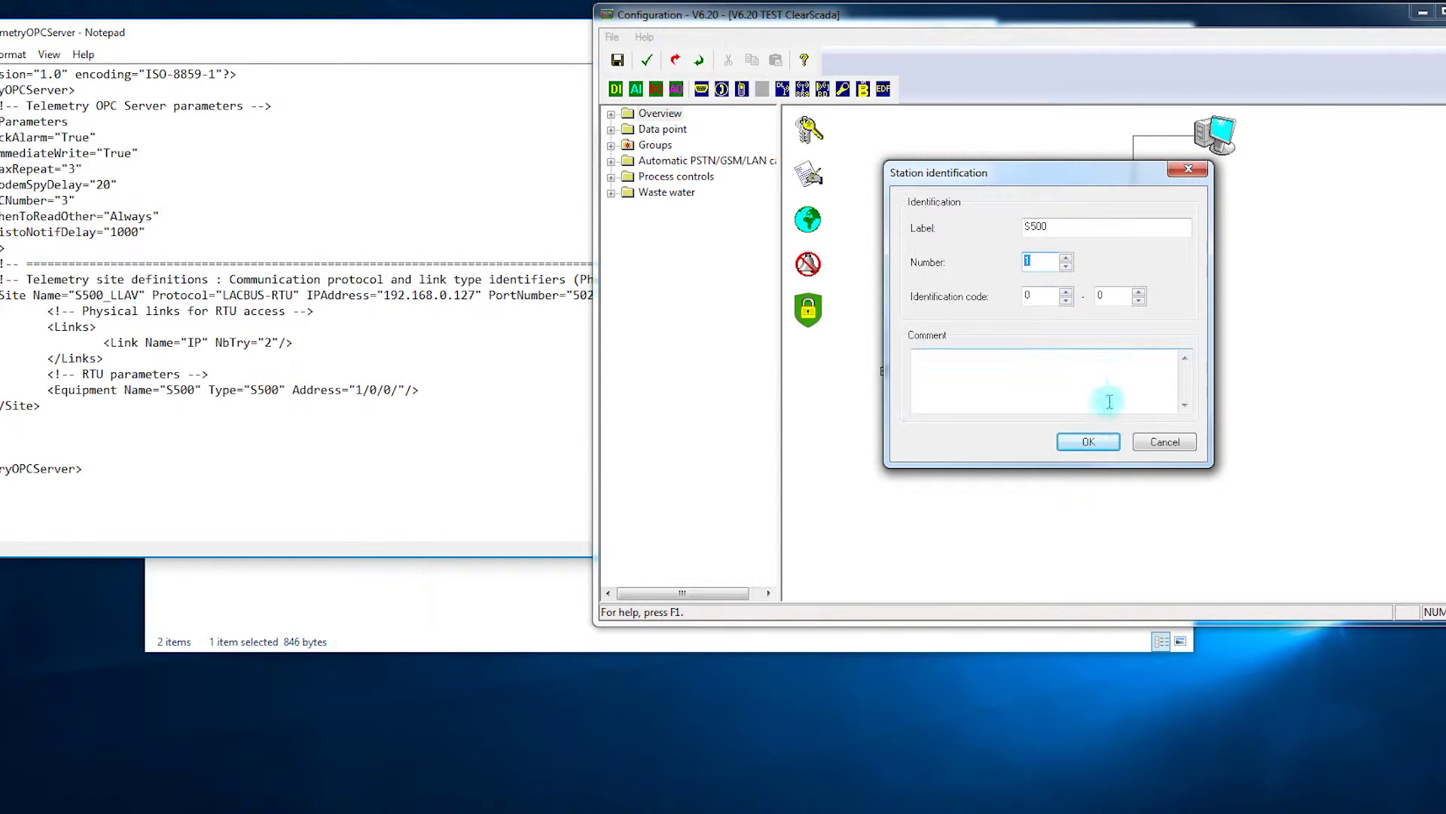
pyautogui.click(1089, 441)
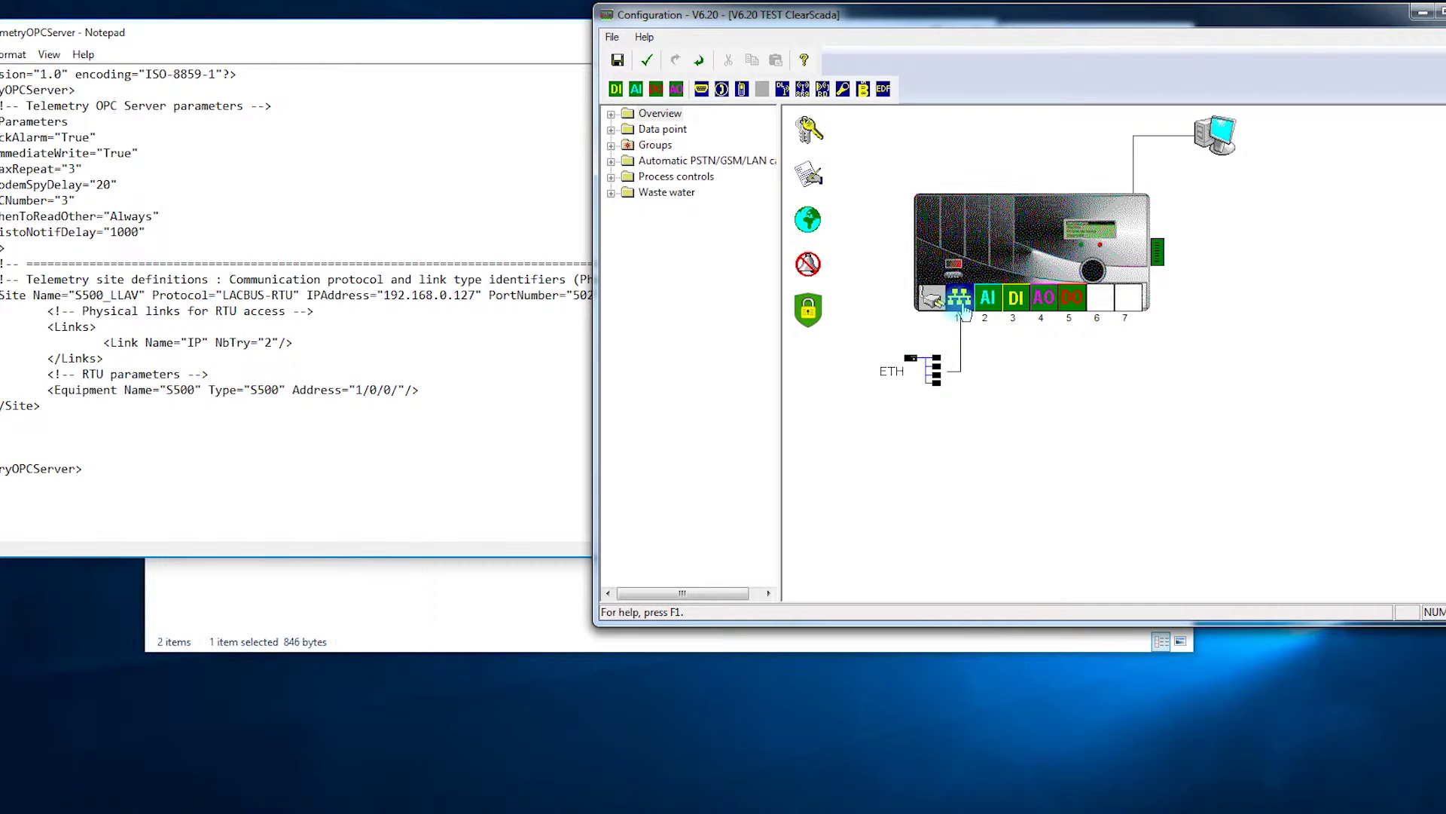
pyautogui.doubleClick(955, 310)
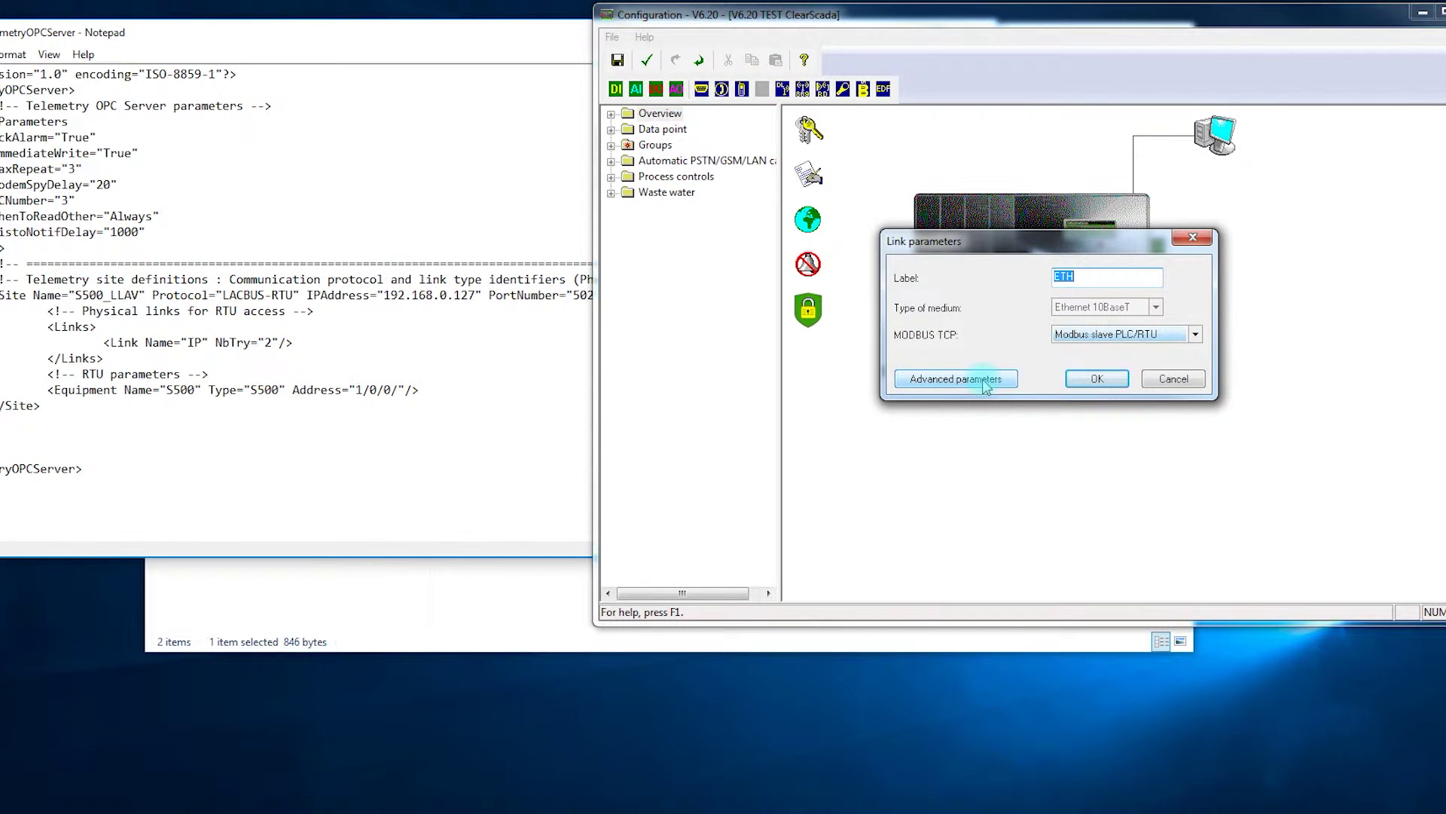
pyautogui.click(986, 380)
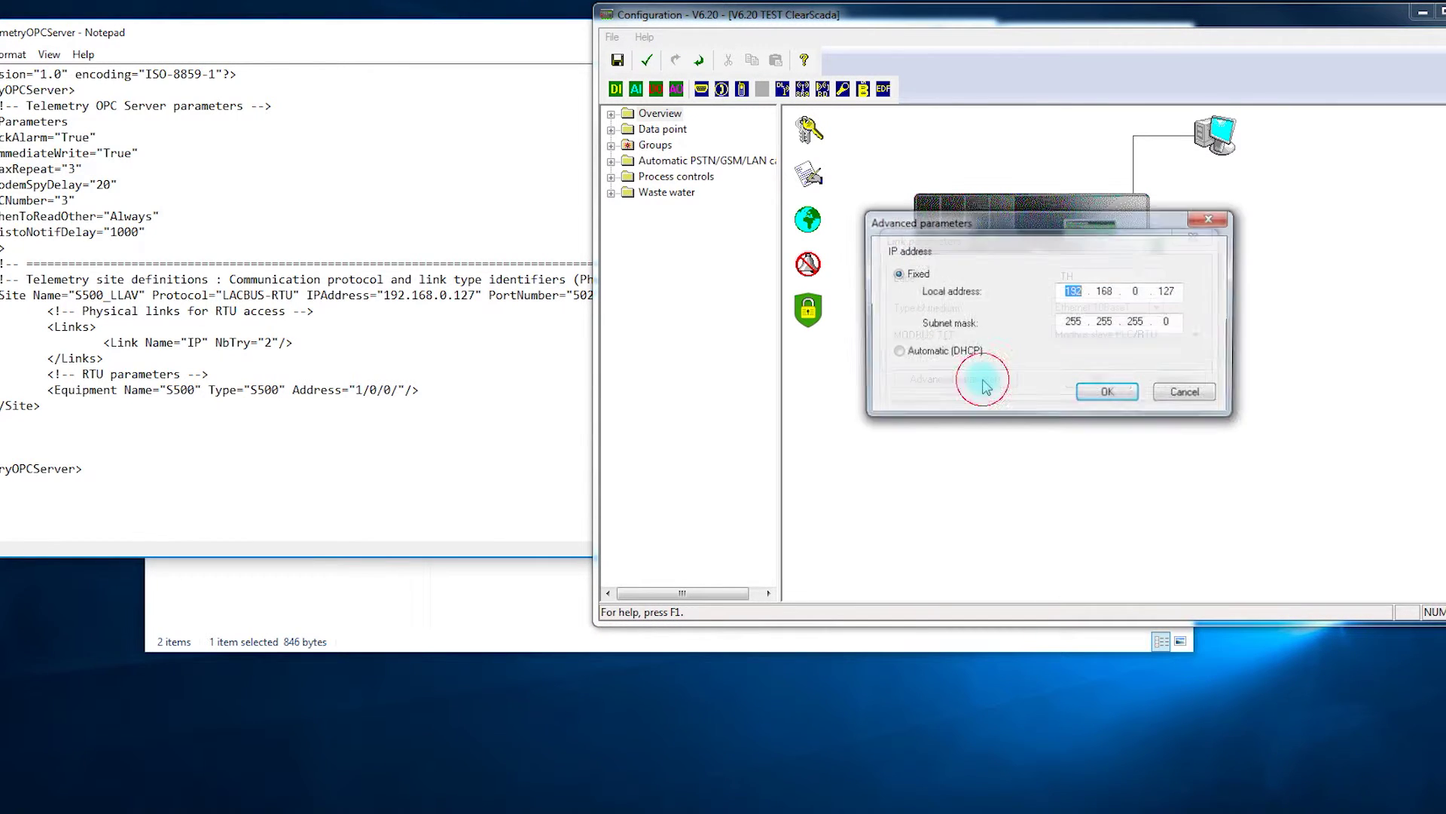
pyautogui.click(1110, 396)
pyautogui.click(1235, 143)
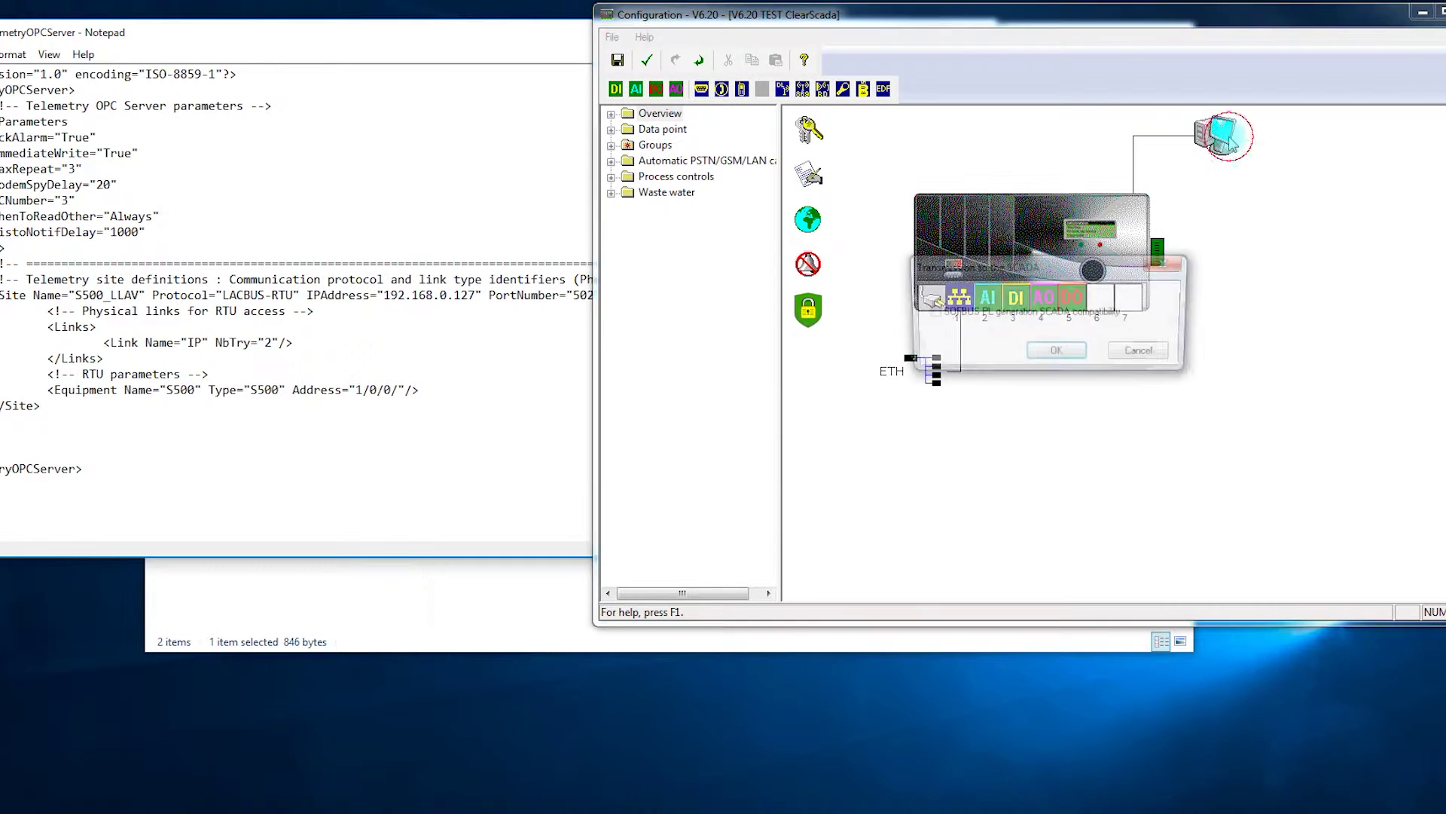
pyautogui.click(1063, 354)
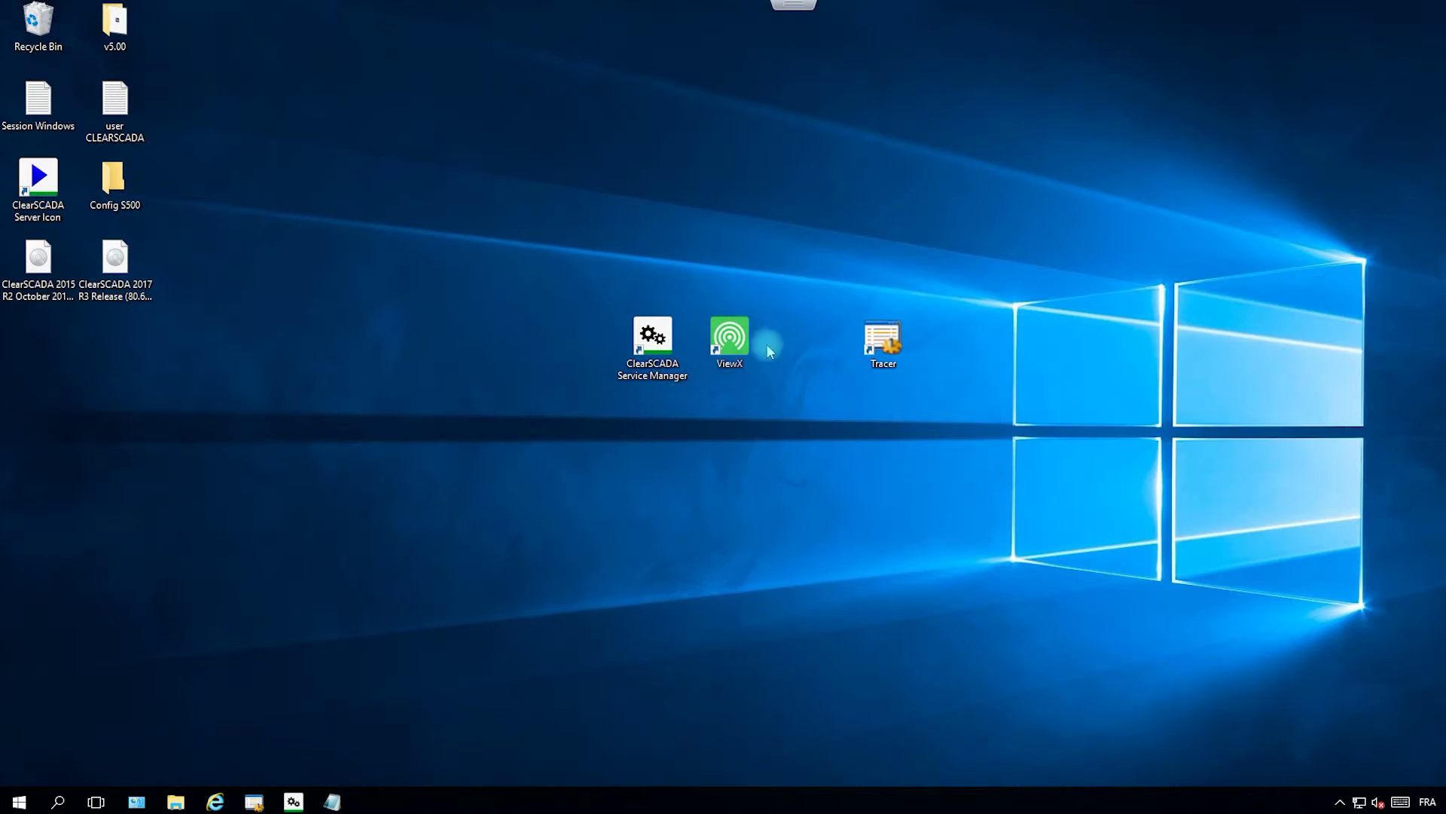
# Launch ClearSCADA Service Manager with admin permission and start the License Server service
pyautogui.doubleClick(654, 339)
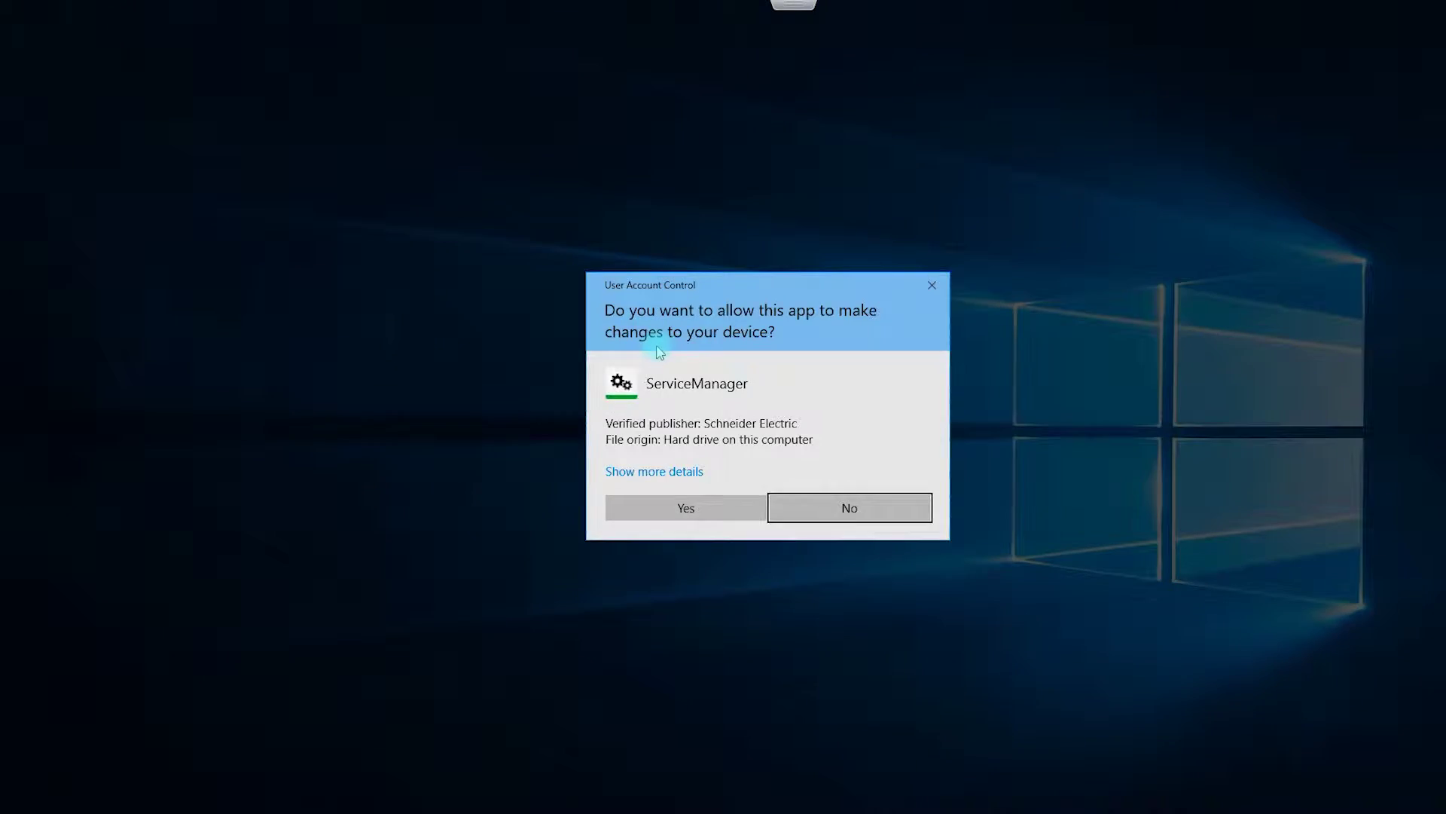
pyautogui.click(691, 504)
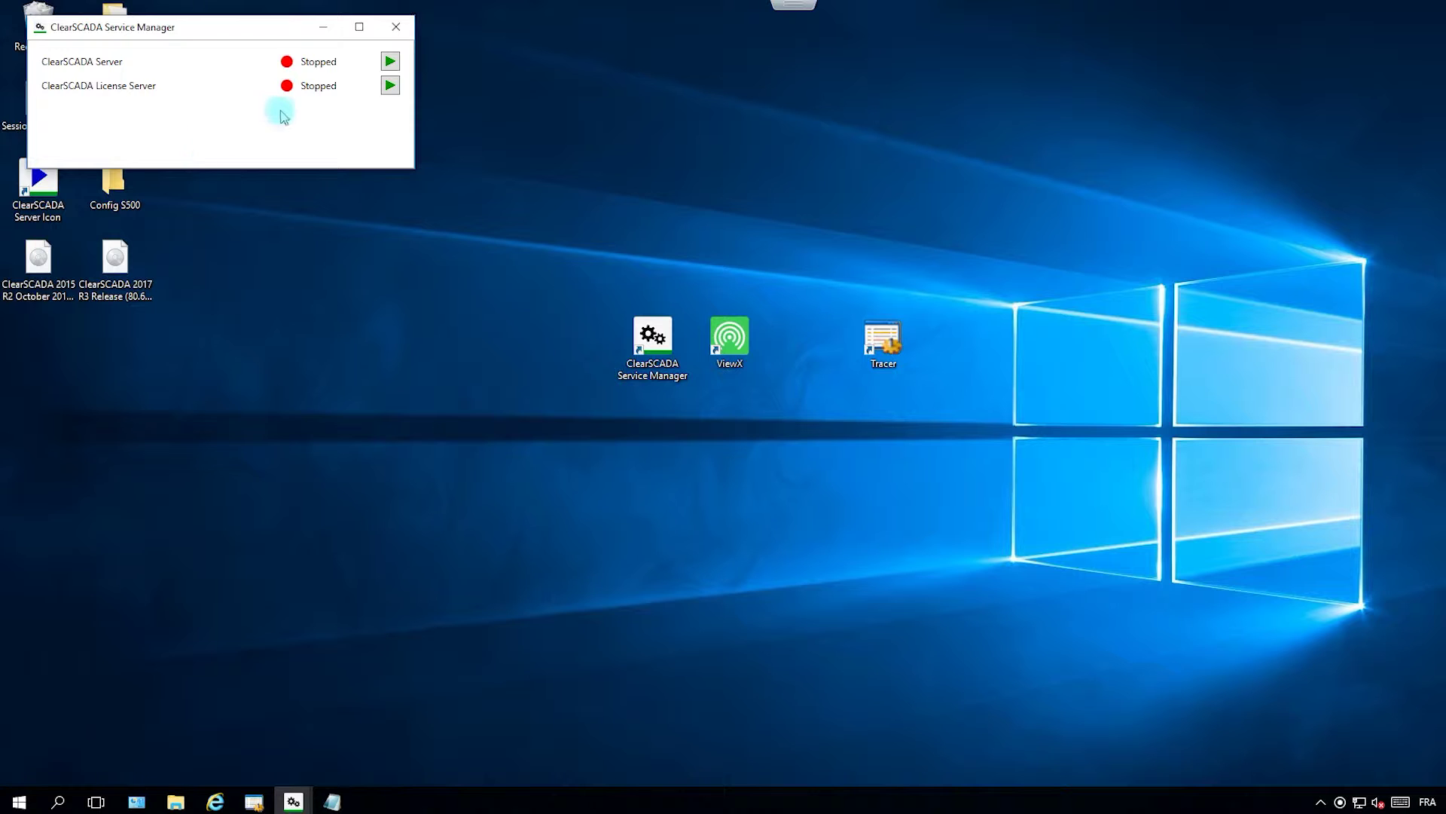
pyautogui.moveTo(219, 26); pyautogui.dragTo(321, 121)
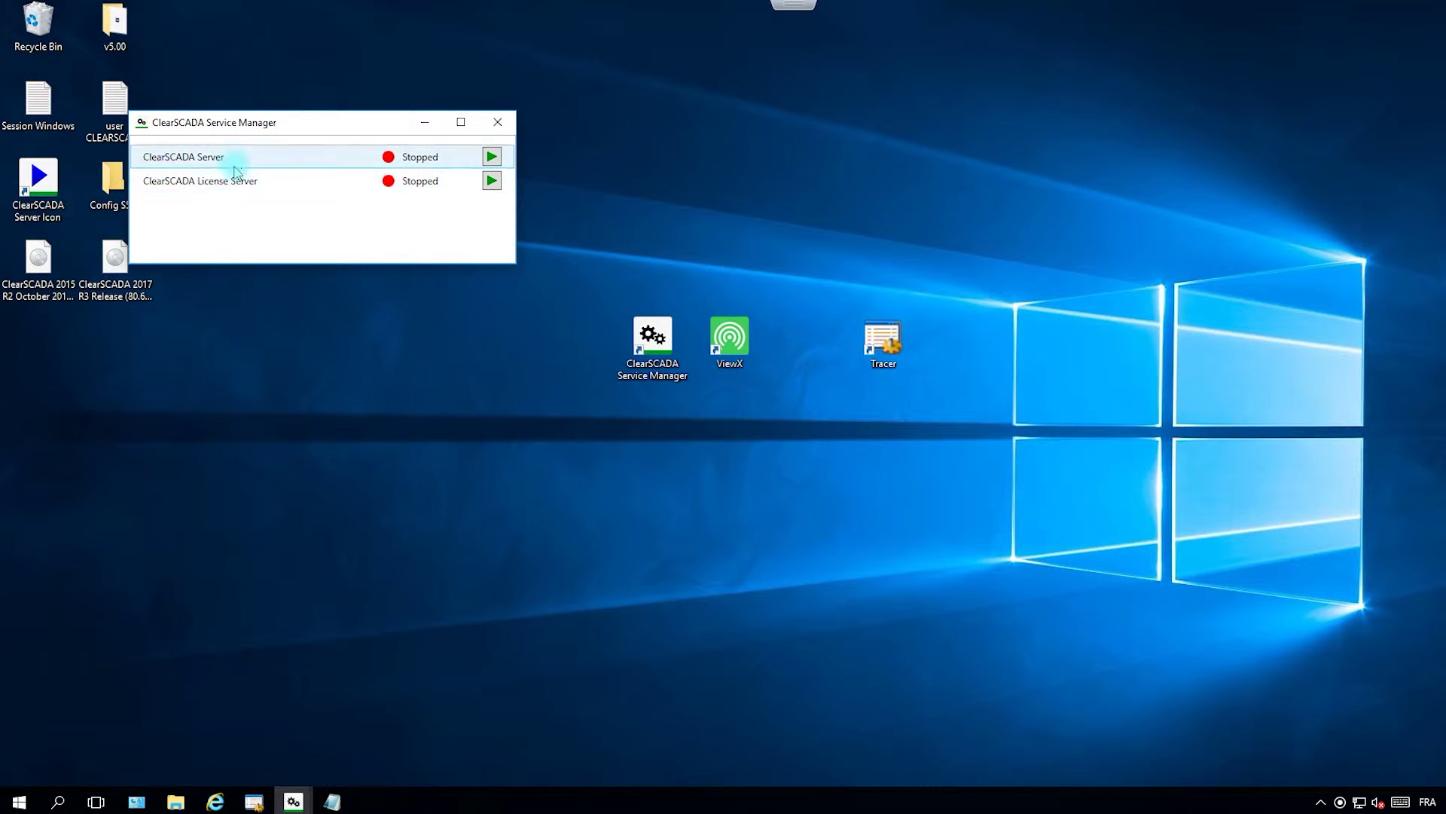
pyautogui.click(491, 182)
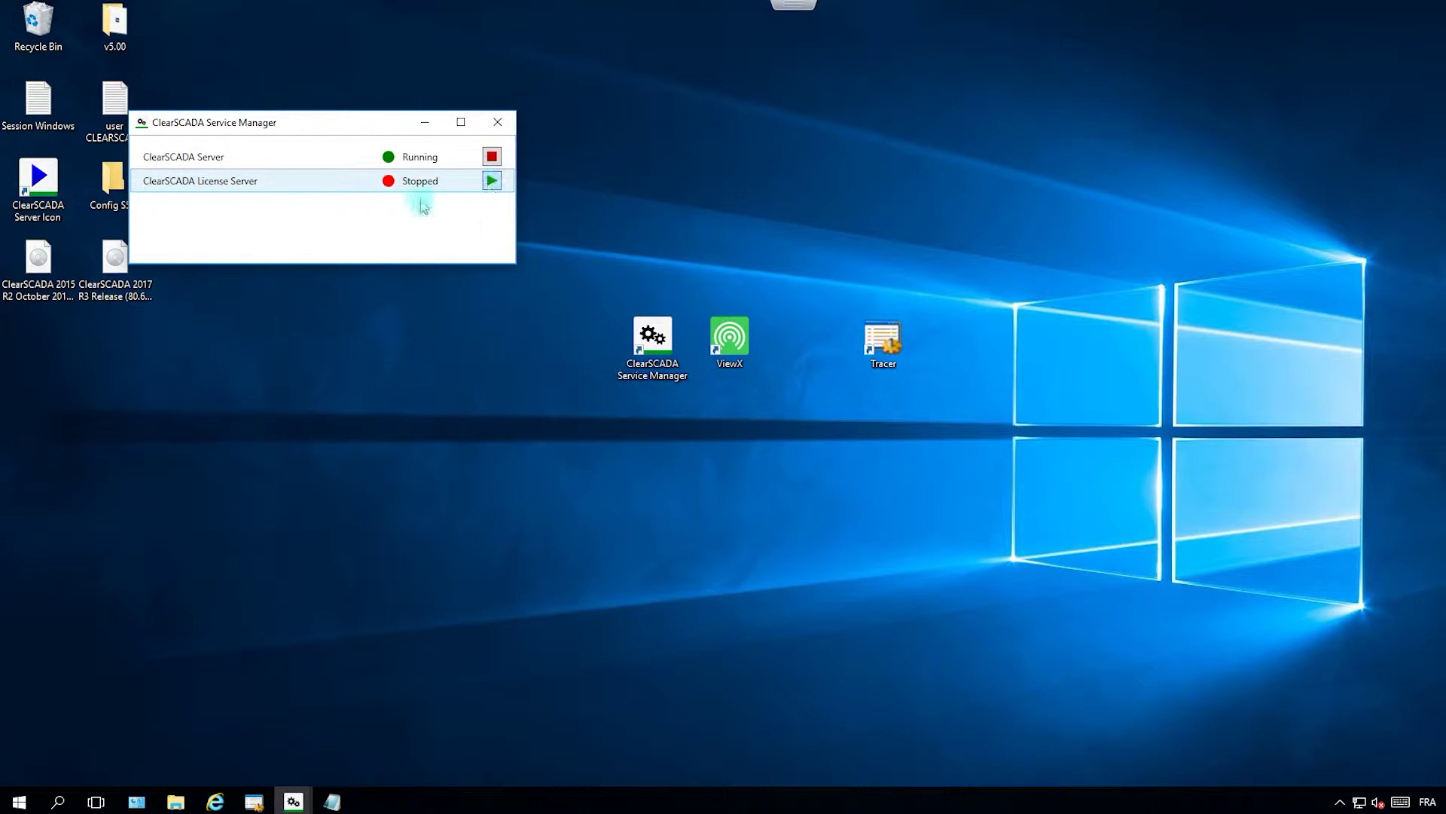
pyautogui.click(425, 122)
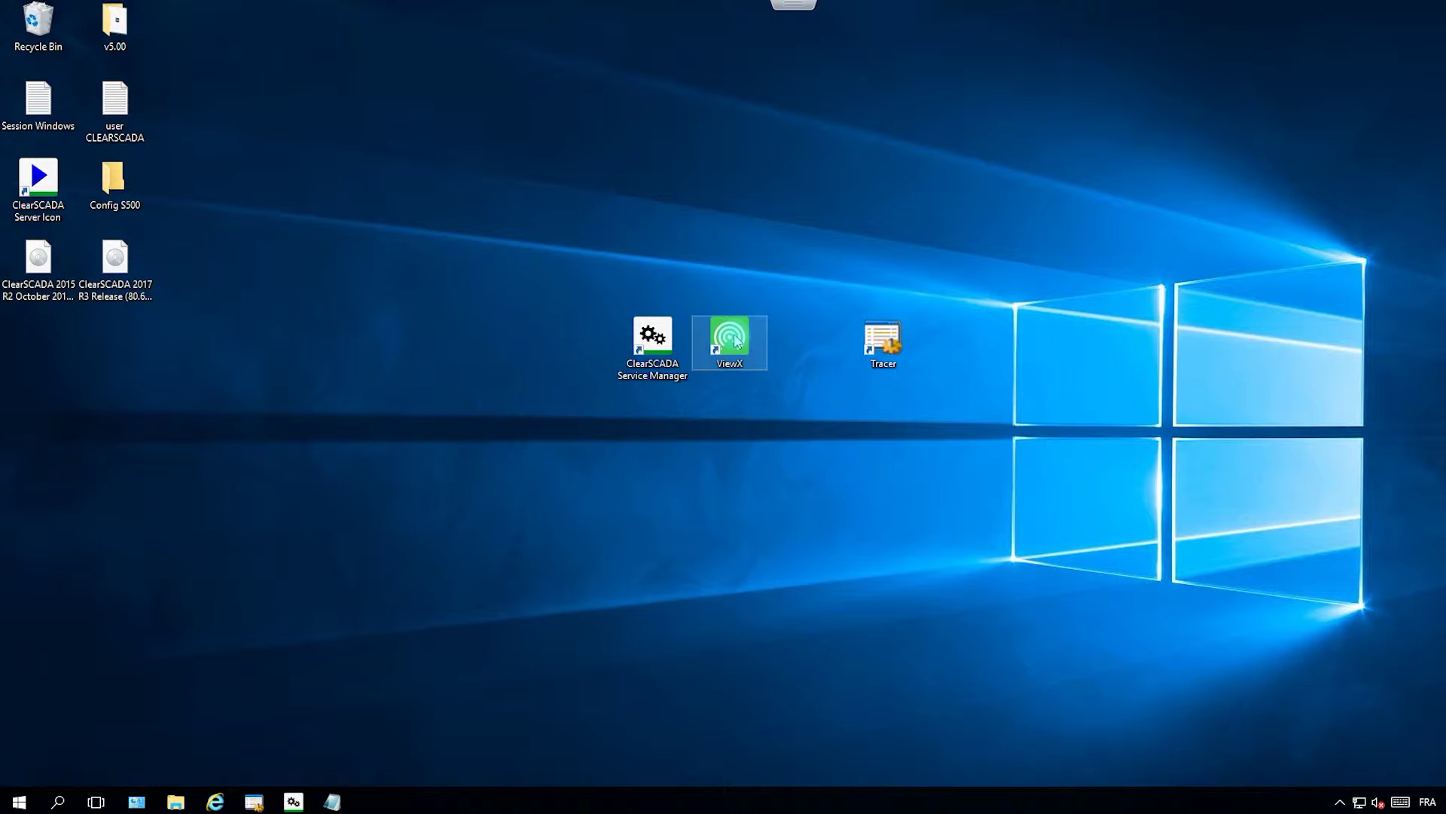
# Launch ViewX and log on with the administrator user name
pyautogui.doubleClick(737, 341)
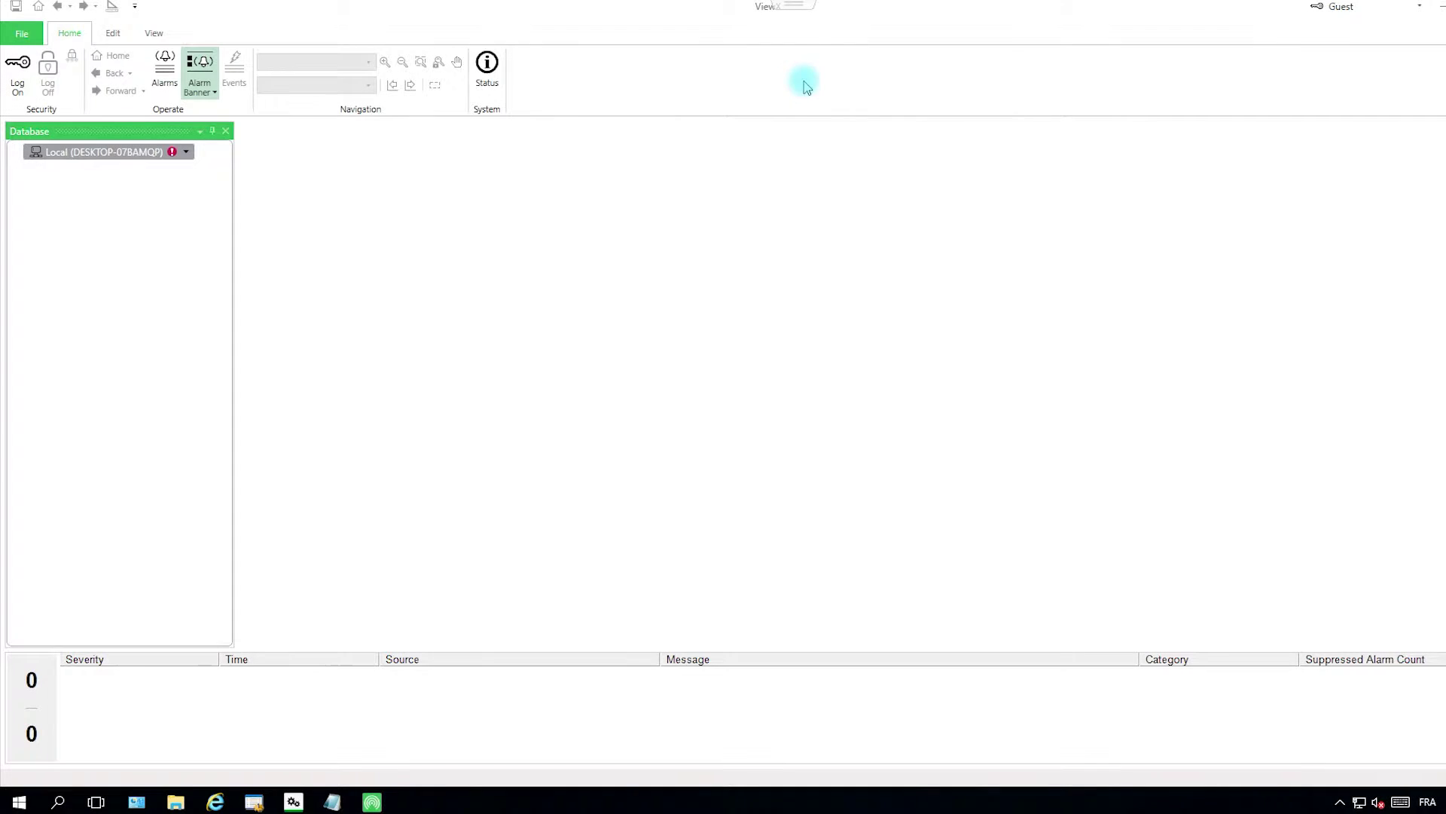
pyautogui.click(16, 69)
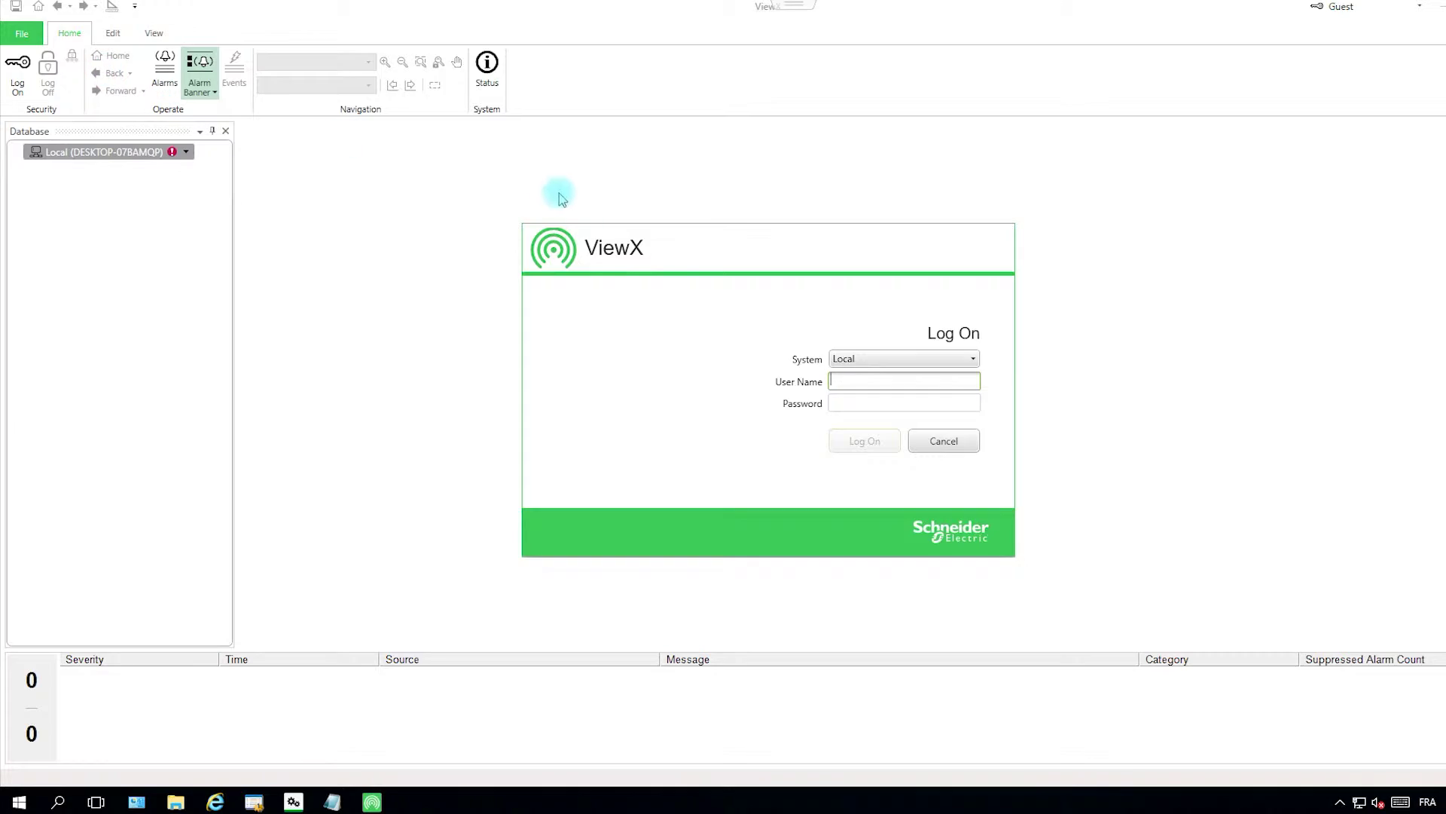
pyautogui.write('AdminExample')
pyautogui.click(888, 403)
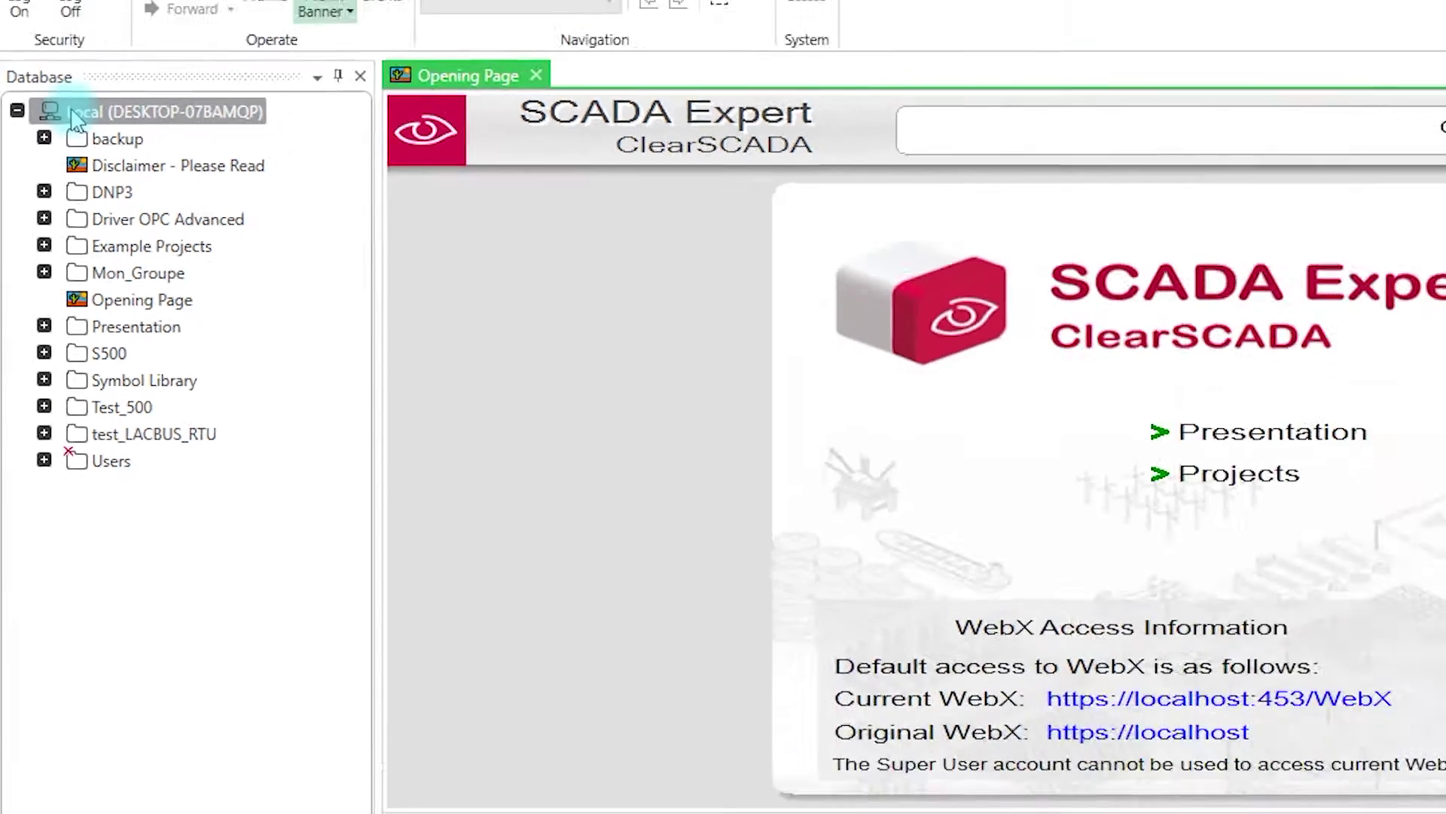
# Create the OPC TUTORIAL group under Local with a DATA GROUP folder inside it
pyautogui.rightClick(75, 114)
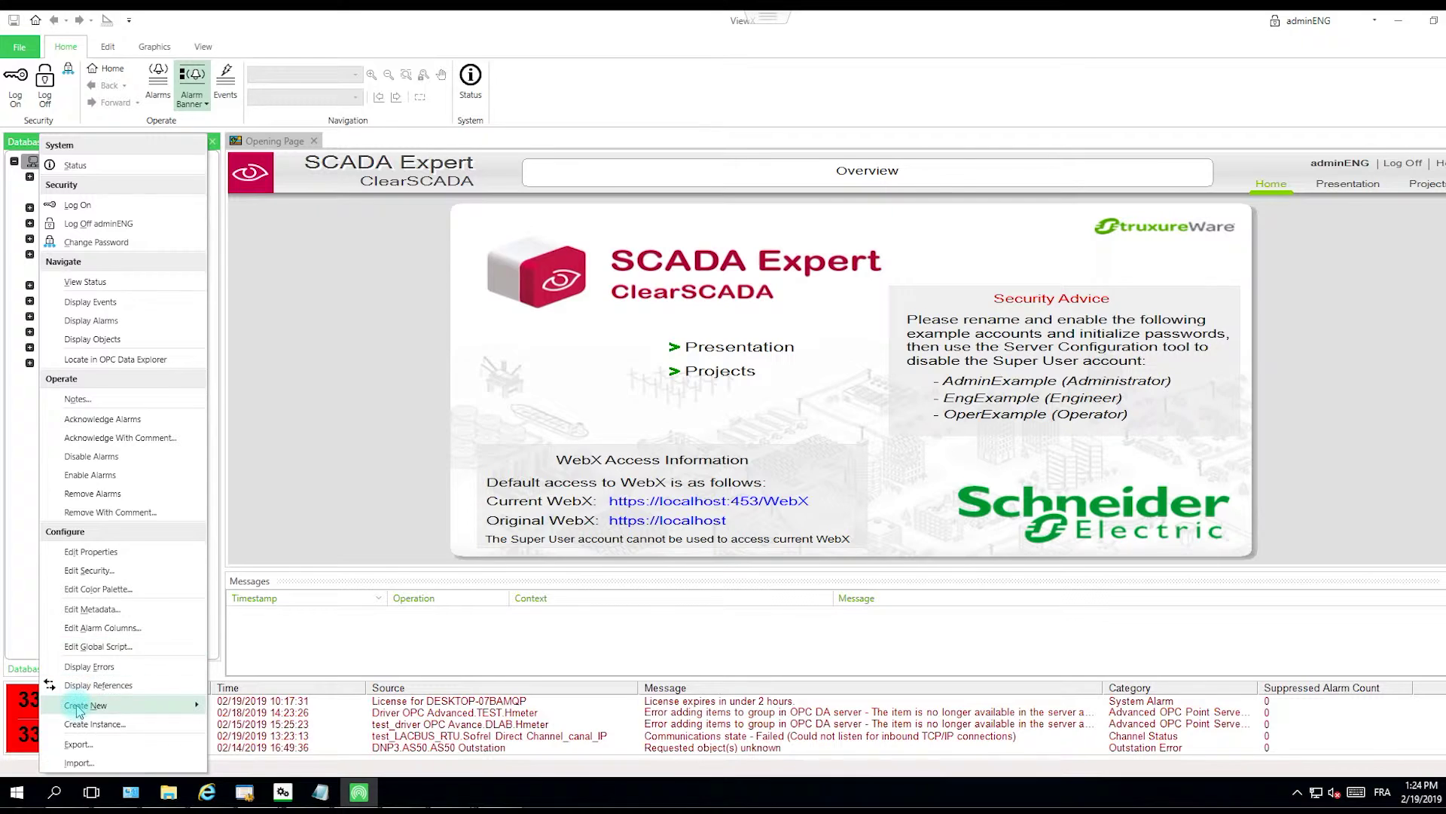
pyautogui.click(192, 708)
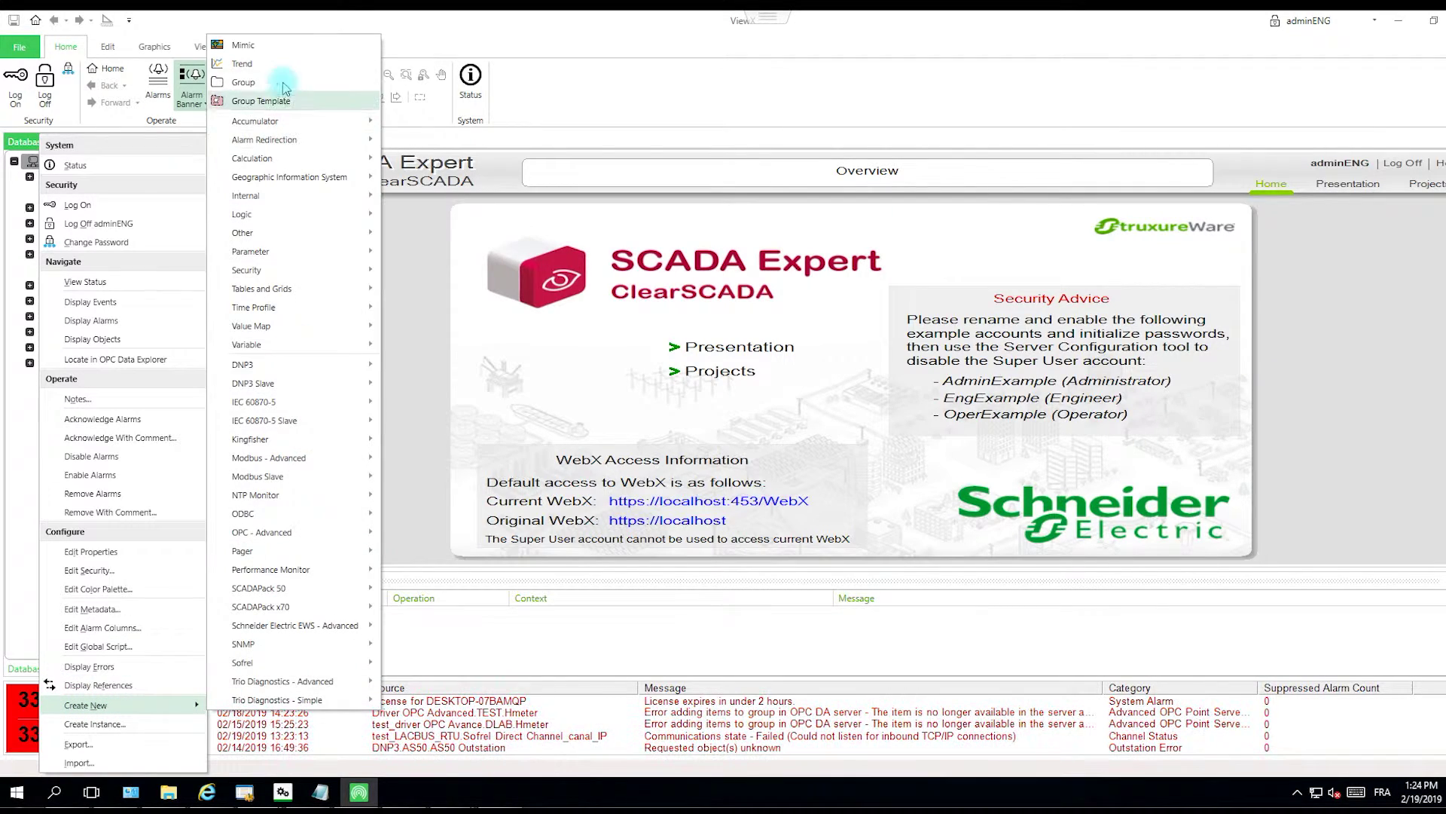
pyautogui.click(278, 85)
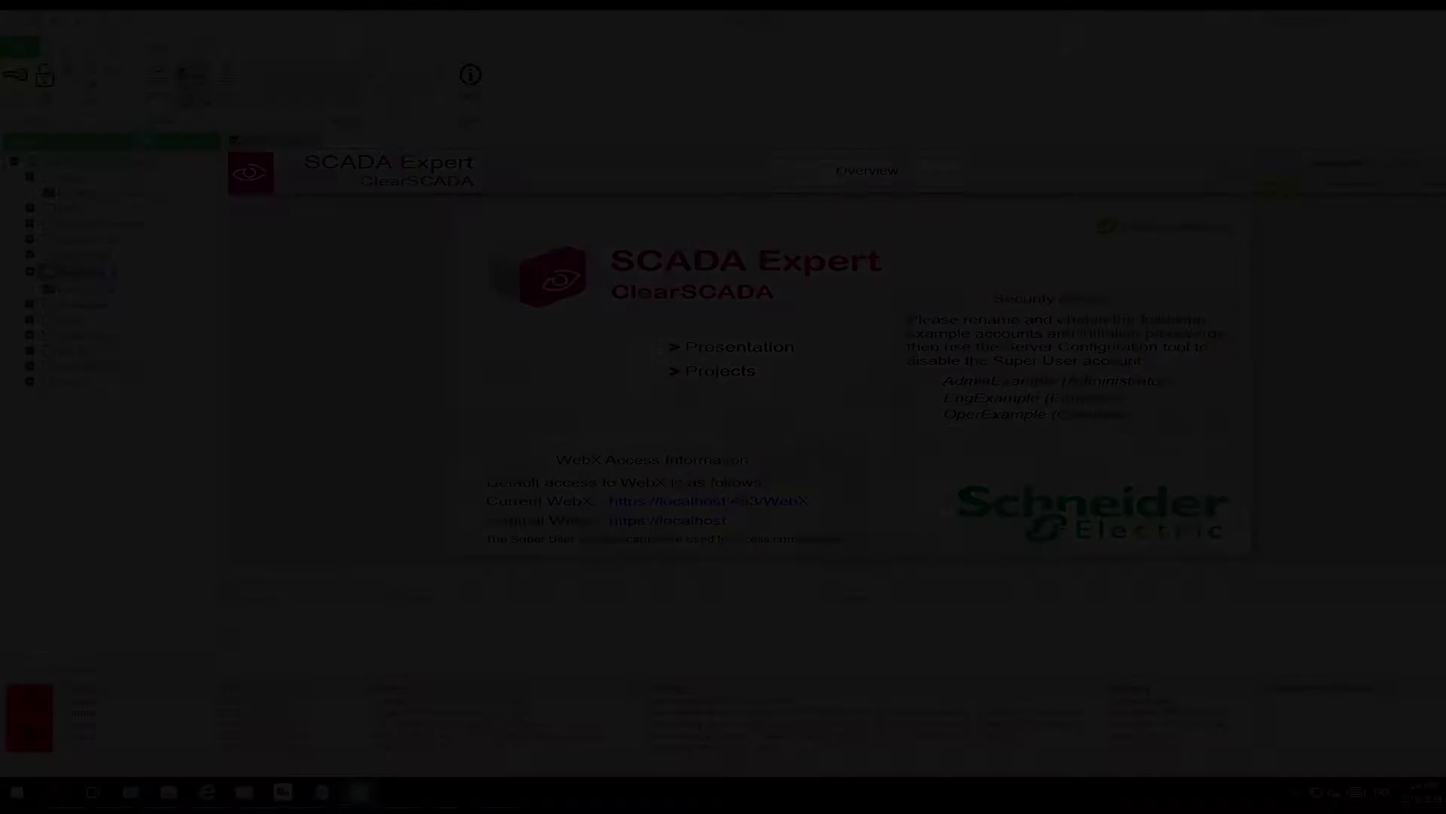
pyautogui.rightClick(64, 272)
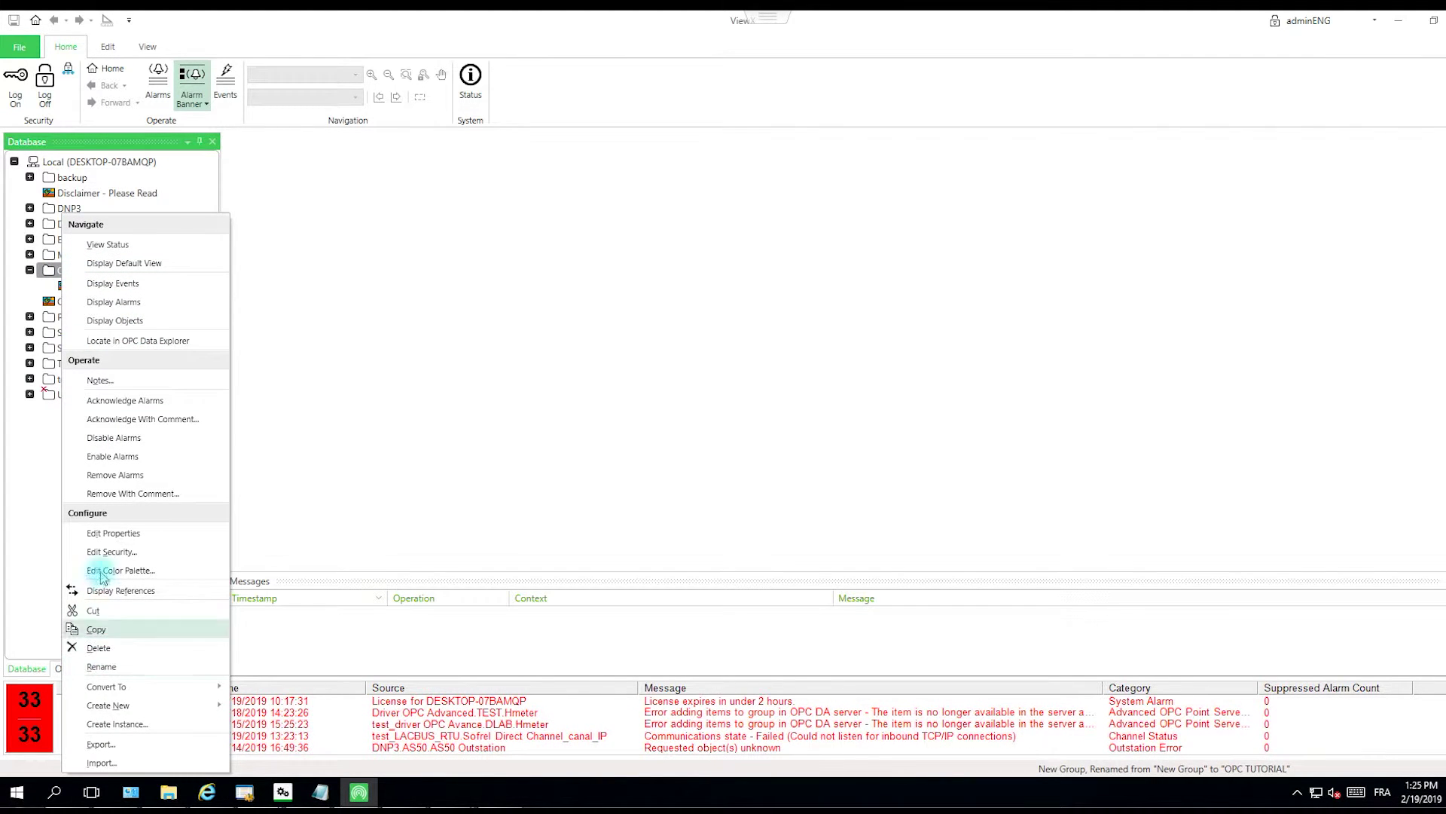
pyautogui.moveTo(150, 705)
pyautogui.click(317, 84)
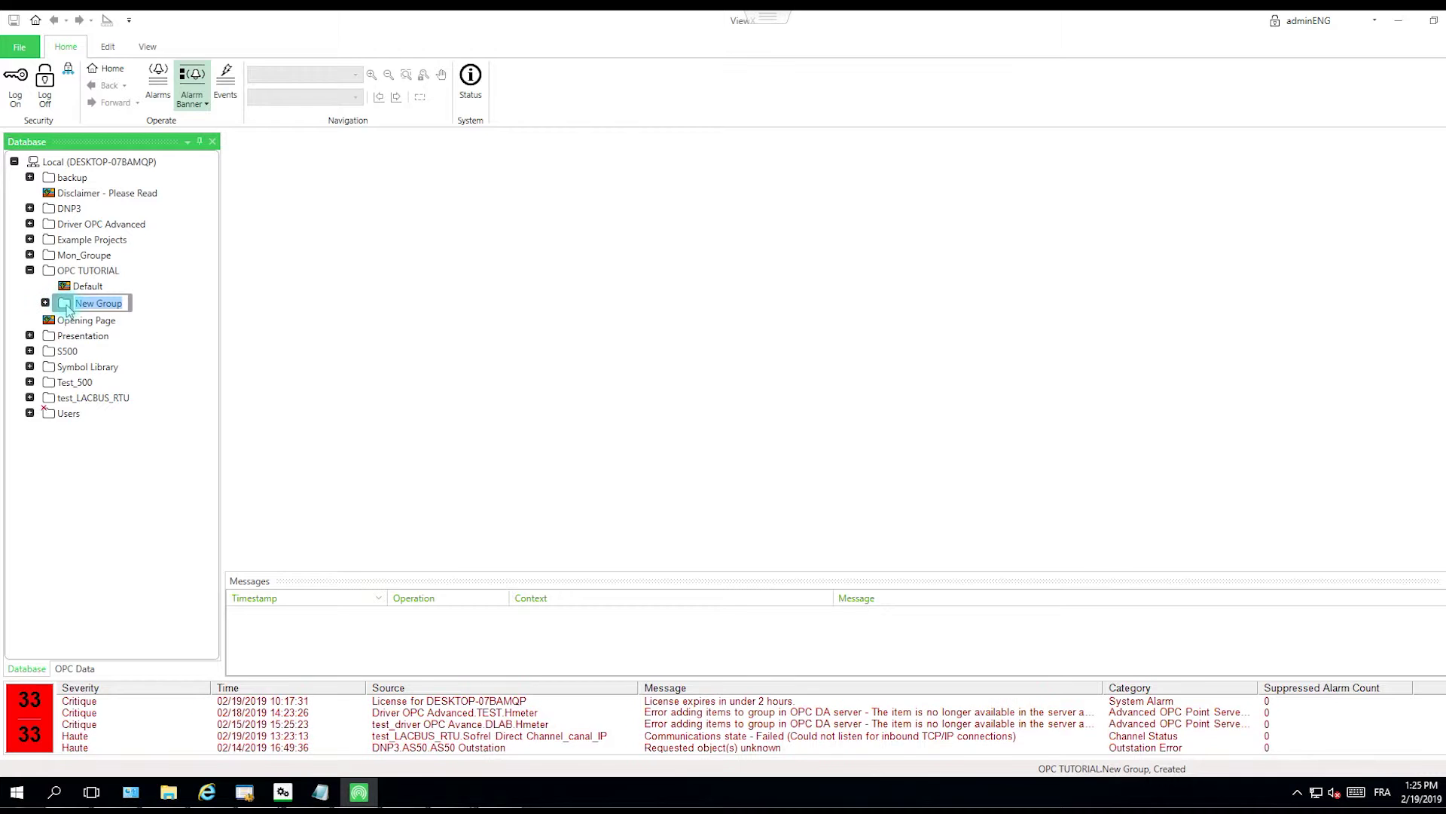
pyautogui.write('DATA')
pyautogui.press('Return')
pyautogui.write('GROUP')
pyautogui.click(104, 272)
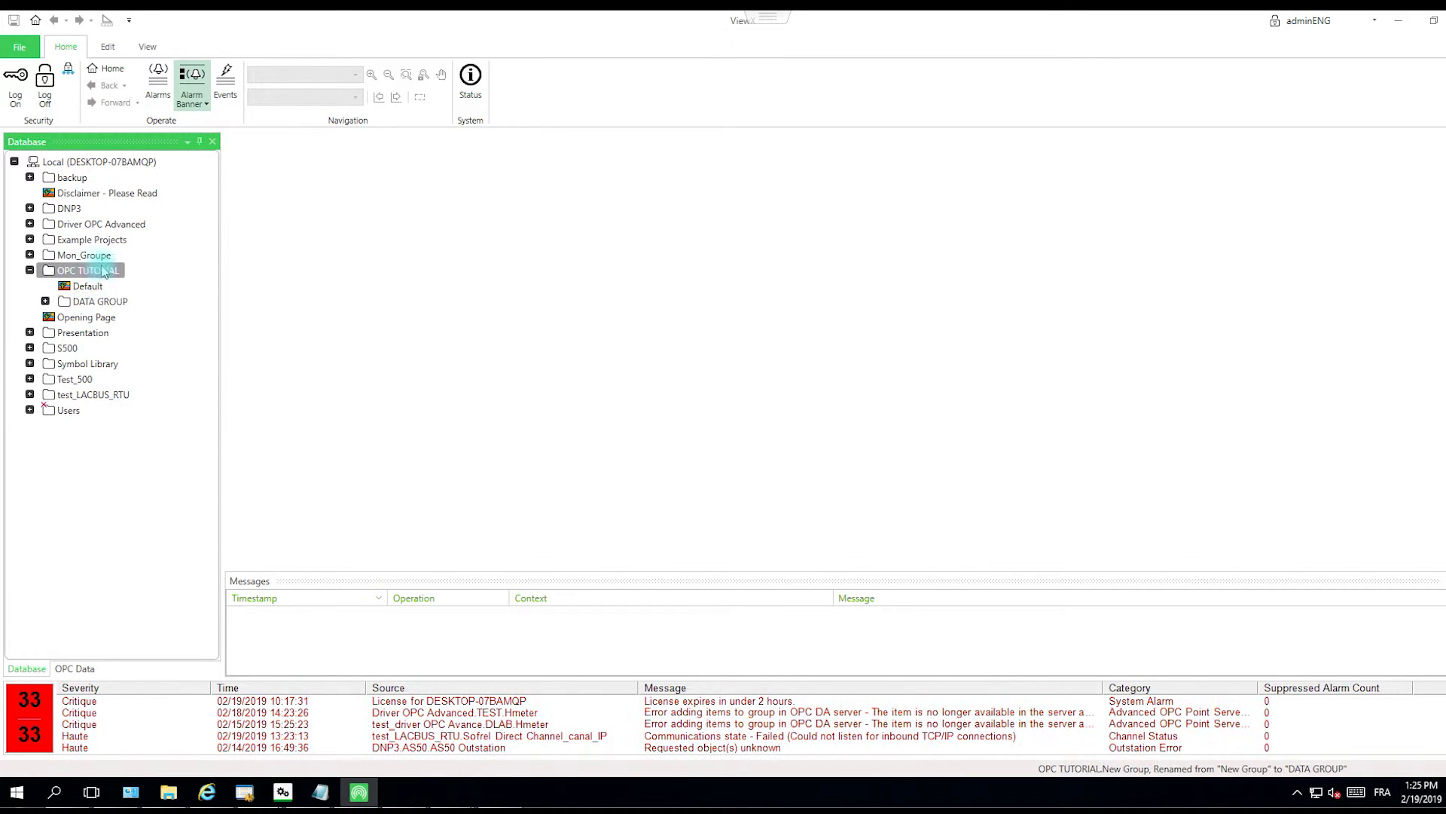
# Add a new OPC server named New Server under OPC TUTORIAL
pyautogui.rightClick(102, 276)
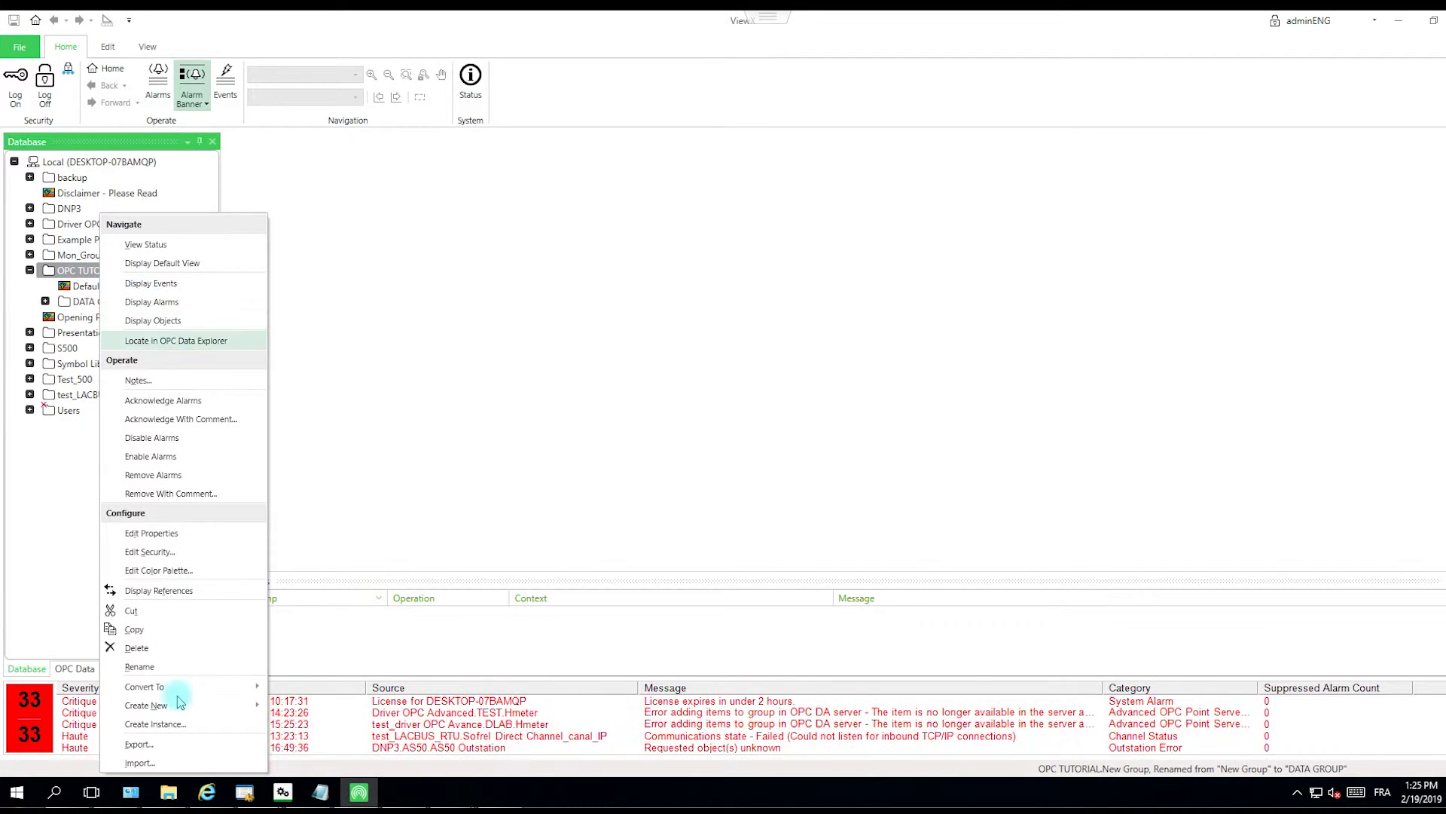
pyautogui.click(206, 706)
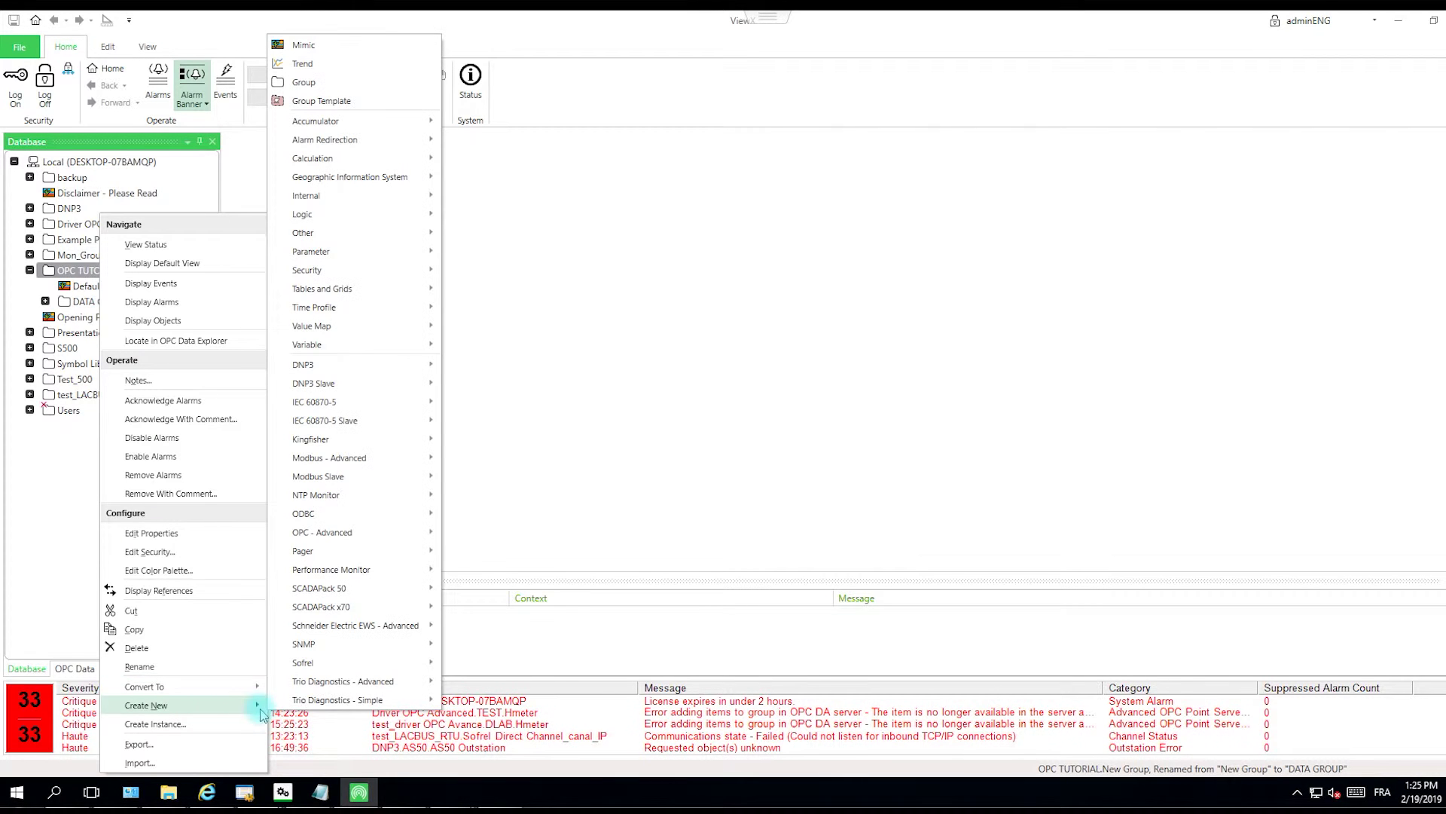
pyautogui.moveTo(365, 534)
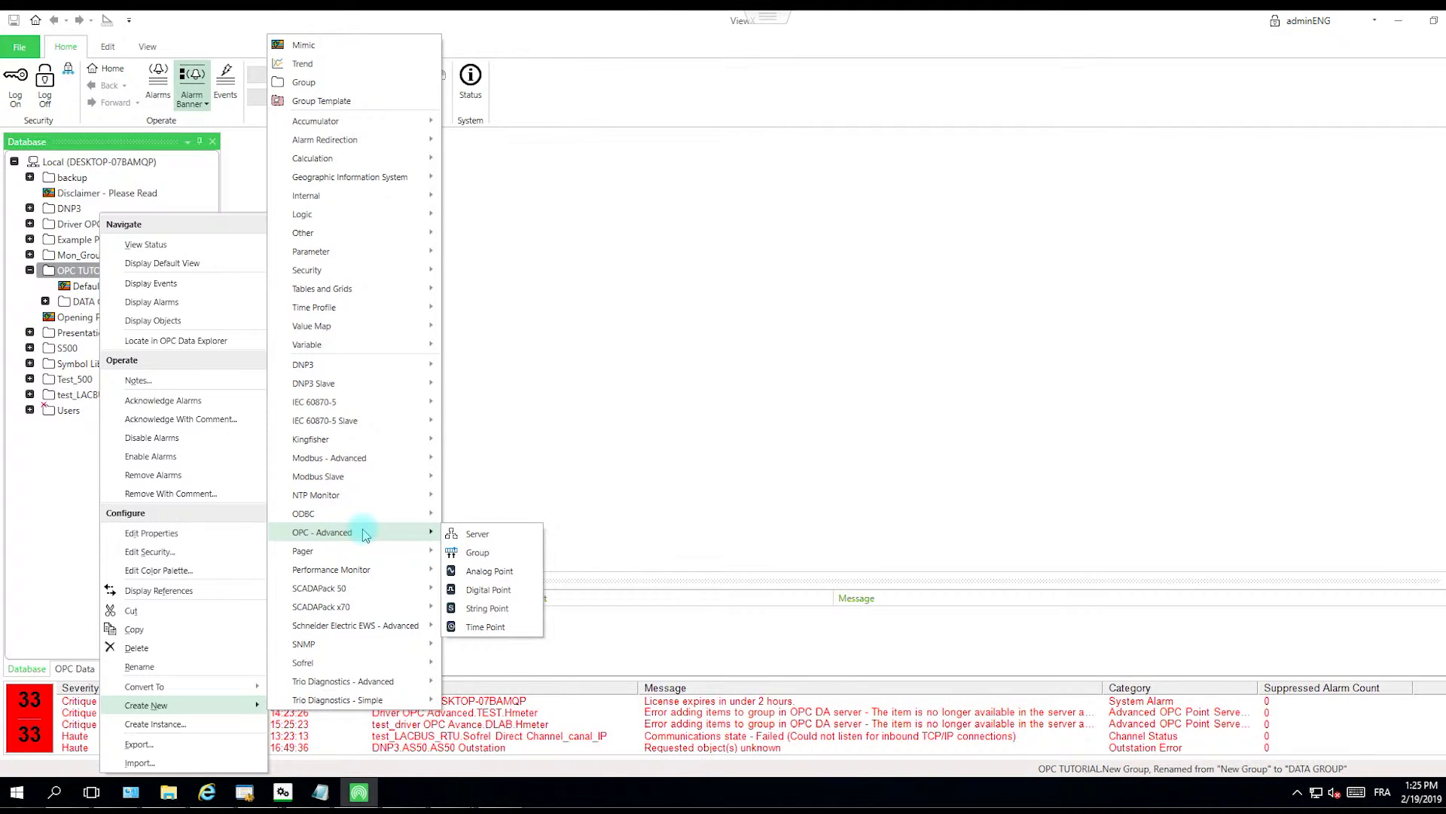
pyautogui.click(477, 534)
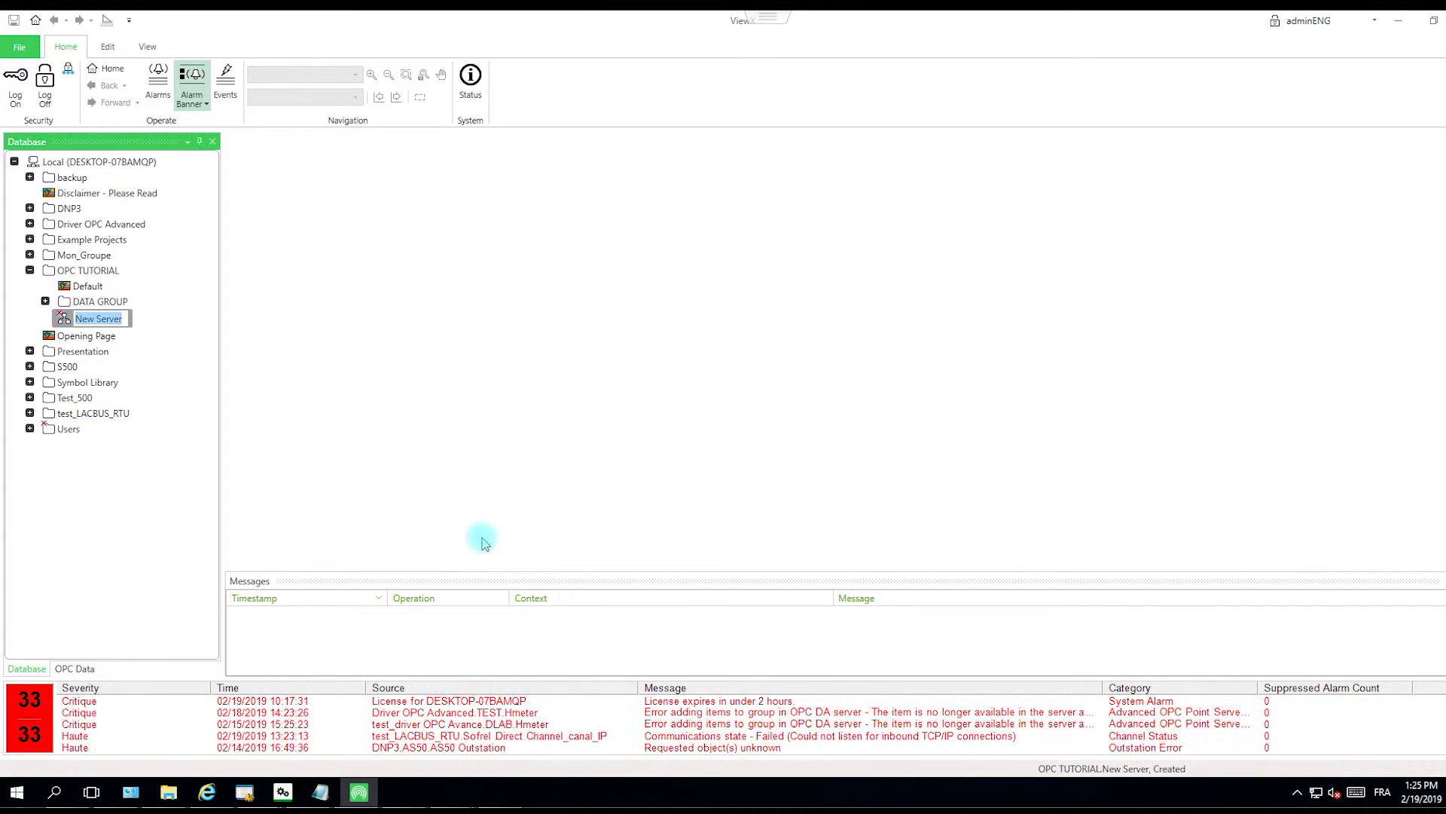
pyautogui.click(96, 301)
# Add a new OPC group, move New Group into OPC TUTORIAL, and collapse DATA GROUP
pyautogui.rightClick(97, 302)
pyautogui.click(188, 705)
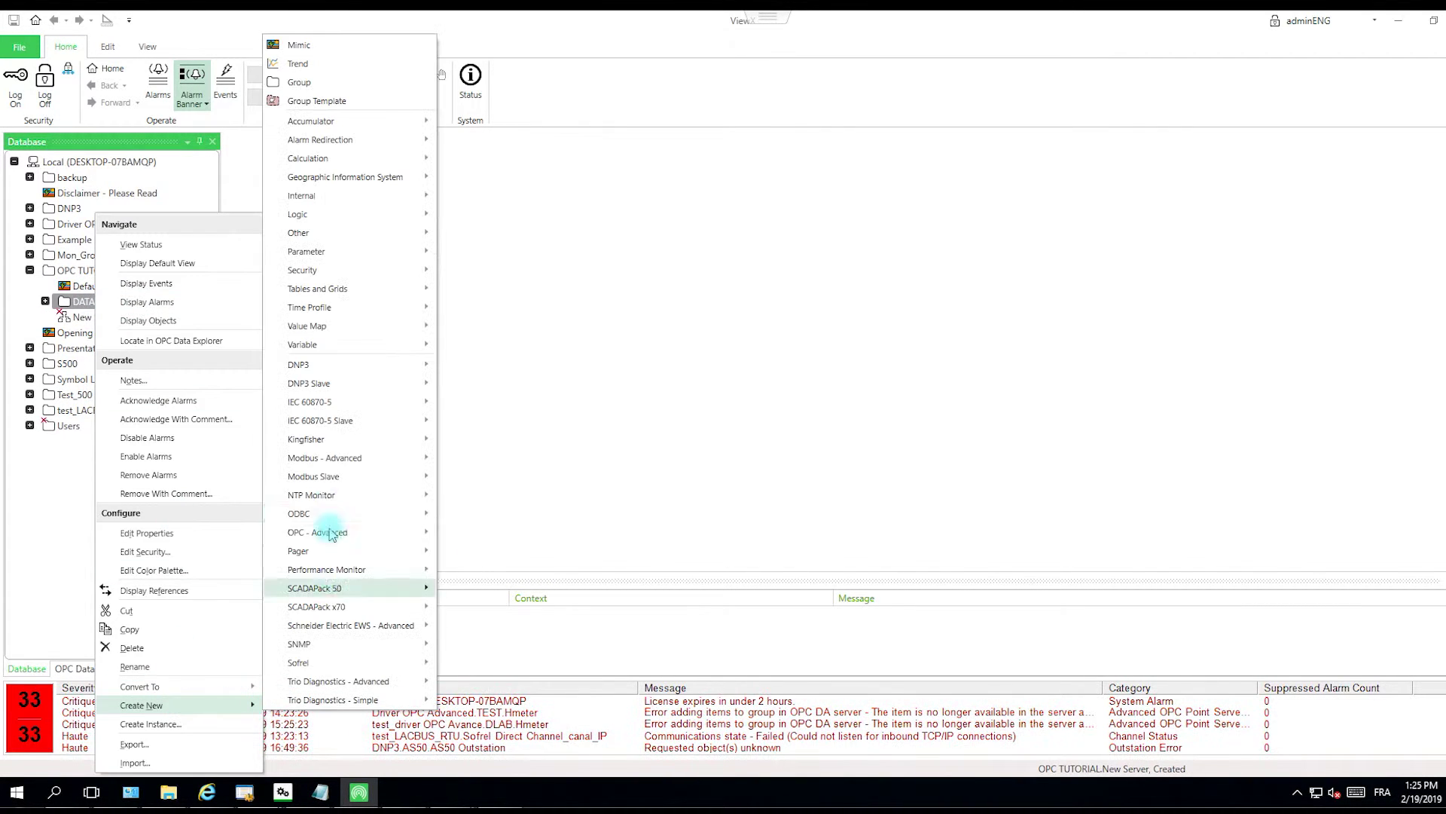
pyautogui.moveTo(354, 533)
pyautogui.click(473, 552)
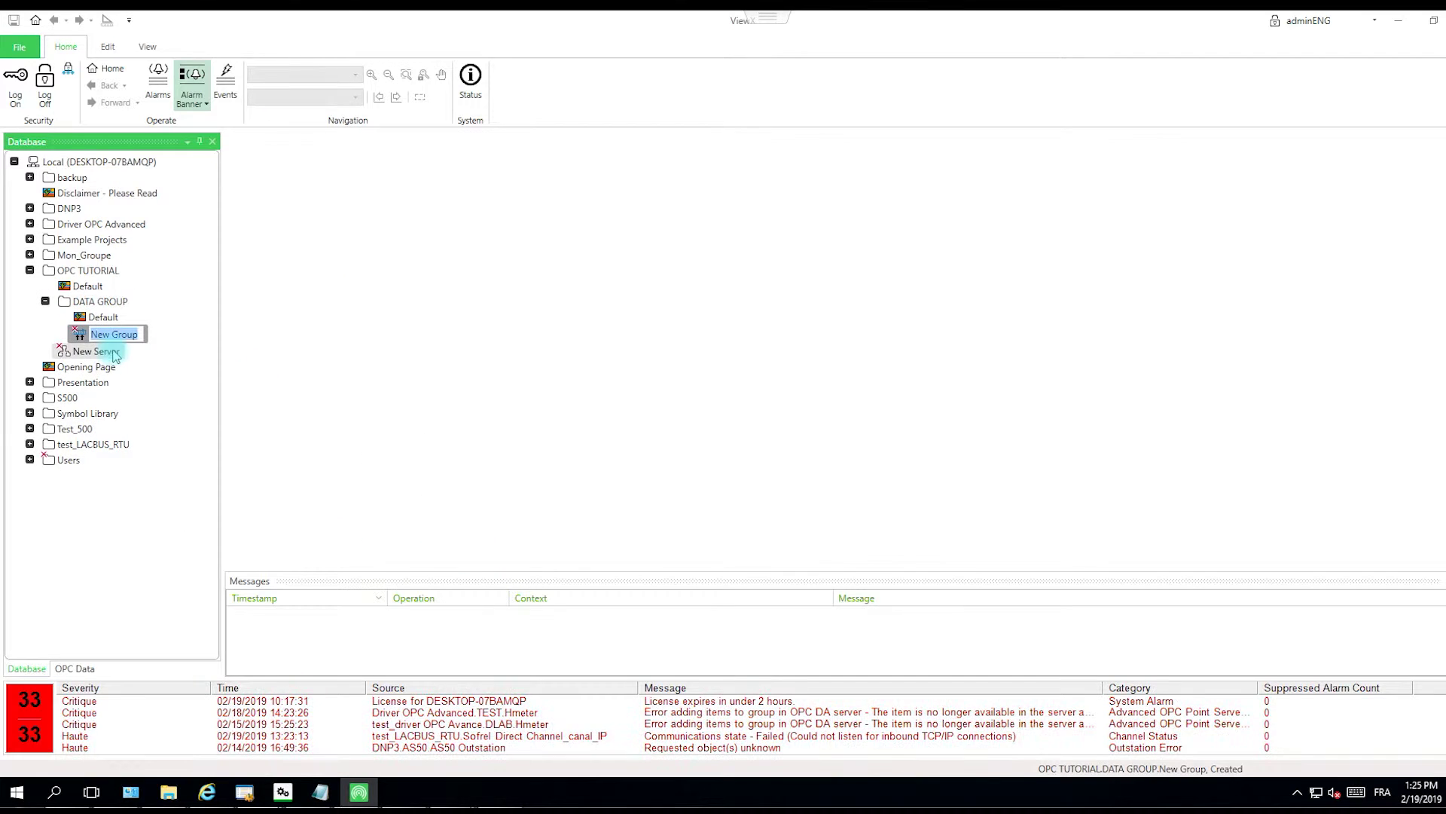
pyautogui.click(143, 302)
pyautogui.moveTo(154, 343); pyautogui.dragTo(84, 337)
pyautogui.click(84, 334)
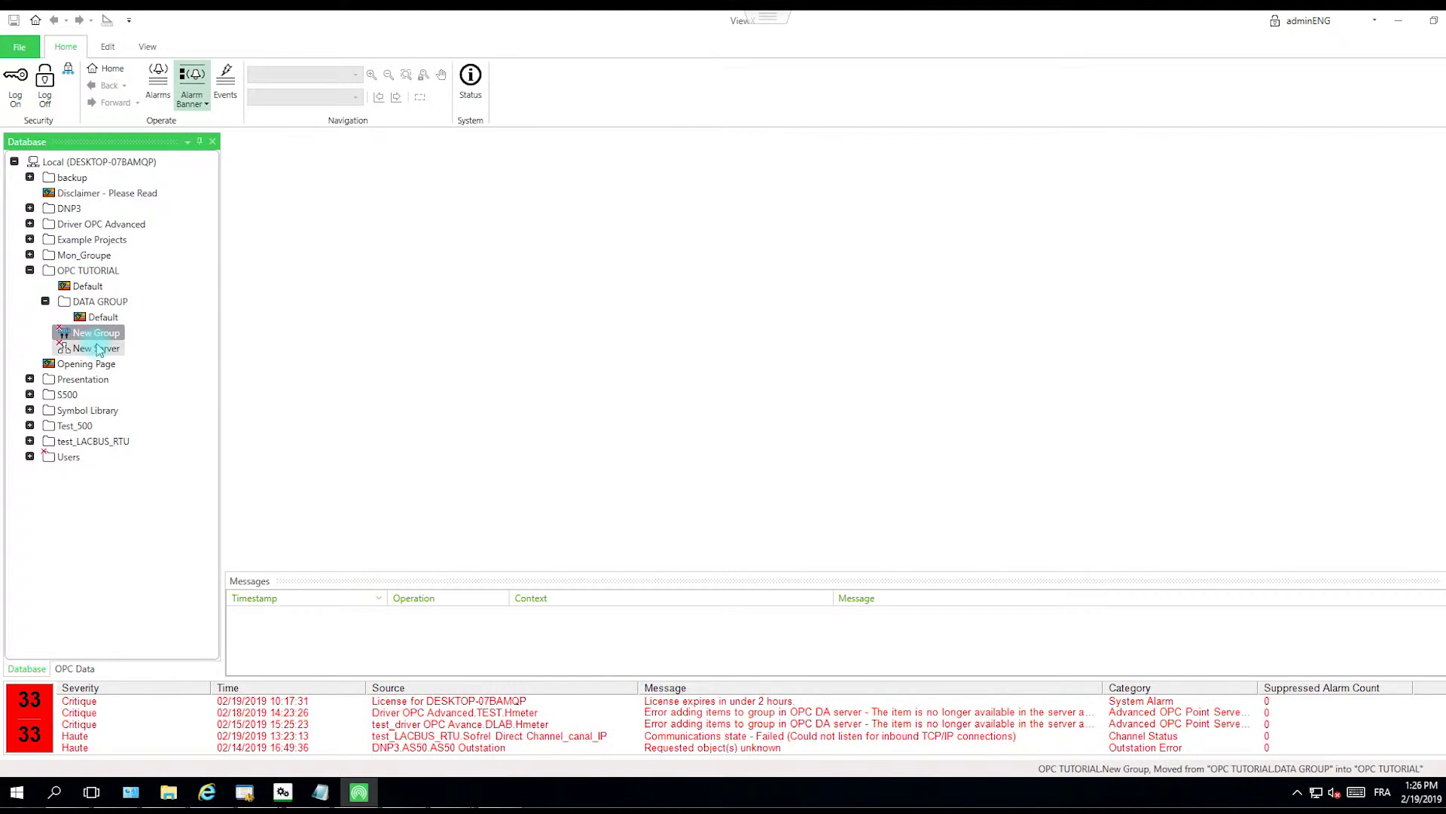
pyautogui.click(98, 349)
pyautogui.click(46, 301)
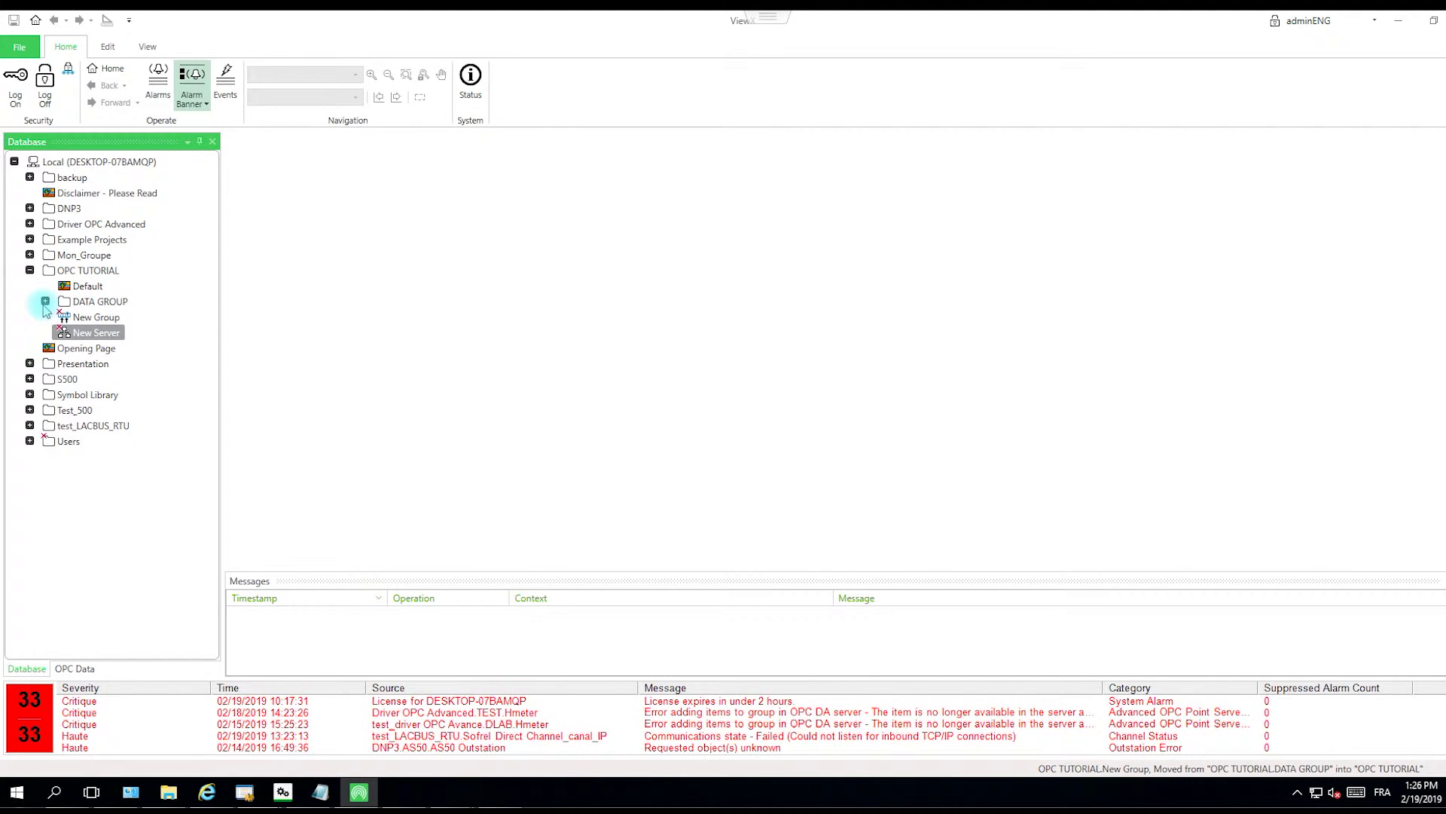
# Put New Server in service with Confirm Disable/Enable set to Always
pyautogui.doubleClick(96, 334)
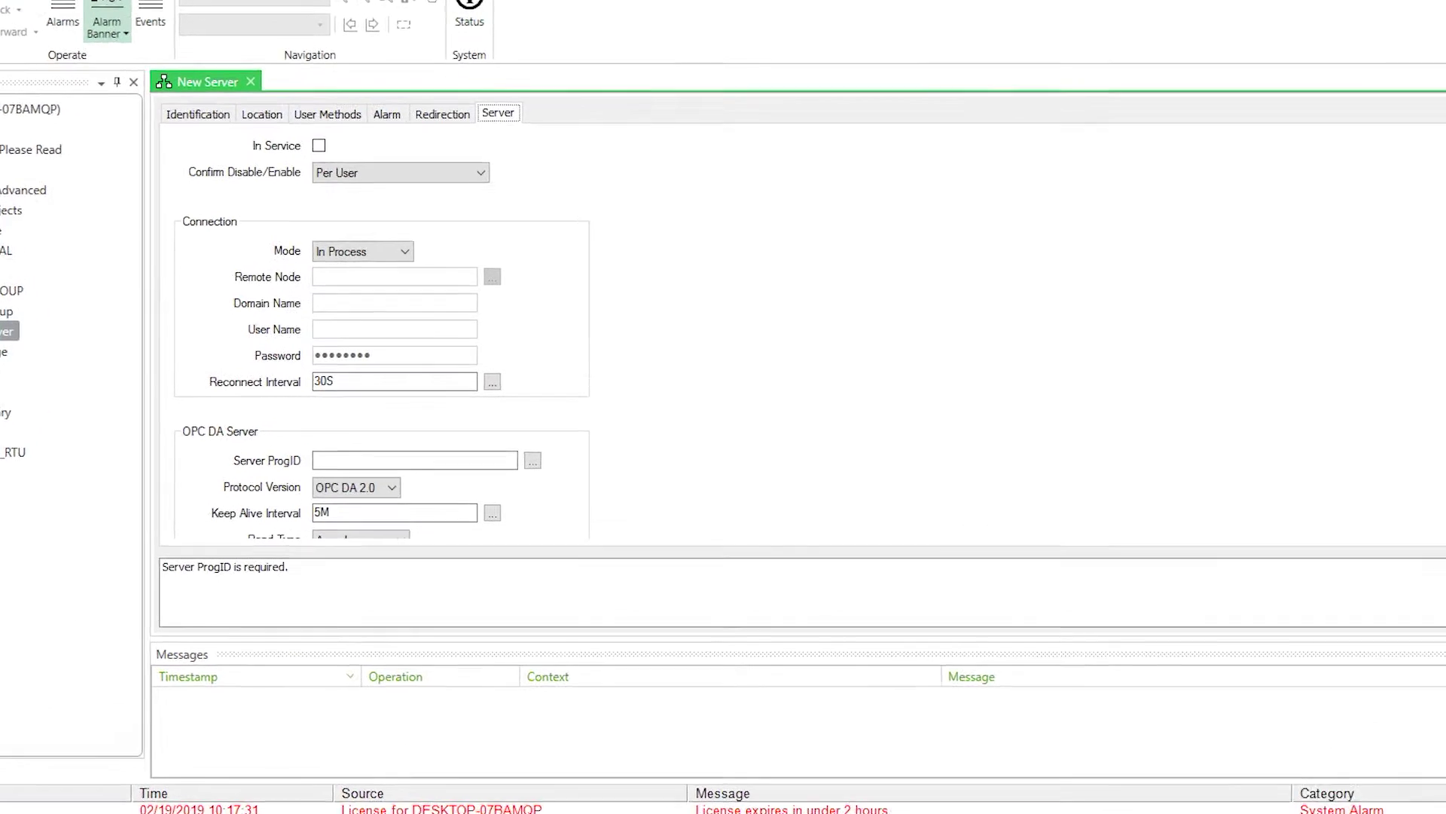
pyautogui.click(284, 101)
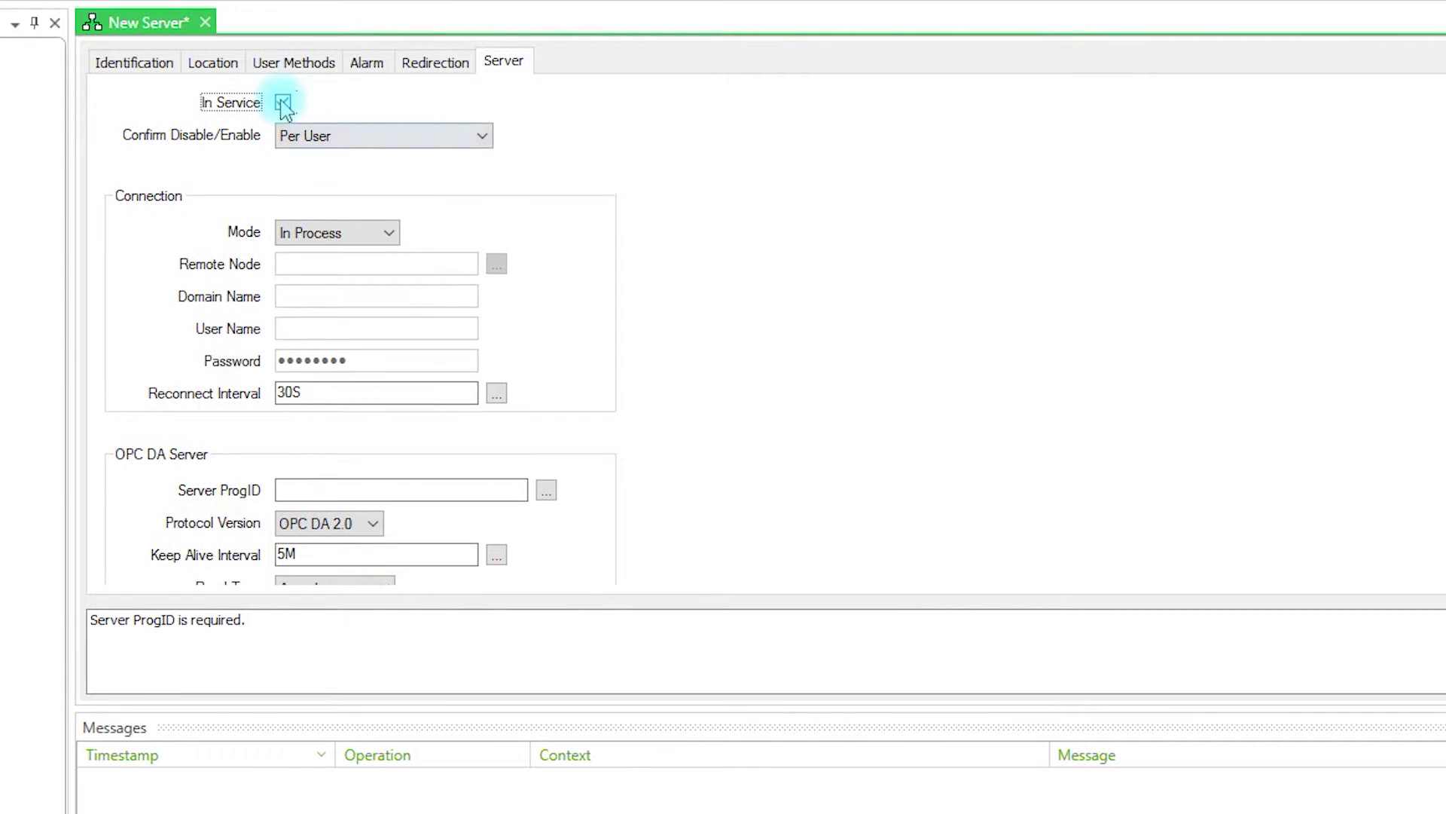
pyautogui.click(390, 136)
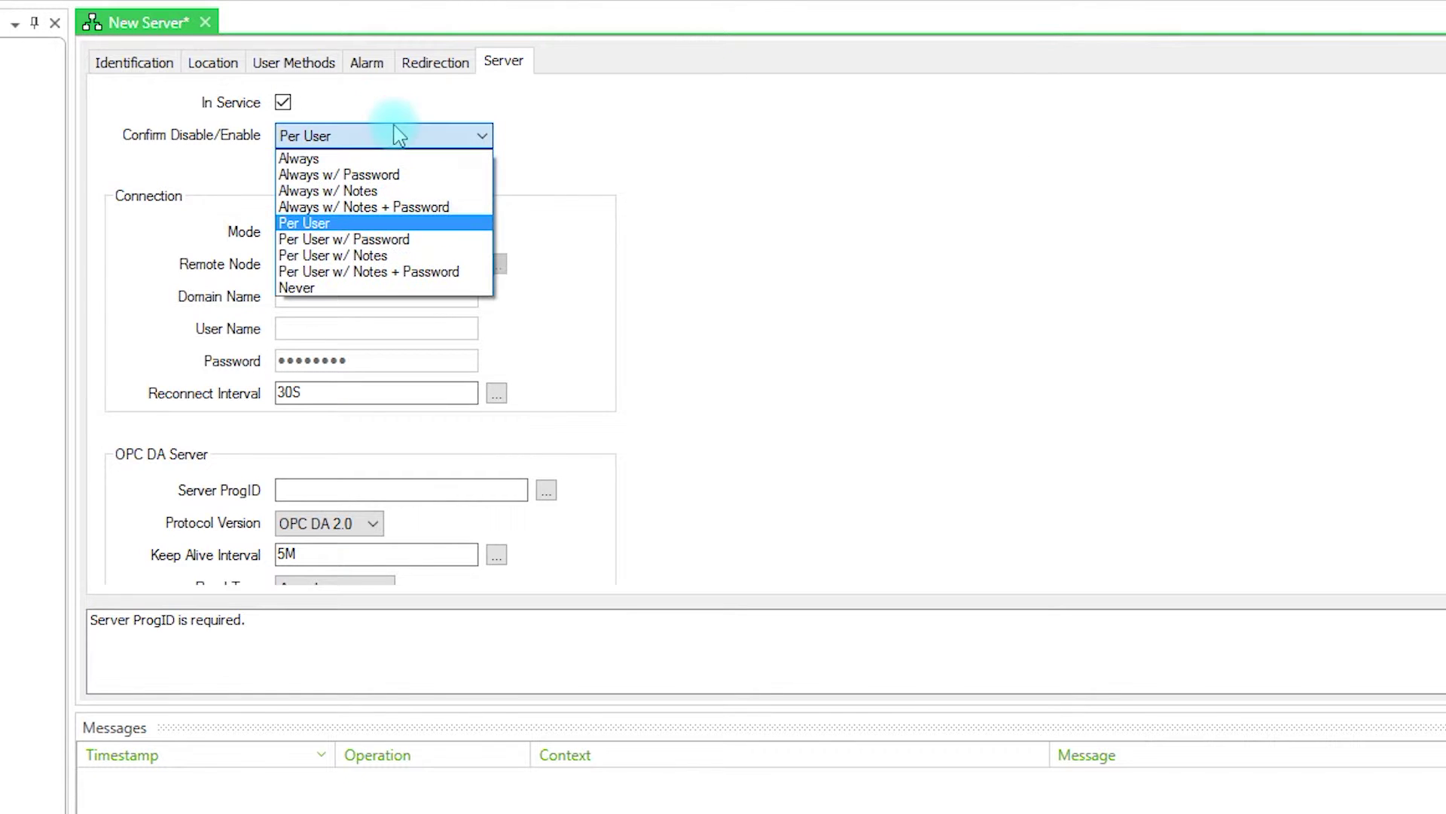
pyautogui.click(366, 158)
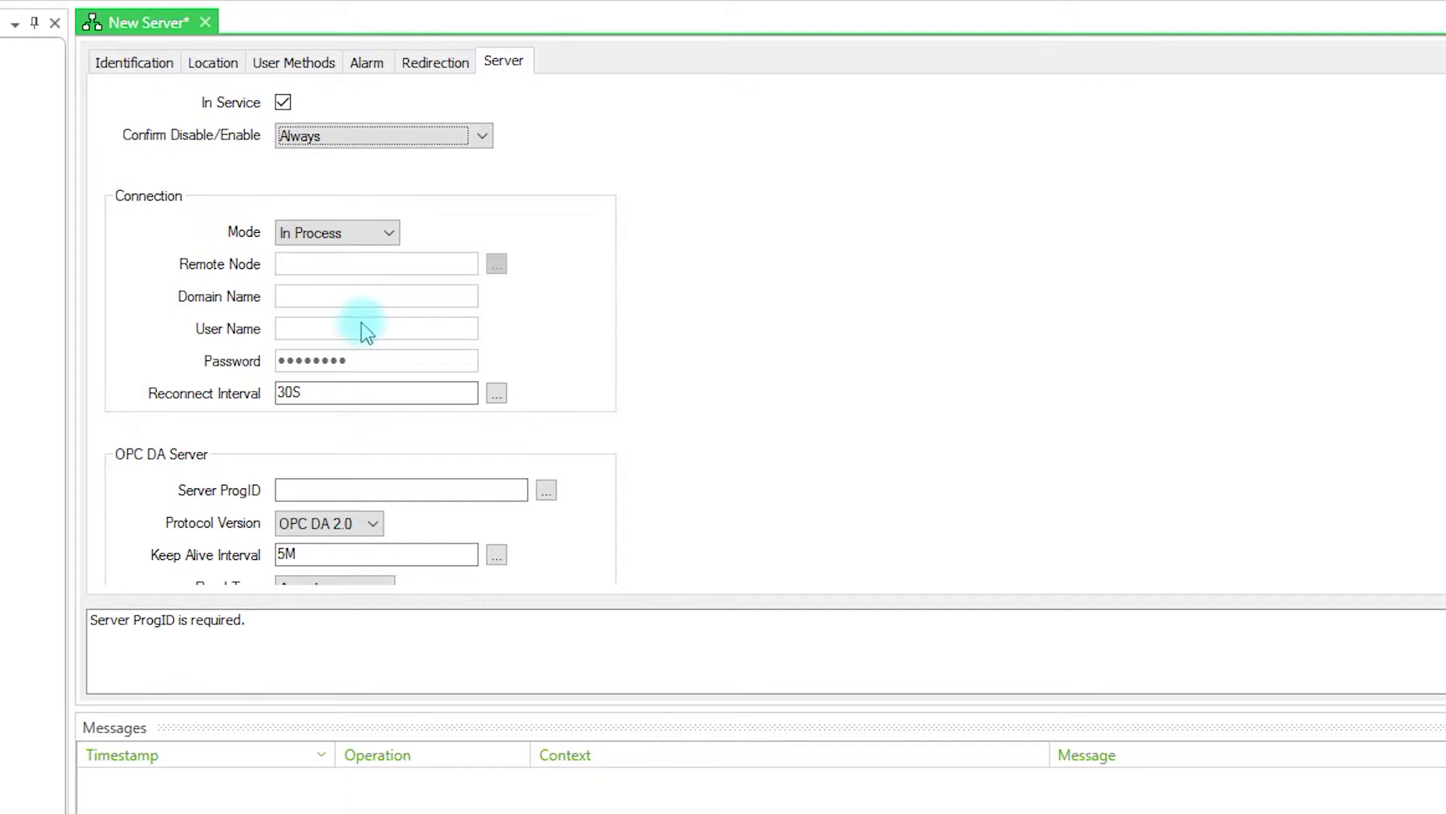
# Set the connection mode to Local Server and enter the Windows user name and password
pyautogui.click(354, 232)
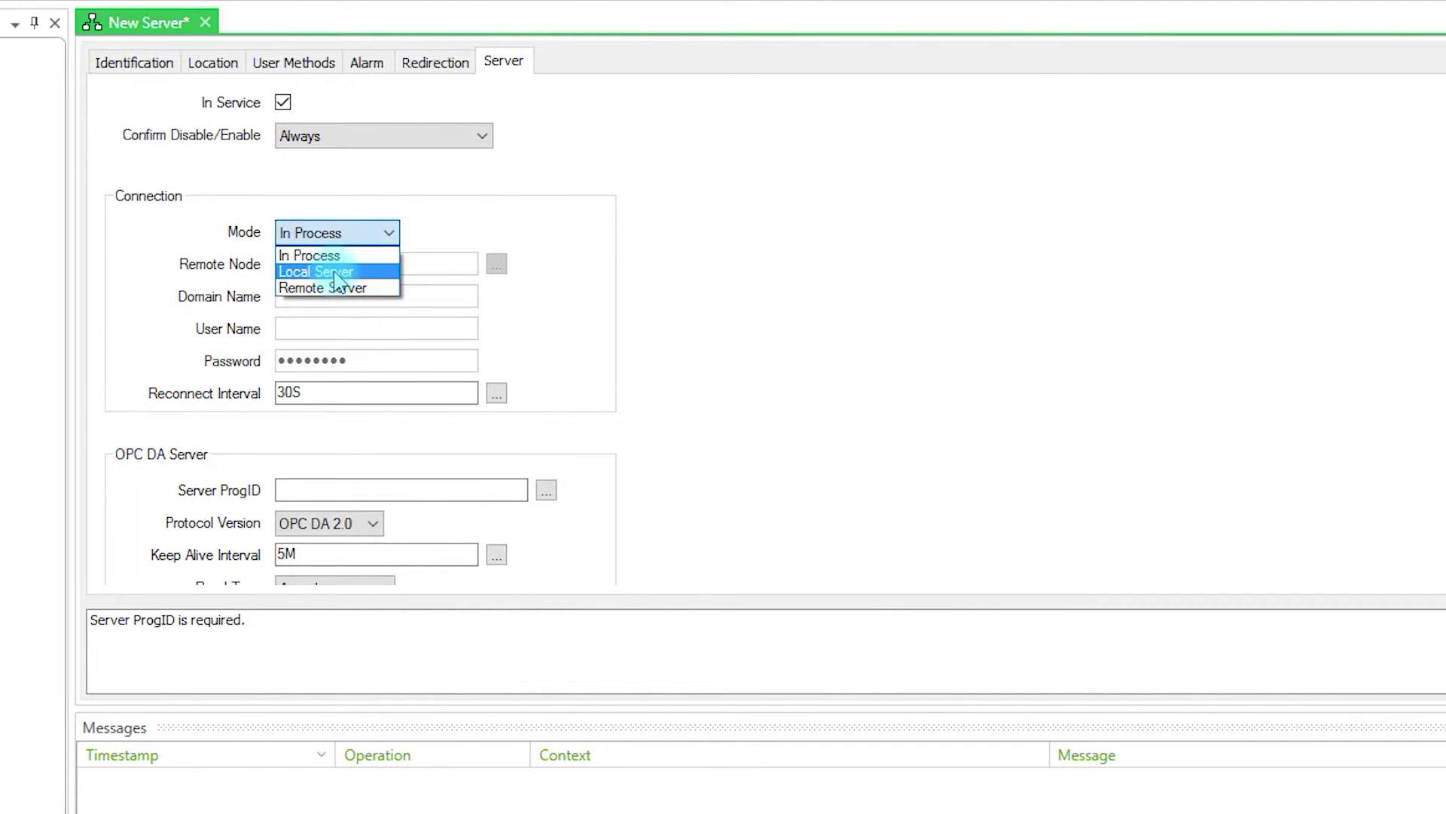
pyautogui.click(335, 273)
pyautogui.click(301, 327)
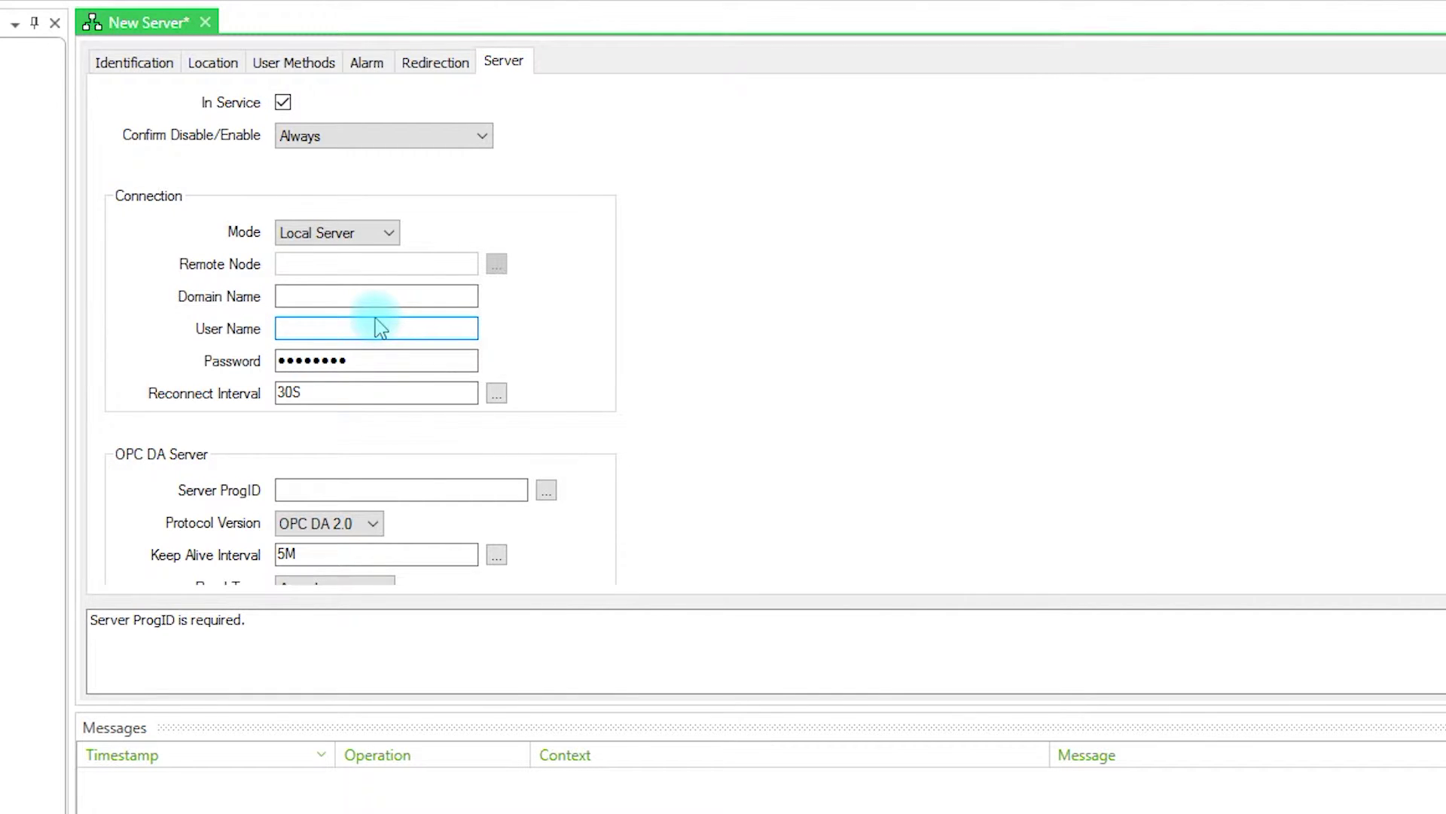
pyautogui.write('DLAB')
pyautogui.press('Tab')
pyautogui.write('*************')
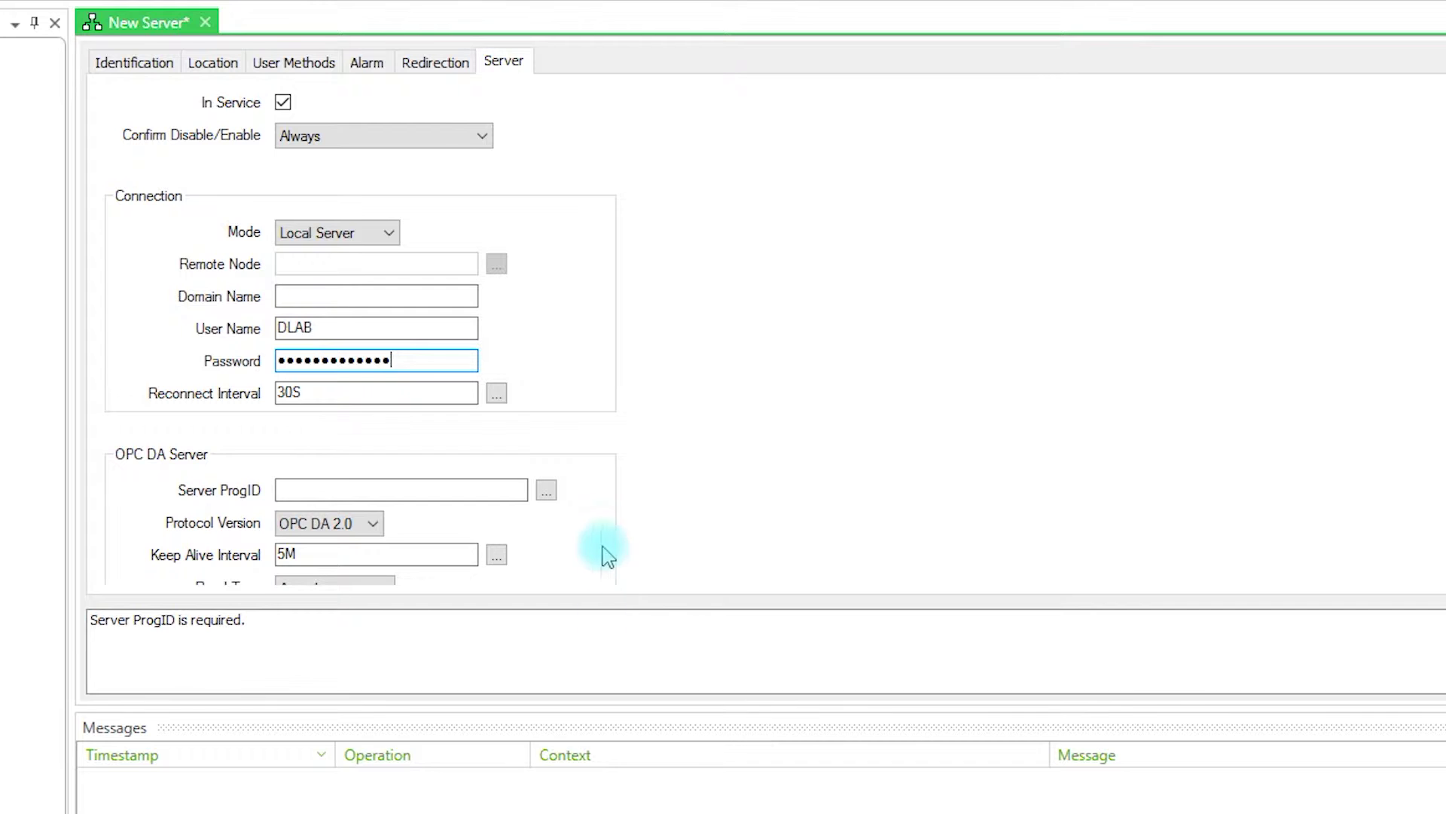
pyautogui.scroll(-4, 695, 403)
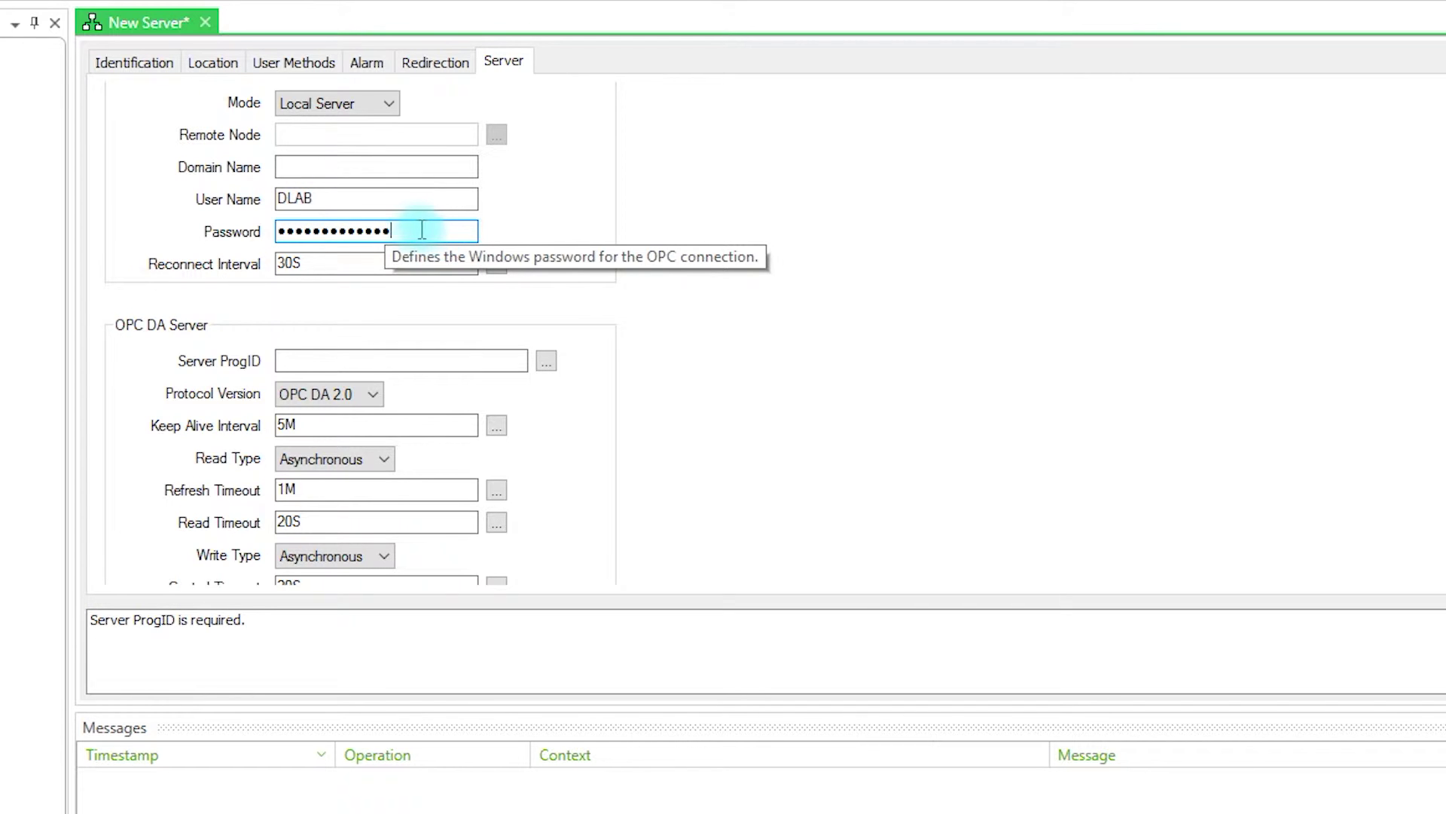
pyautogui.scroll(-1, 231, 332)
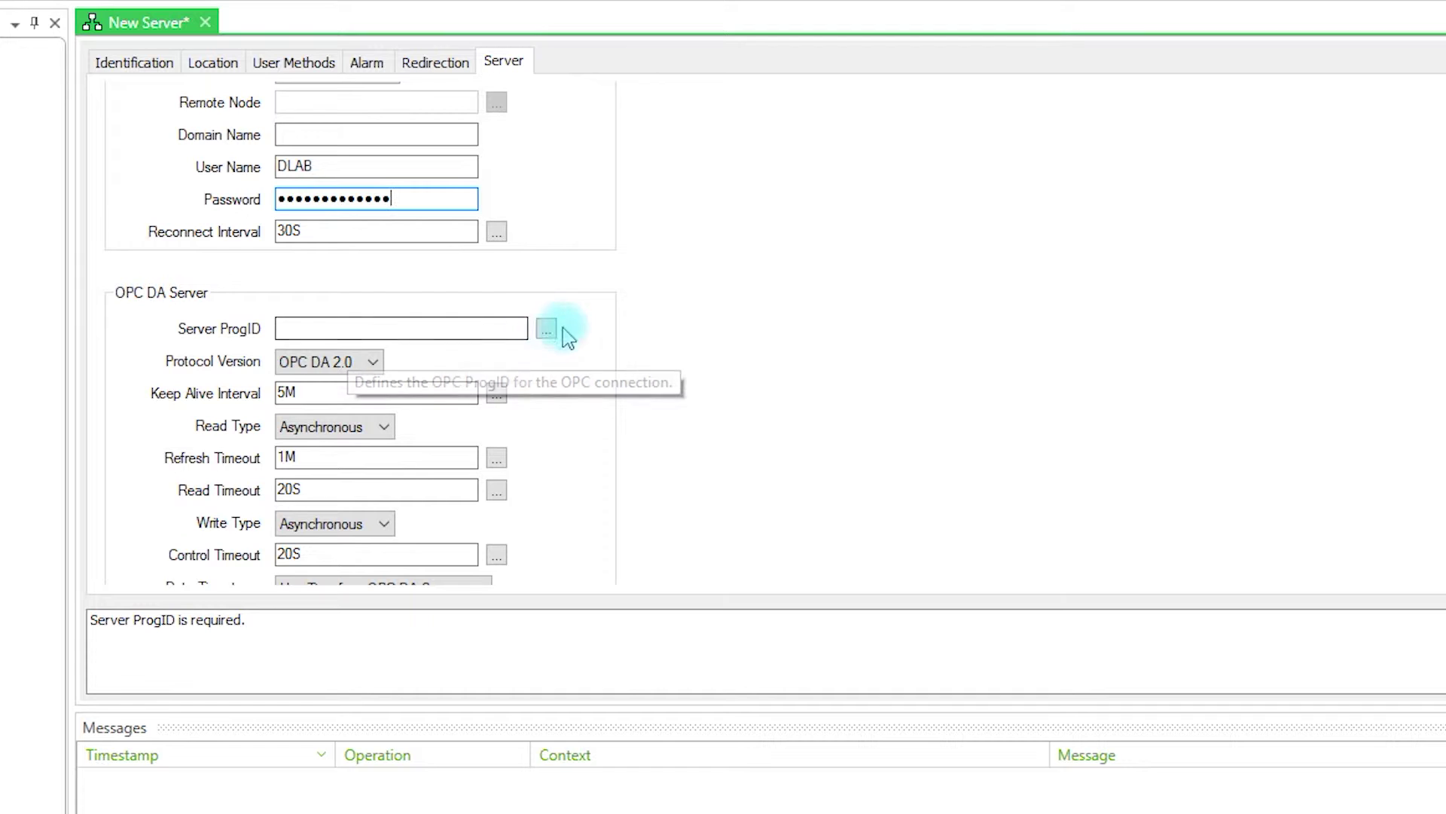
# Set the server ProgID to SOFREL.TelemetryOPCServer and save the New Server configuration
pyautogui.click(546, 328)
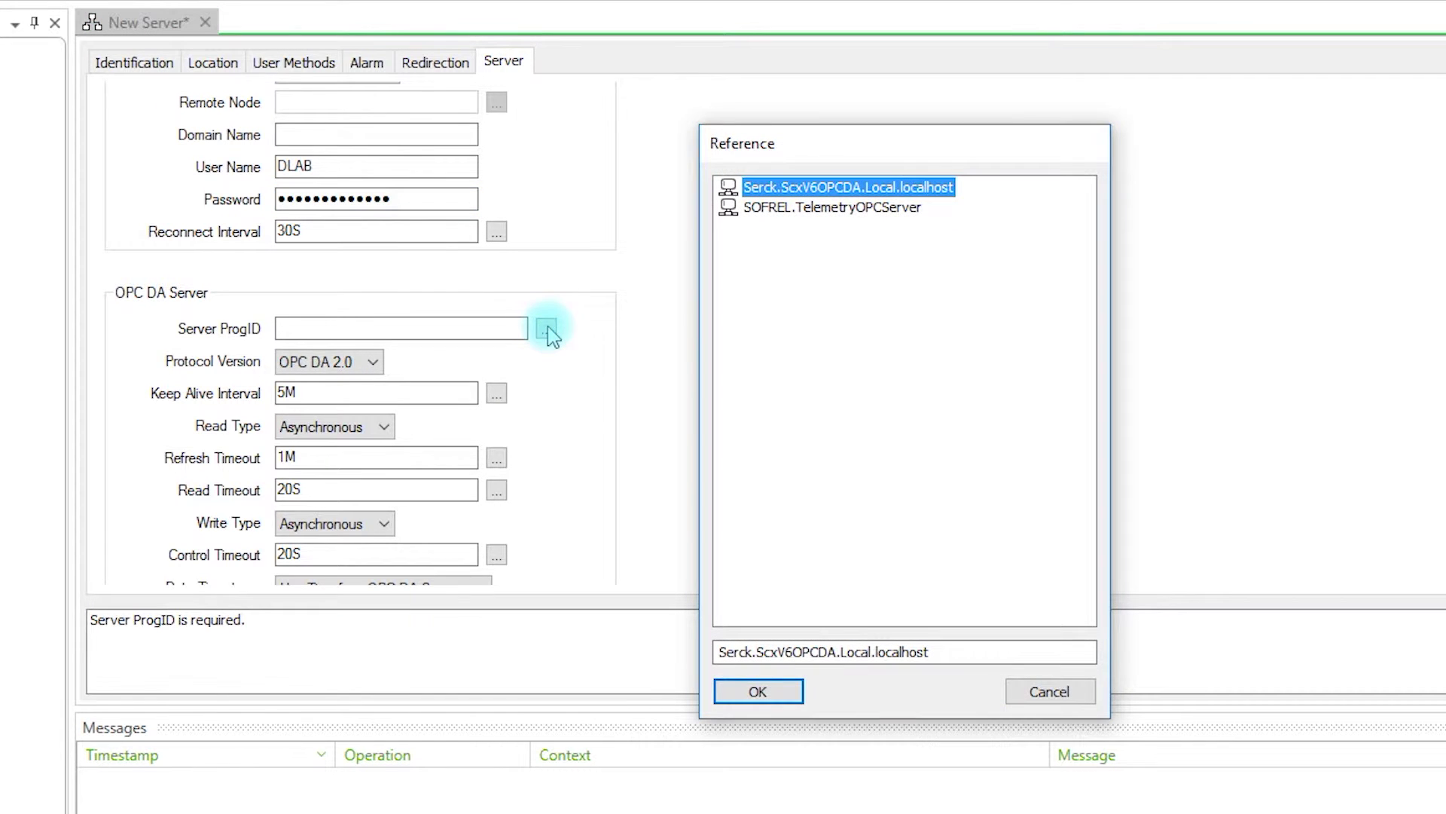
pyautogui.click(821, 215)
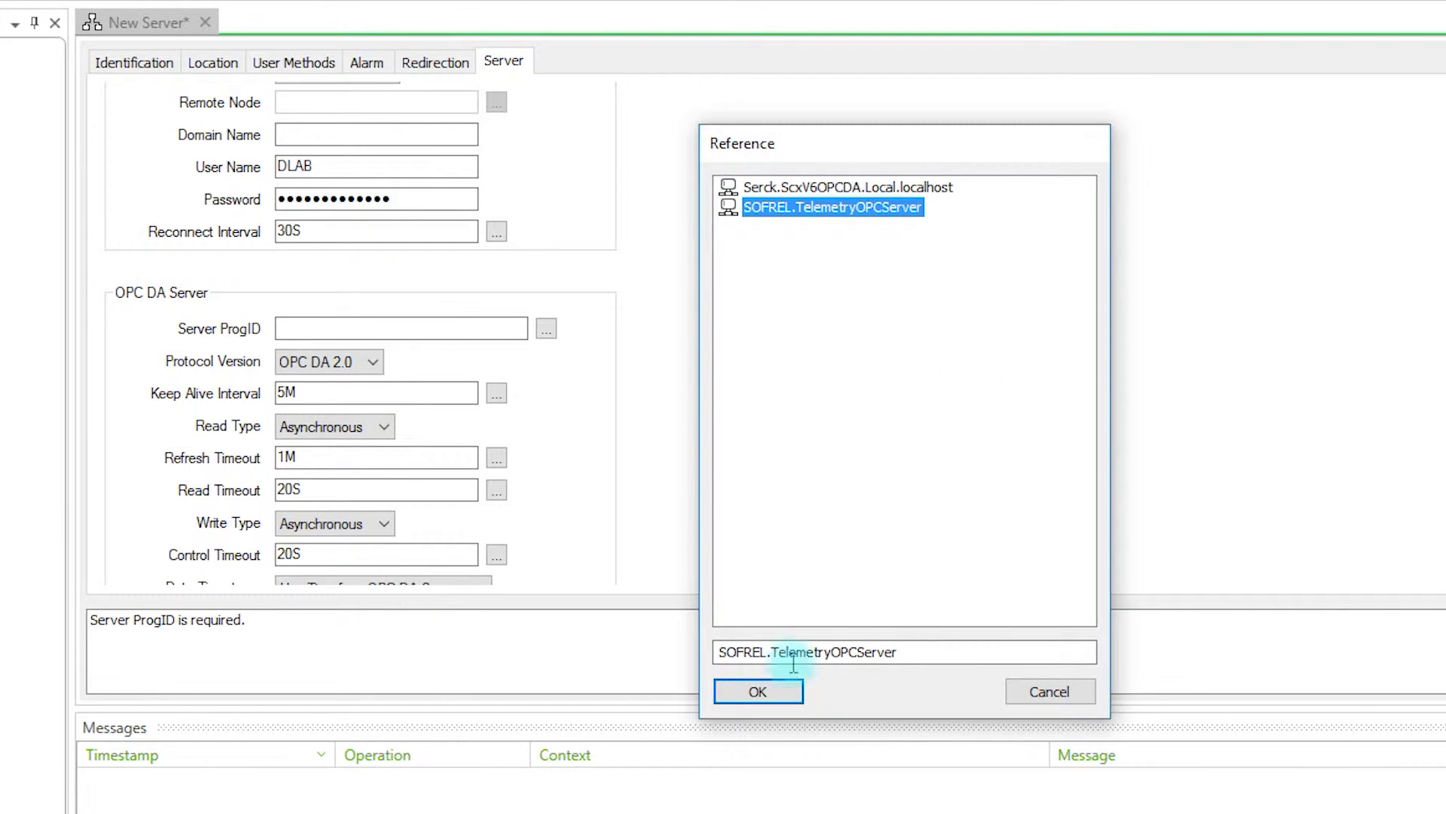
pyautogui.click(783, 690)
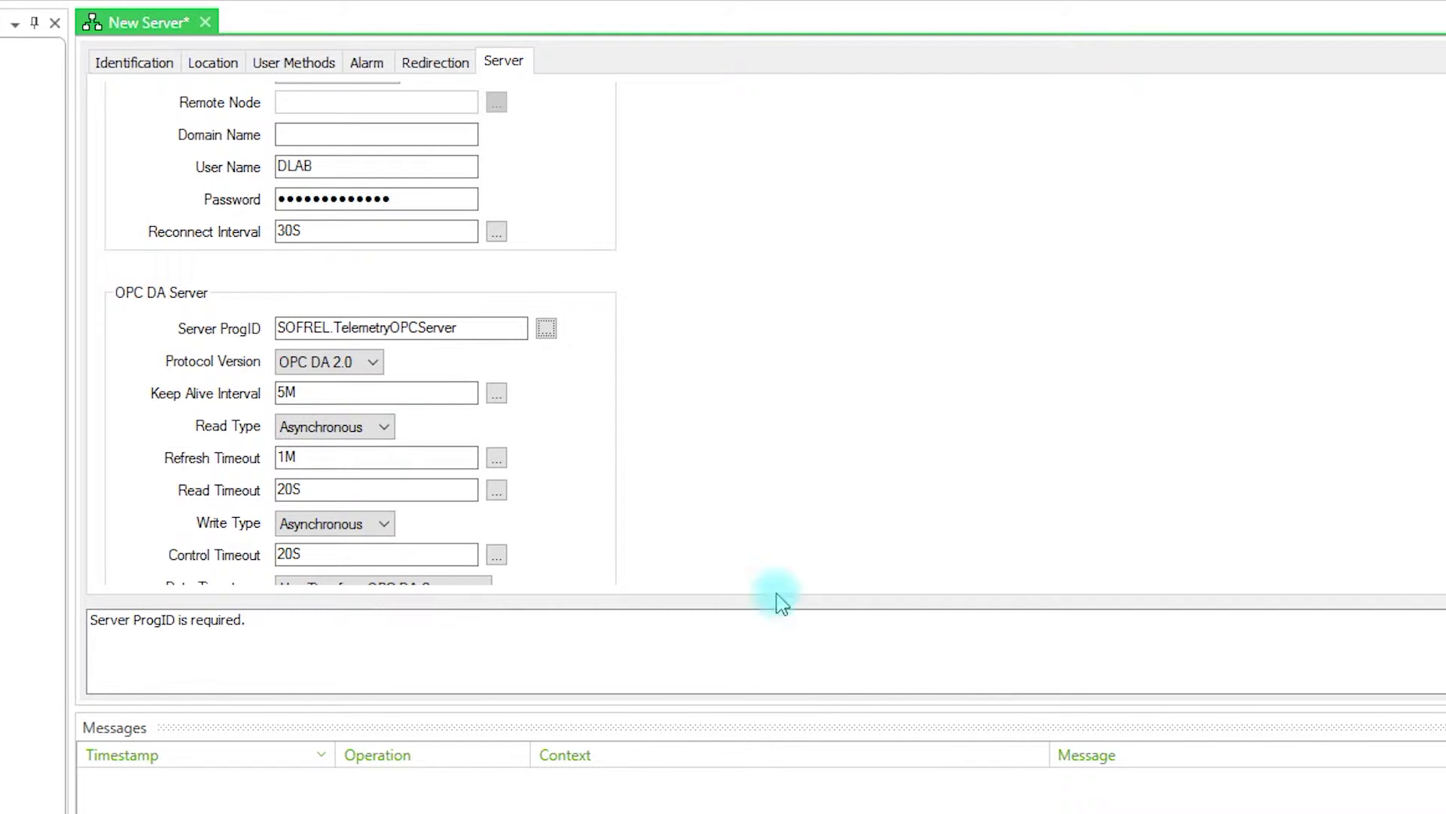
pyautogui.scroll(-3, 738, 410)
pyautogui.scroll(-1, 742, 411)
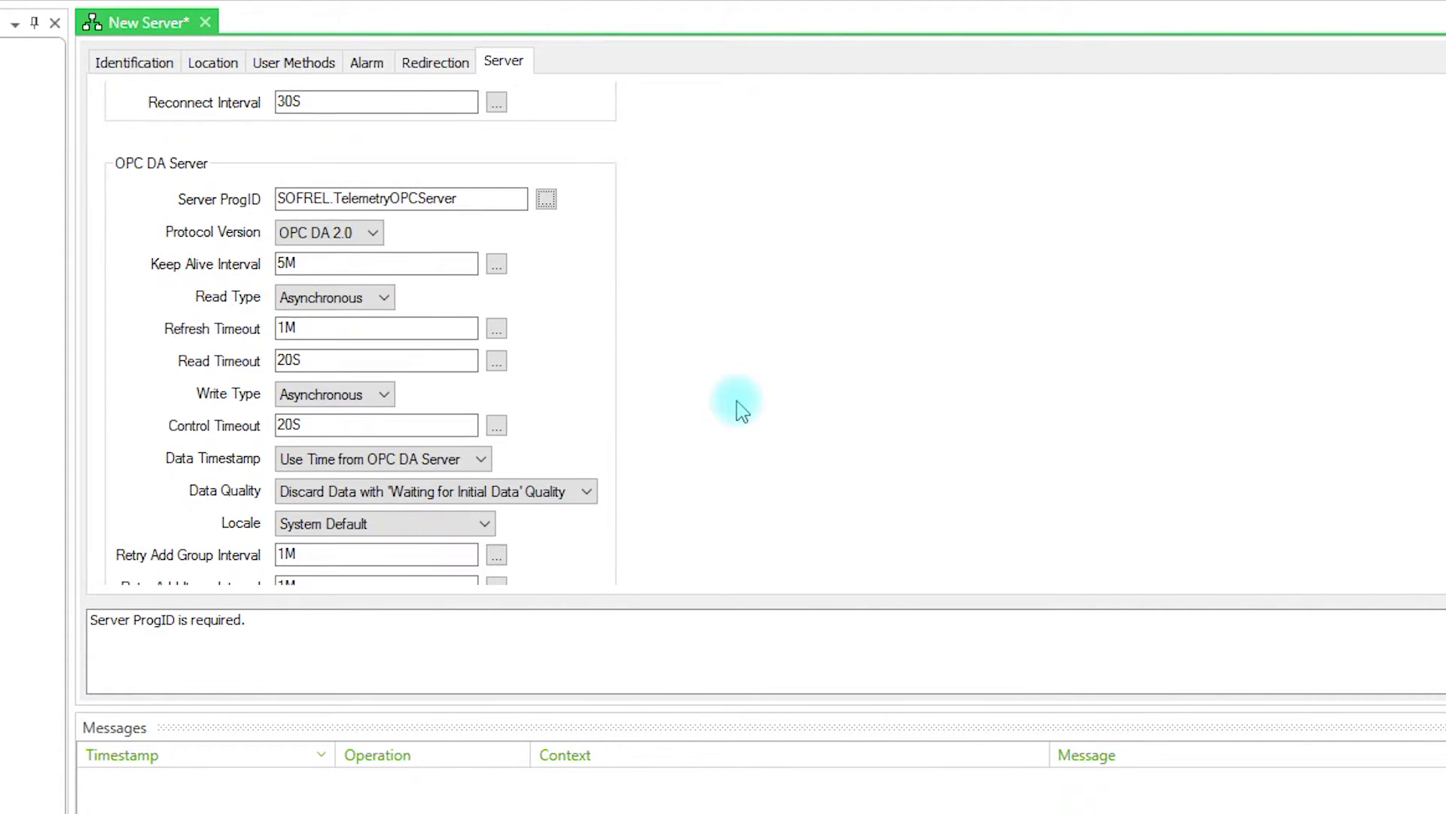
pyautogui.scroll(8, 752, 399)
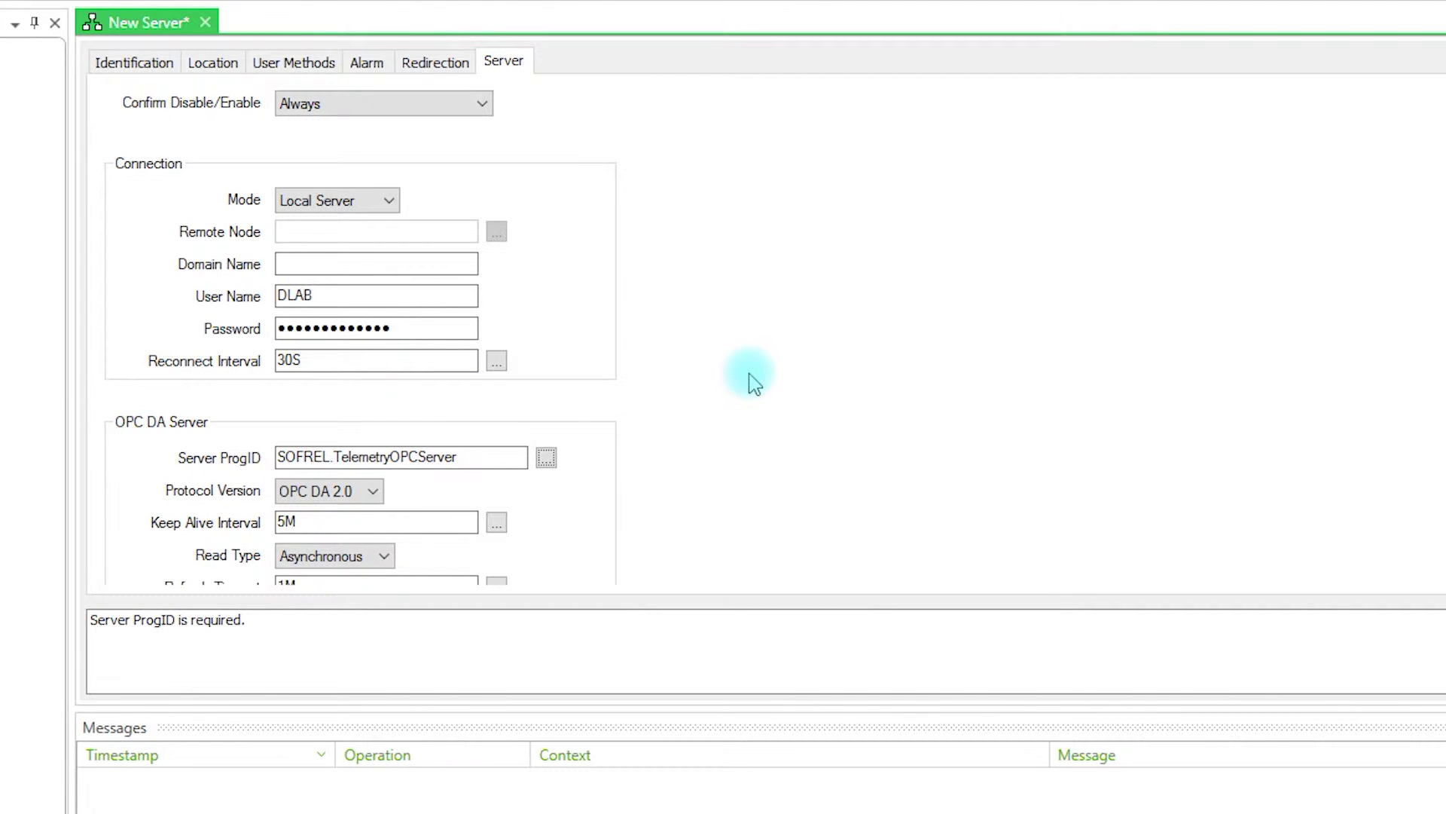
pyautogui.hotkey('ctrl', 's')
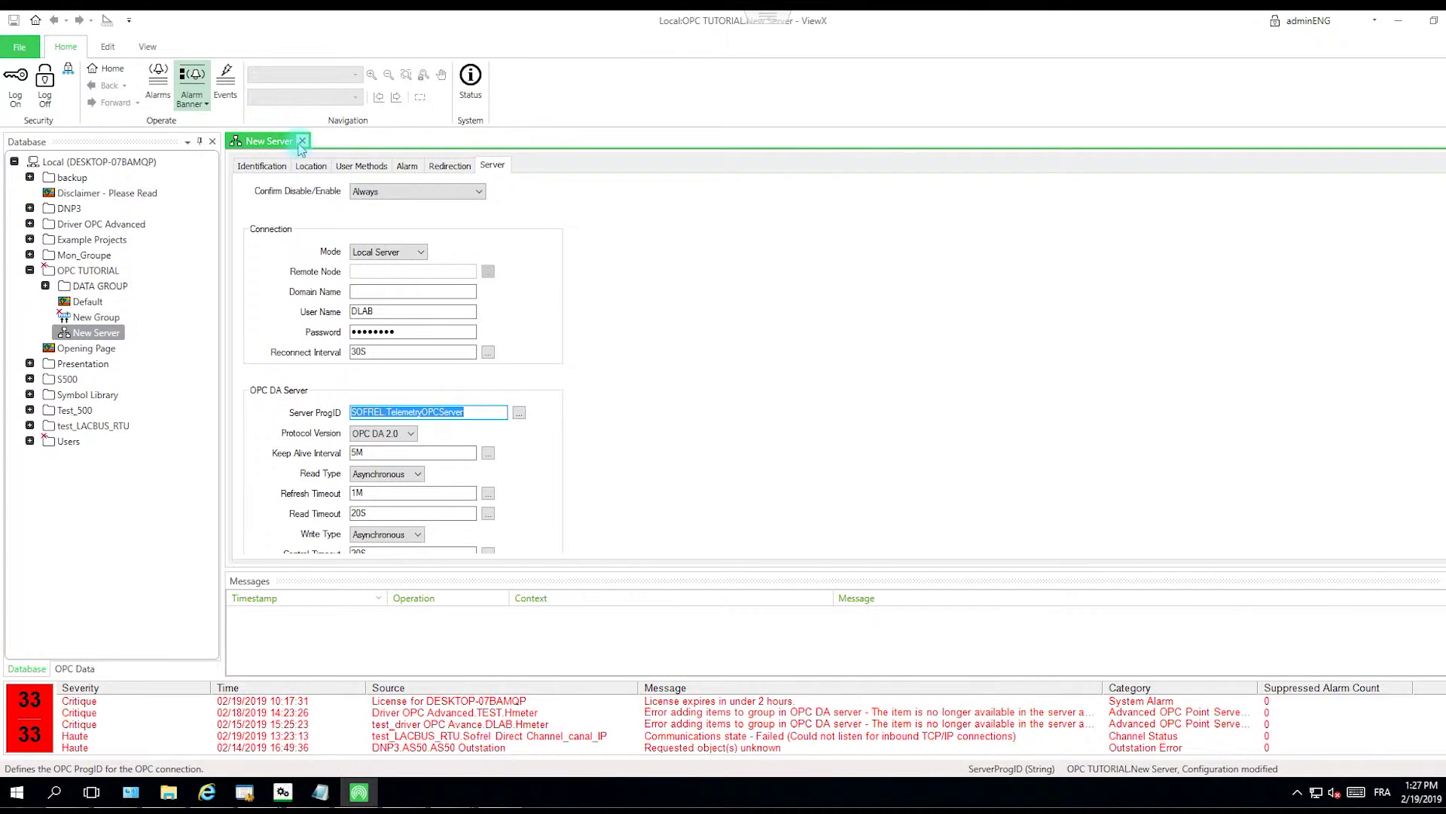
# Put New Group in service with Confirm Disable/Enable set to Always
pyautogui.click(302, 141)
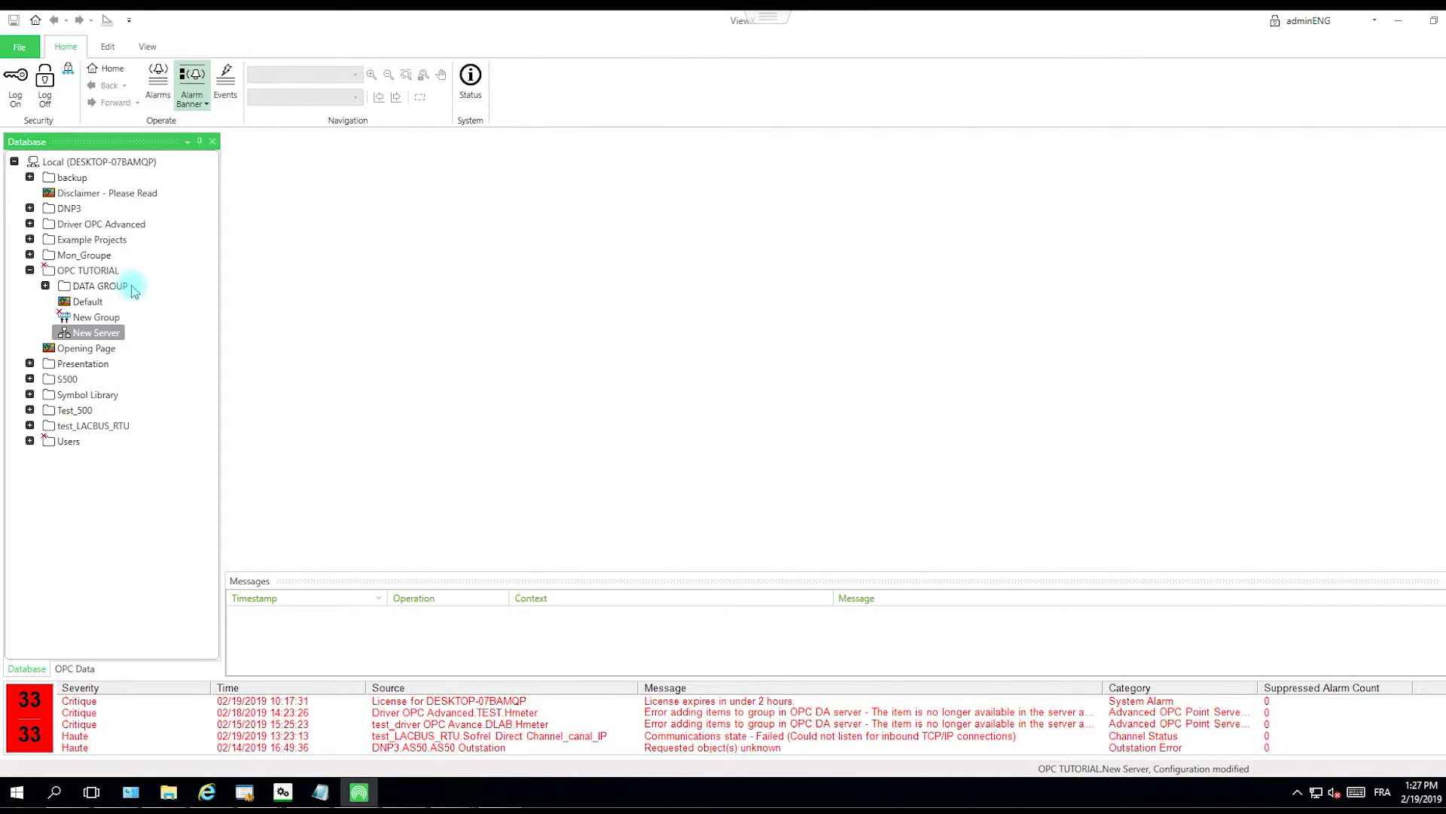
pyautogui.click(94, 318)
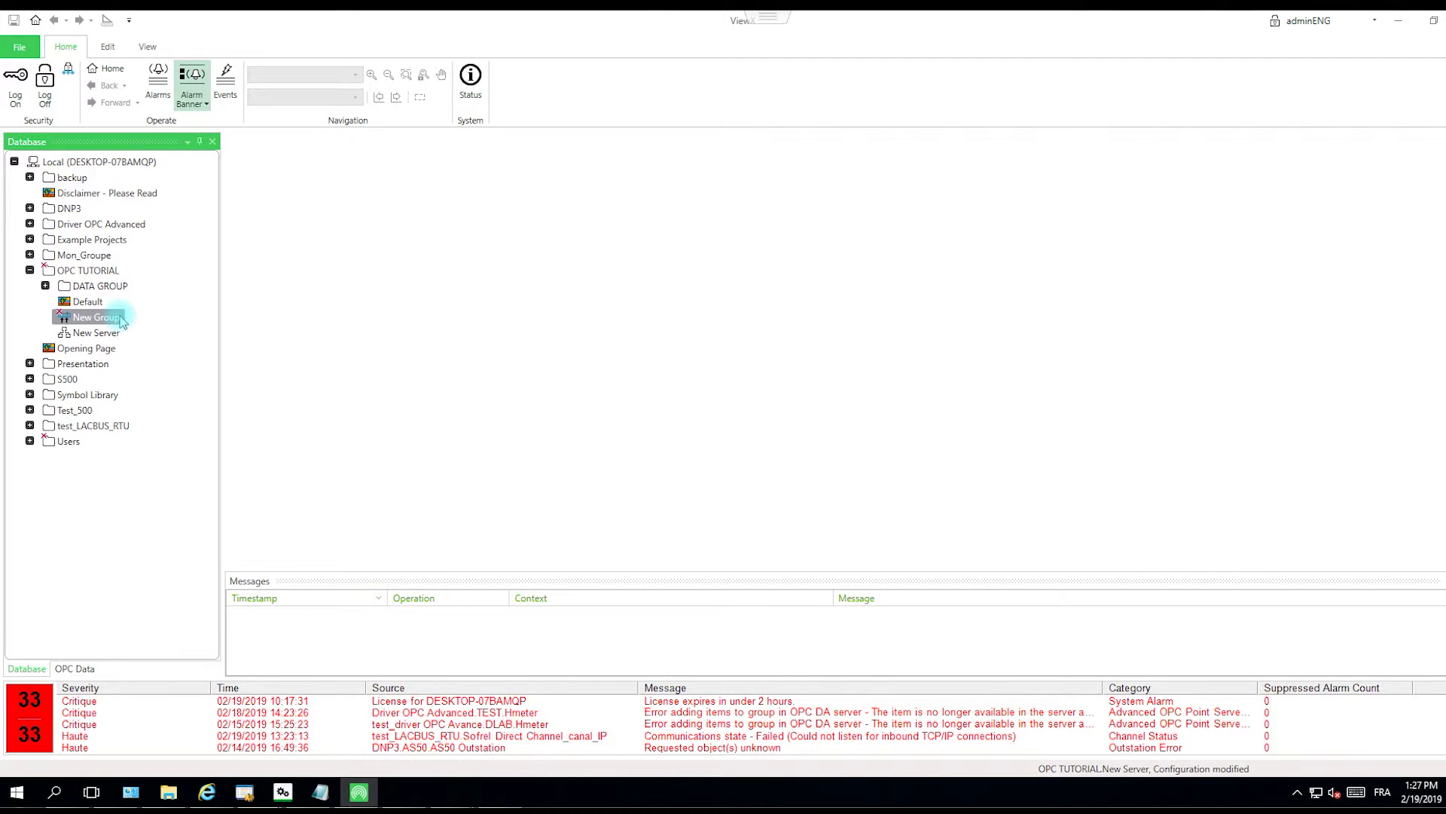
pyautogui.doubleClick(109, 320)
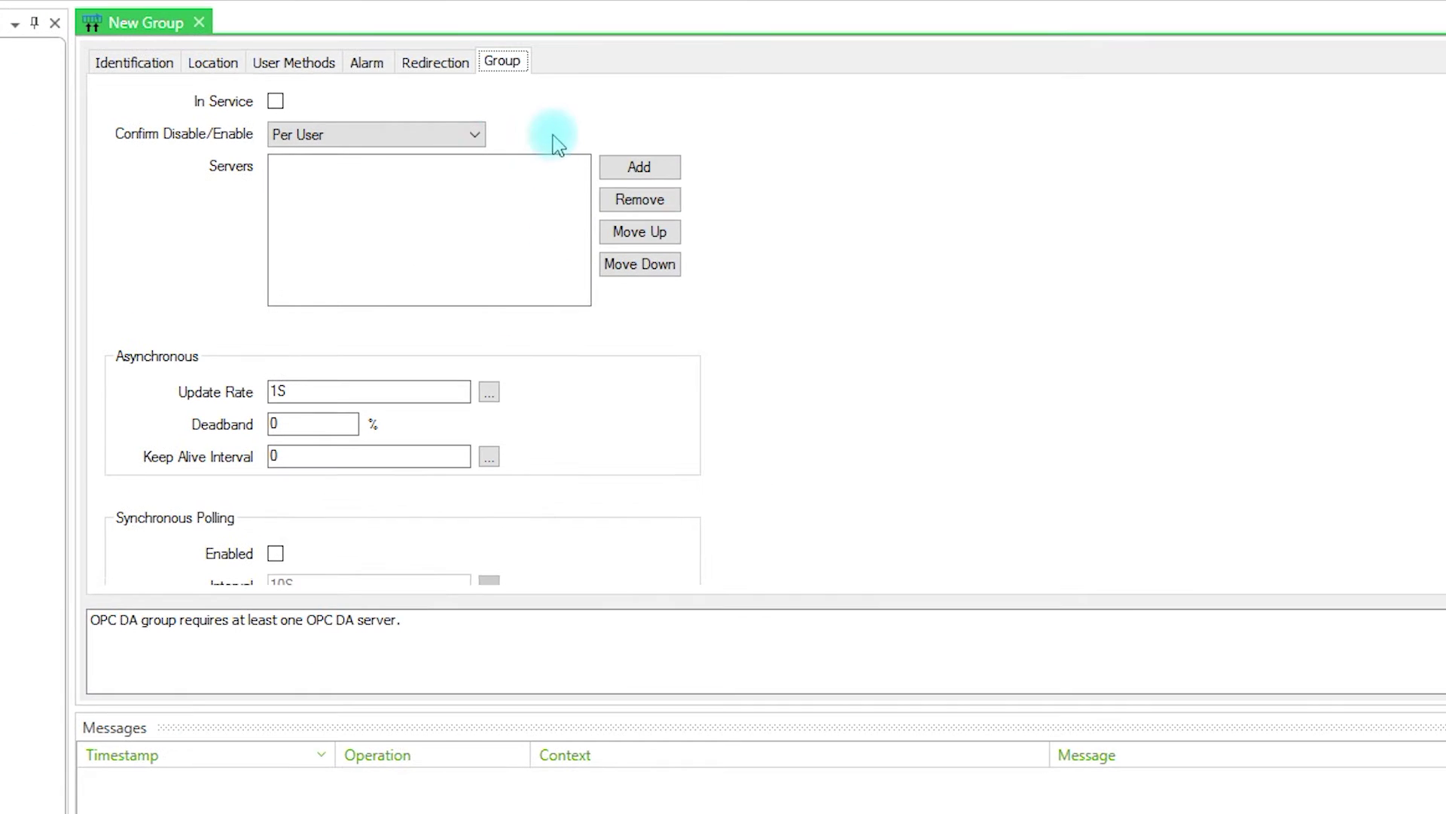
pyautogui.click(276, 101)
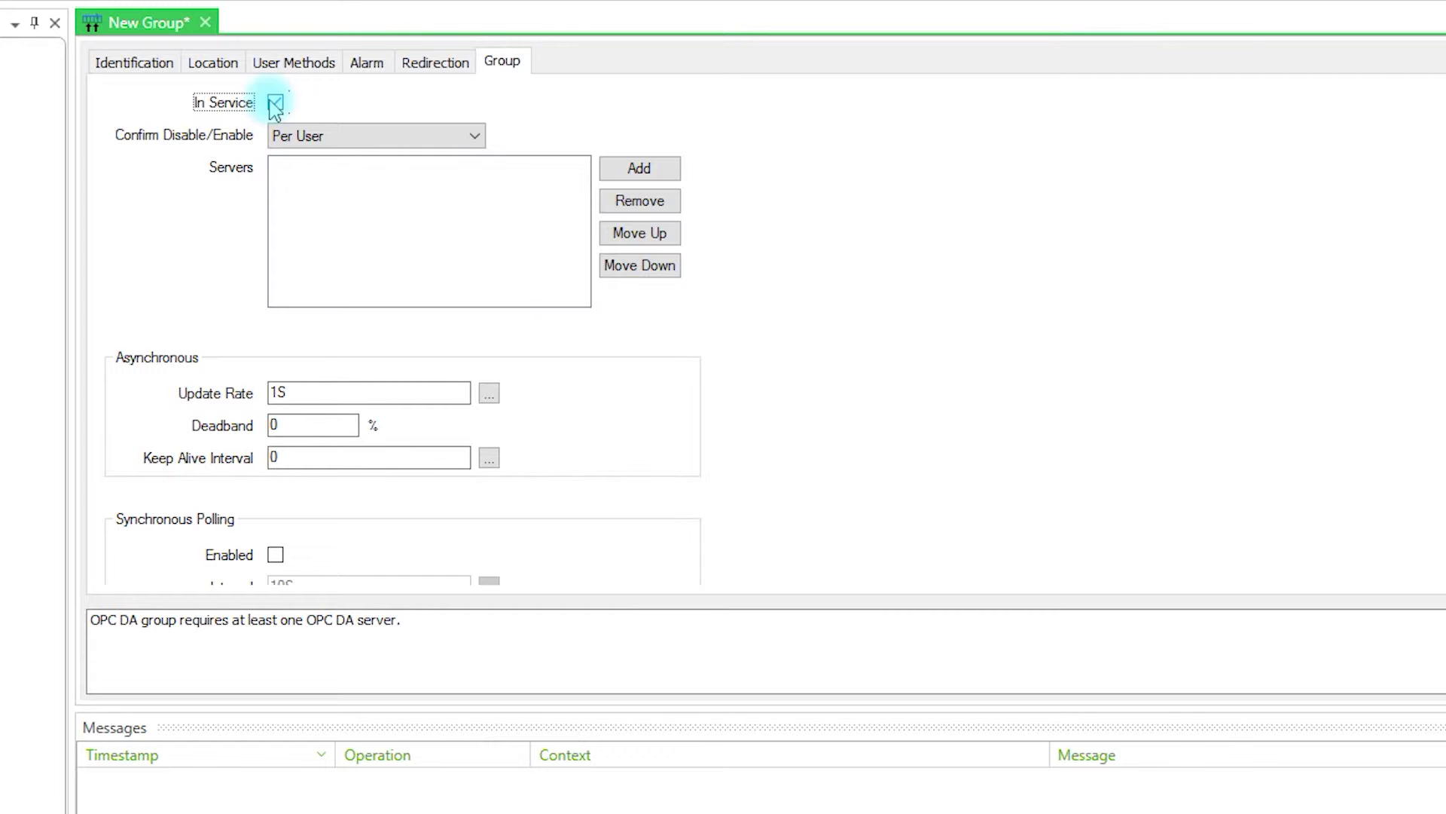
pyautogui.click(440, 137)
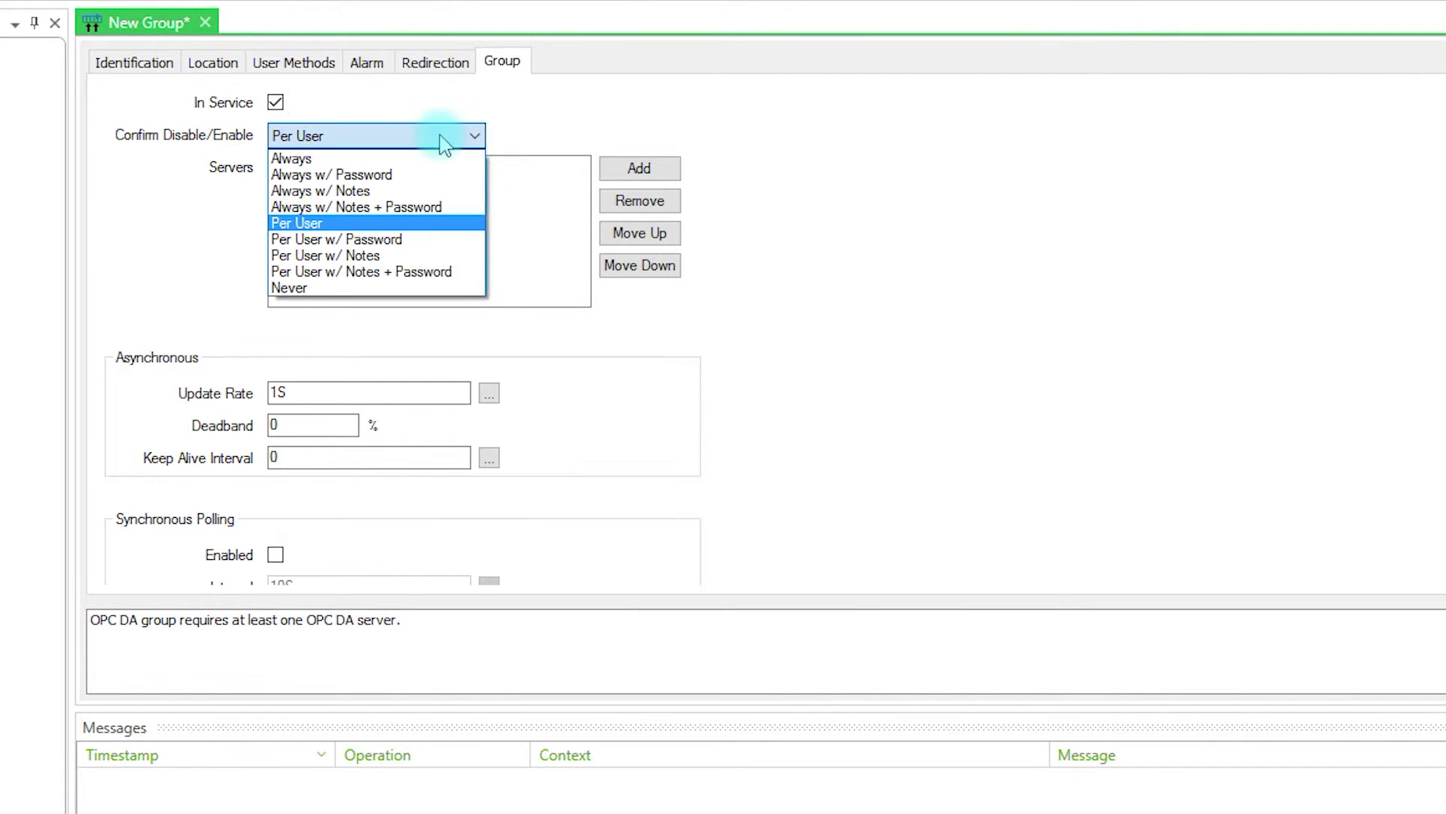
pyautogui.click(316, 151)
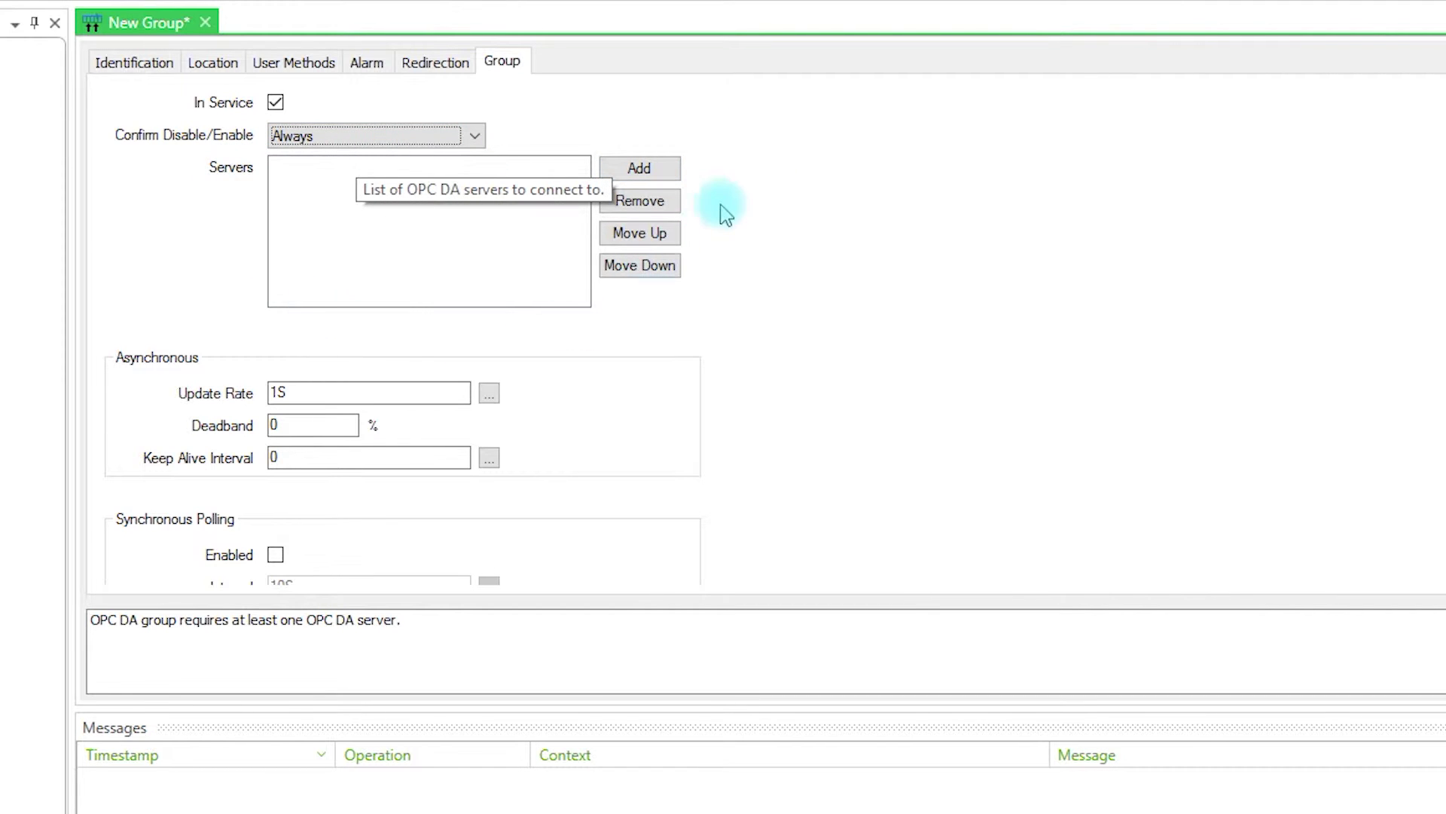
# Assign OPC TUTORIAL.New Server to the group and save it
pyautogui.click(642, 166)
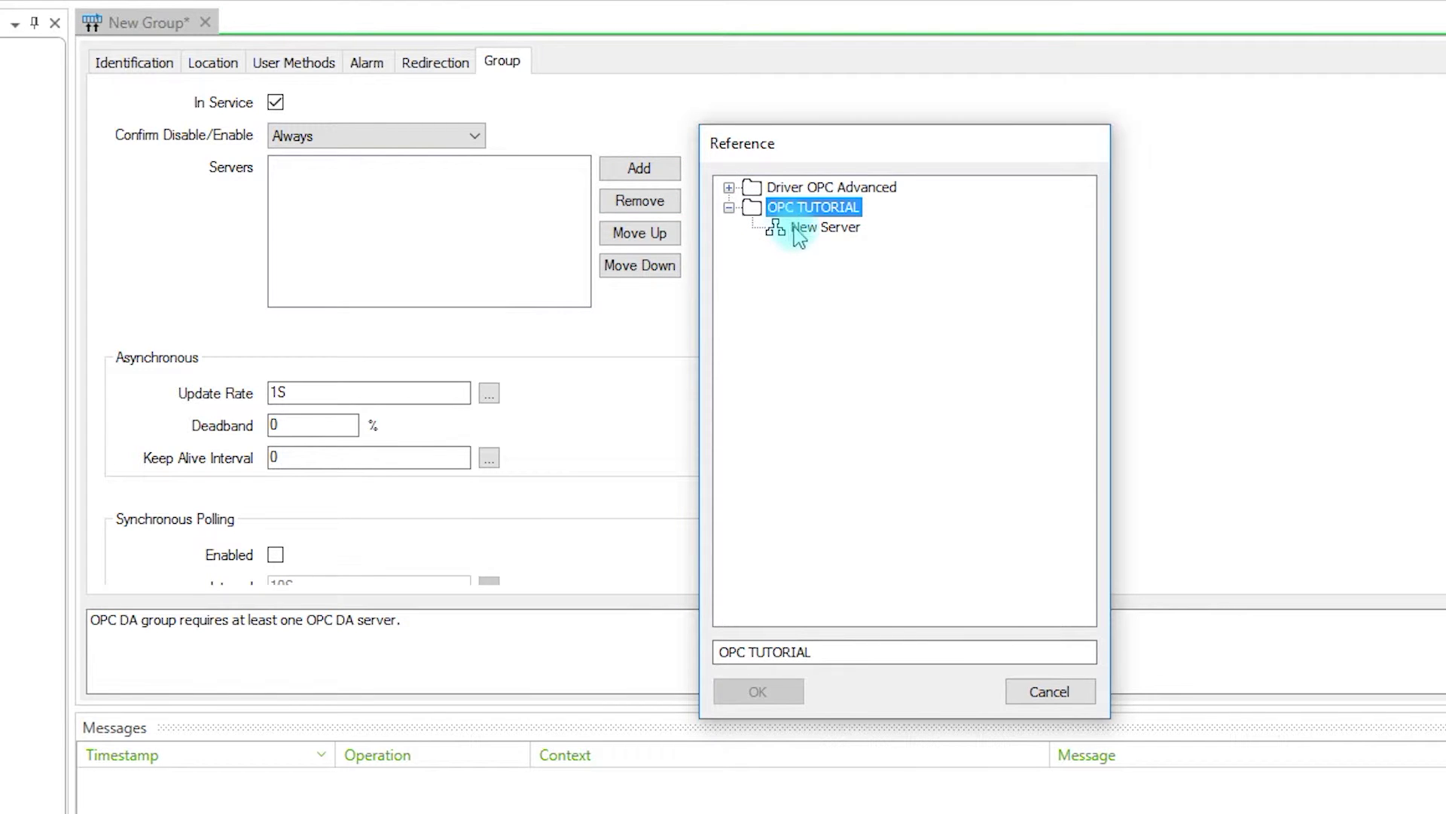
pyautogui.doubleClick(836, 229)
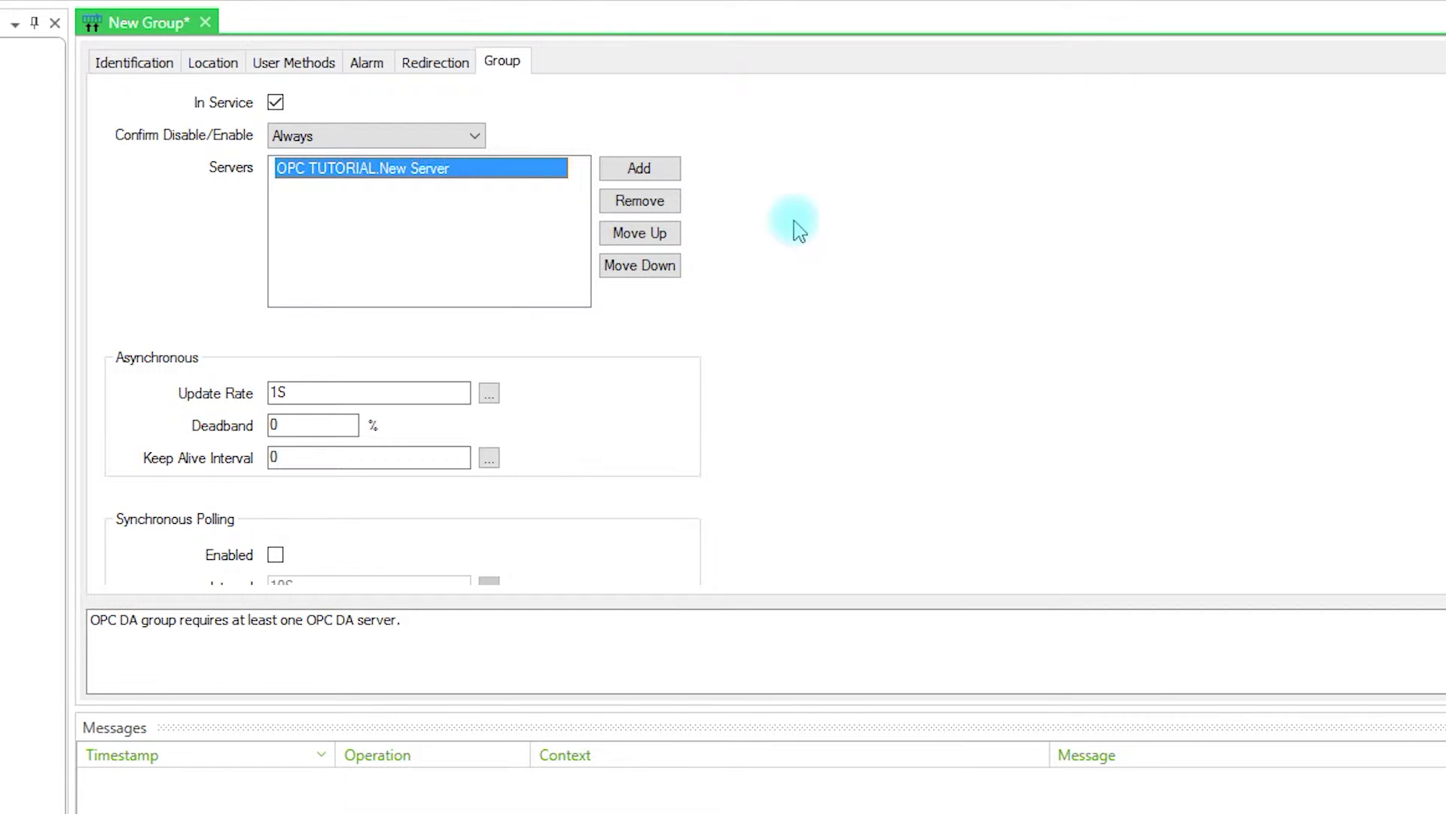
pyautogui.hotkey('ctrl', 's')
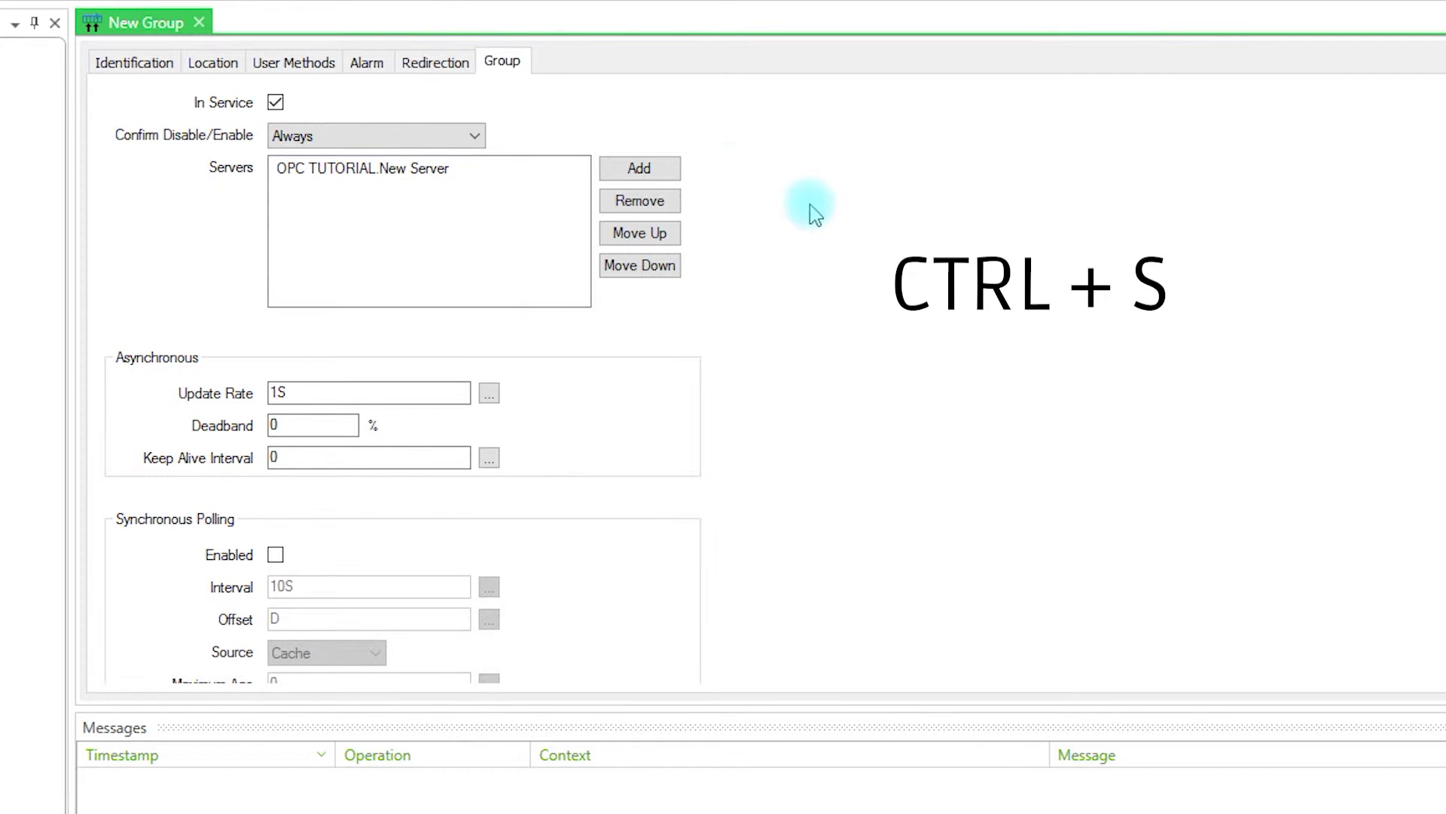
# Rename New Group to OPC Group and New Server to OPC Server
pyautogui.click(98, 314)
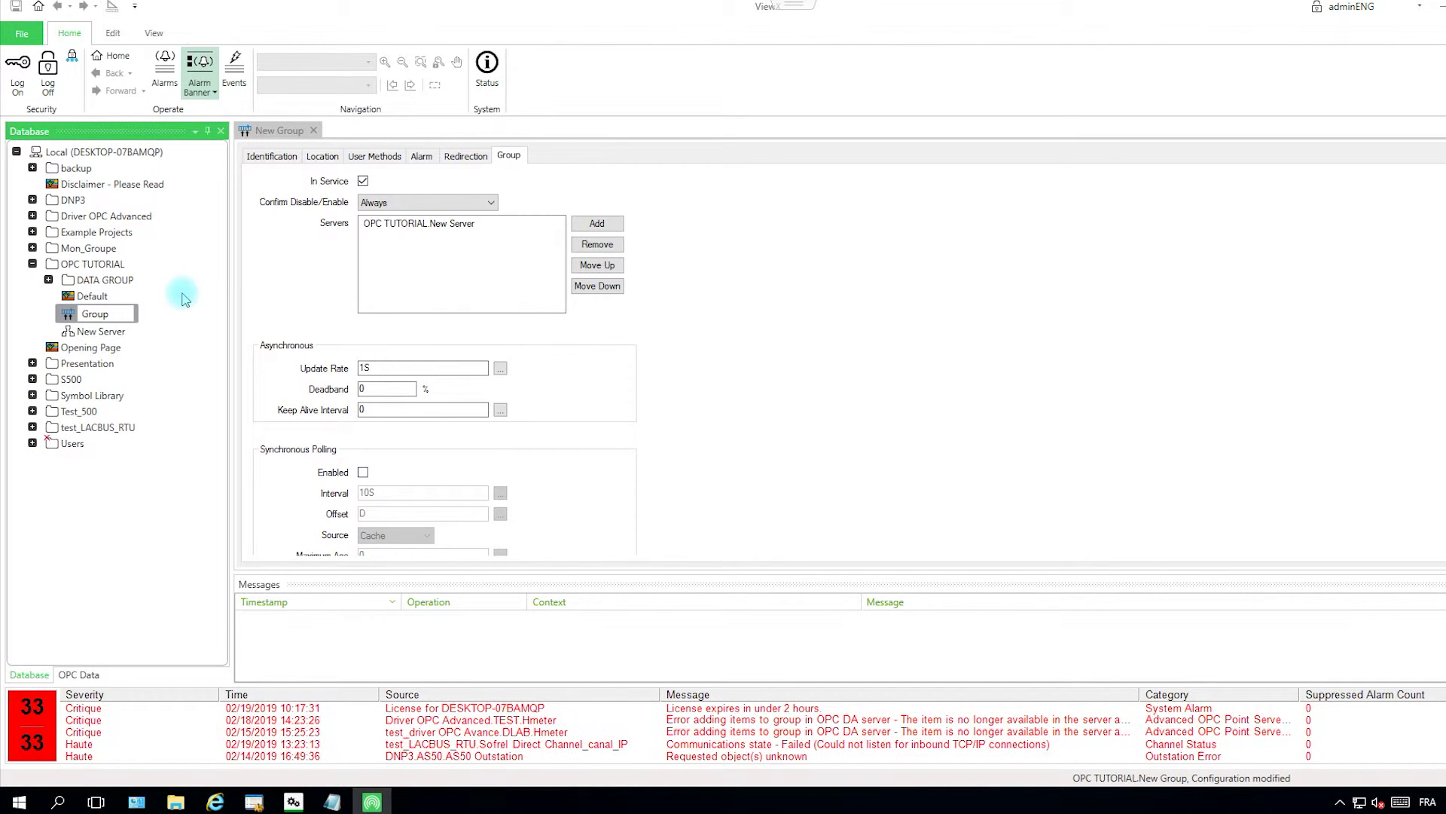
pyautogui.write('OPC')
pyautogui.click(127, 329)
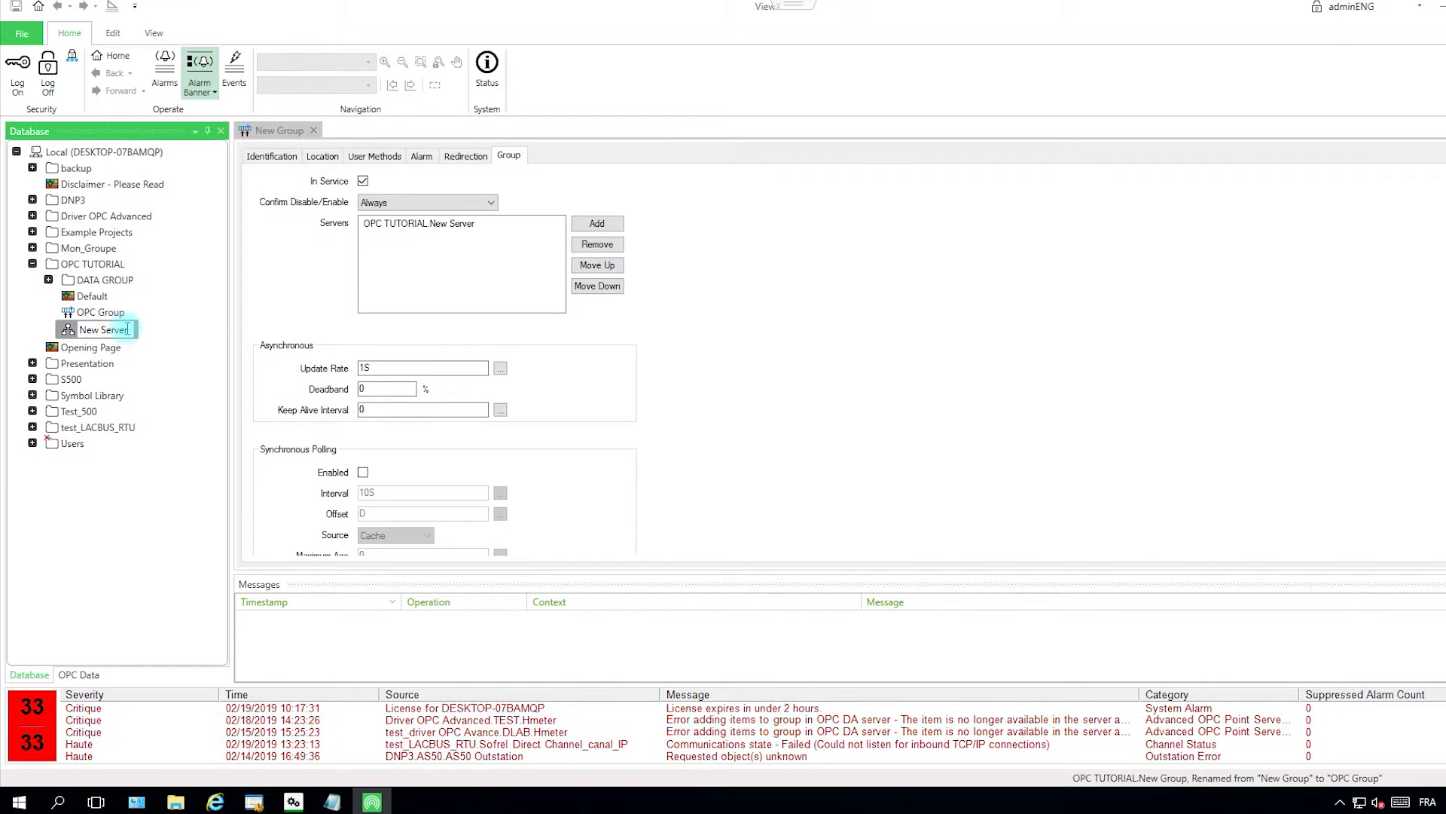
pyautogui.click(211, 326)
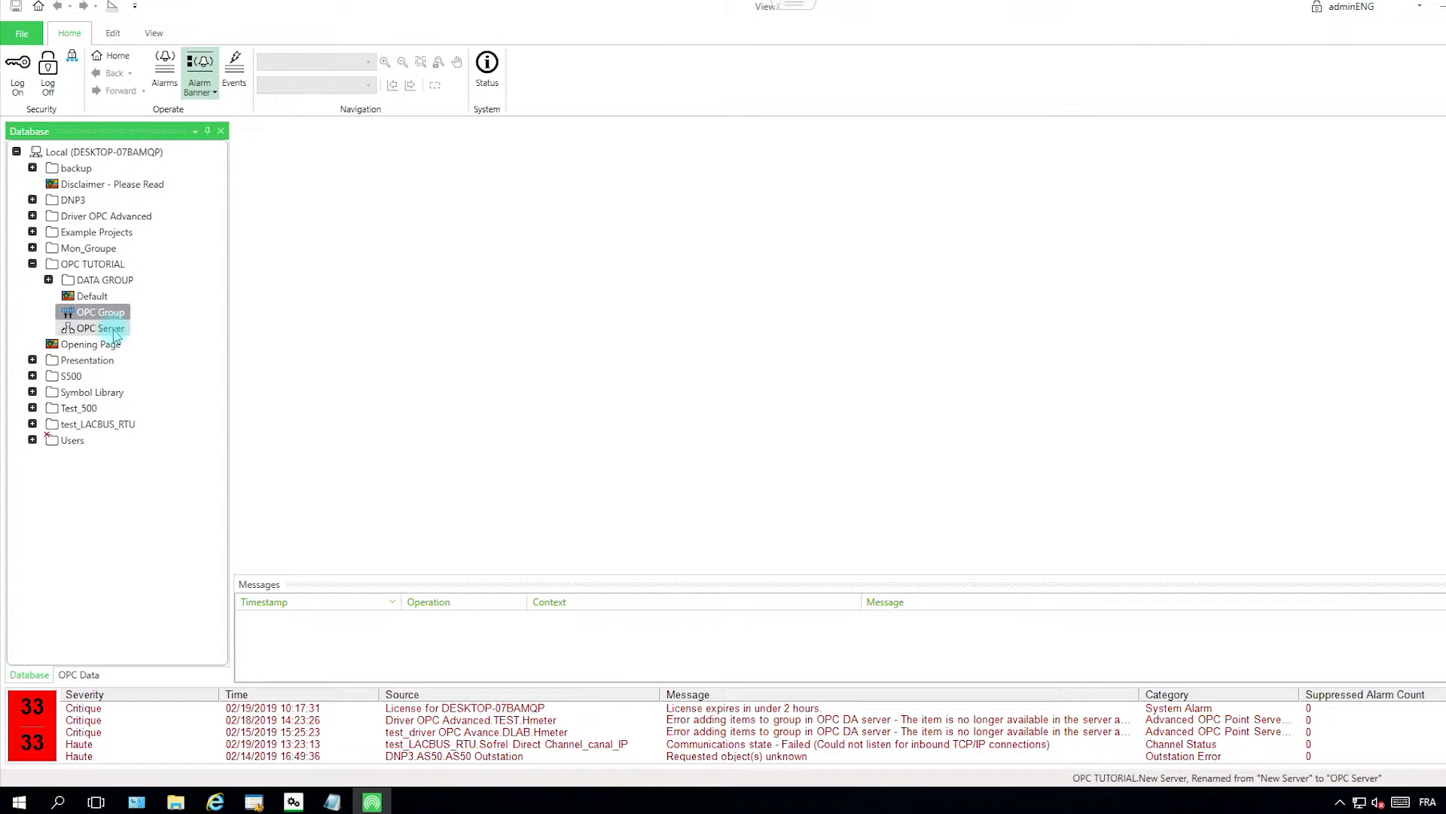
pyautogui.click(104, 280)
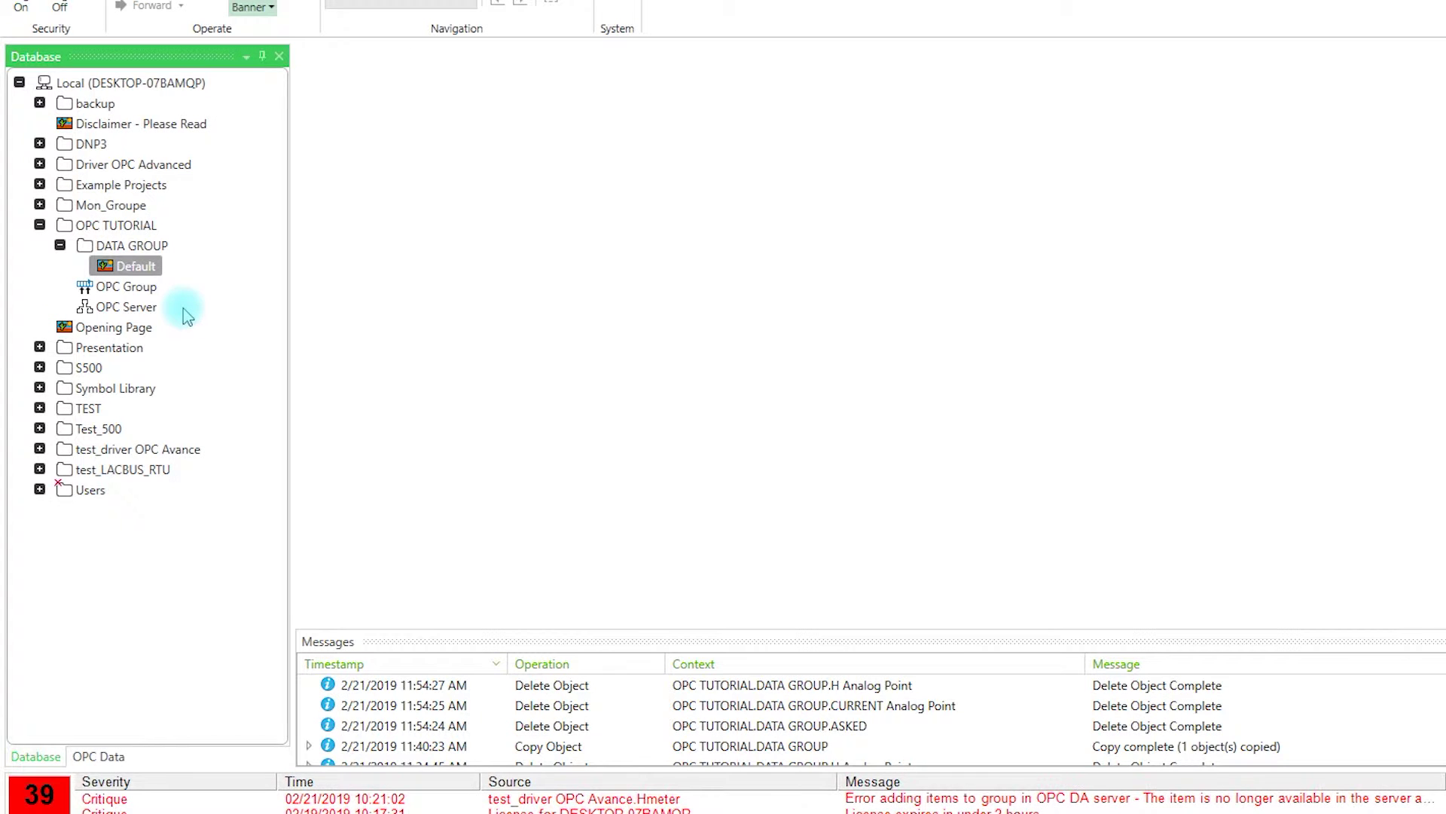
# Create a new OPC analog point in DATA GROUP named H Analog Point
pyautogui.rightClick(148, 254)
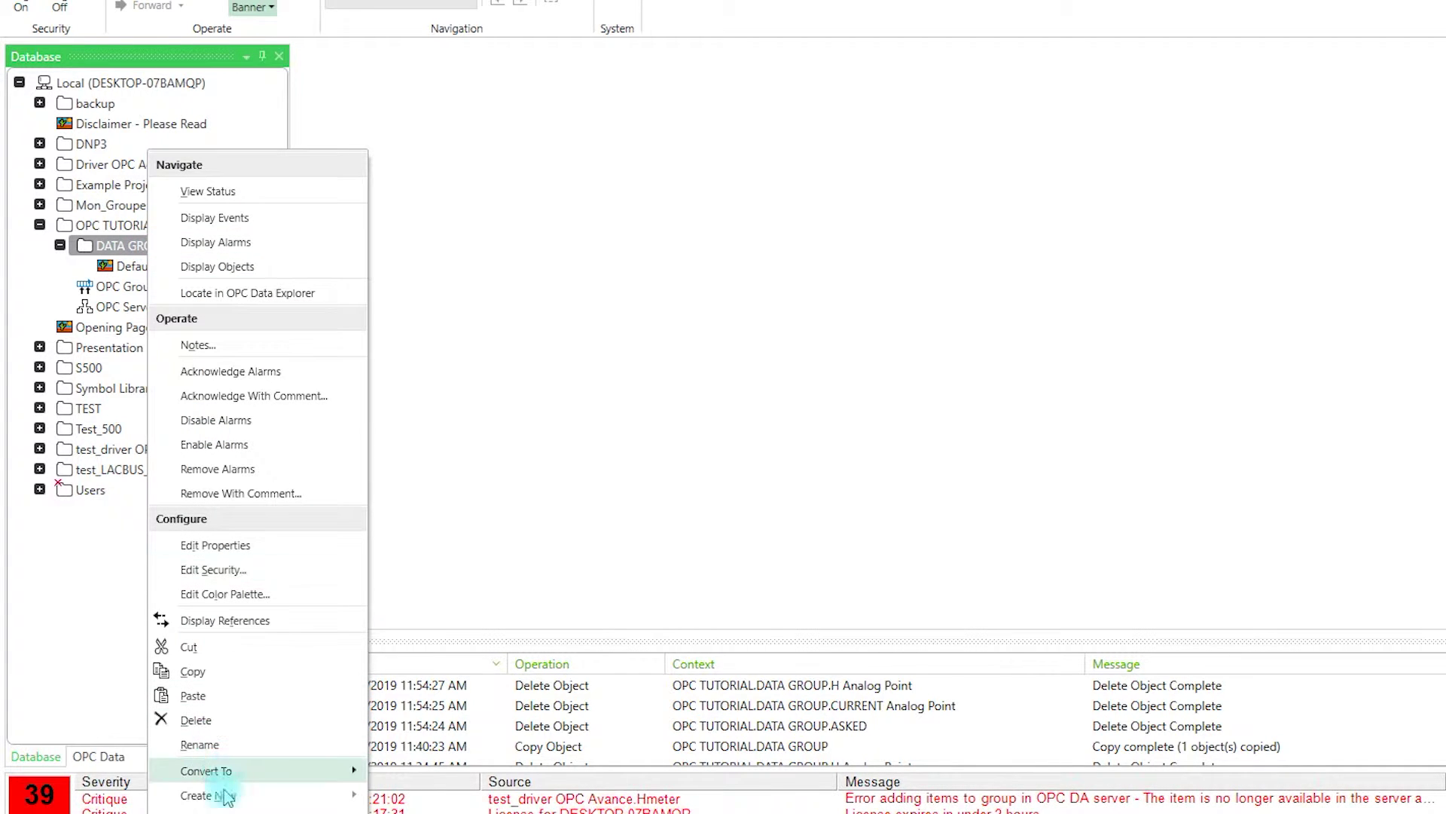
pyautogui.moveTo(226, 803)
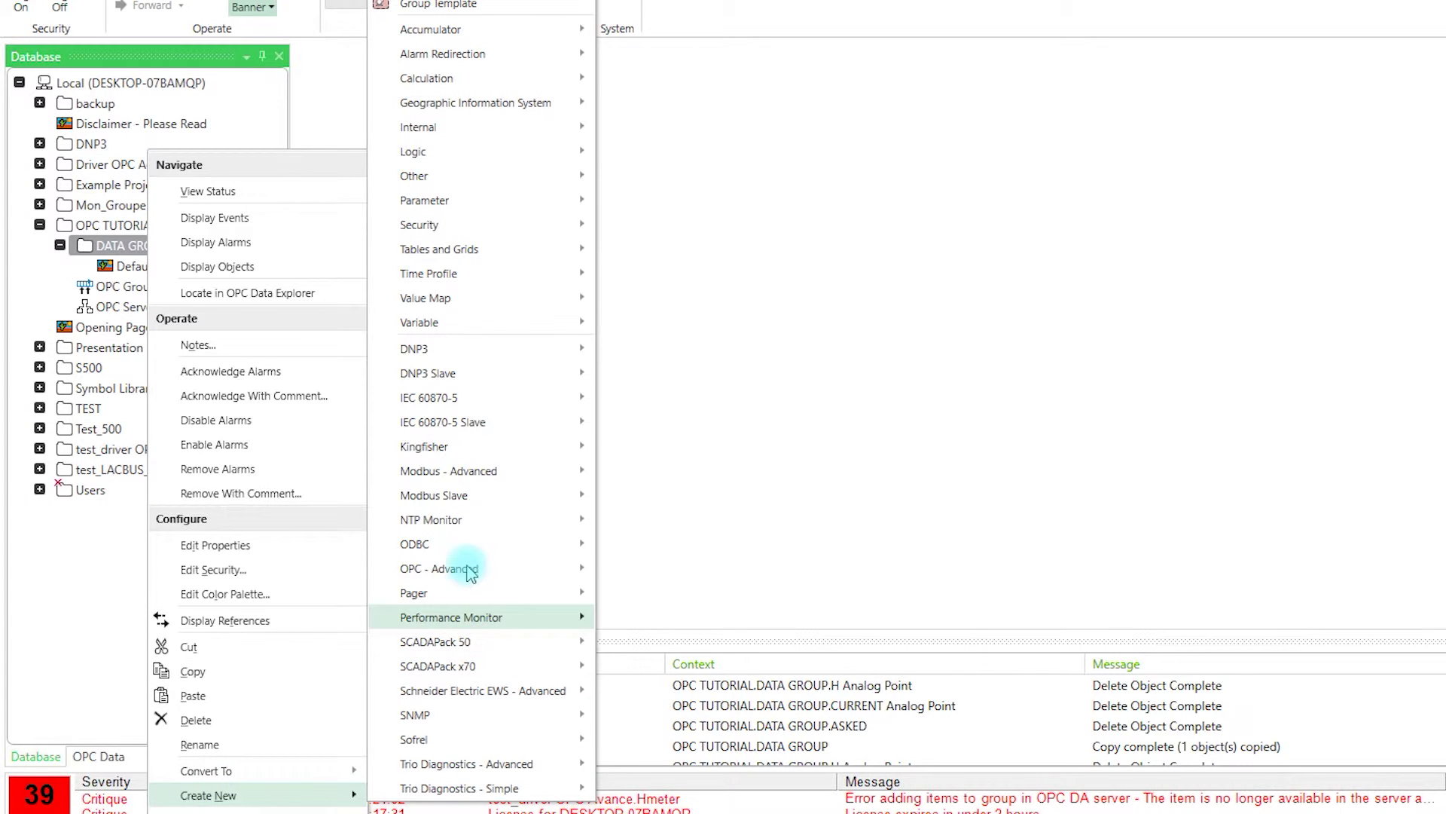
pyautogui.moveTo(570, 569)
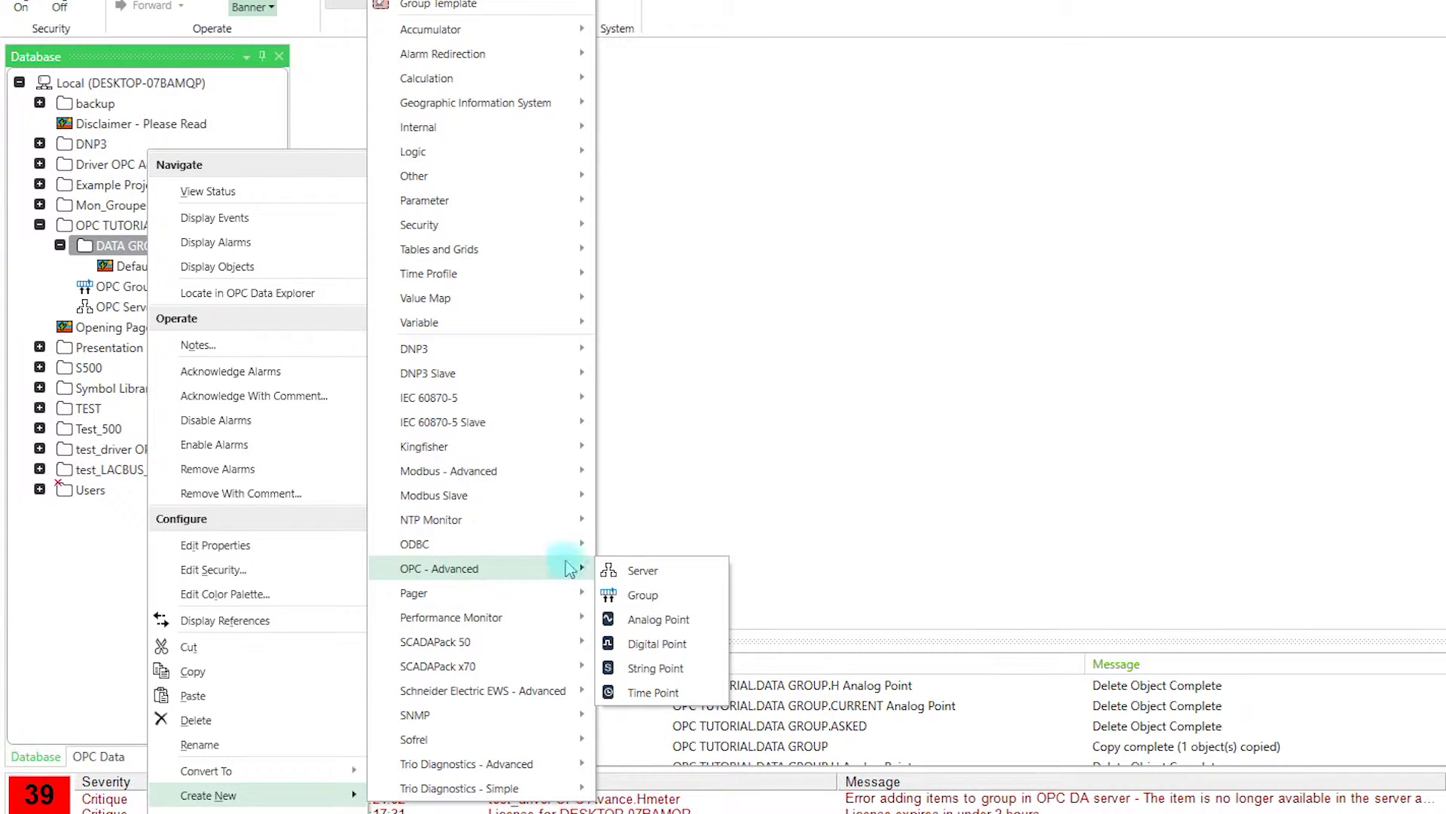
pyautogui.click(679, 623)
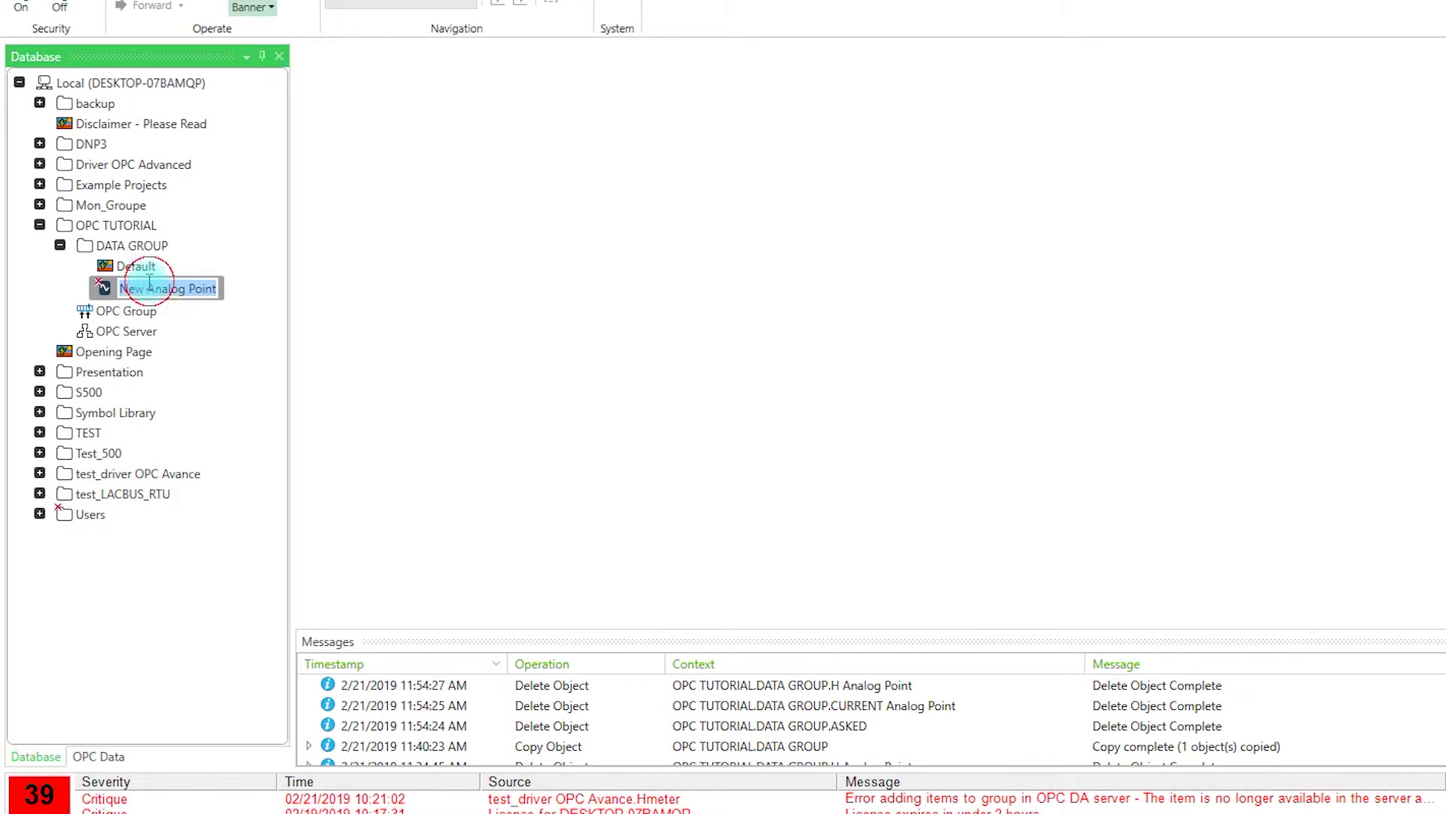
pyautogui.moveTo(147, 289); pyautogui.dragTo(110, 294)
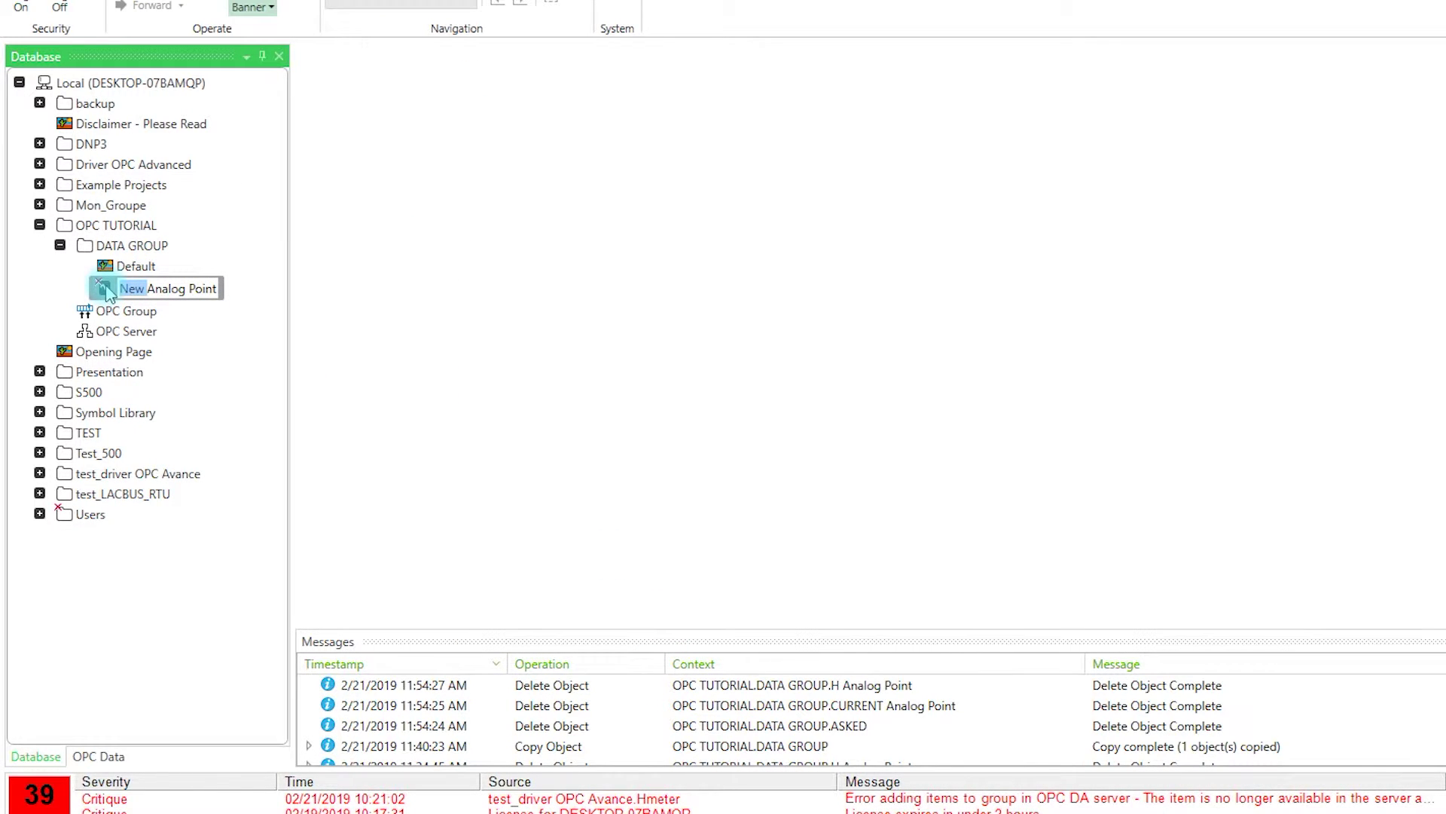
pyautogui.write('H')
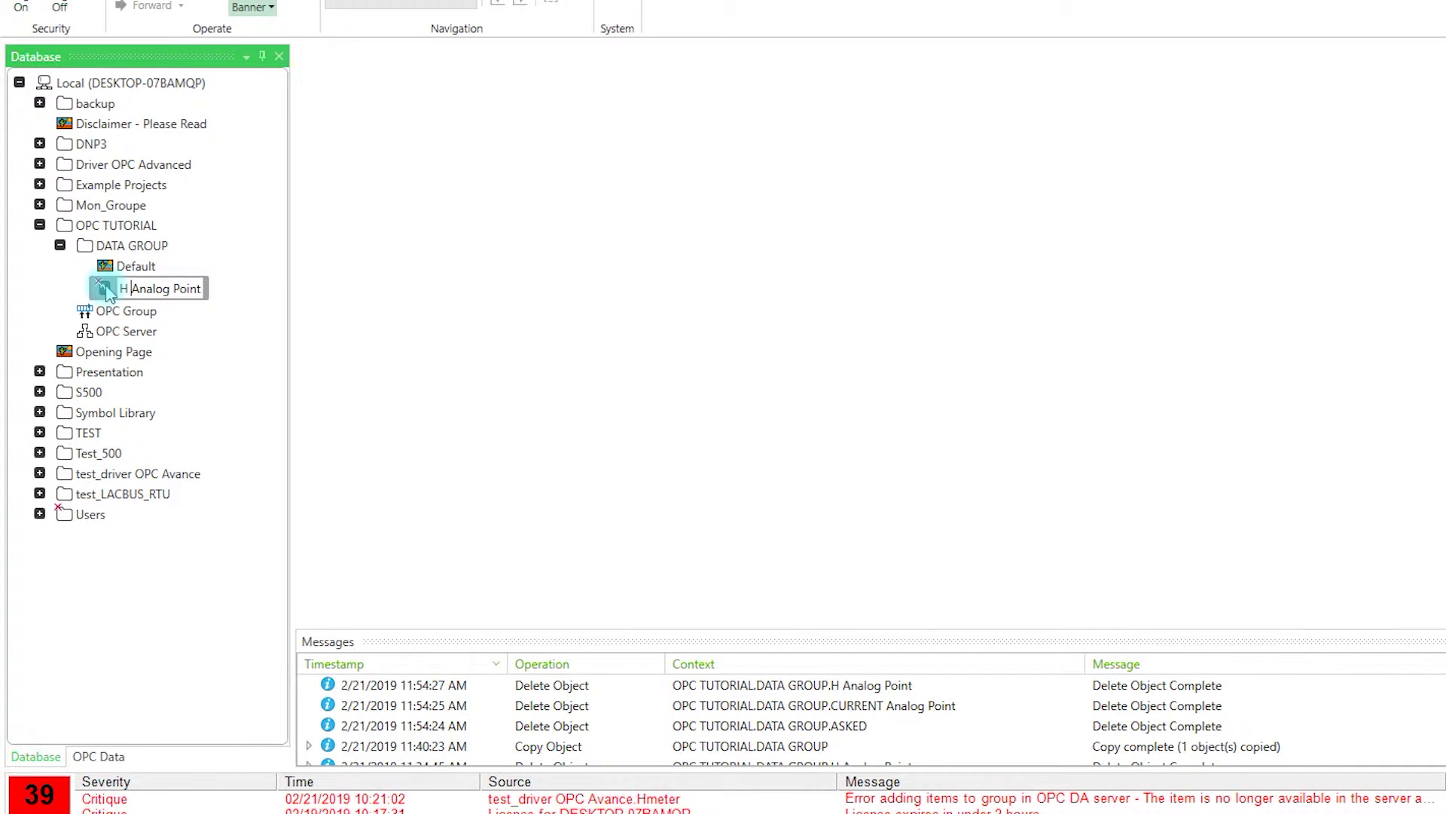
pyautogui.press('Return')
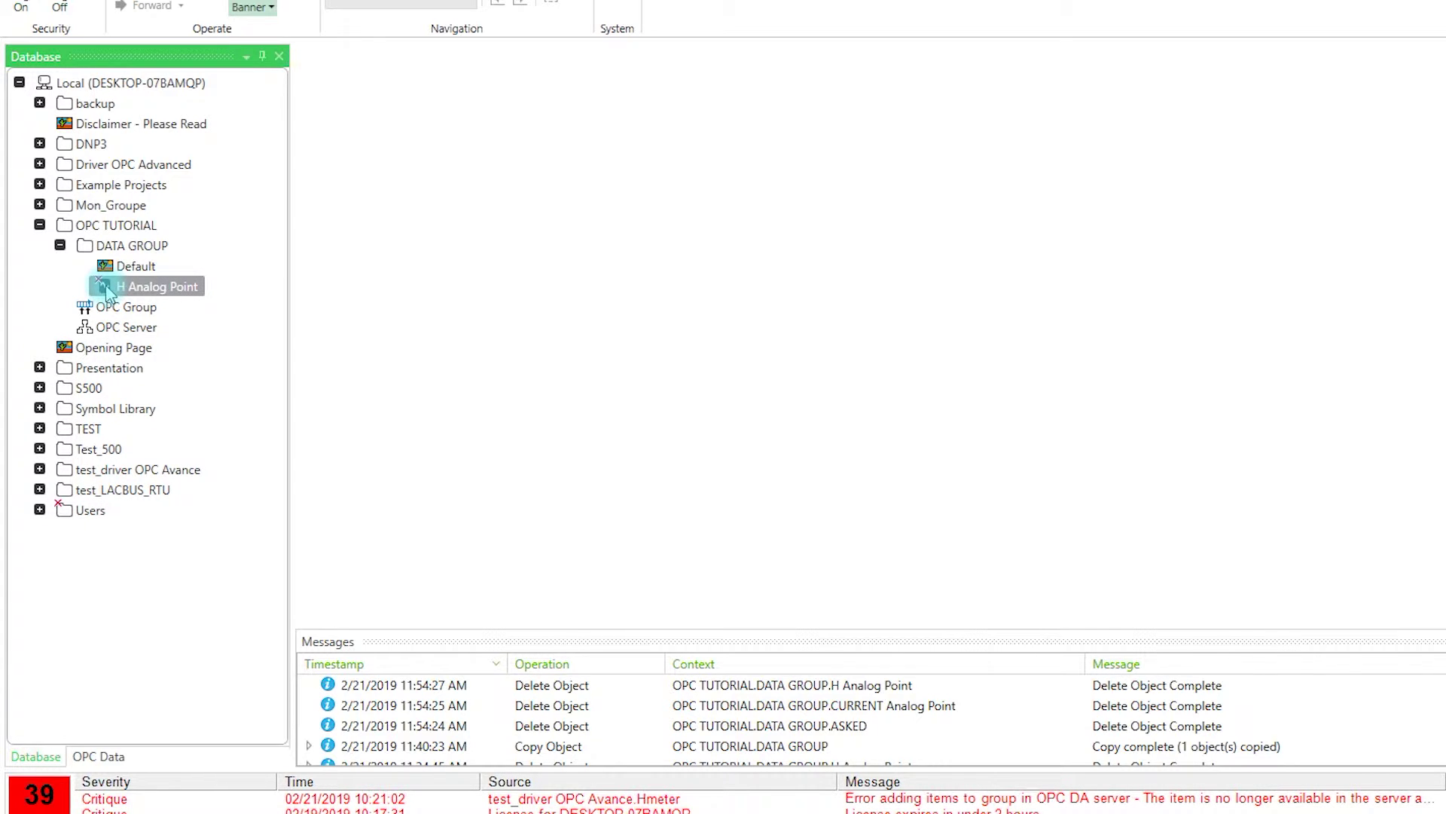
# Duplicate H Analog Point and rename the copy C Analog Point
pyautogui.hotkey('ctrl', 'v')
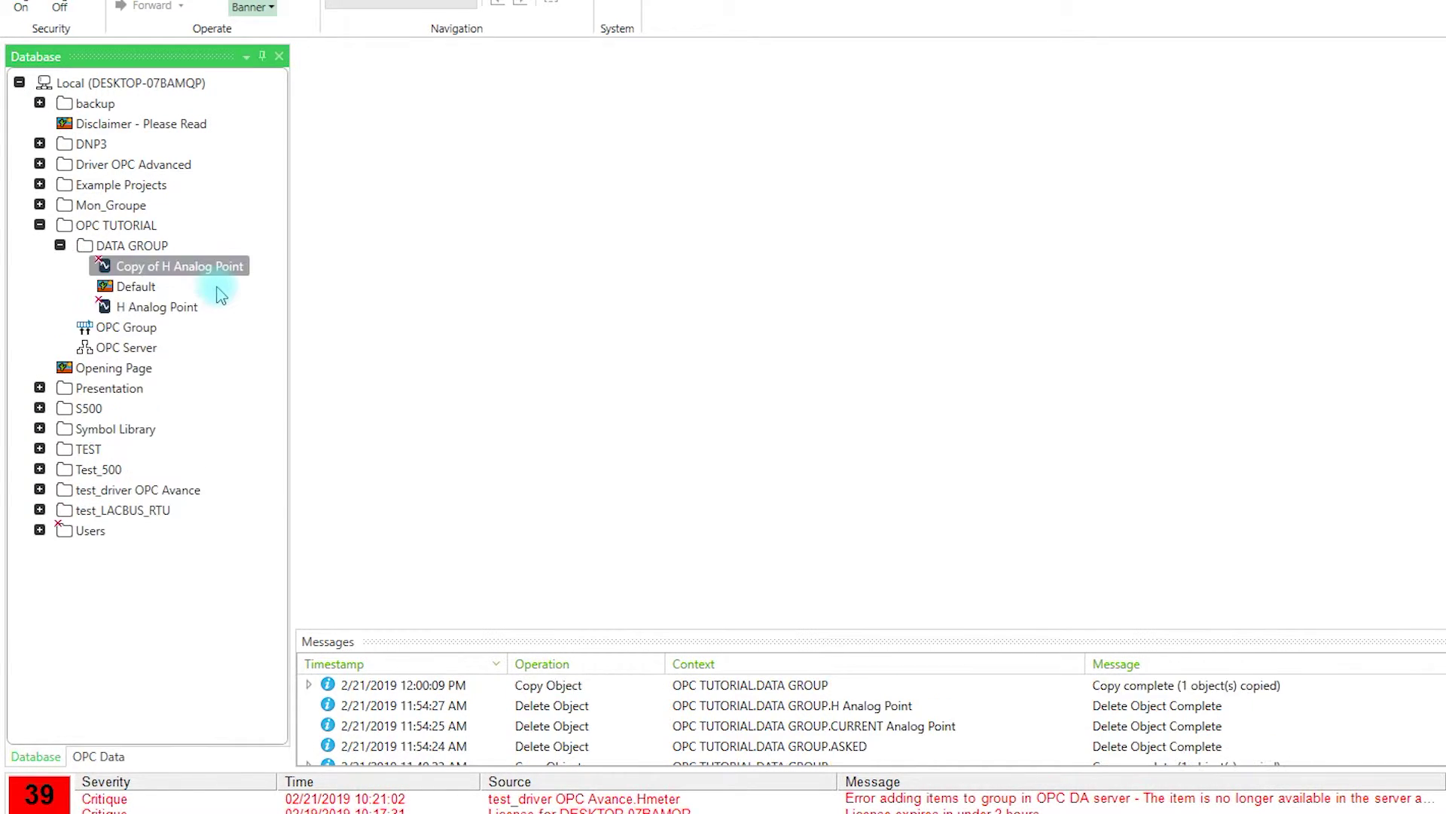
pyautogui.click(171, 268)
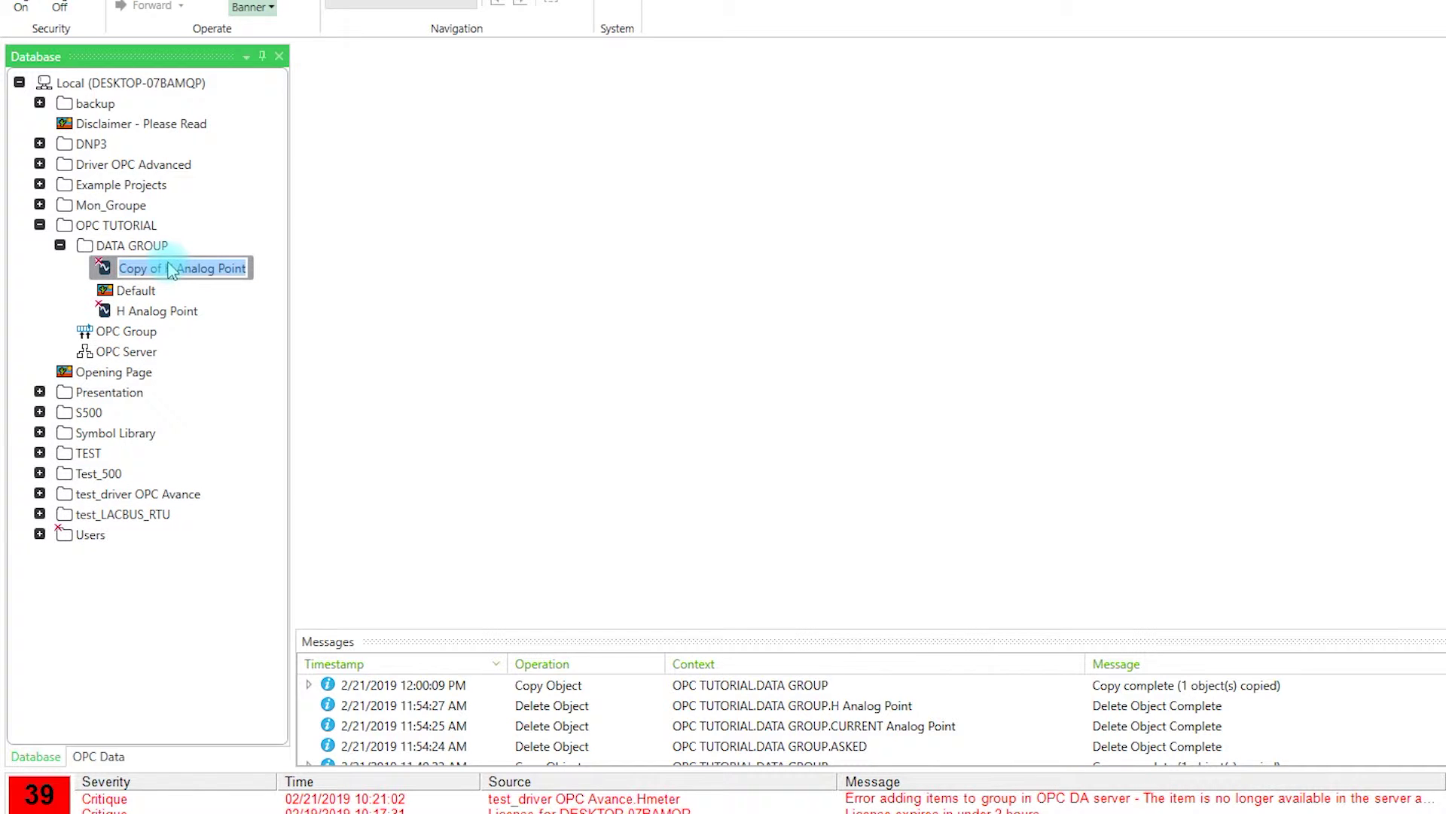
pyautogui.click(175, 269)
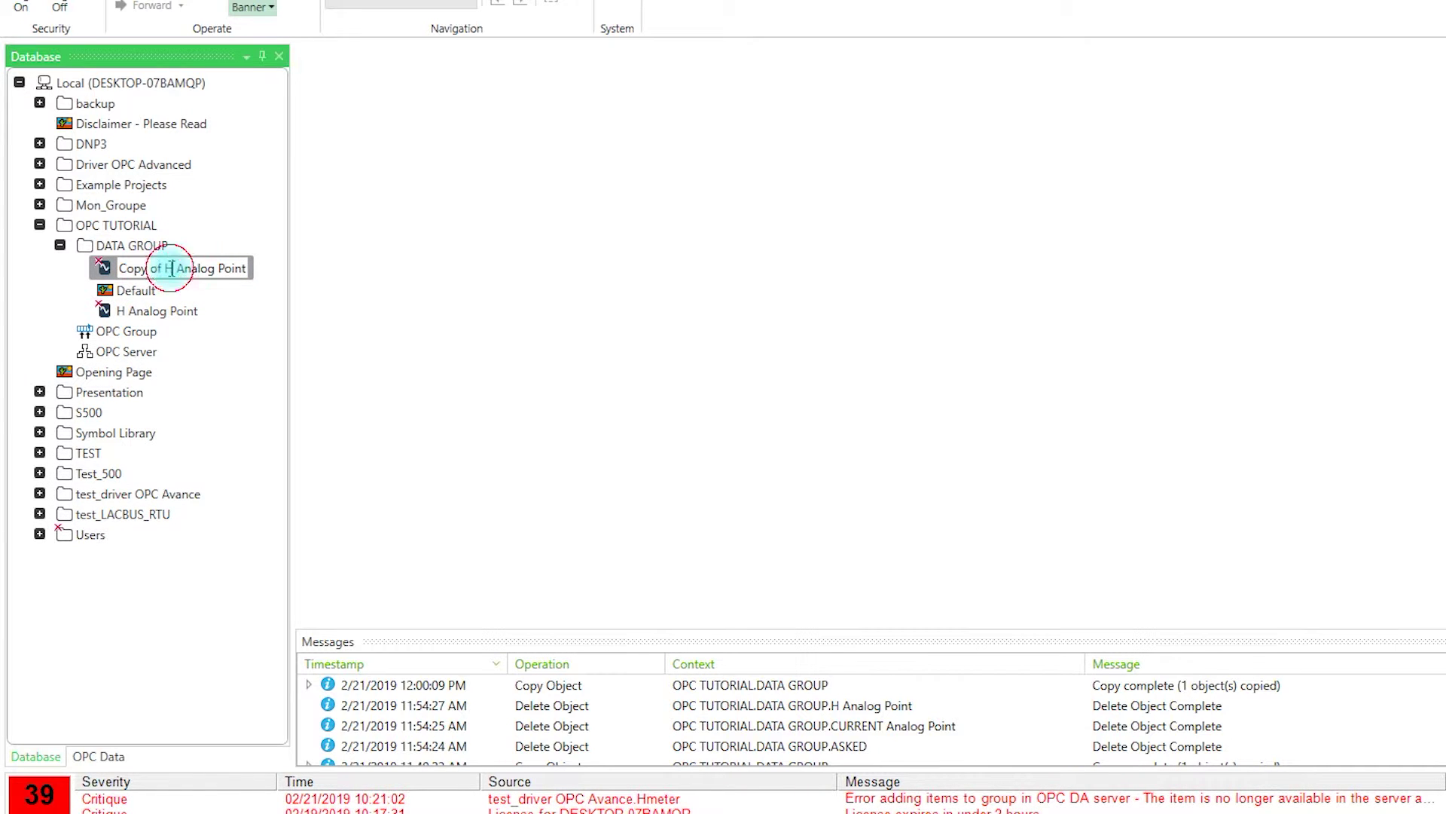
pyautogui.moveTo(172, 268); pyautogui.dragTo(98, 269)
pyautogui.write('C')
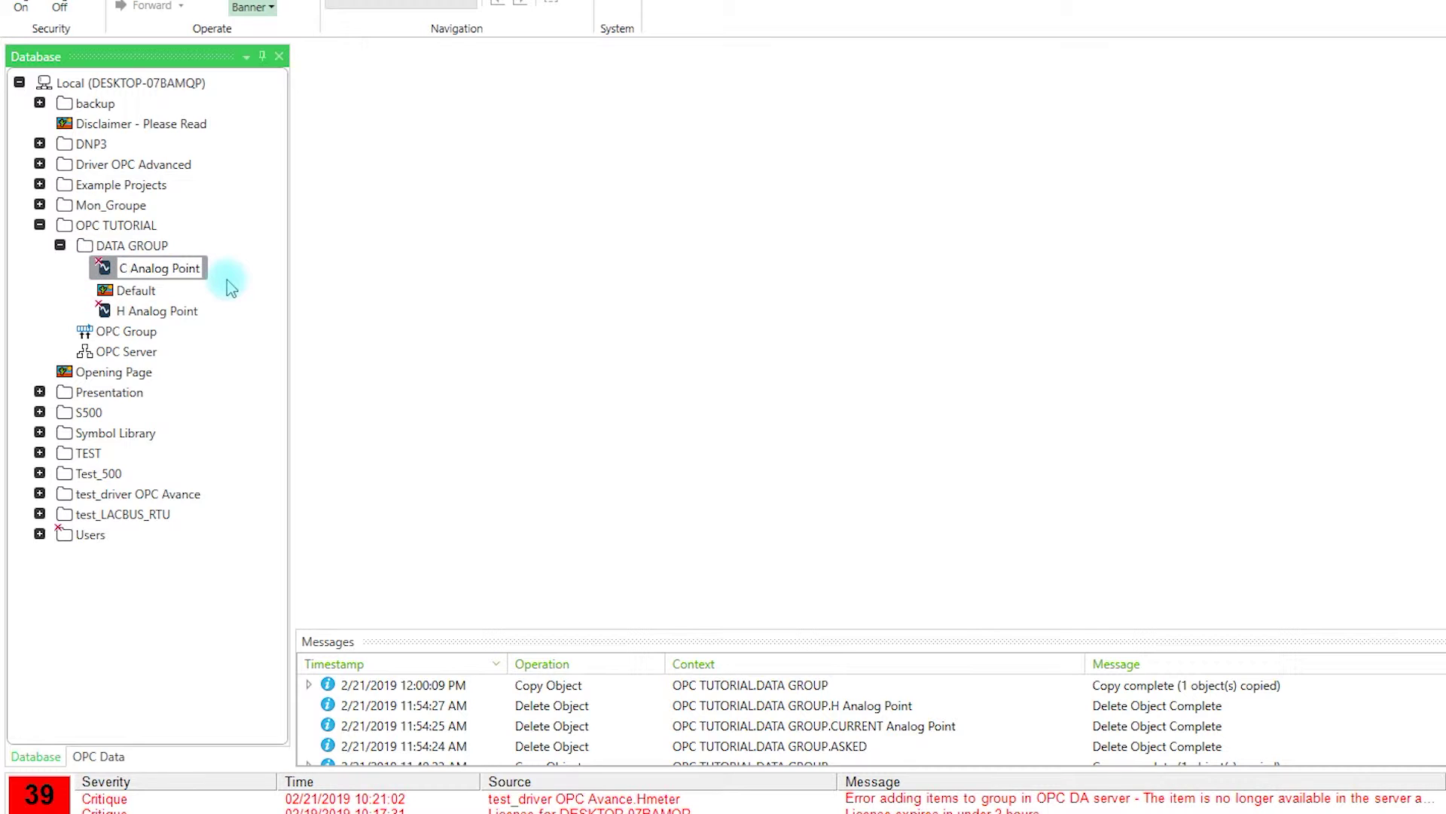
pyautogui.press('Return')
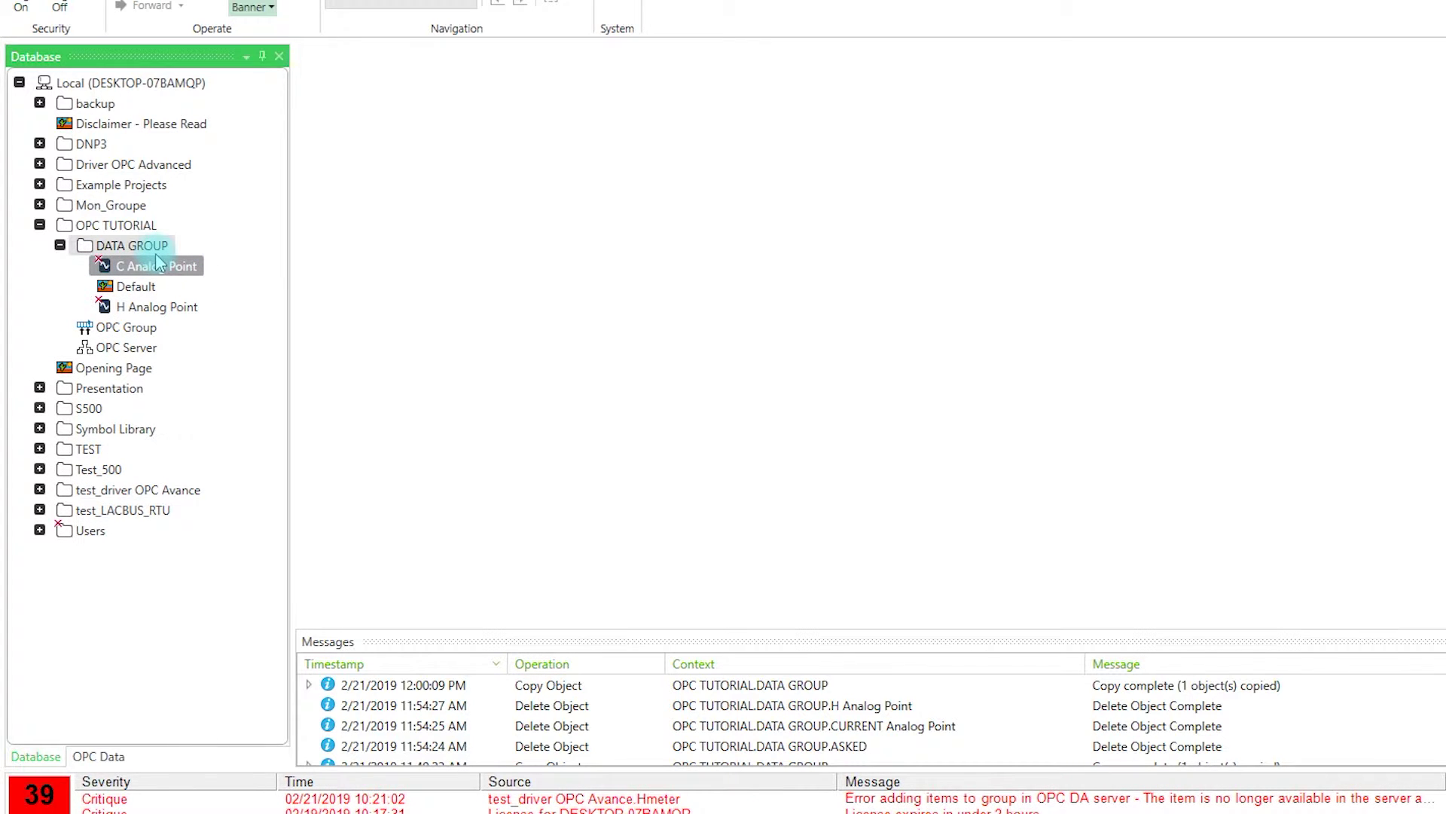
pyautogui.rightClick(130, 247)
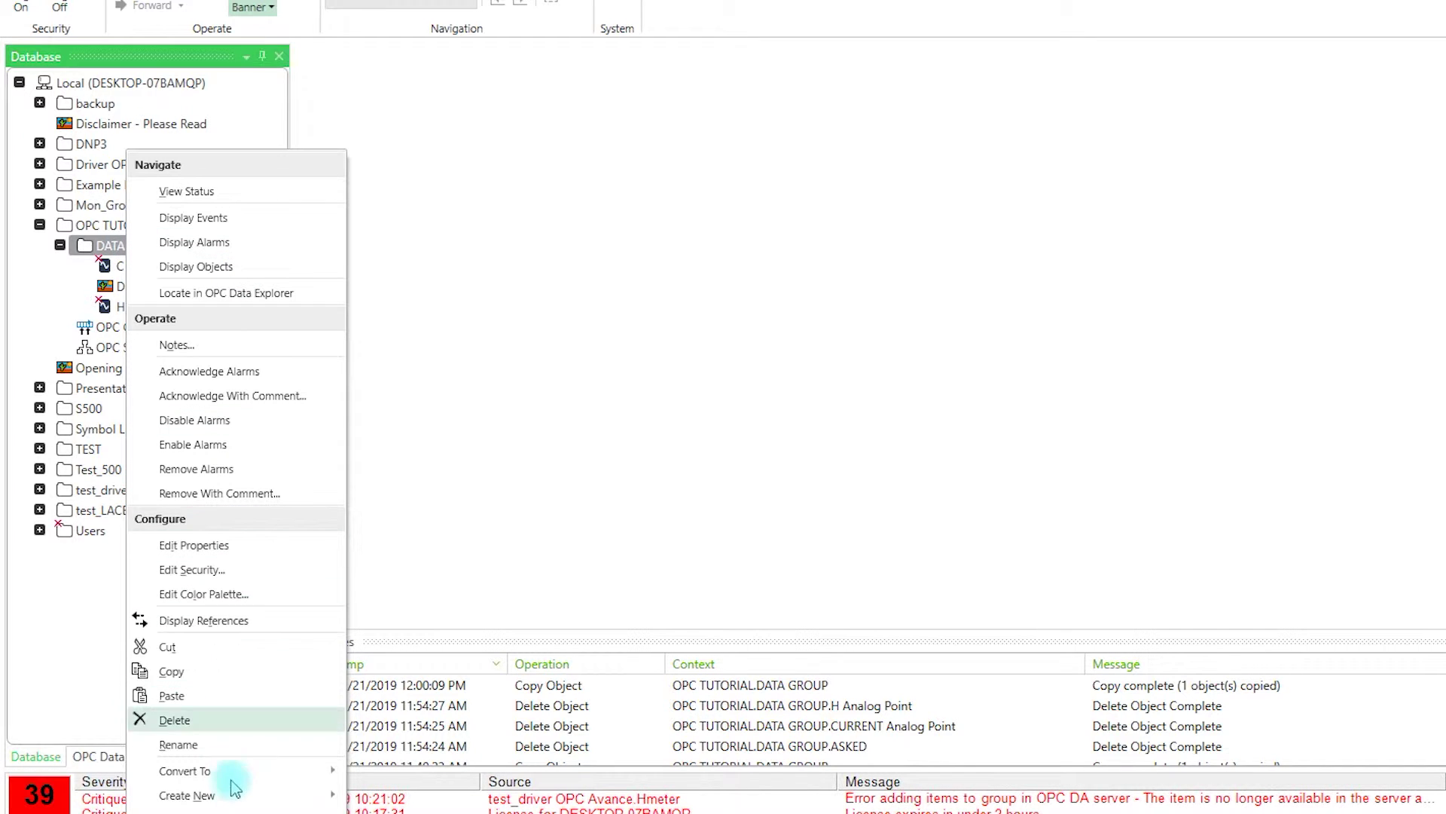
pyautogui.moveTo(241, 775)
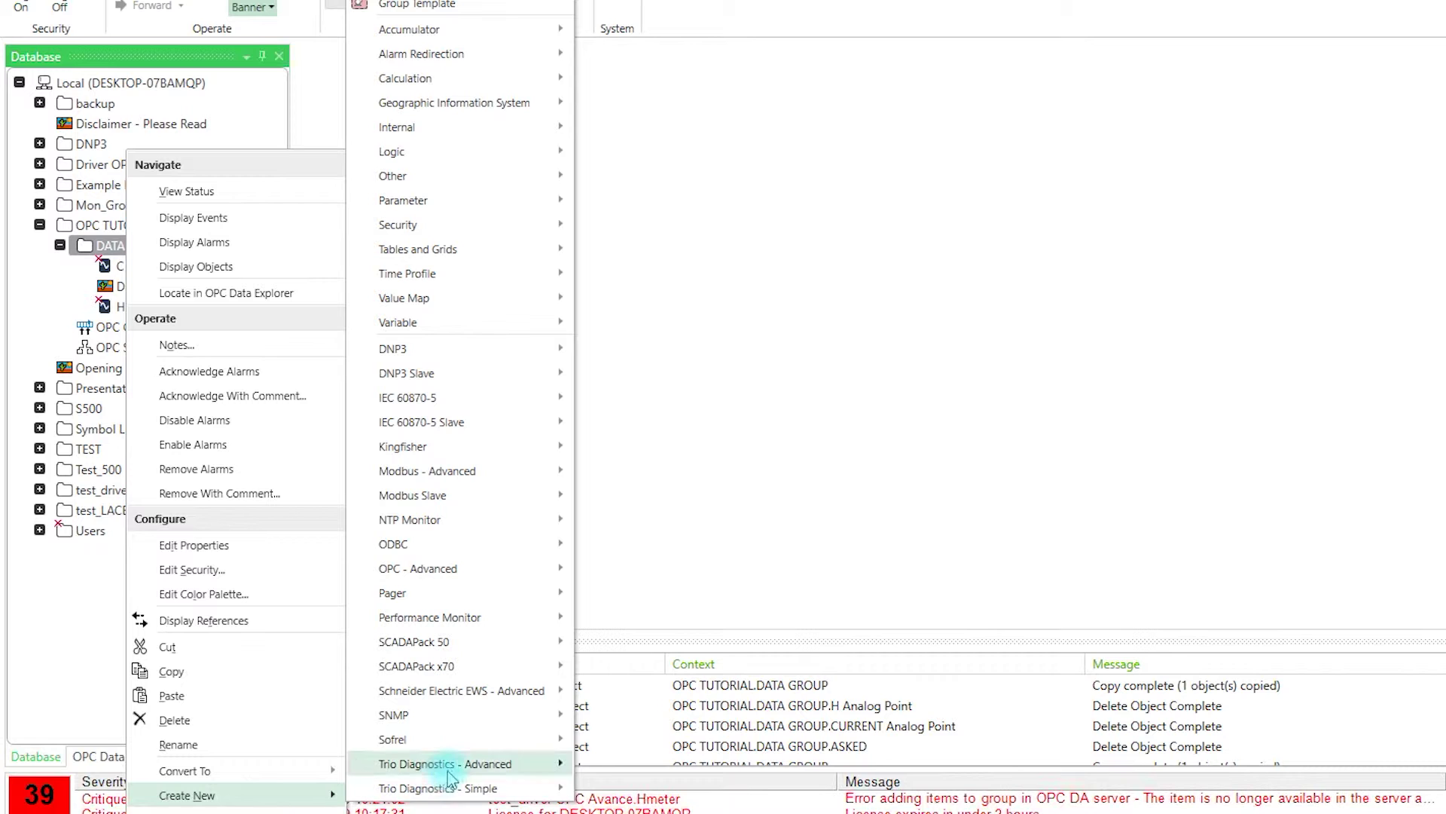
# Create a new OPC digital point in DATA GROUP named ASKED
pyautogui.moveTo(474, 569)
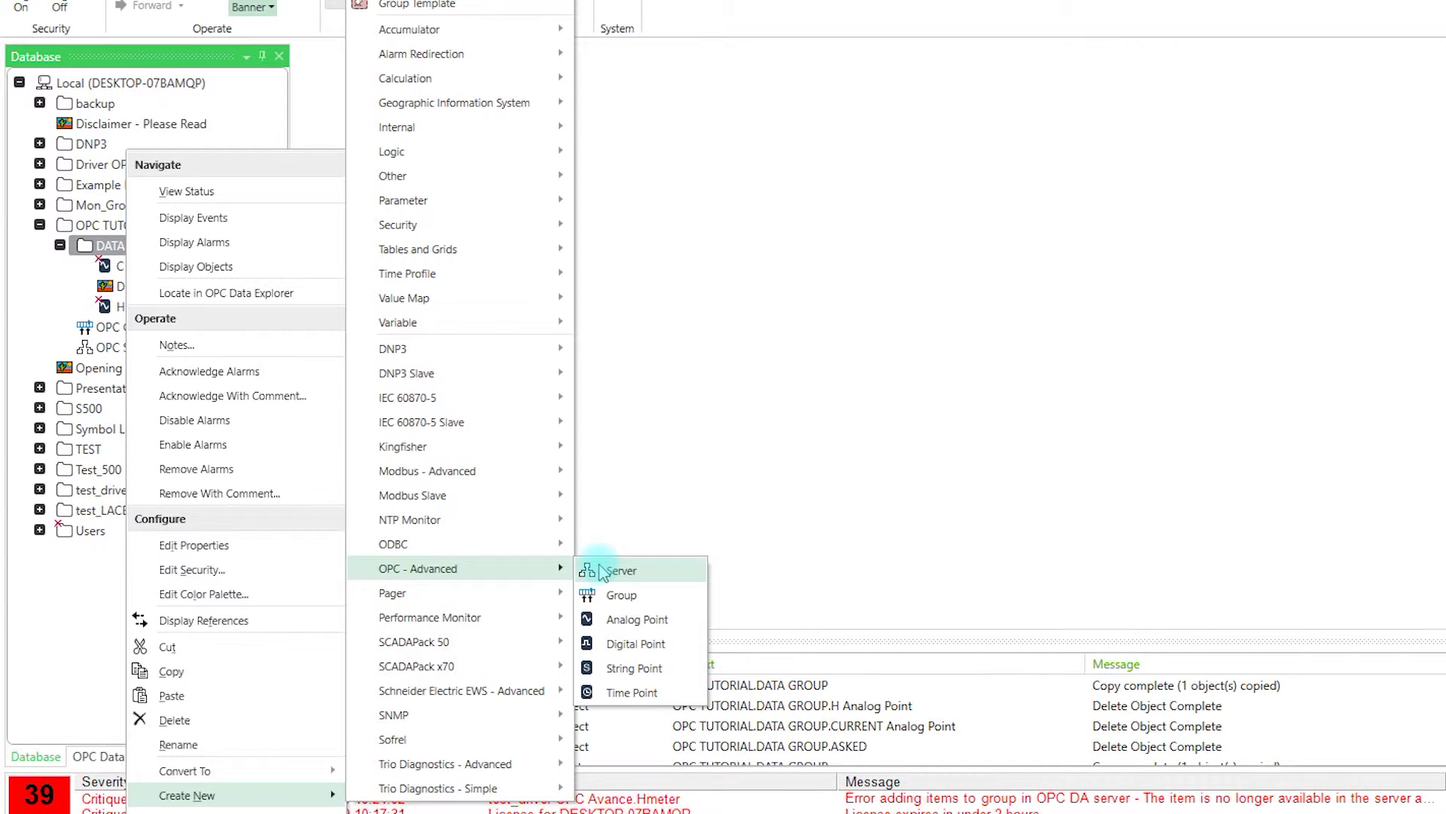
pyautogui.click(610, 643)
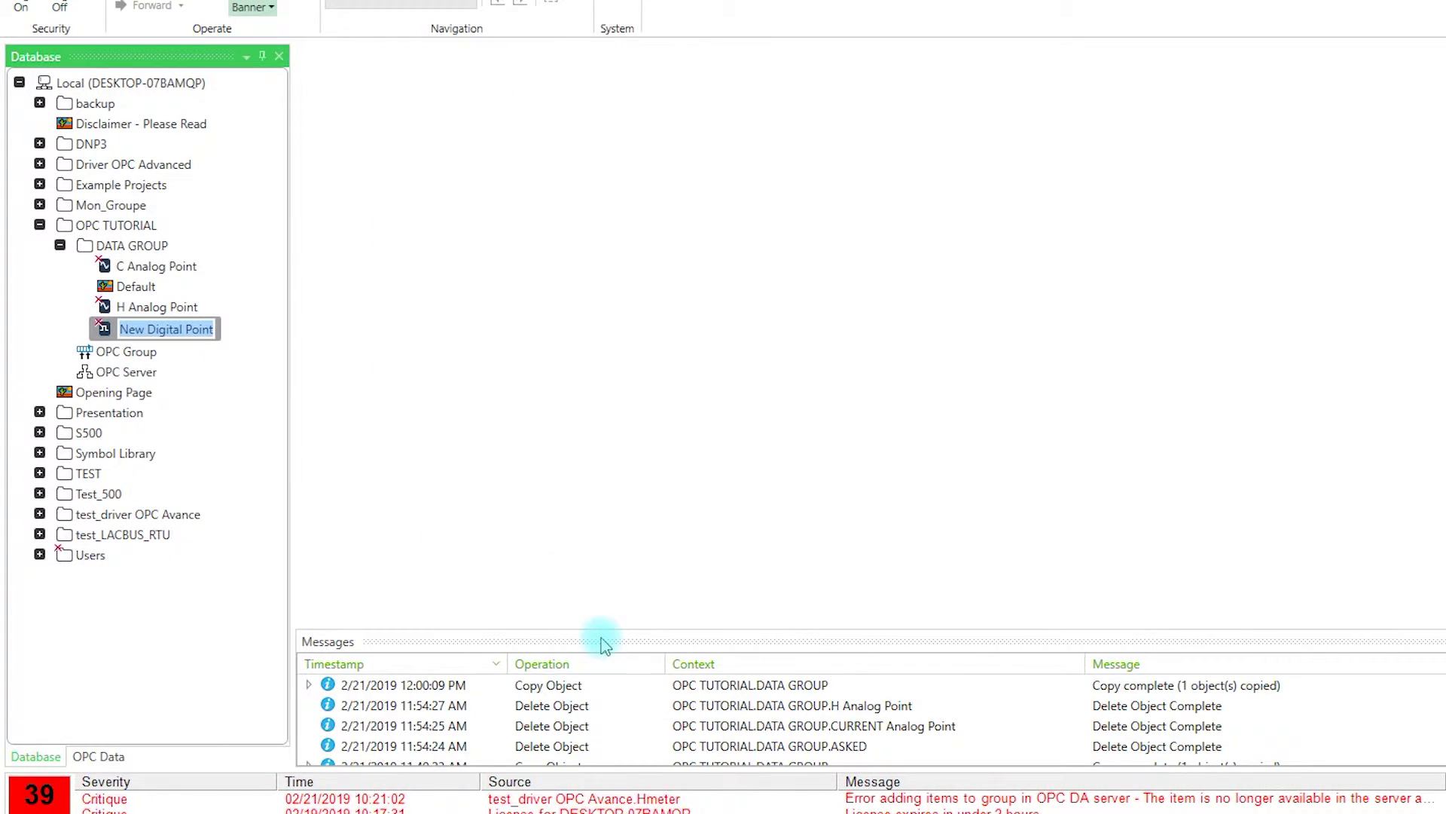
pyautogui.write('O')
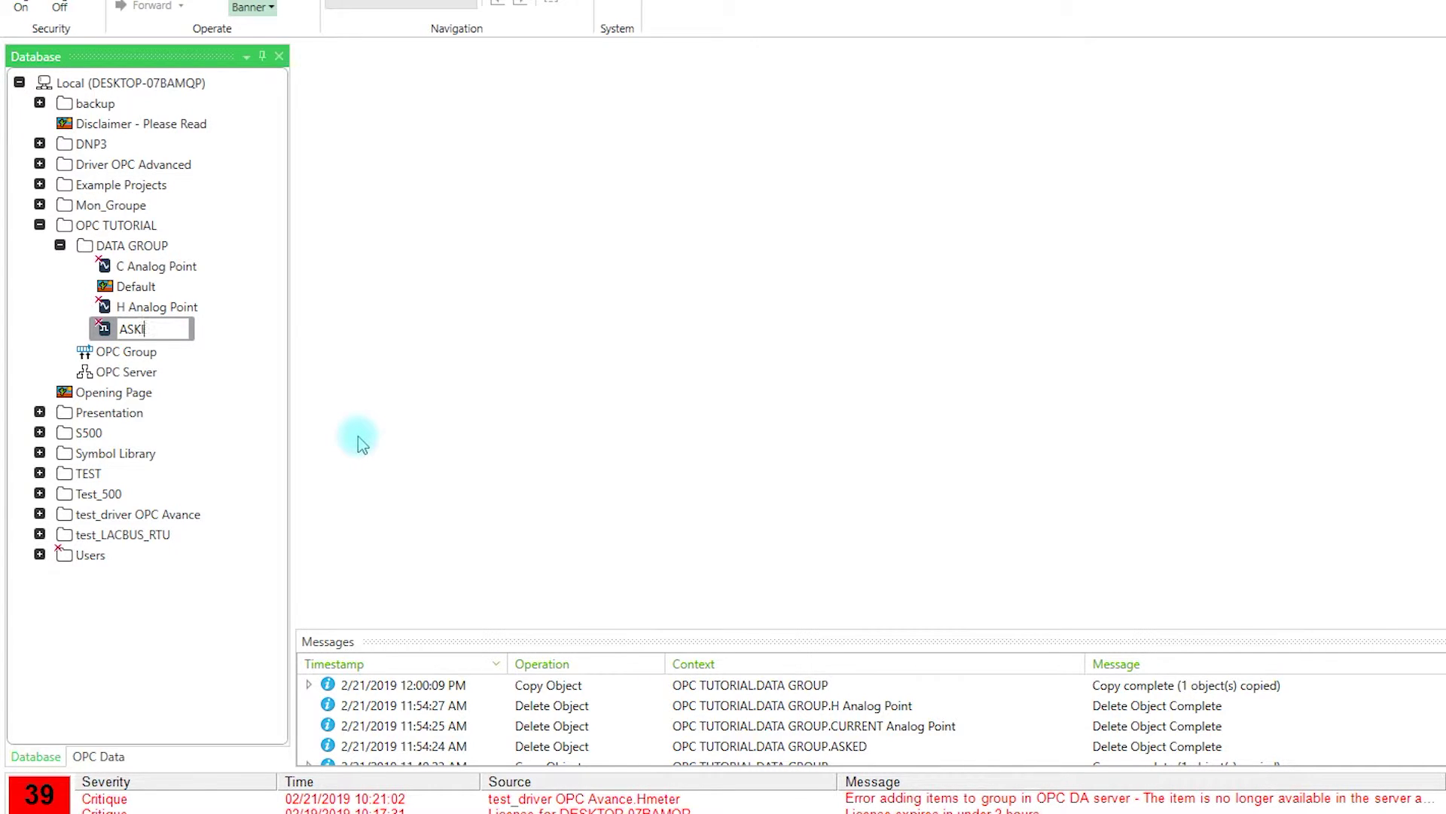
pyautogui.press('Return')
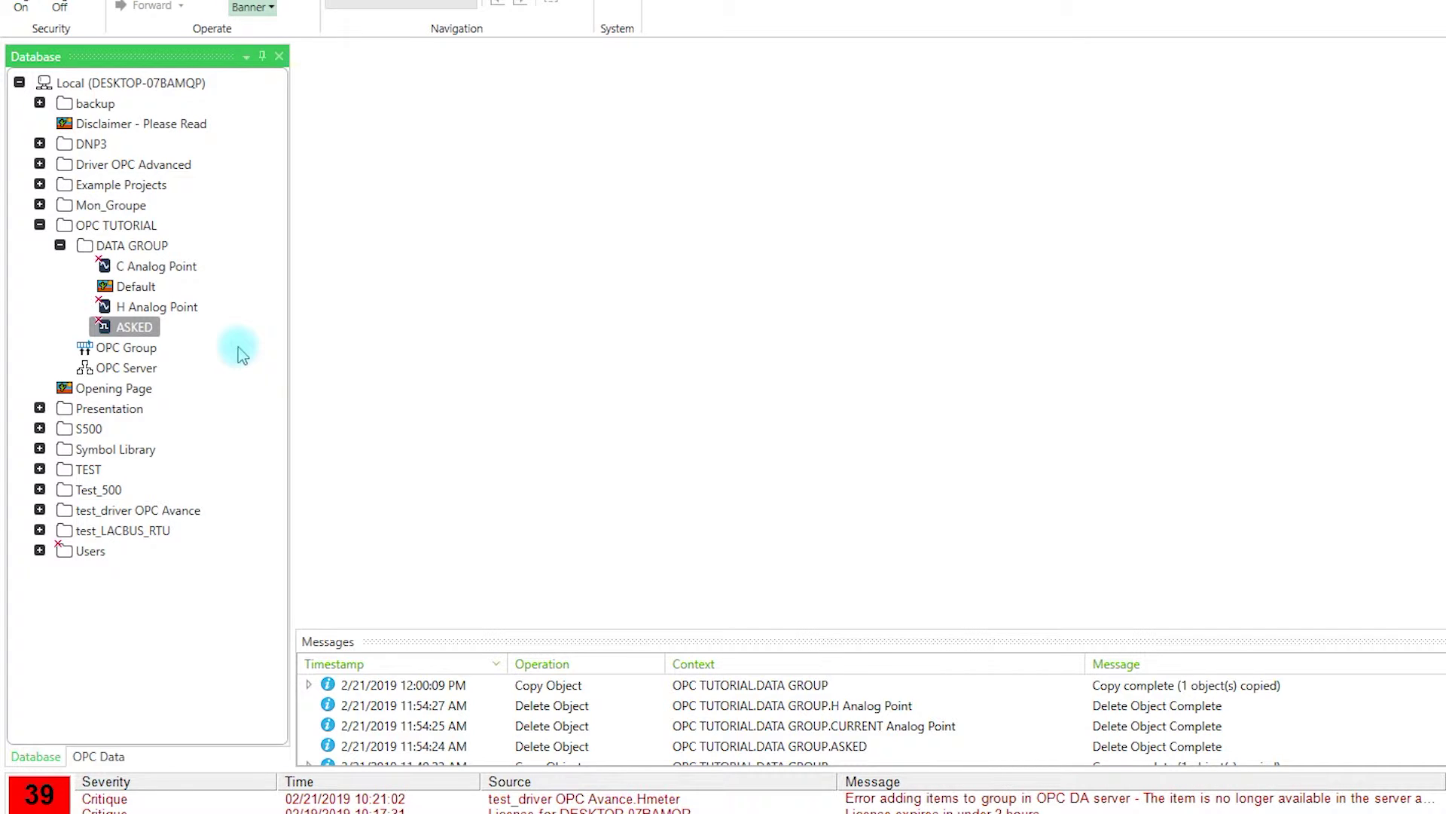
# Put ASKED in service with Group OPC TUTORIAL.OPC Group and Item ID S500_LLAV/Connection/Asked
pyautogui.doubleClick(125, 328)
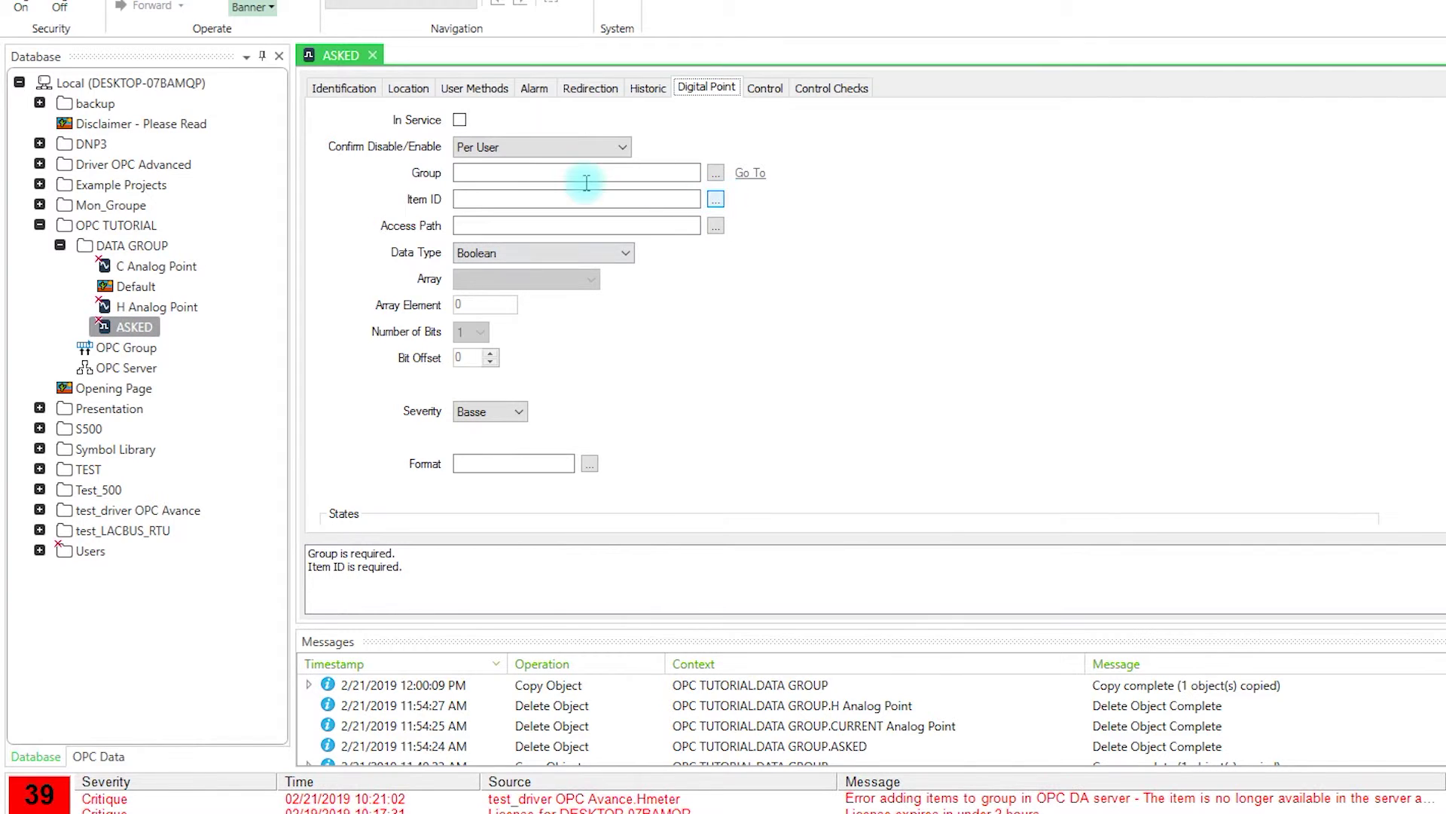
pyautogui.click(460, 120)
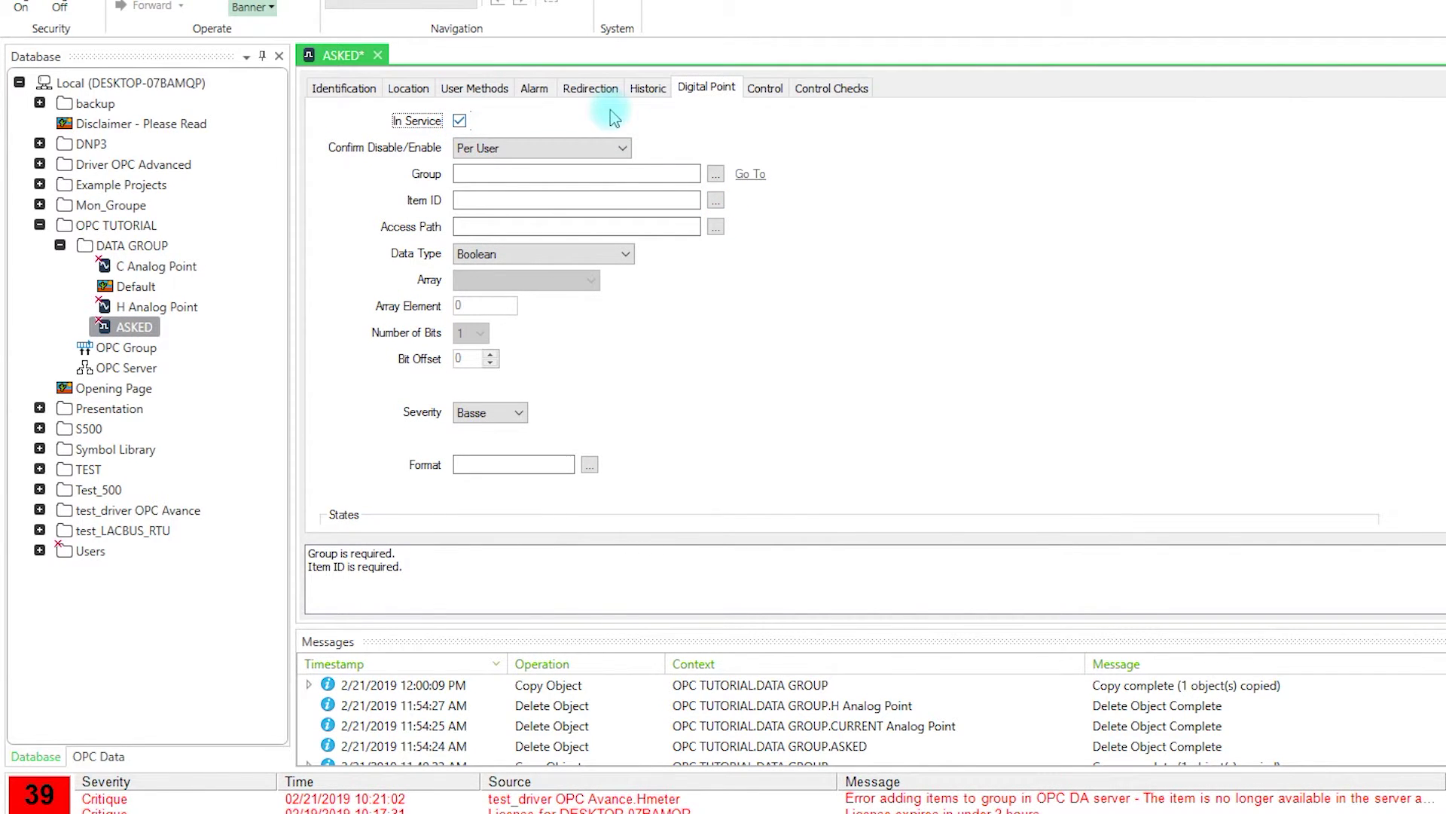
pyautogui.click(719, 174)
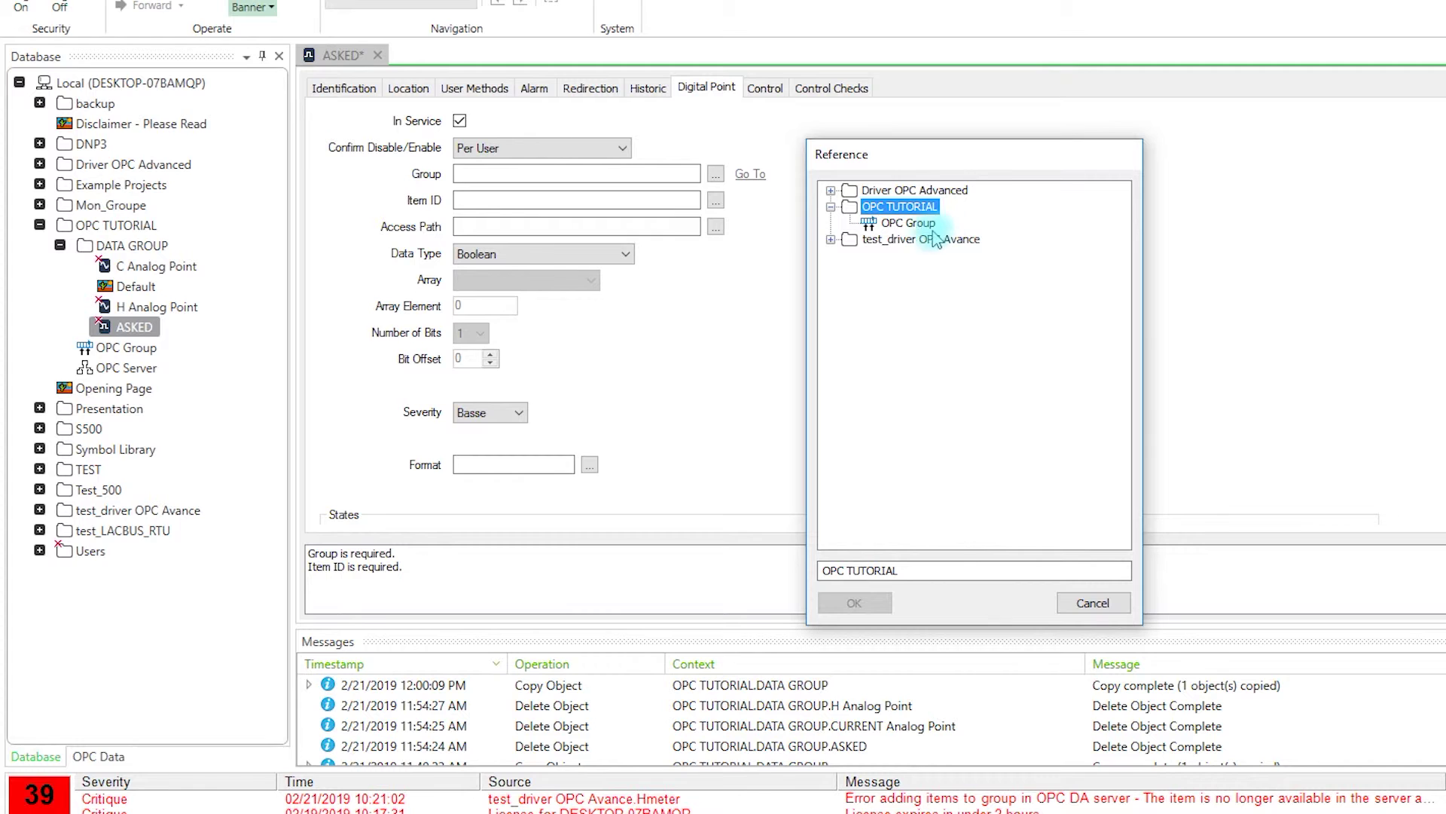
pyautogui.doubleClick(913, 229)
pyautogui.click(716, 200)
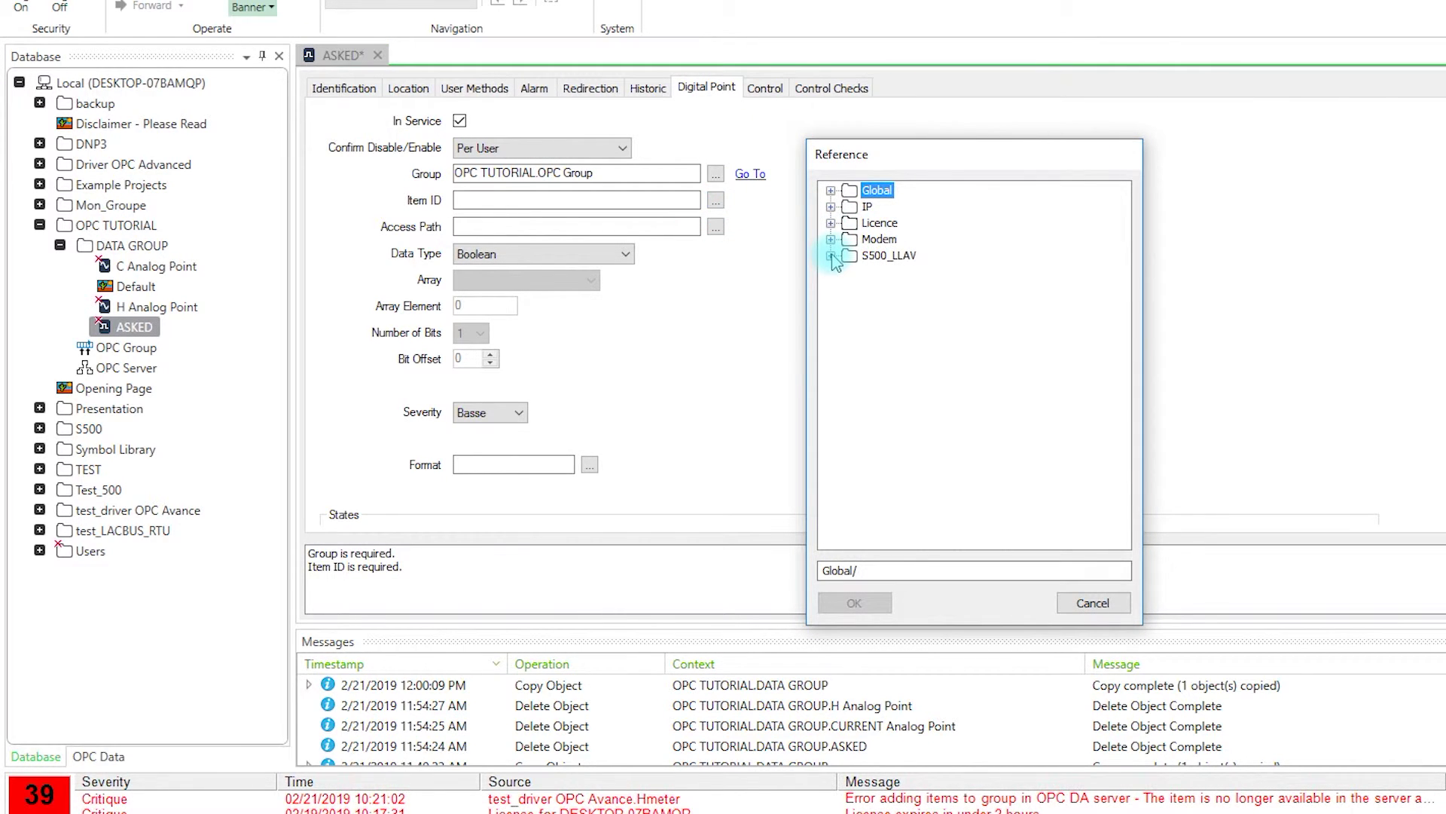
pyautogui.click(831, 256)
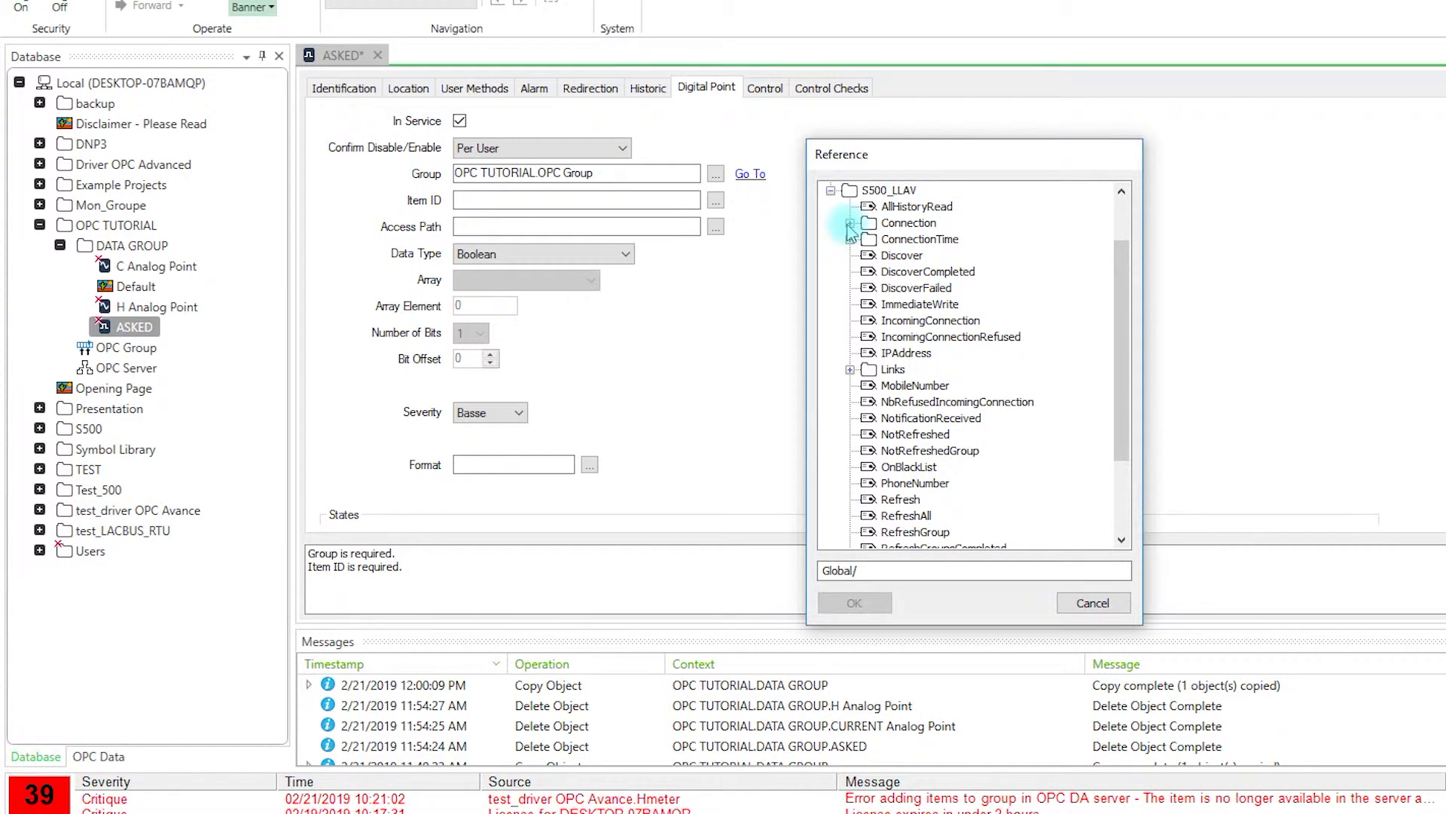
pyautogui.click(850, 223)
pyautogui.doubleClick(916, 240)
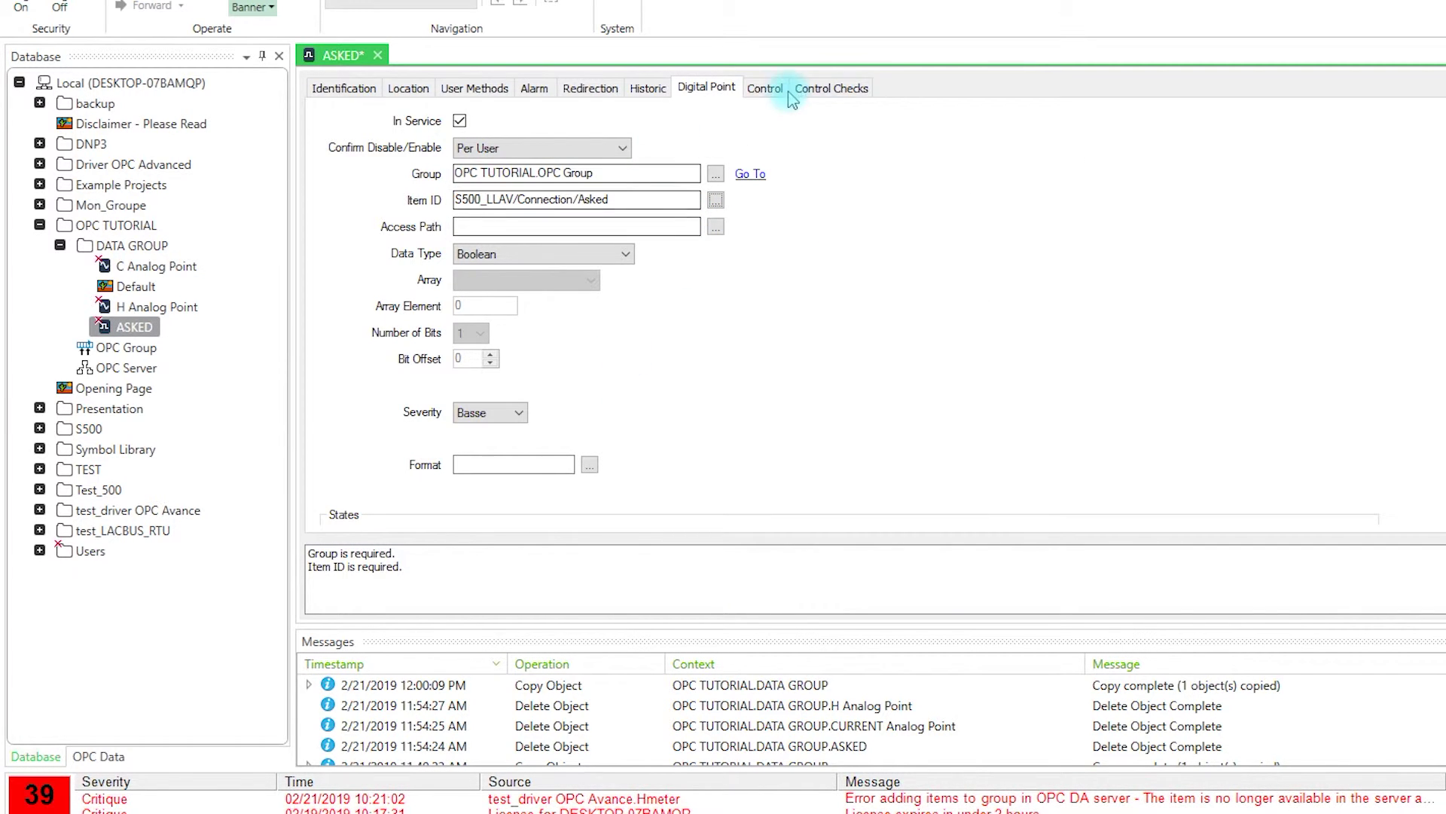
# Enable control on ASKED with action 1 described STOP and action 2 START, then save
pyautogui.click(765, 88)
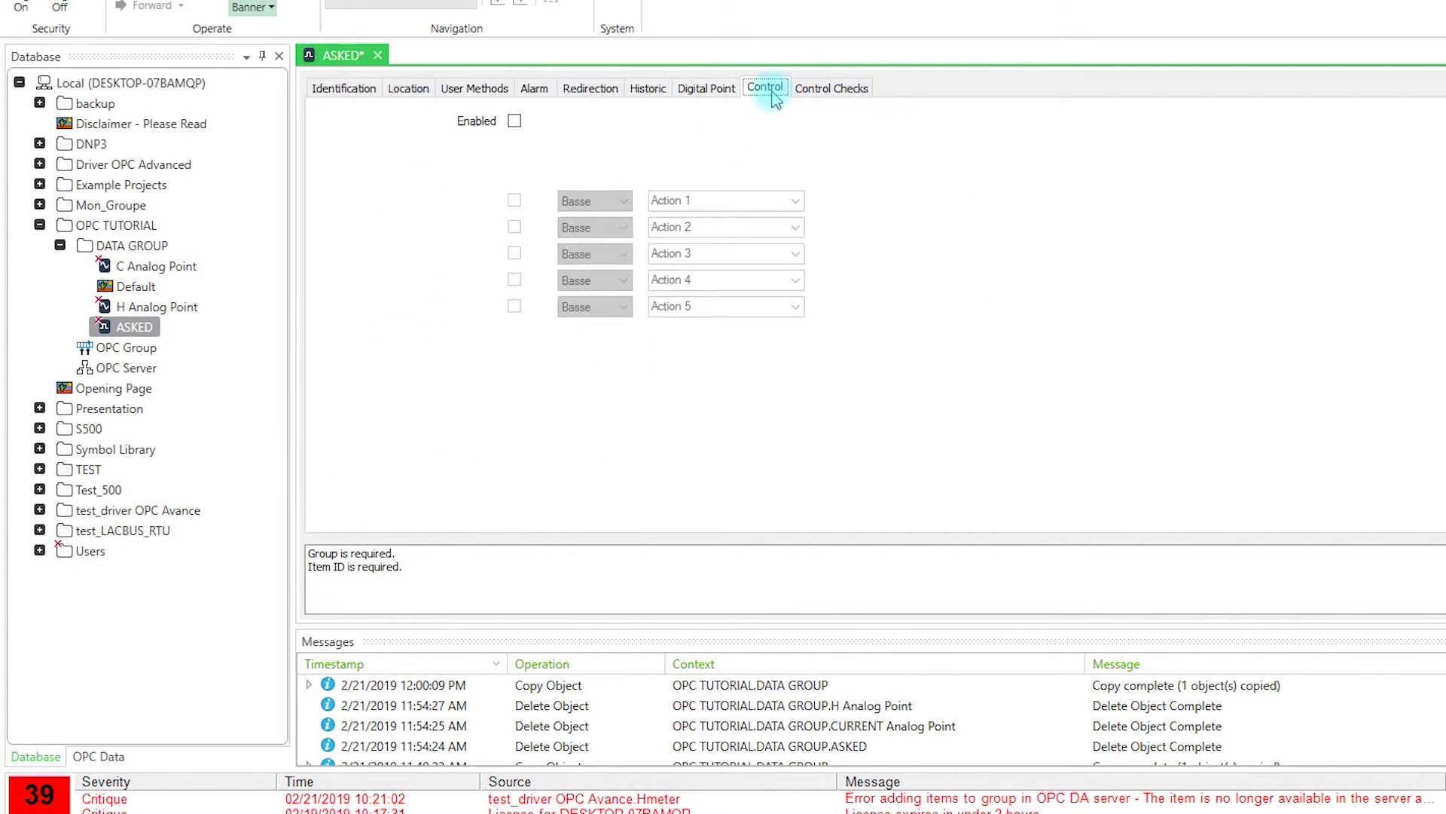
pyautogui.click(514, 120)
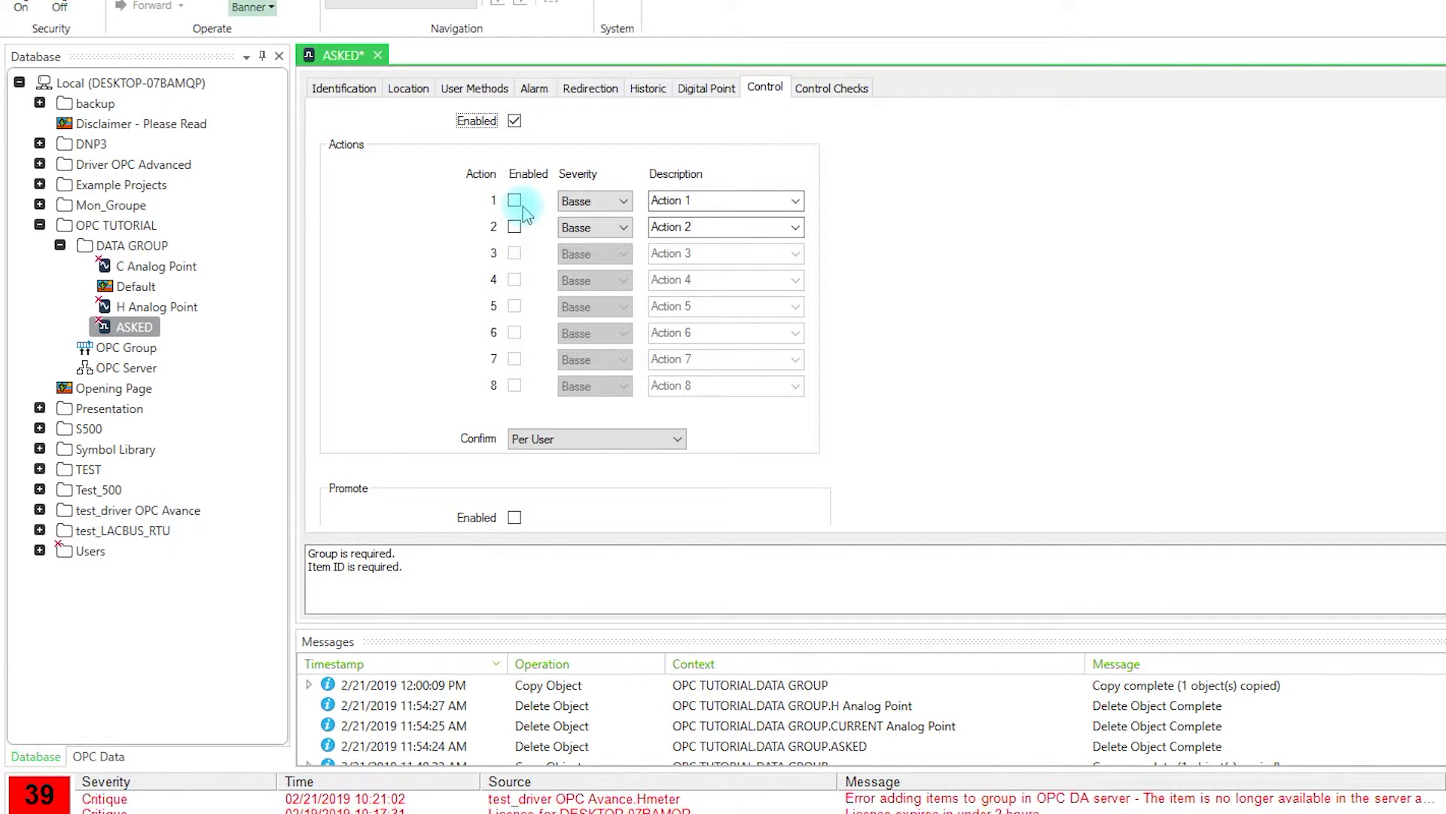
pyautogui.click(515, 200)
pyautogui.click(515, 227)
pyautogui.click(748, 200)
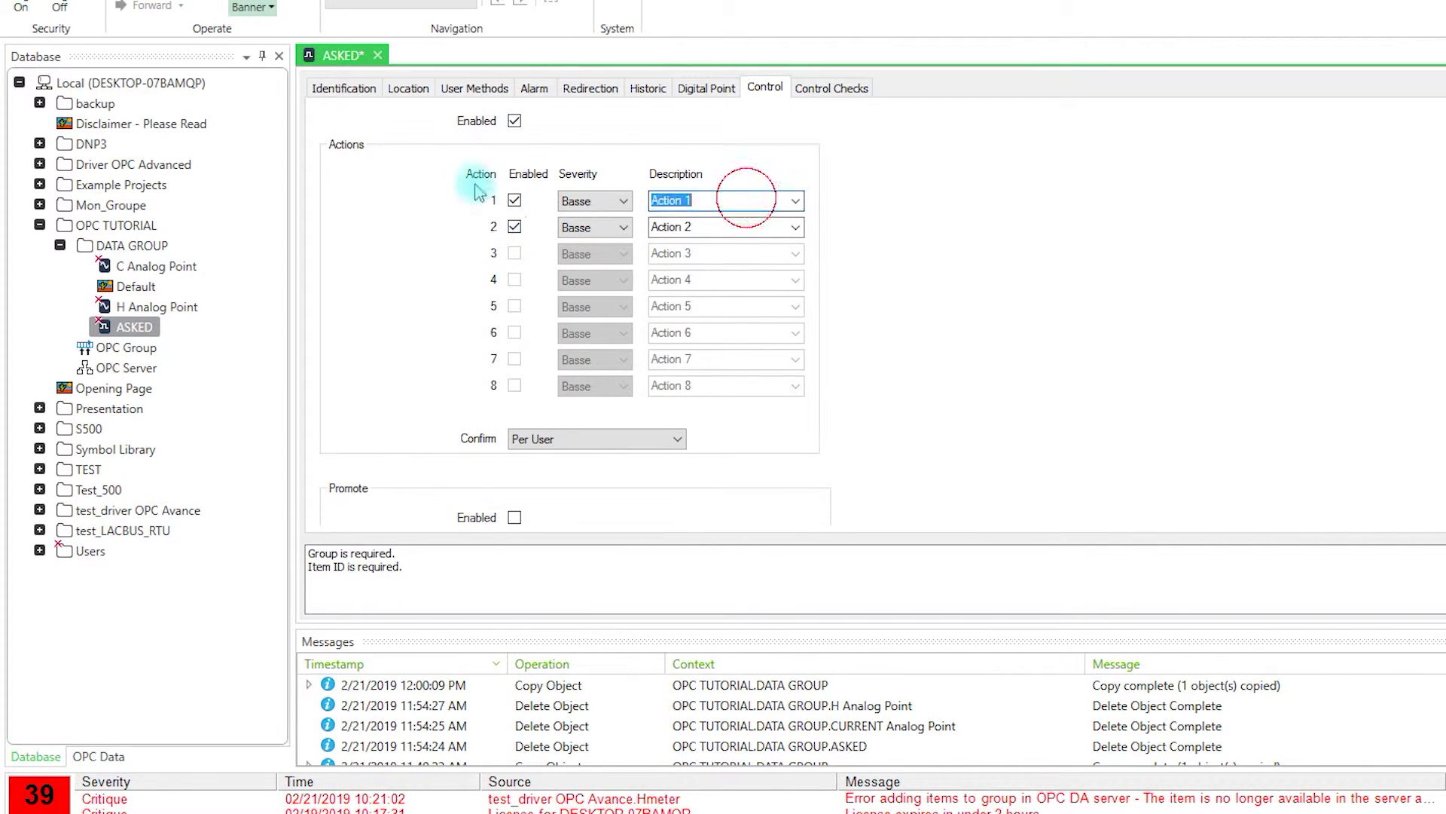
pyautogui.write('ST')
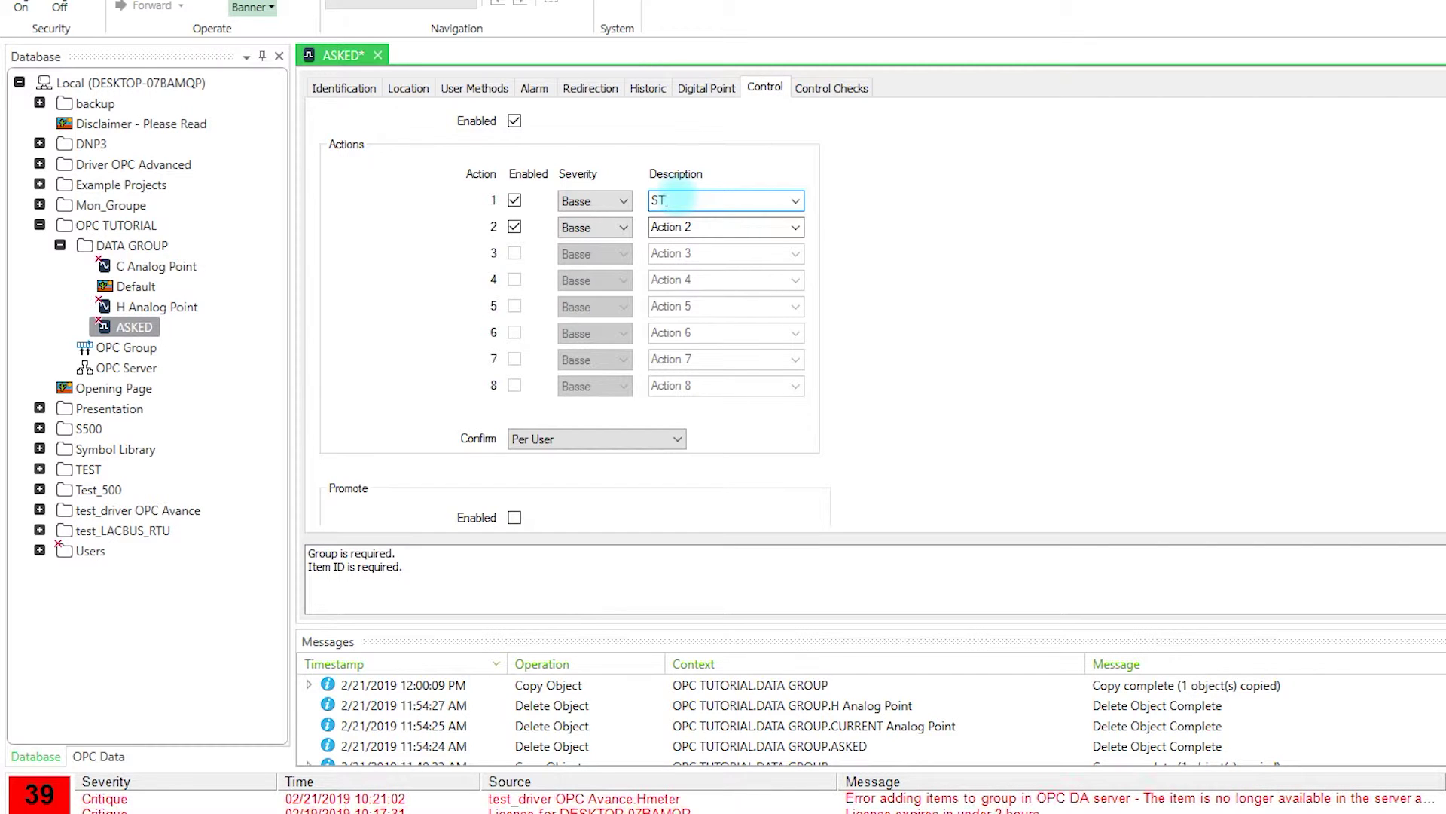
pyautogui.press('Tab')
pyautogui.press('Tab')
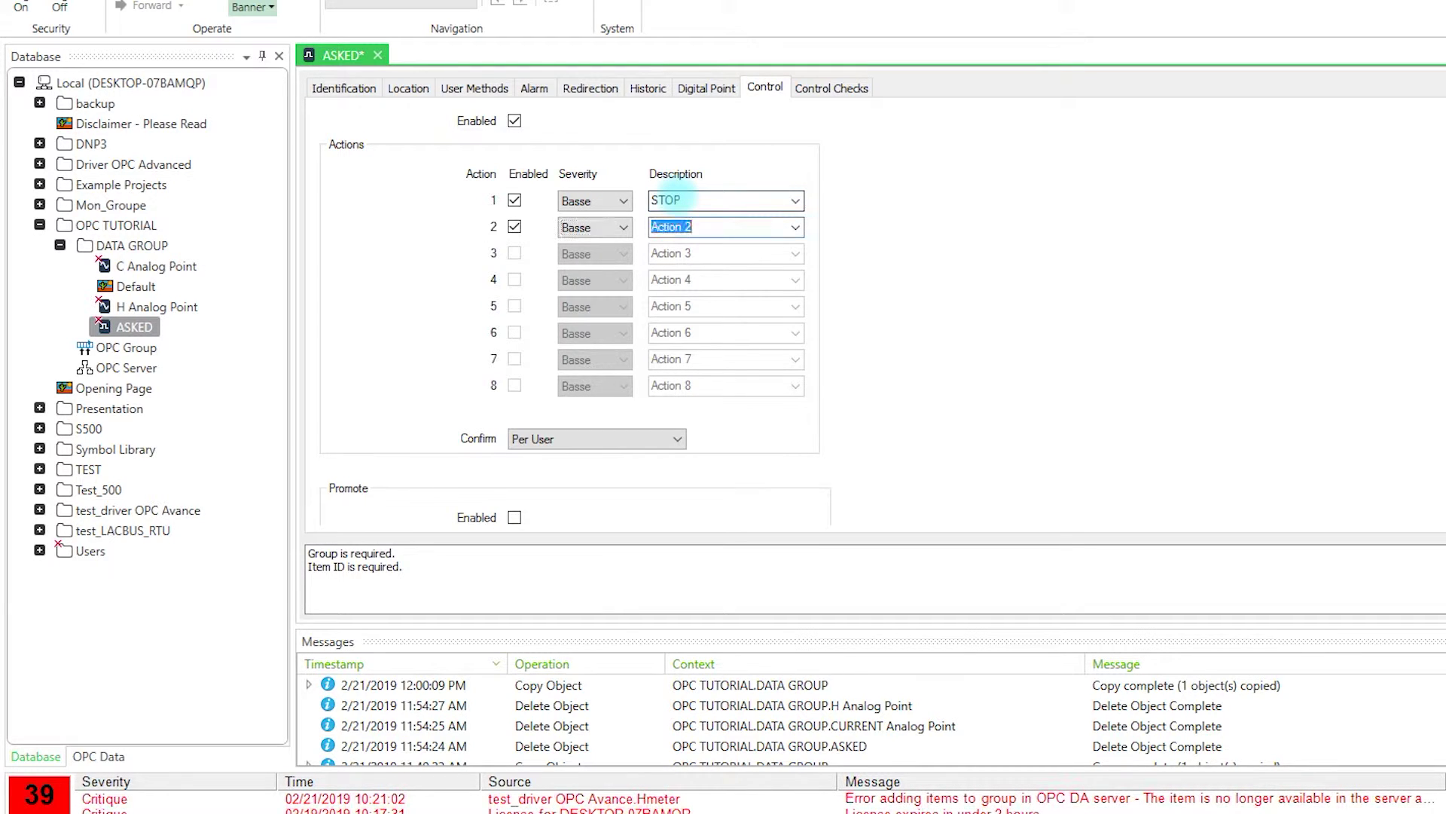
pyautogui.write('START')
pyautogui.hotkey('ctrl', 's')
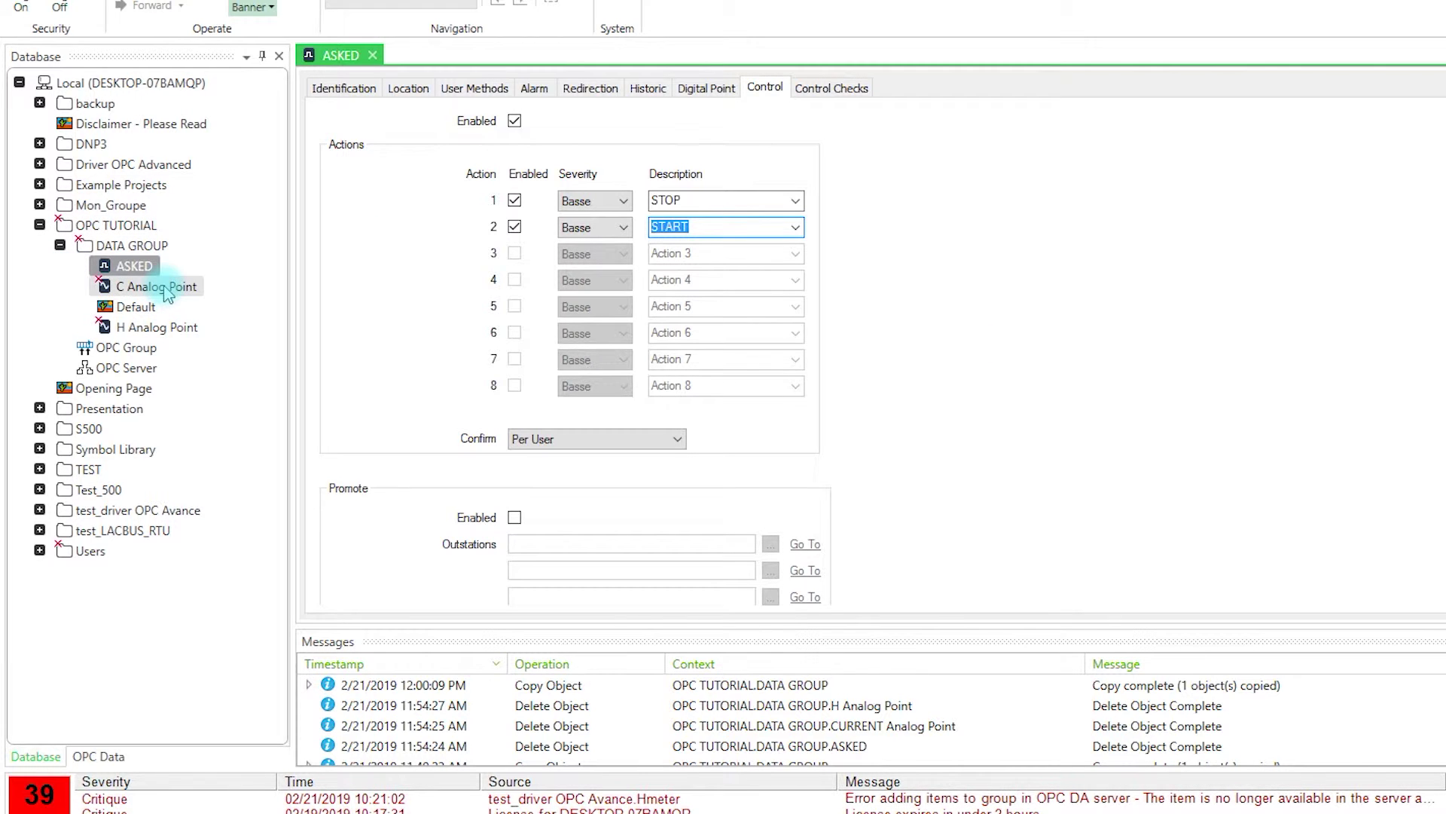
# Put H Analog Point in service with Group OPC TUTORIAL.OPC Group and item S500_LLAV/S500/NI/HValue
pyautogui.doubleClick(164, 326)
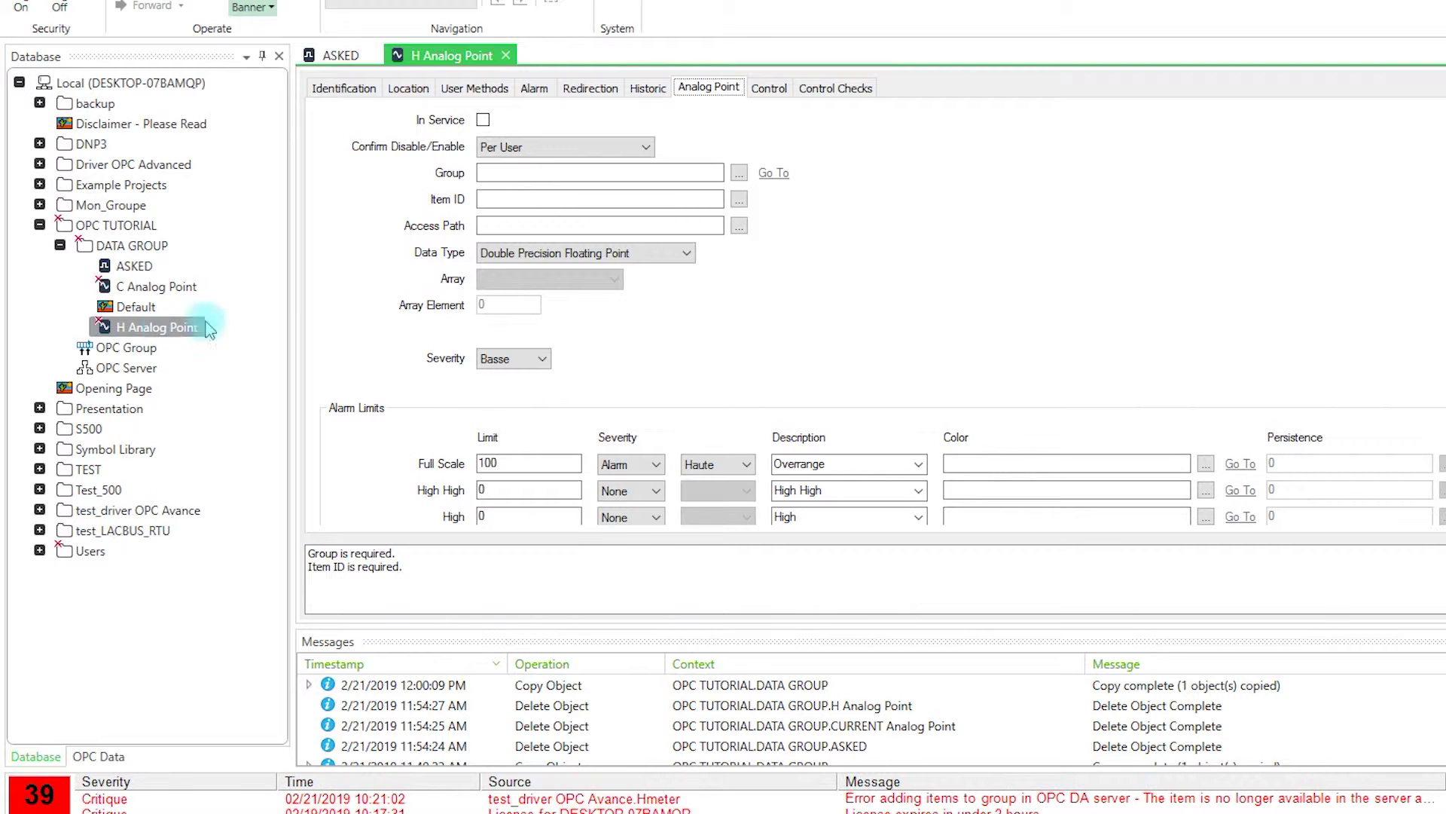
pyautogui.click(482, 121)
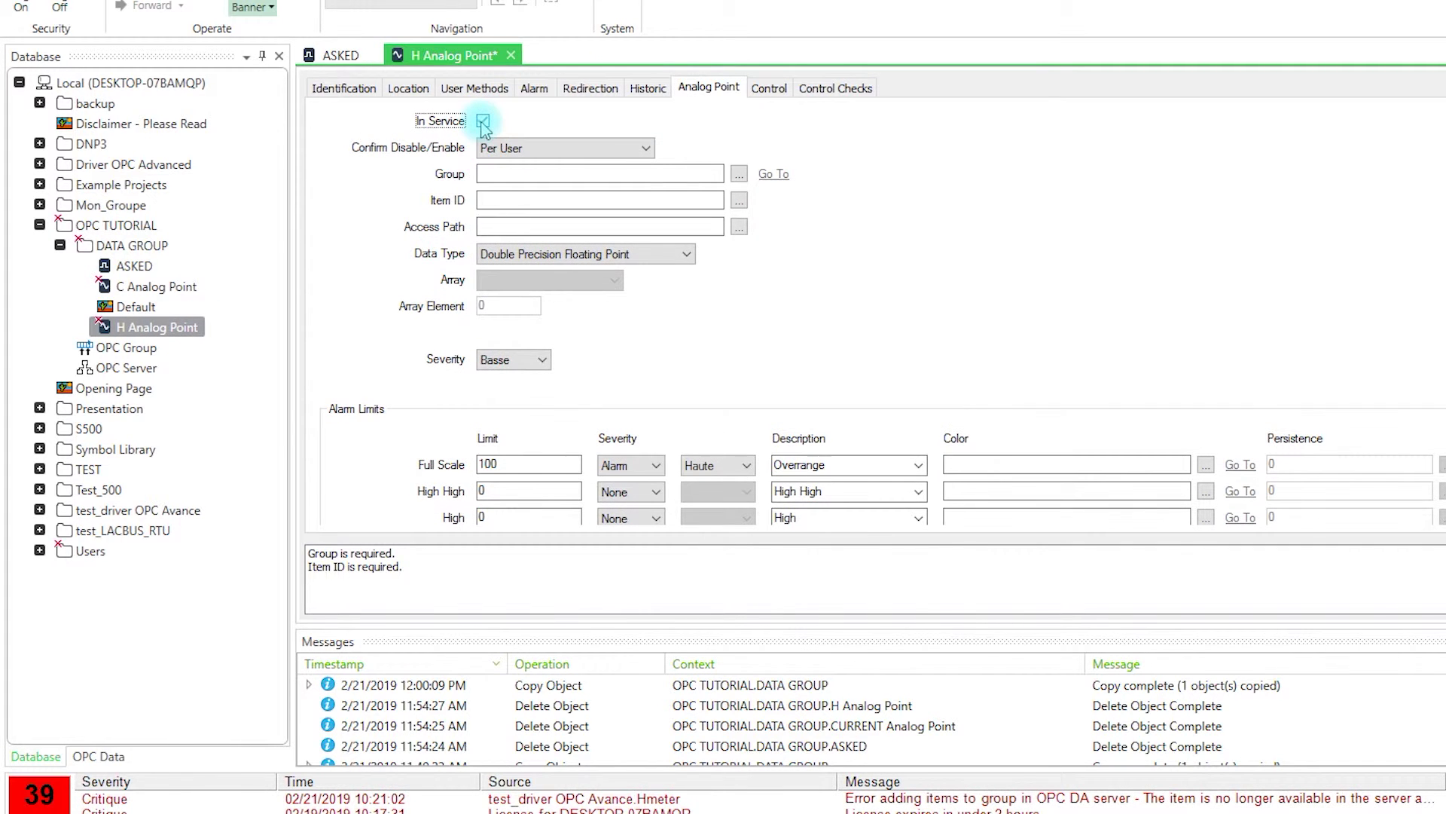
pyautogui.click(737, 176)
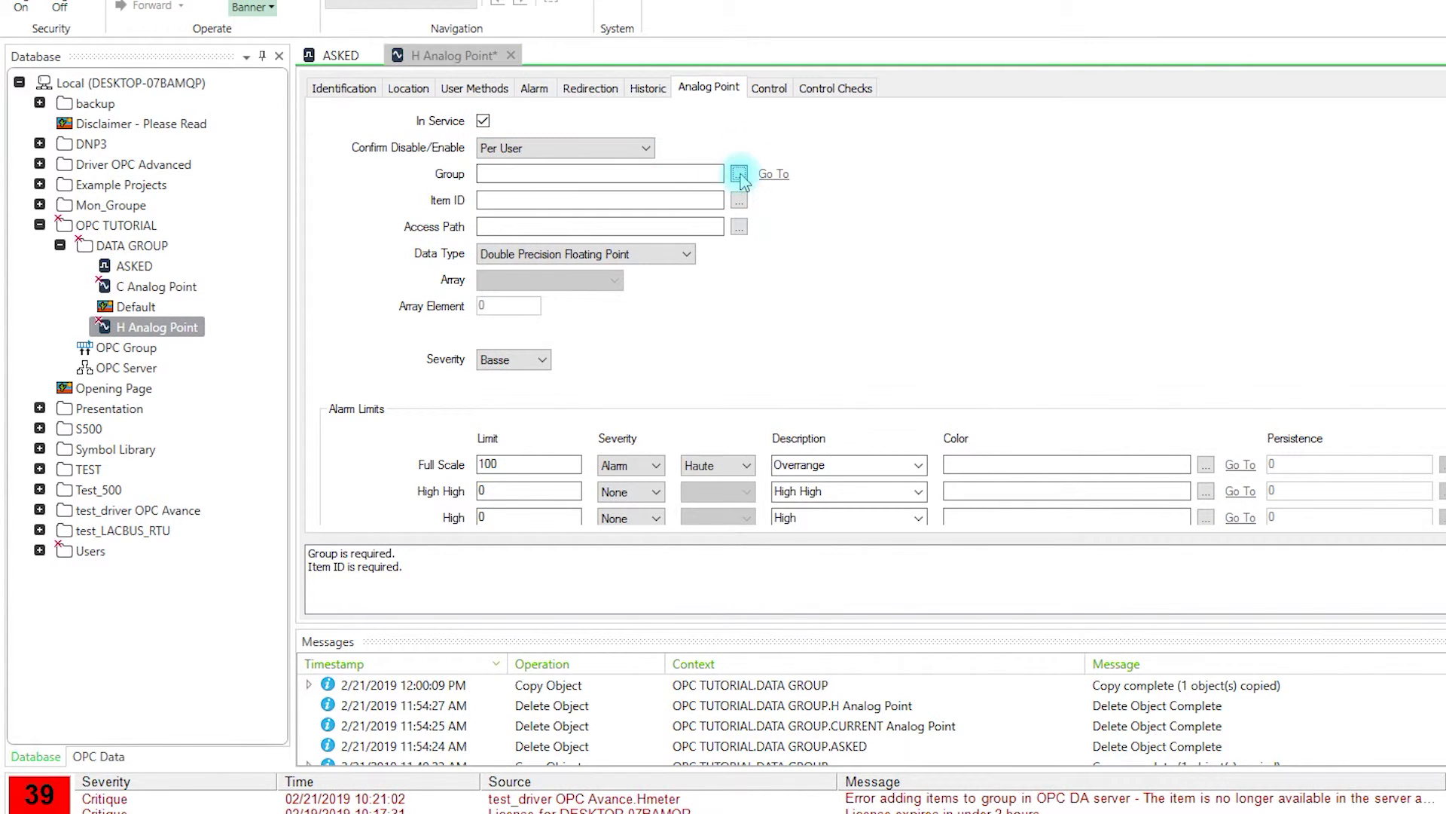
pyautogui.doubleClick(874, 217)
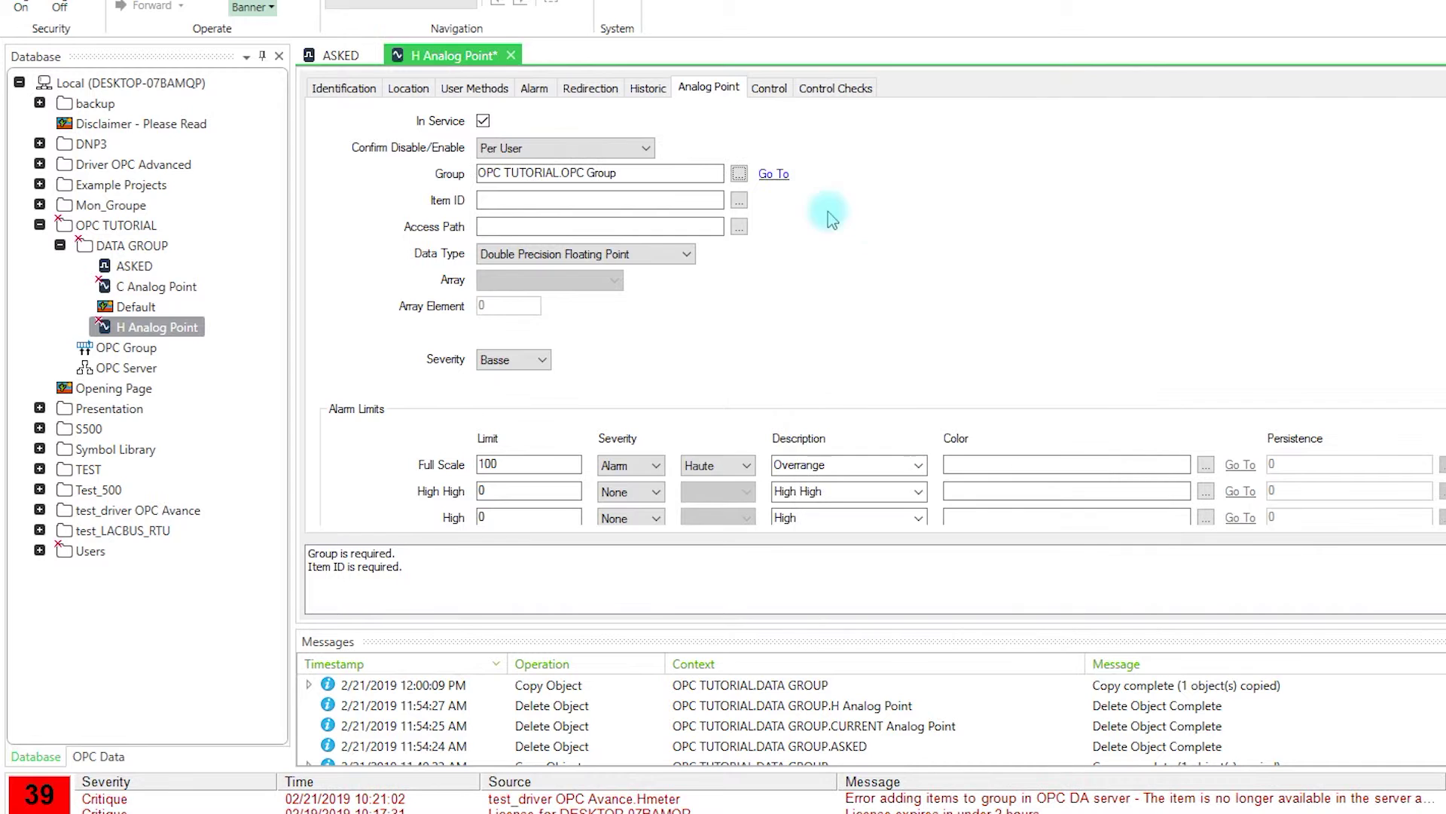
pyautogui.click(739, 201)
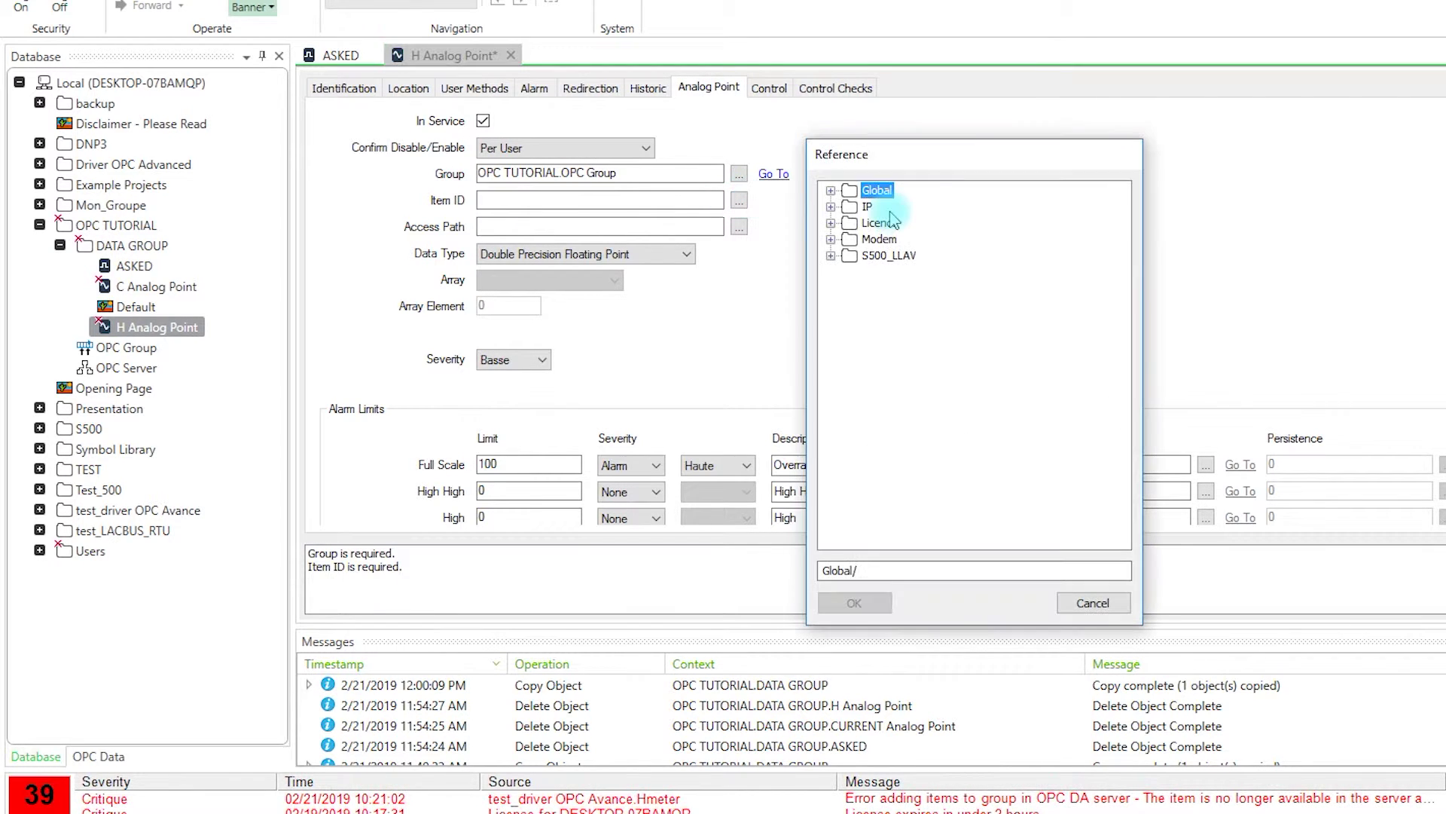
pyautogui.click(831, 256)
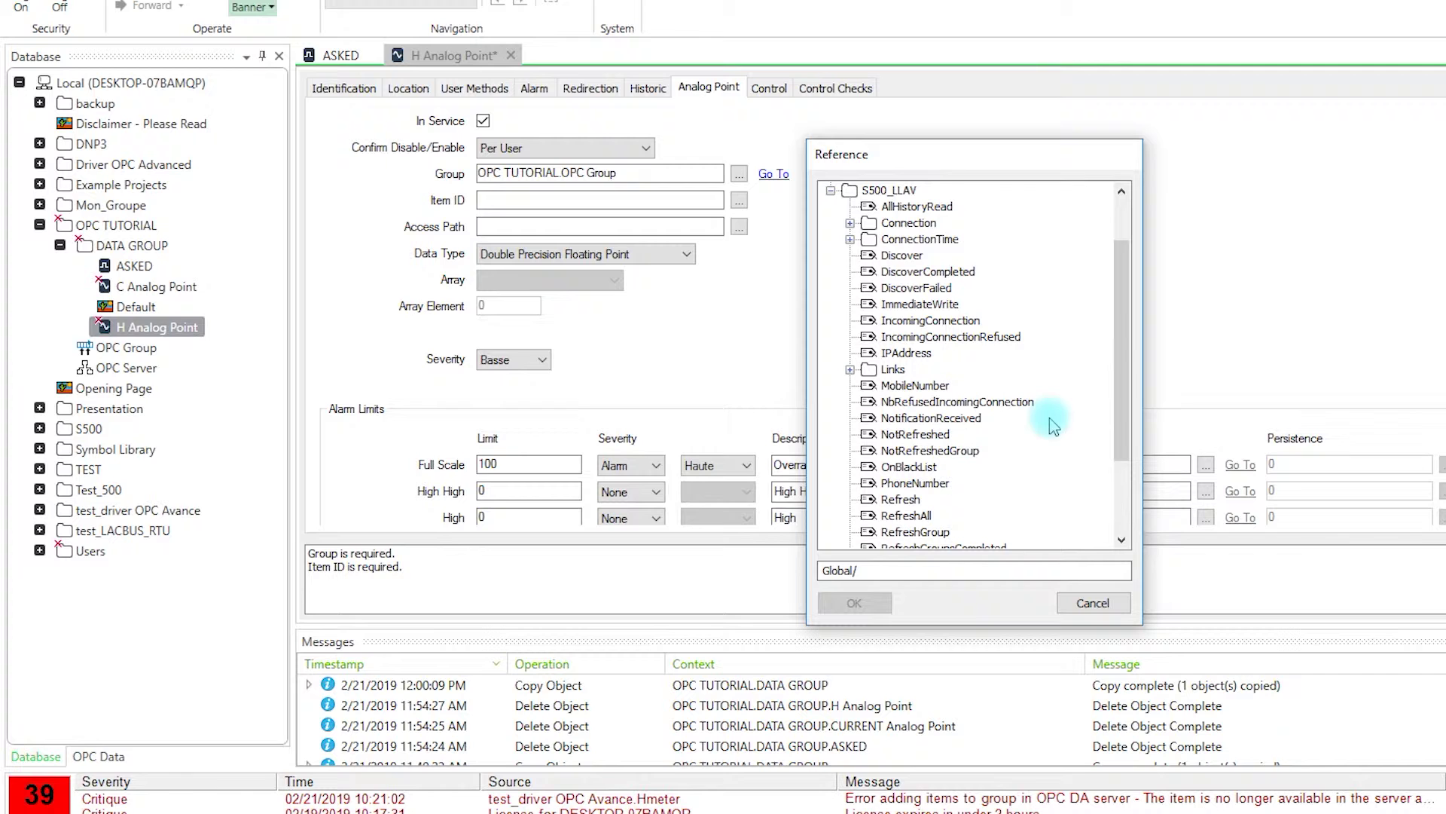
pyautogui.scroll(-3, 1045, 421)
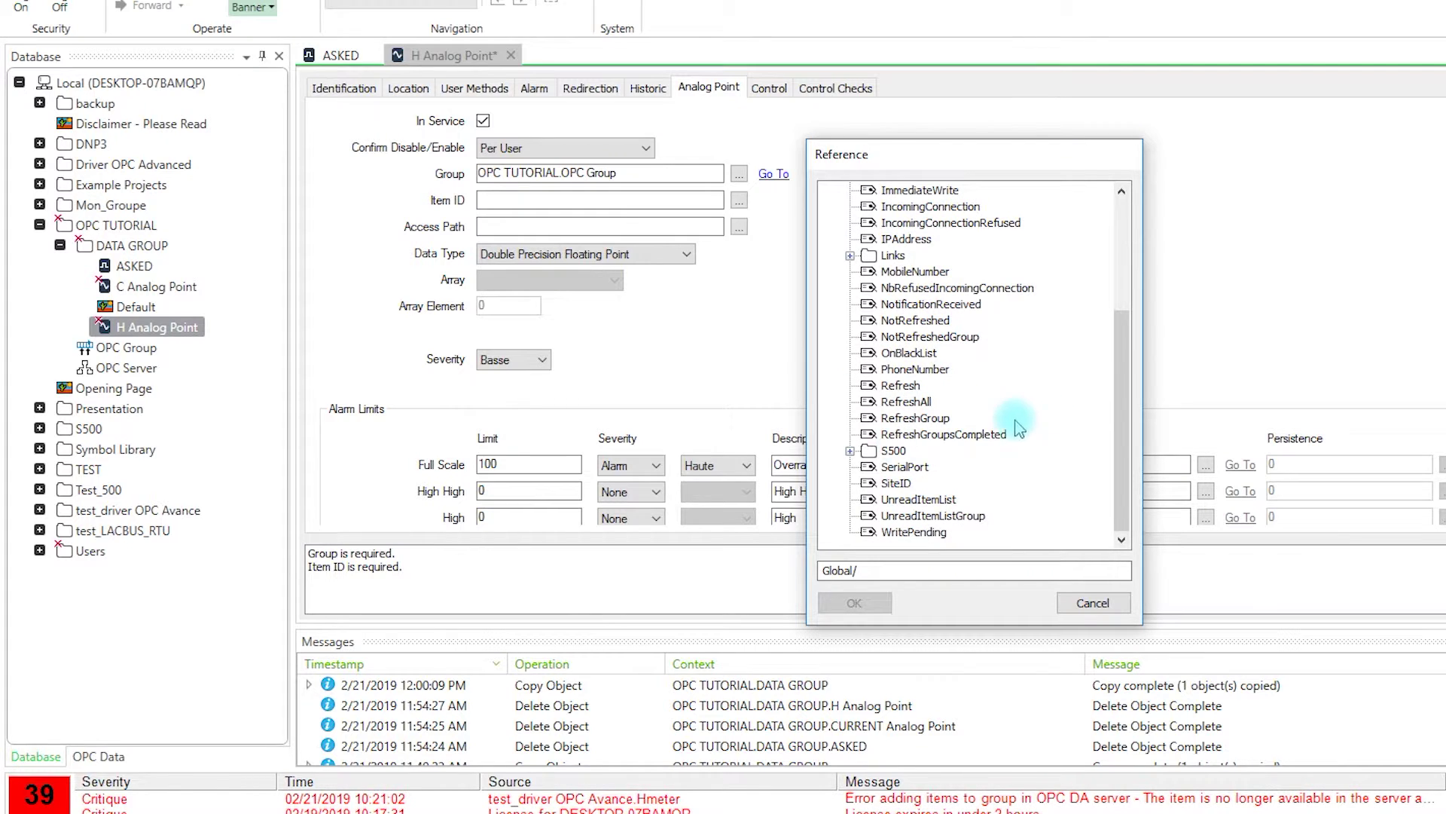
pyautogui.click(851, 451)
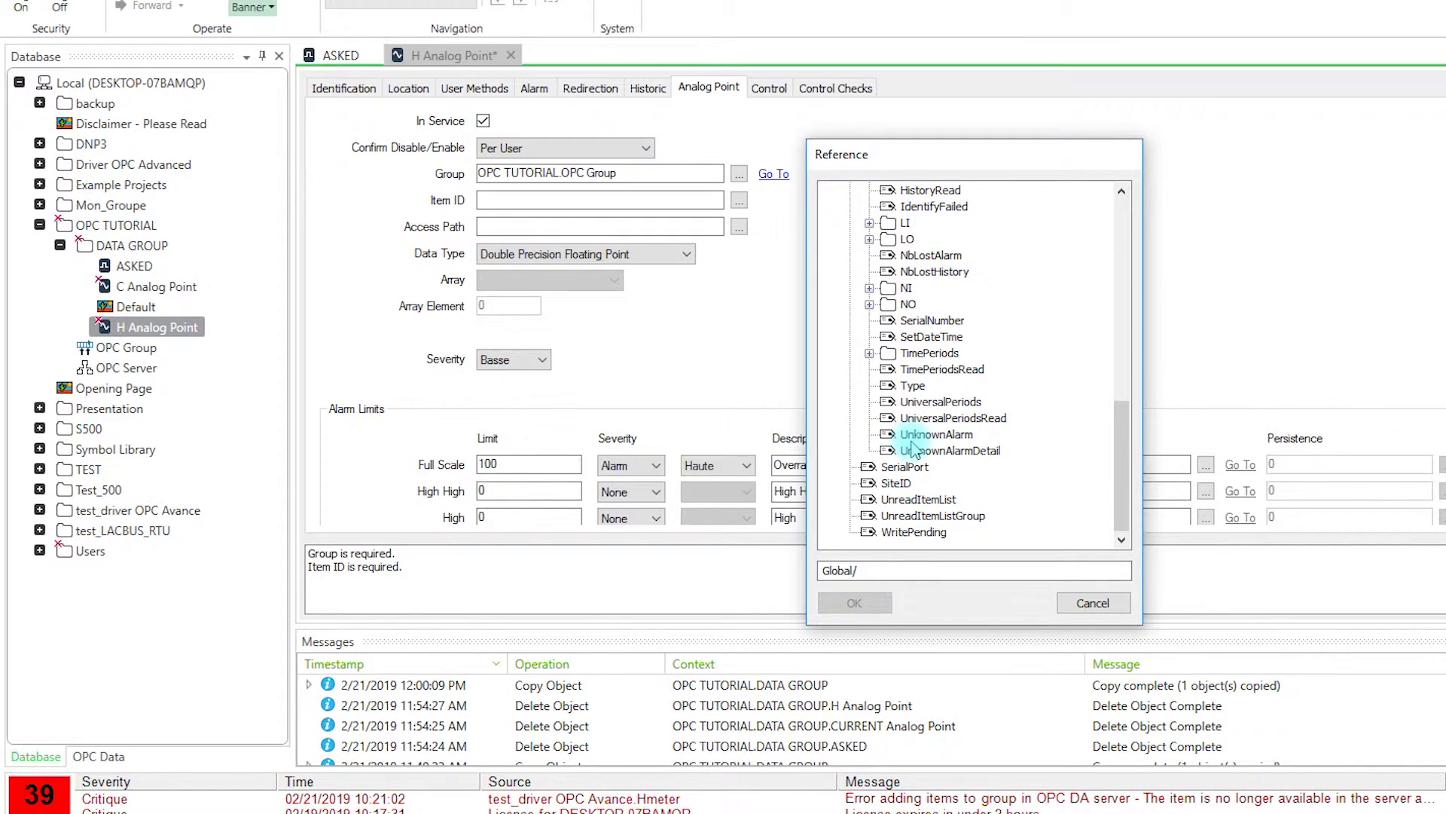
pyautogui.click(869, 288)
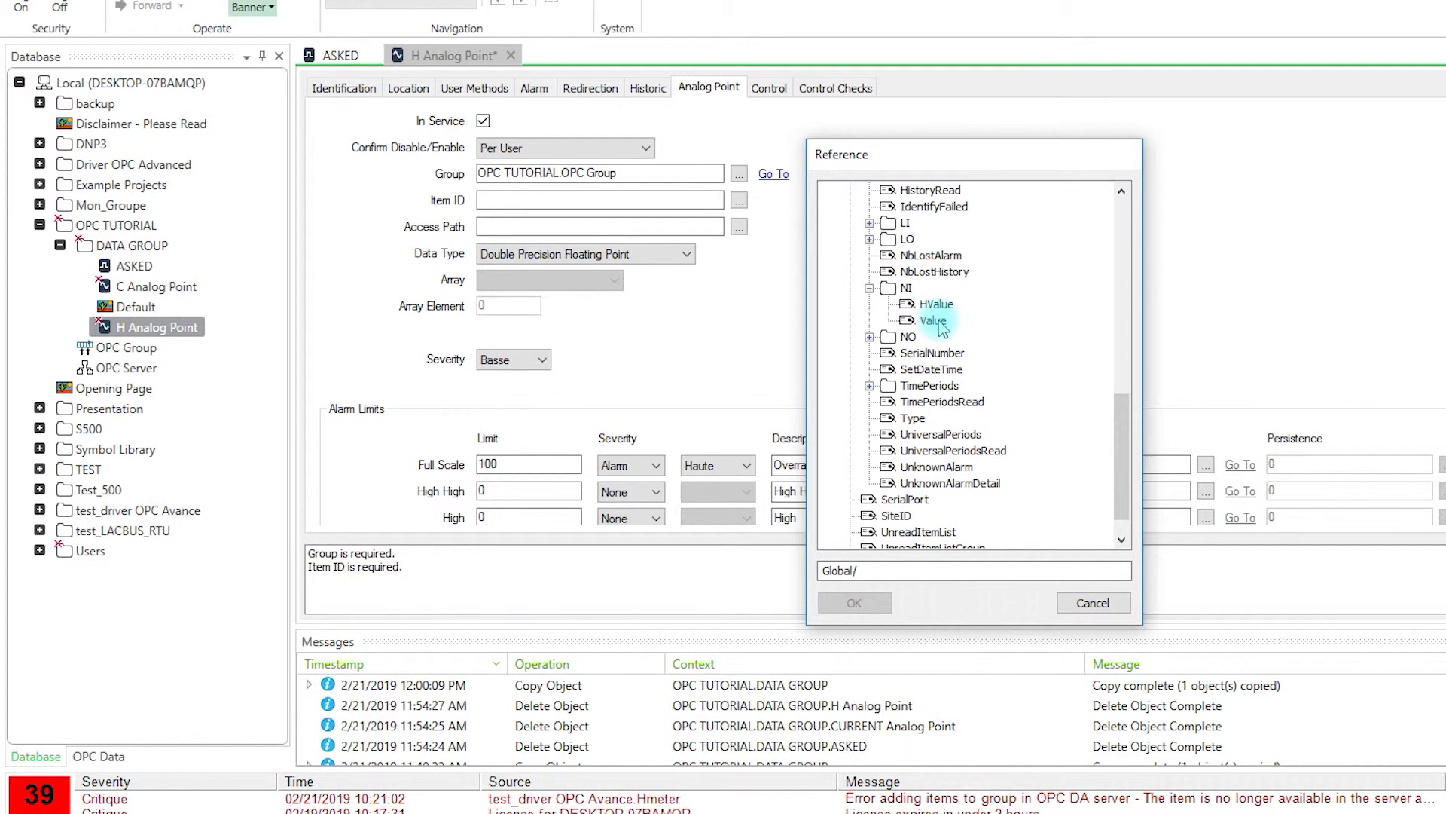
pyautogui.click(935, 304)
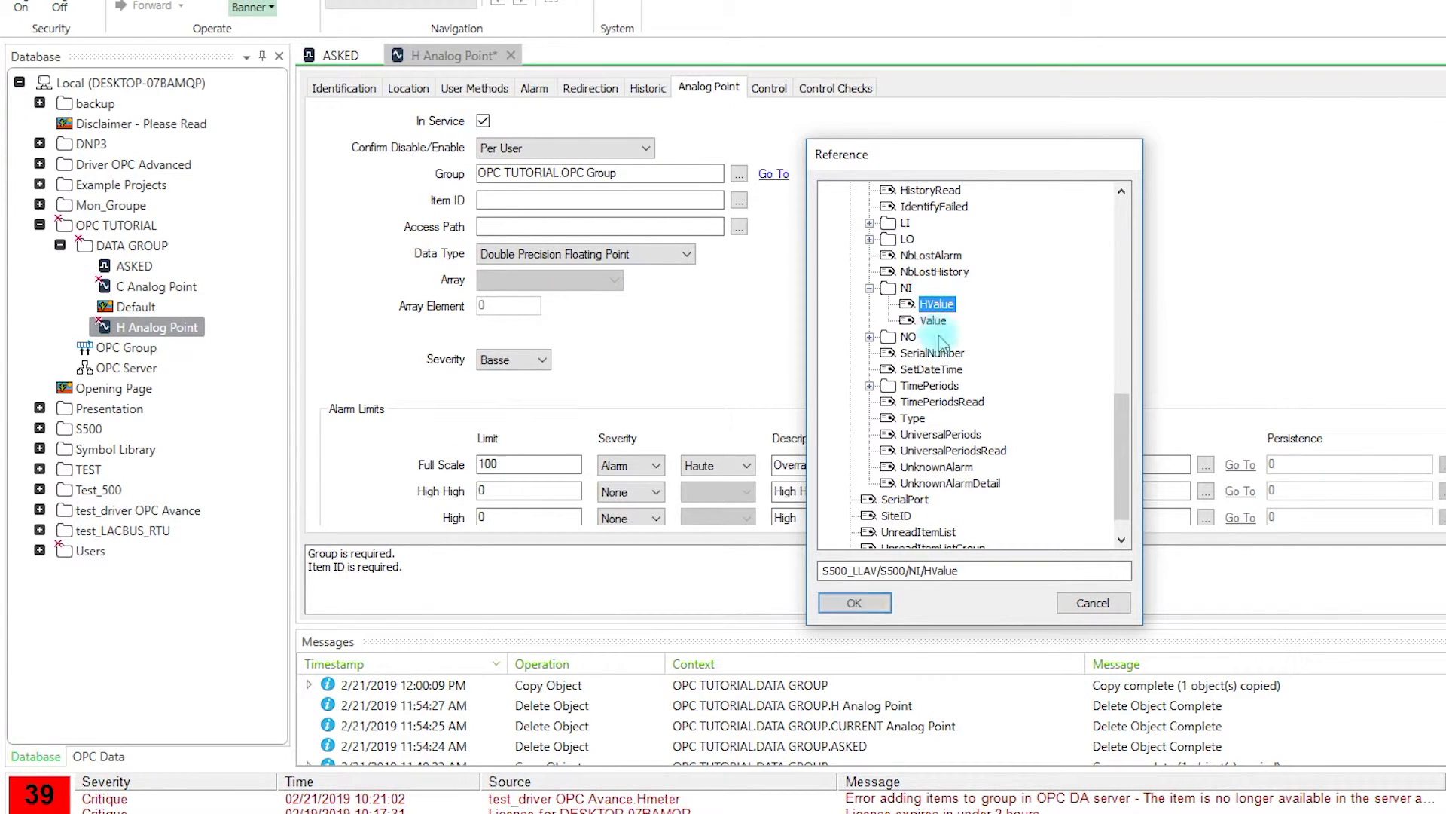
pyautogui.click(855, 603)
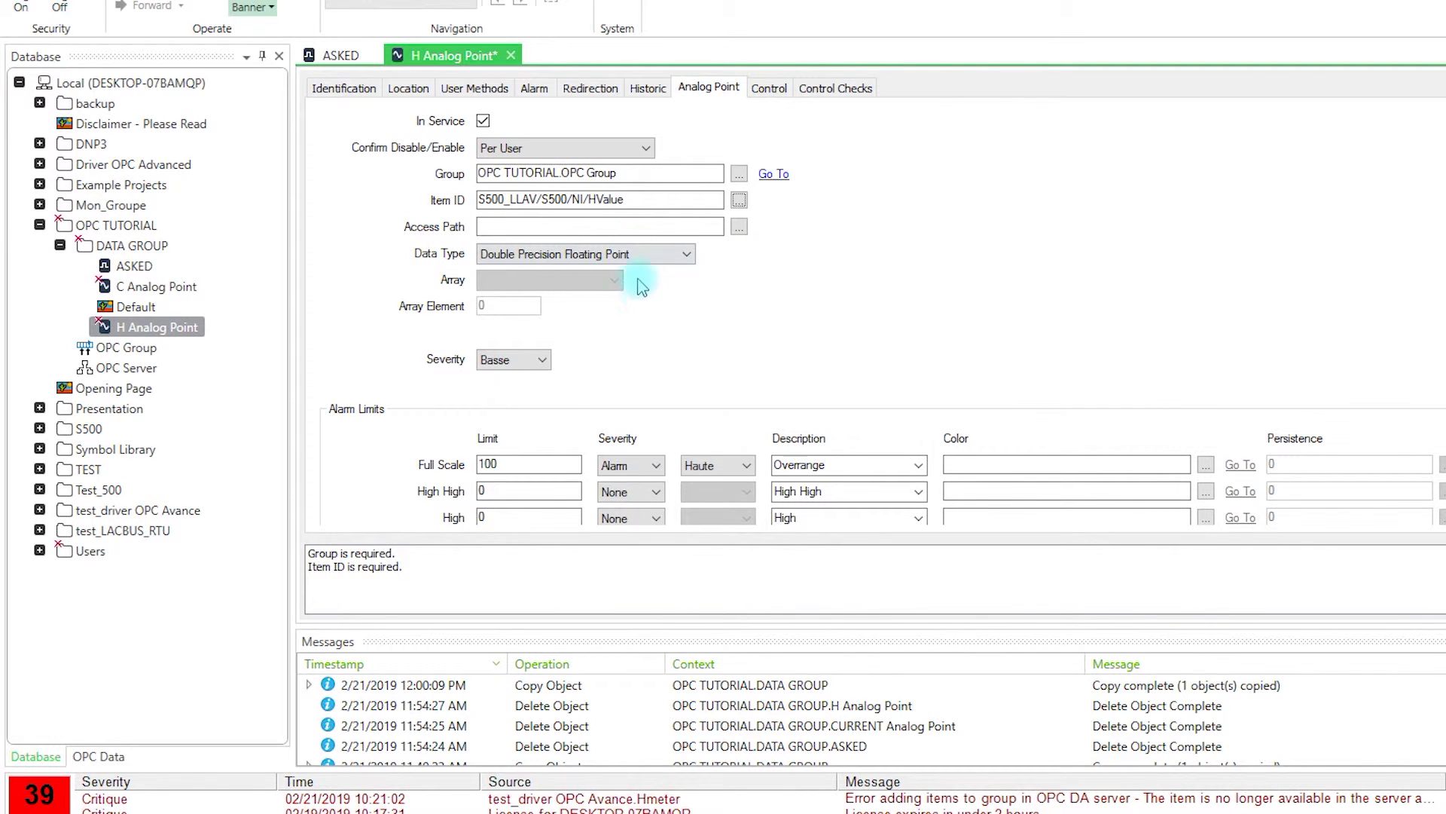
# Append (1) to the Item ID, making it S500_LLAV/S500/NI/HValue(1)
pyautogui.click(636, 198)
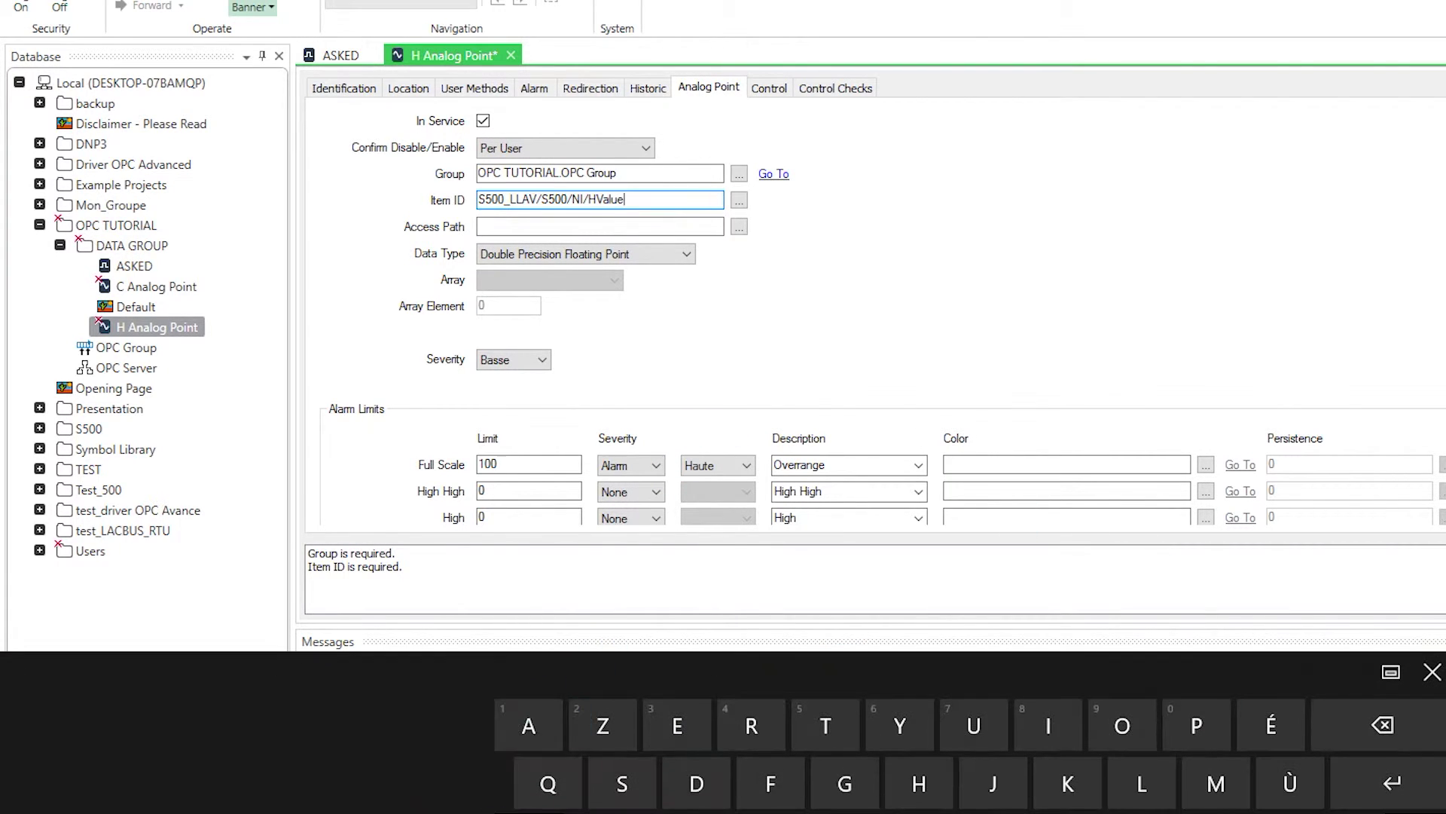
pyautogui.click(530, 784)
pyautogui.click(617, 791)
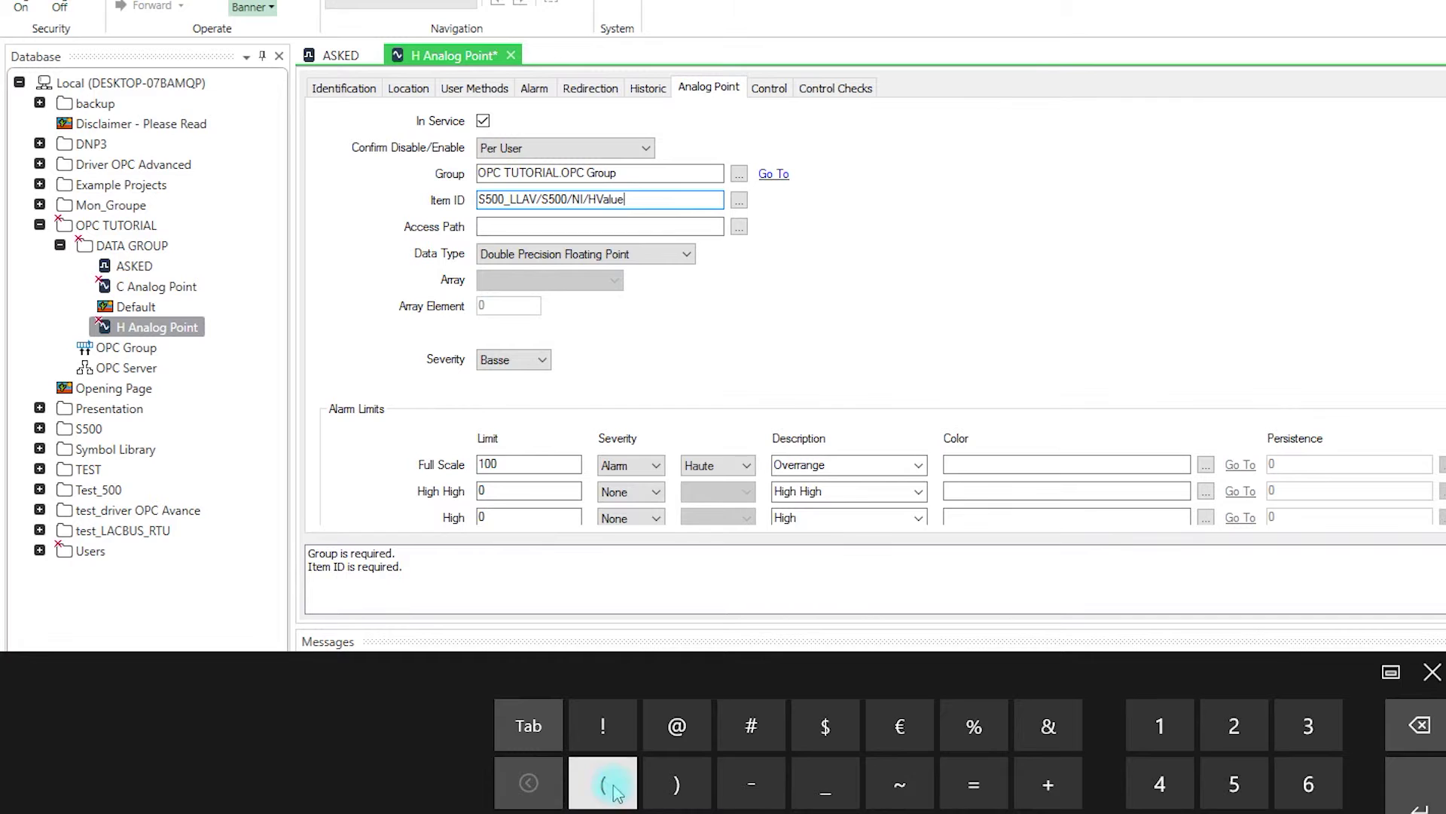
pyautogui.click(1164, 728)
pyautogui.click(665, 794)
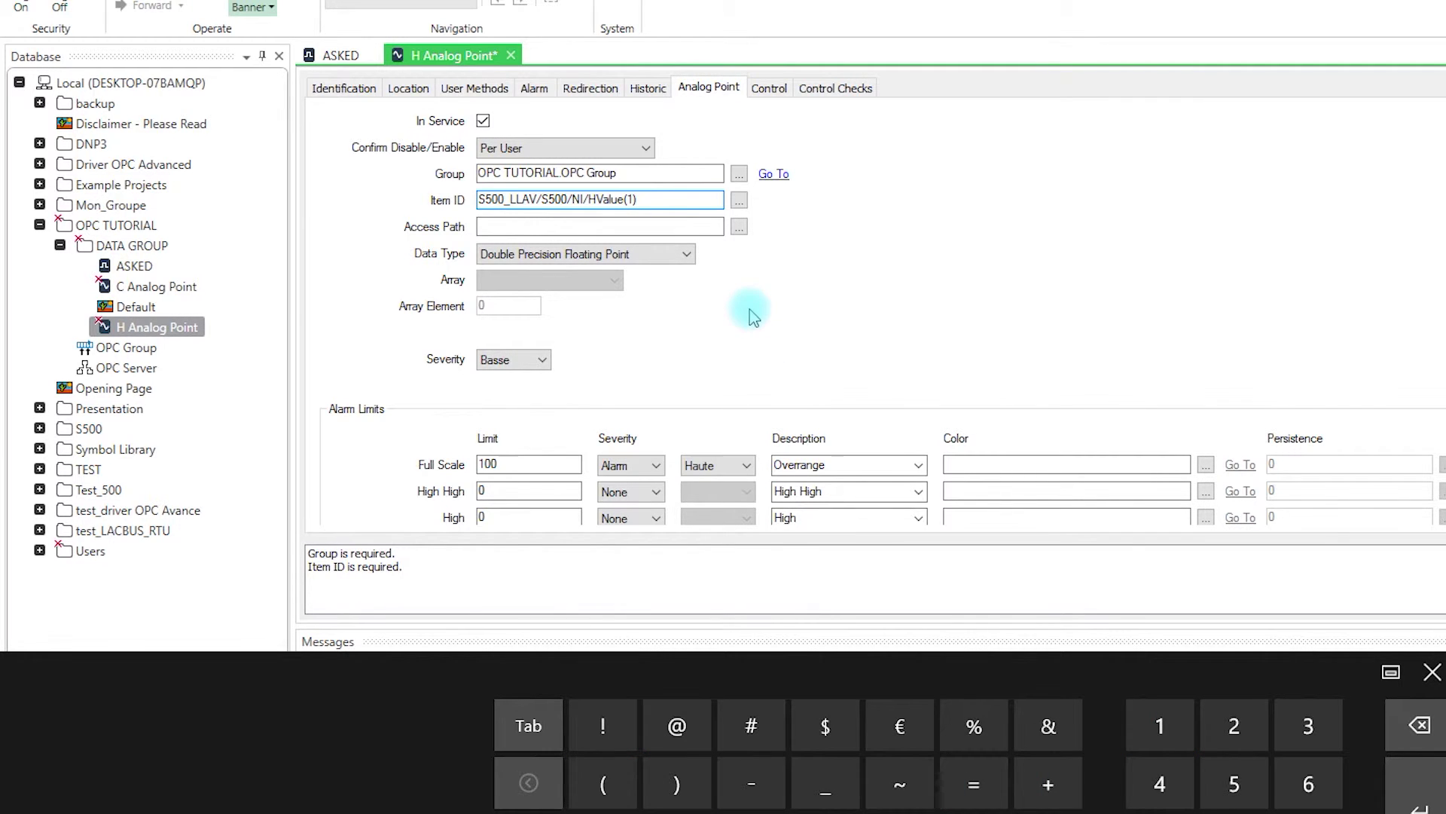
pyautogui.click(1431, 671)
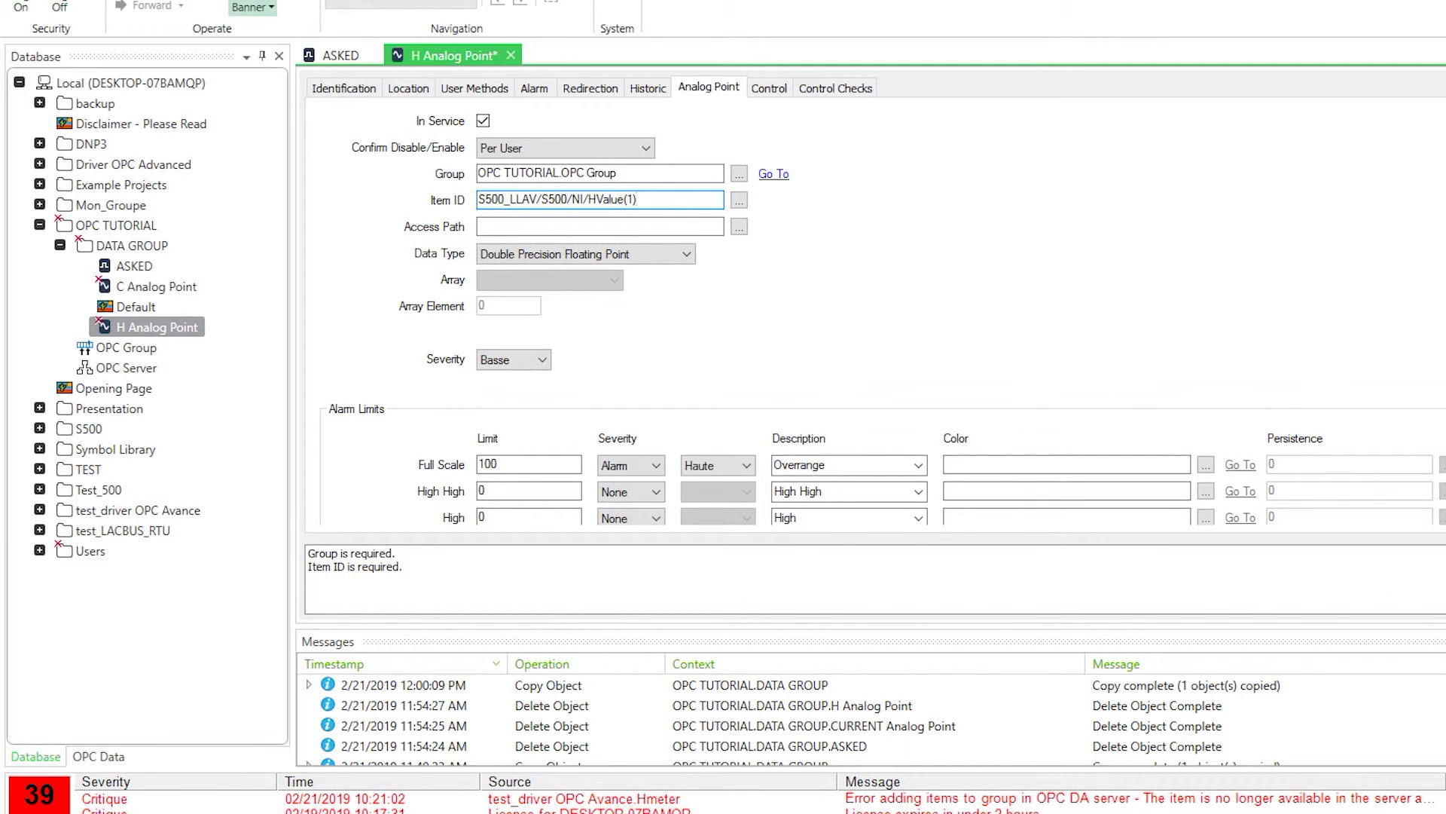
# Set H Analog Point's significant-change deadband to 0.000001
pyautogui.scroll(-10, 874, 309)
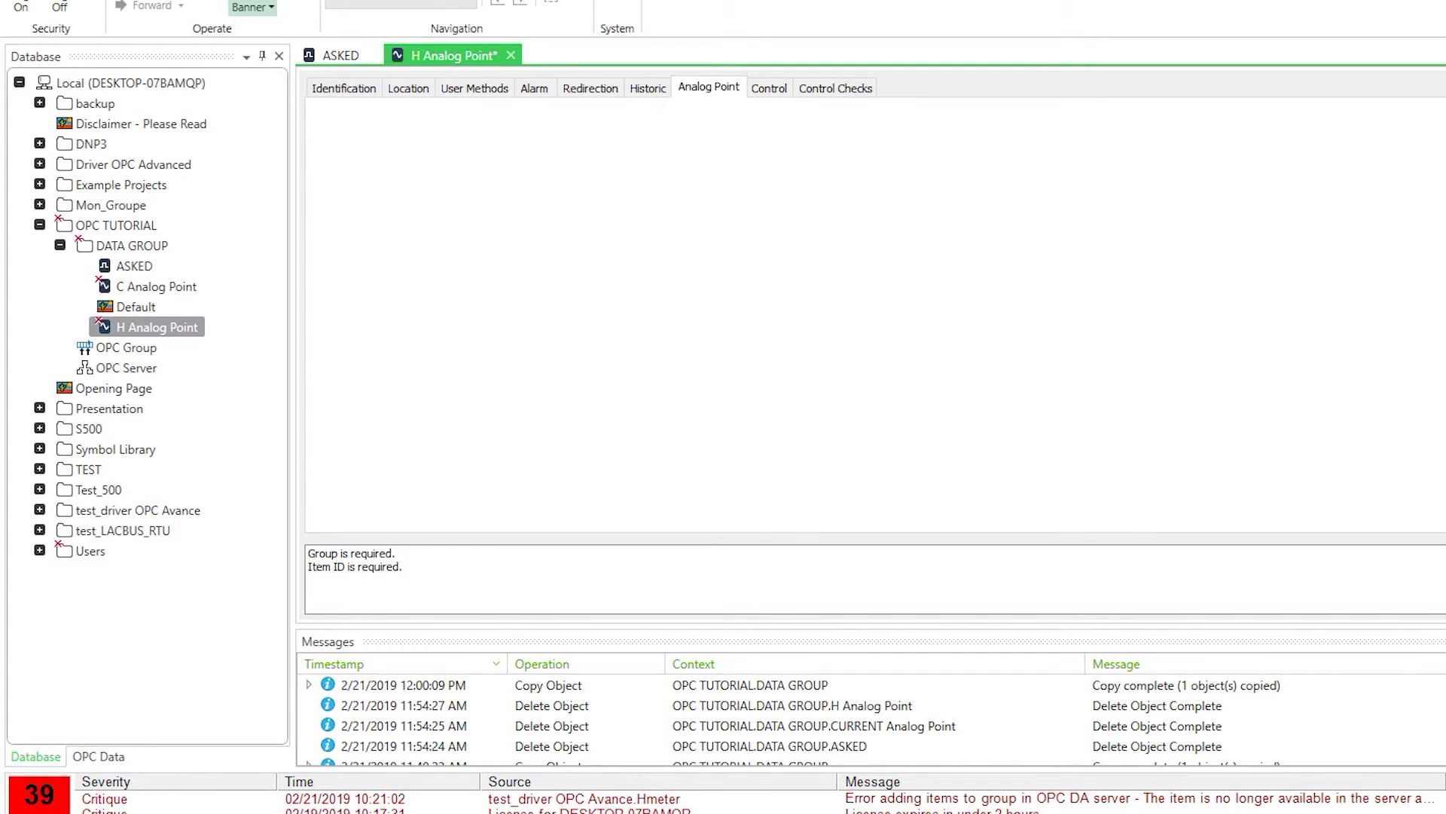
pyautogui.scroll(-8, 559, 316)
pyautogui.scroll(-1, 559, 317)
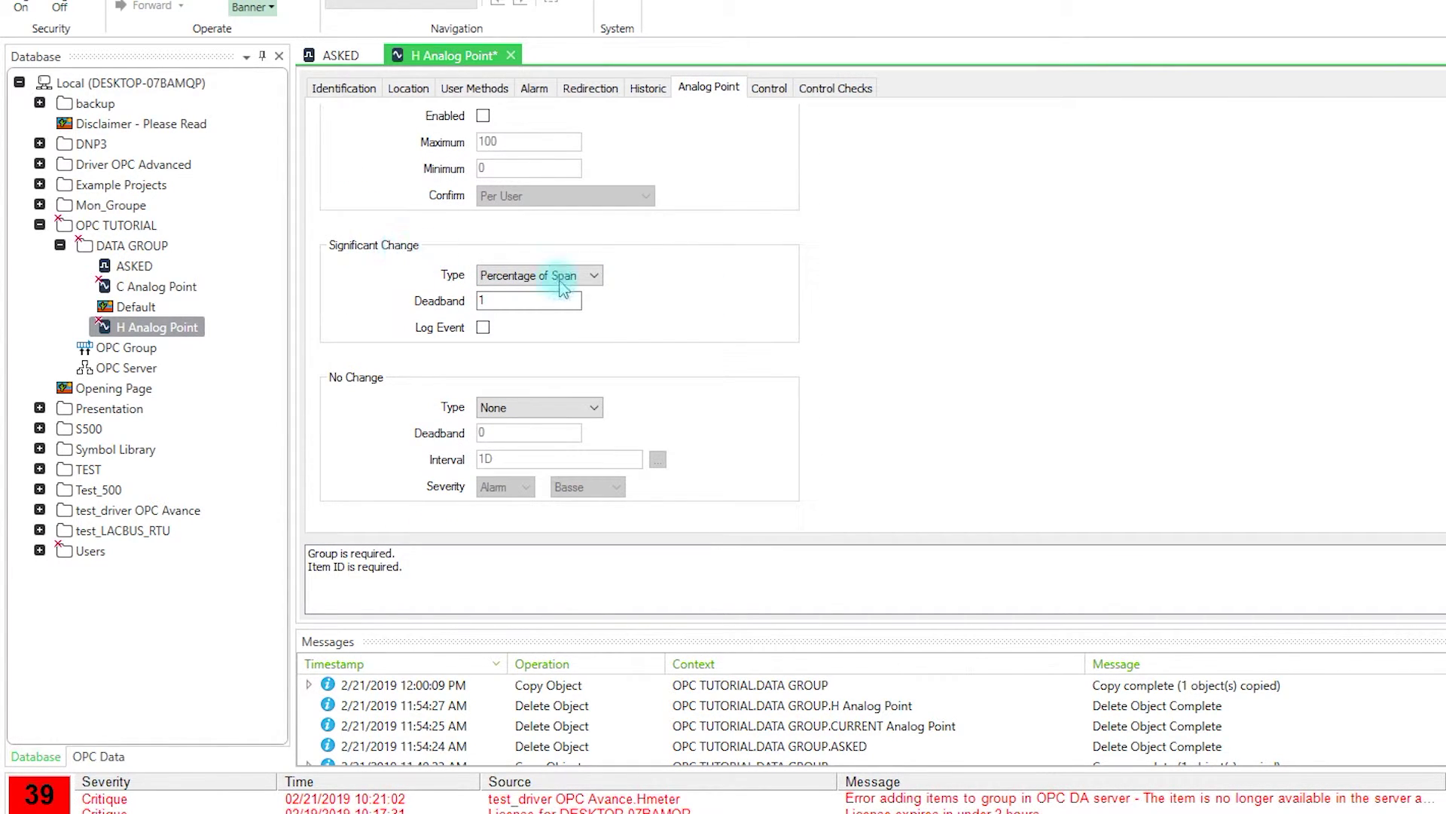
pyautogui.click(518, 303)
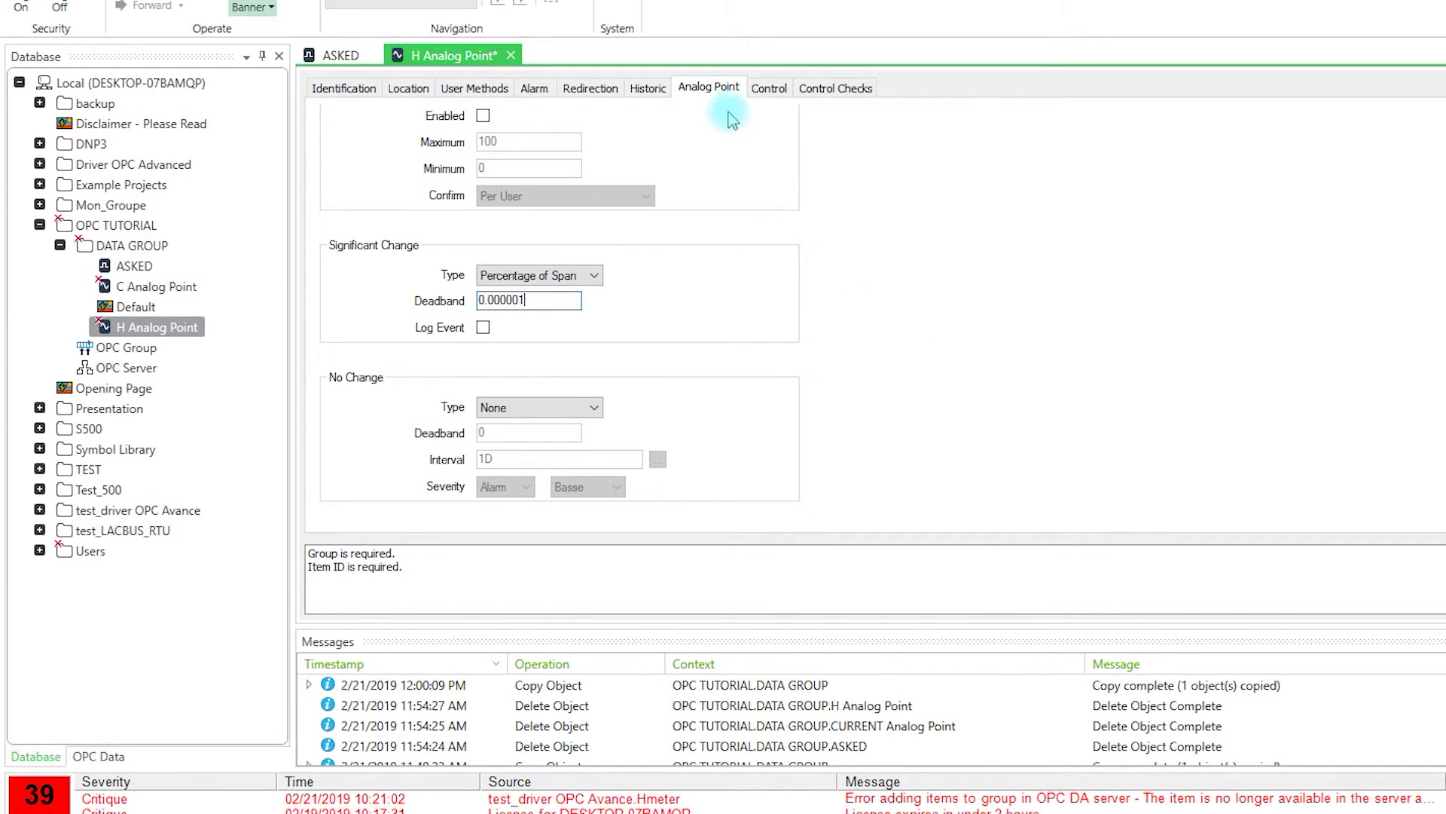
# Enable historic recording for H Analog Point and save it
pyautogui.click(648, 89)
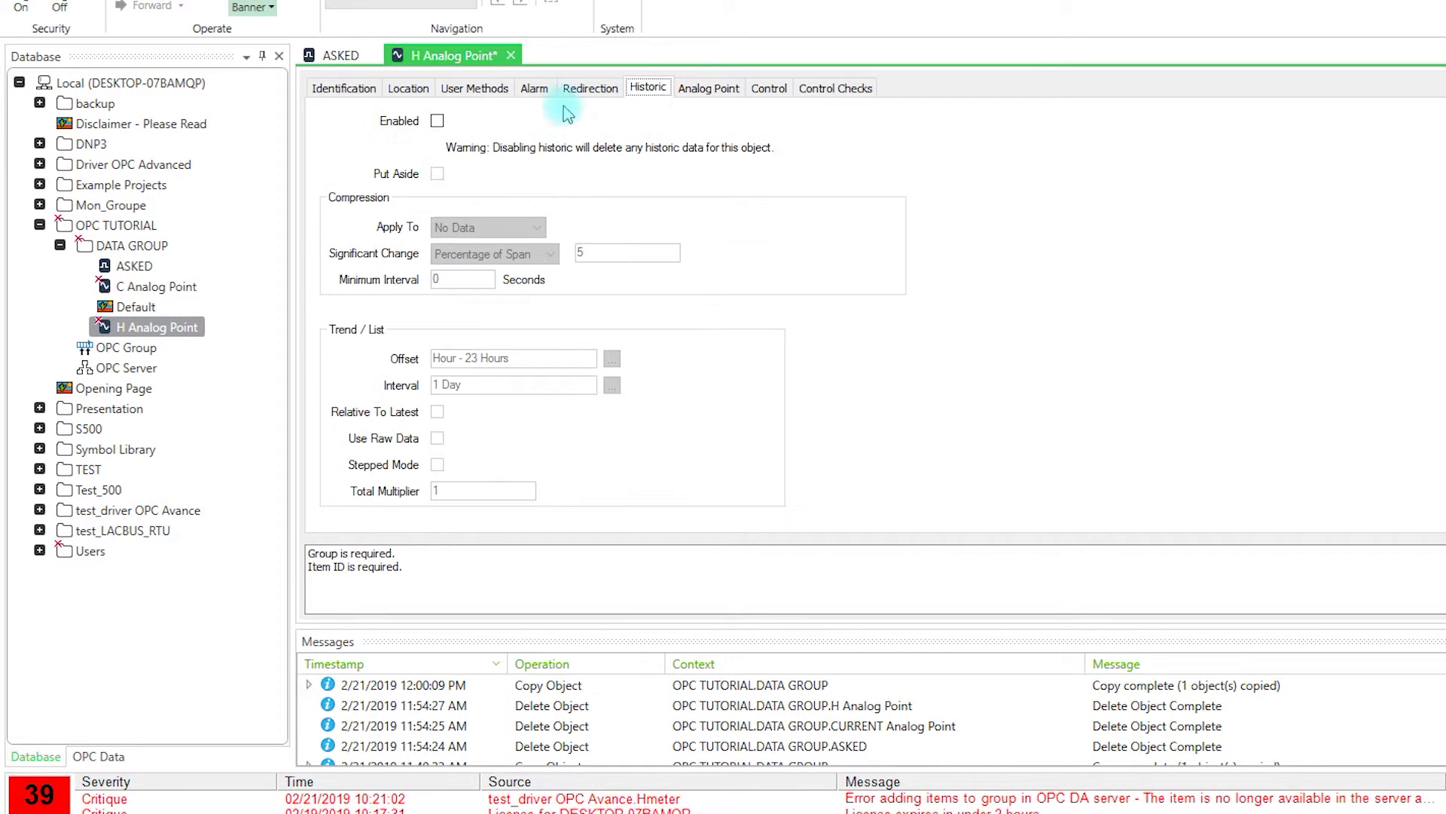
pyautogui.click(438, 122)
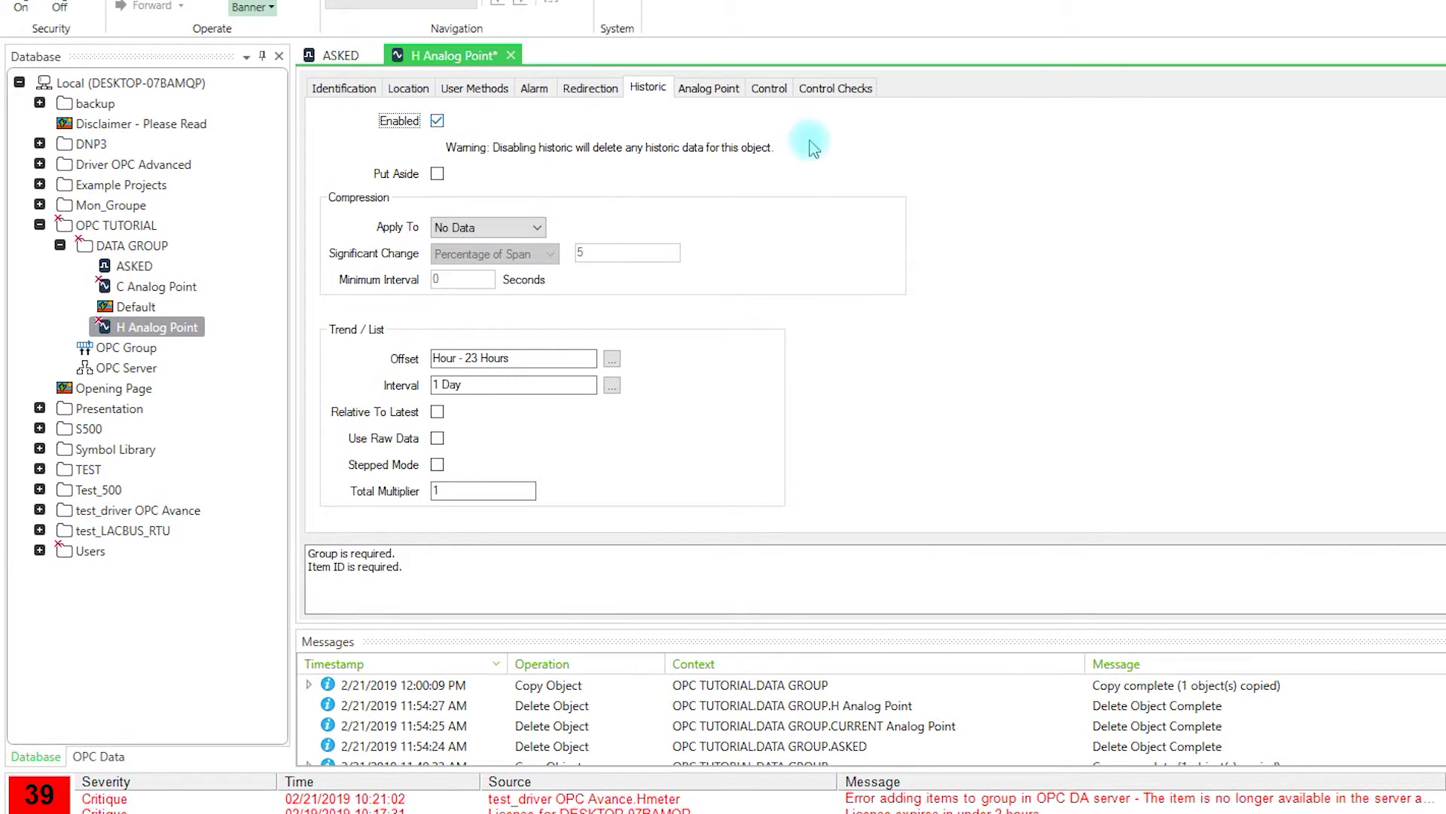
pyautogui.hotkey('ctrl', 's')
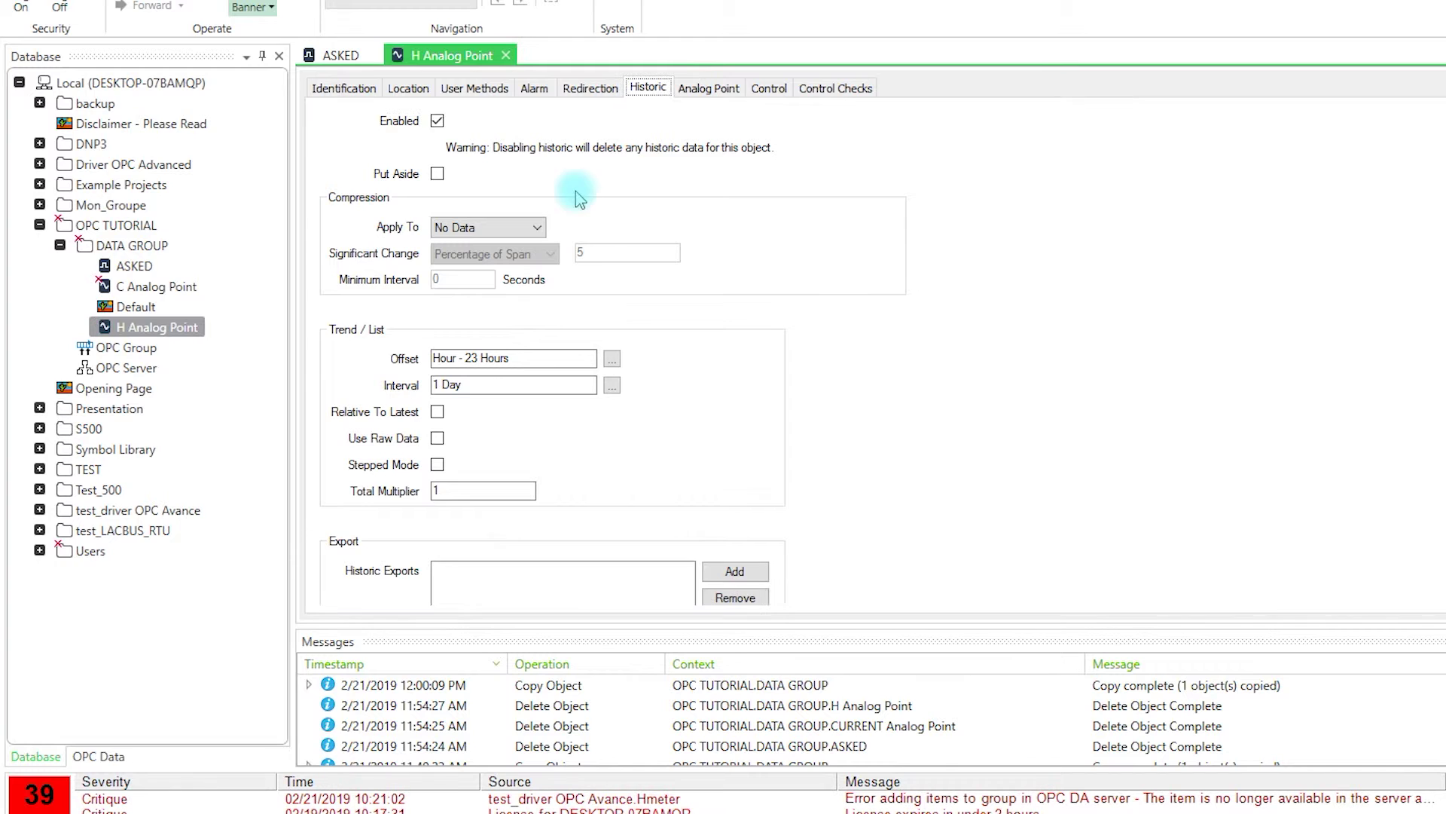
# Give C Analog Point Group OPC TUTORIAL.OPC Group and item S500_LLAV/S500/NI/Value
pyautogui.doubleClick(154, 294)
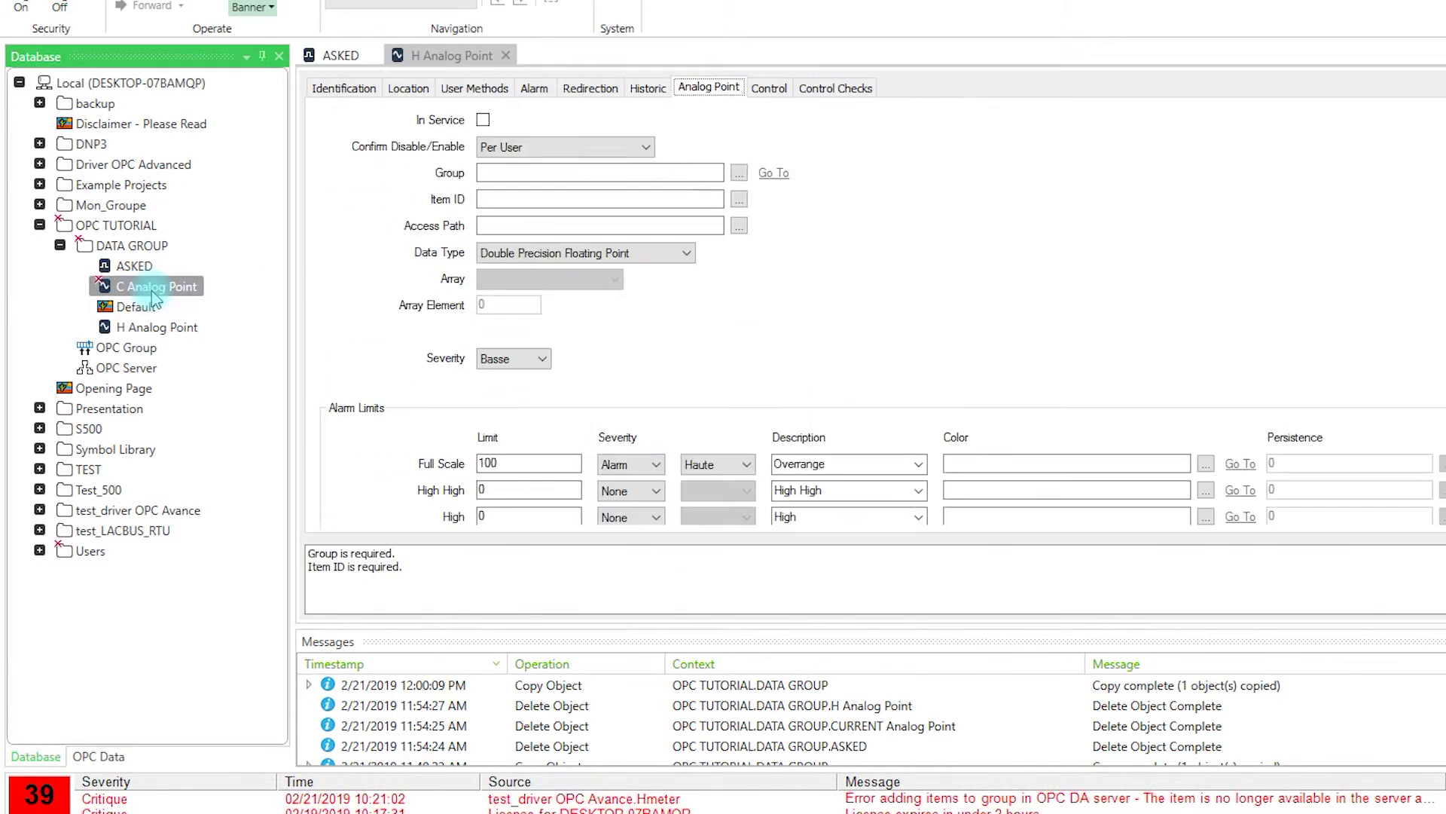
pyautogui.click(739, 174)
pyautogui.doubleClick(884, 227)
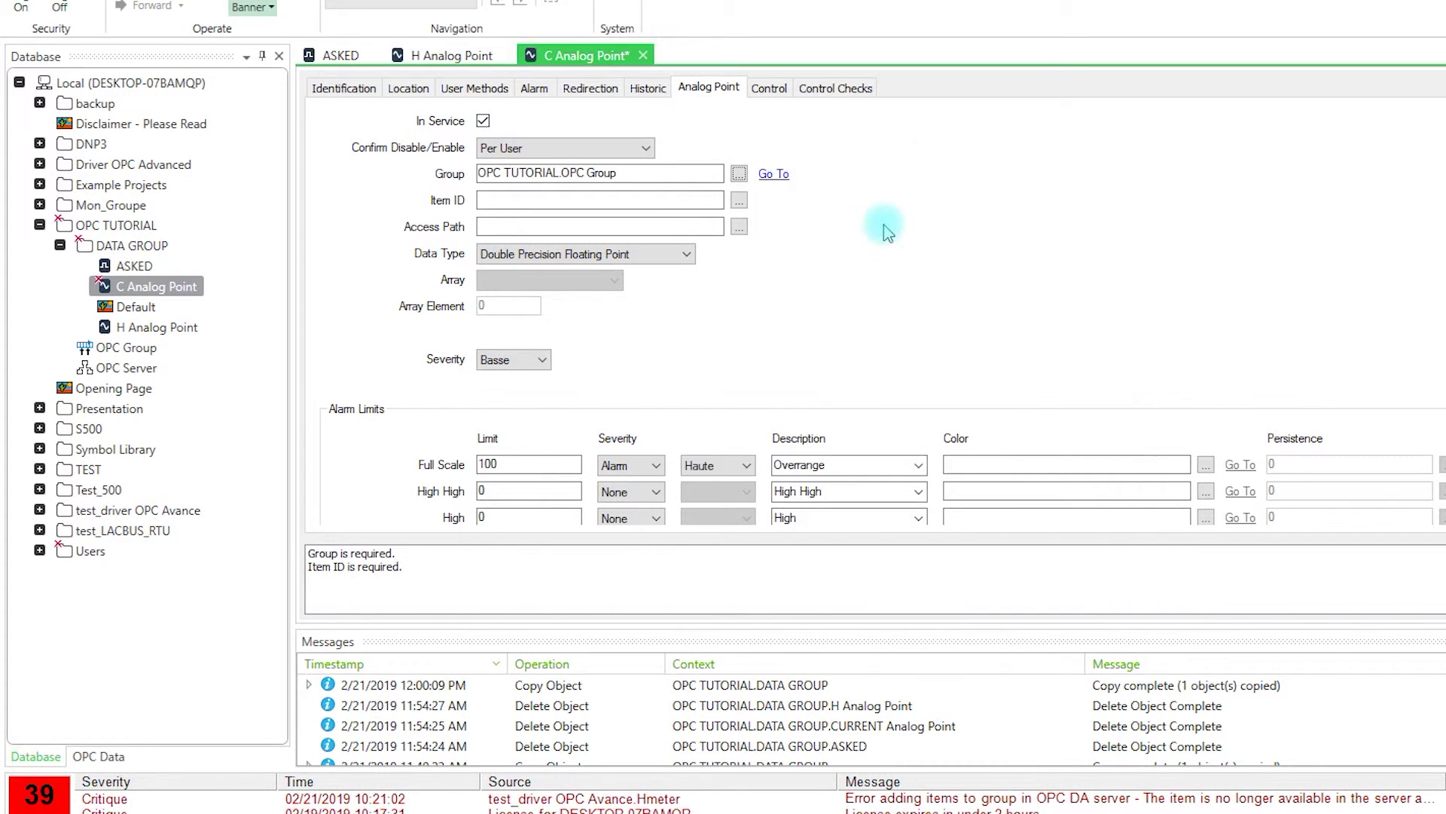
pyautogui.click(740, 200)
pyautogui.click(830, 257)
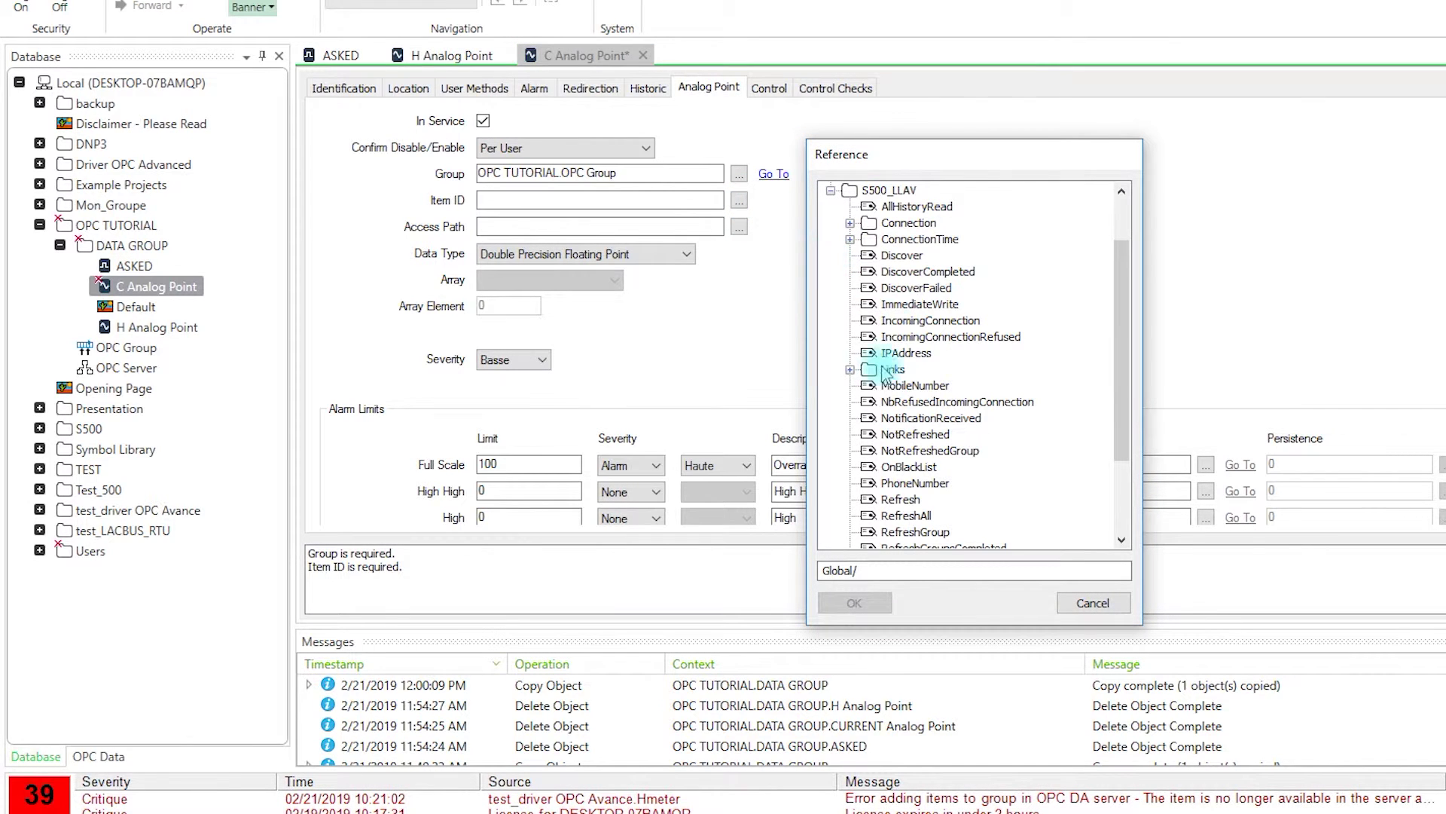
pyautogui.click(1122, 467)
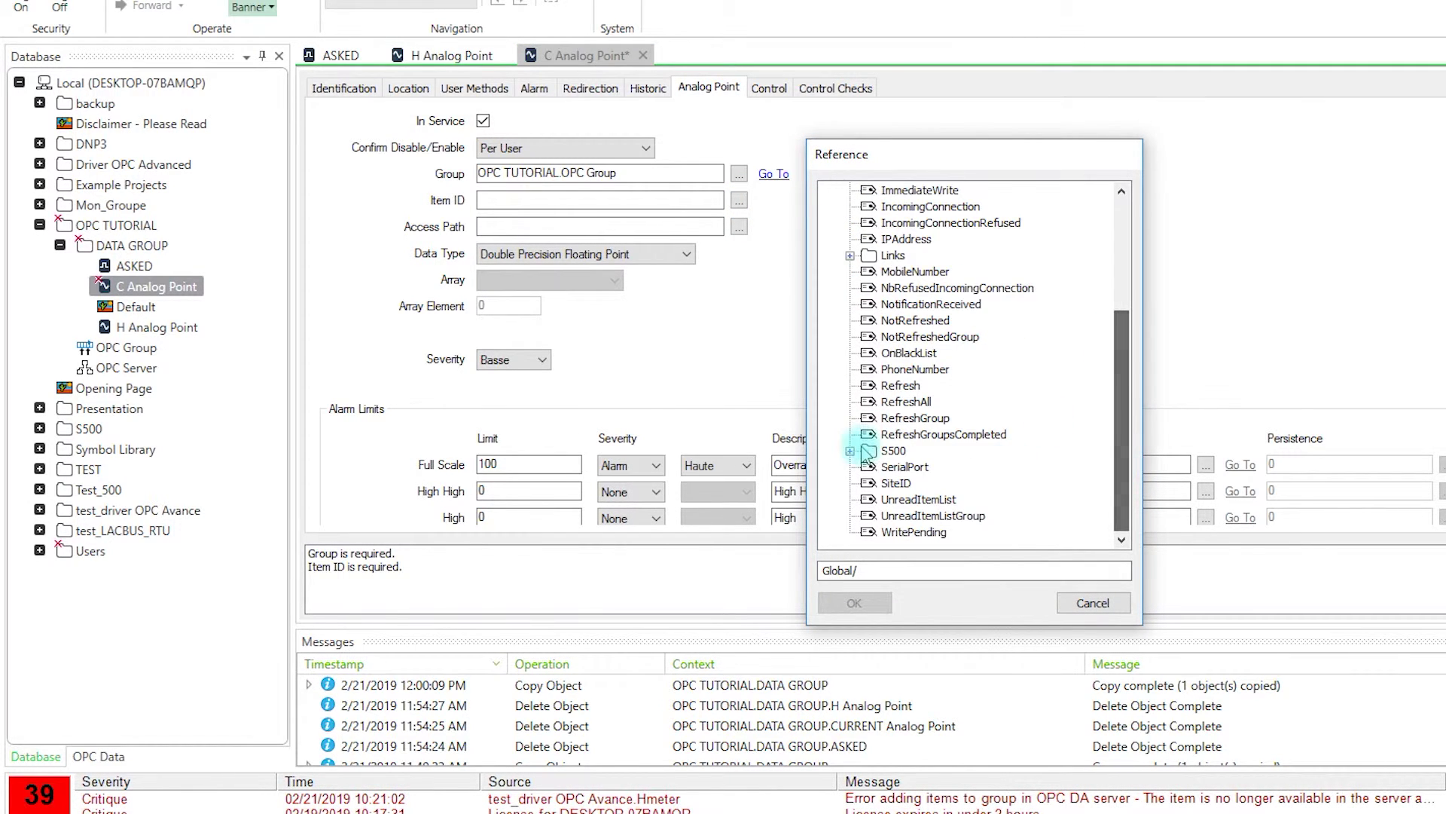
pyautogui.click(849, 450)
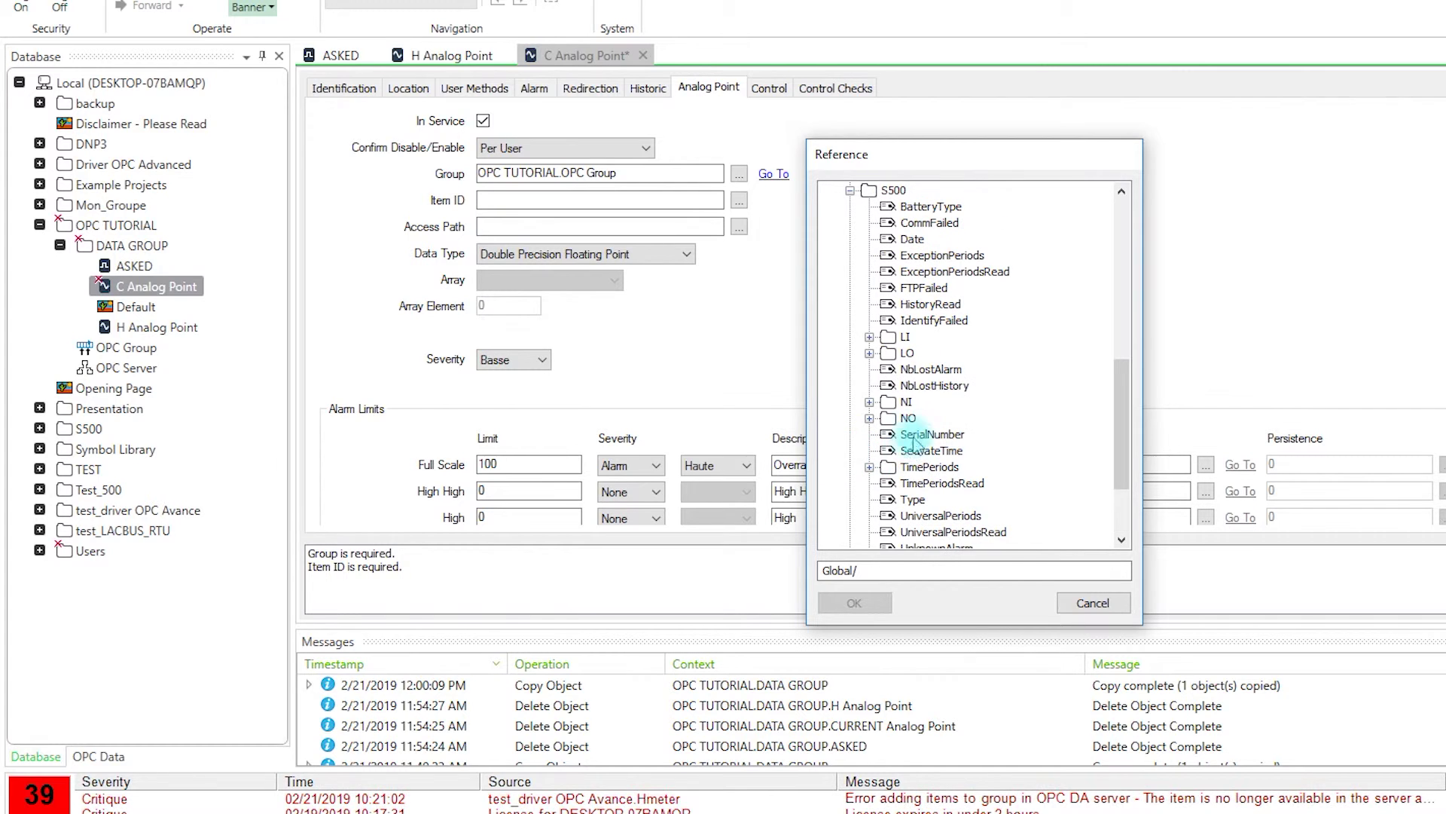
pyautogui.click(870, 403)
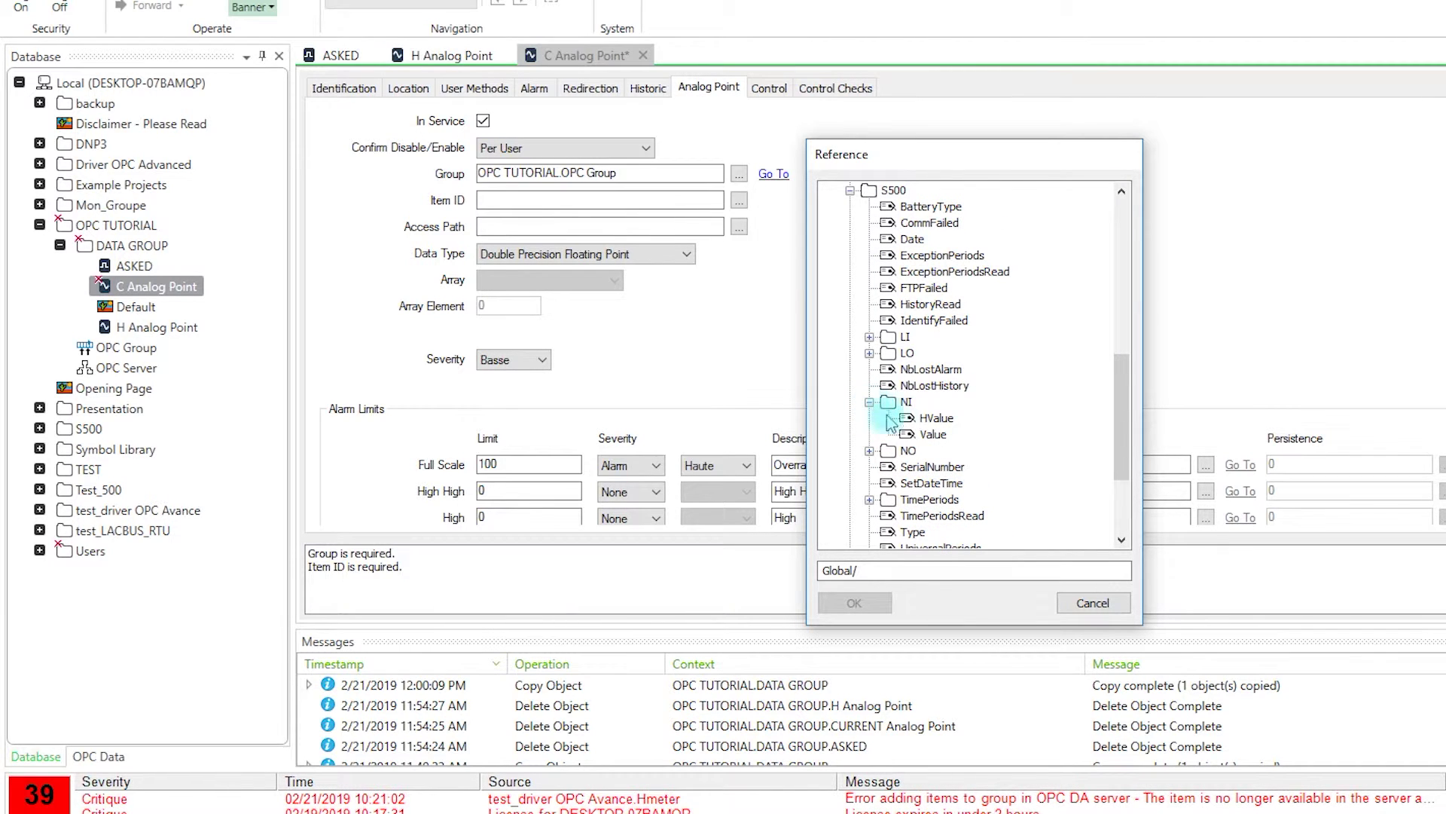
pyautogui.click(934, 435)
pyautogui.doubleClick(934, 436)
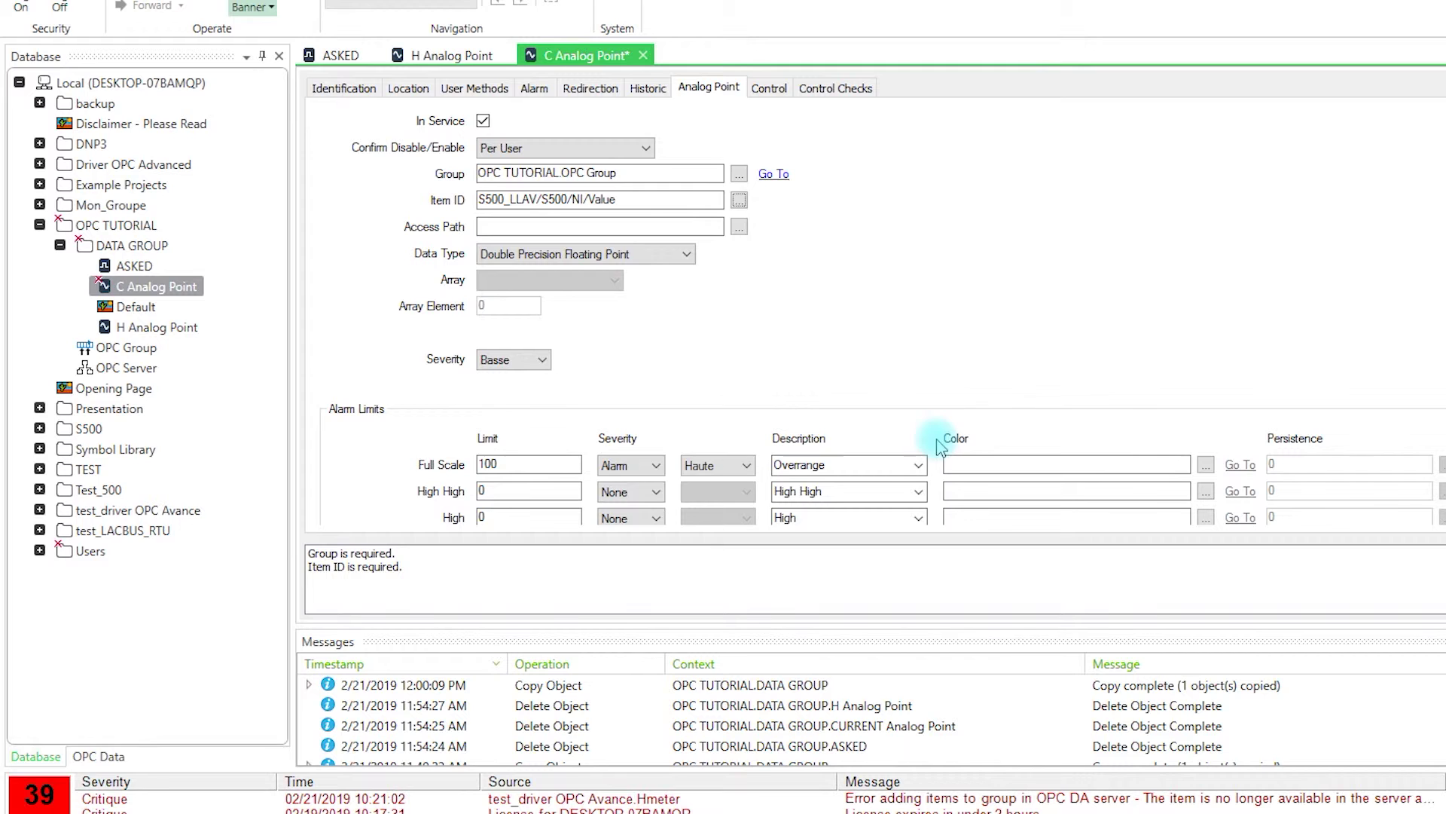
pyautogui.click(642, 207)
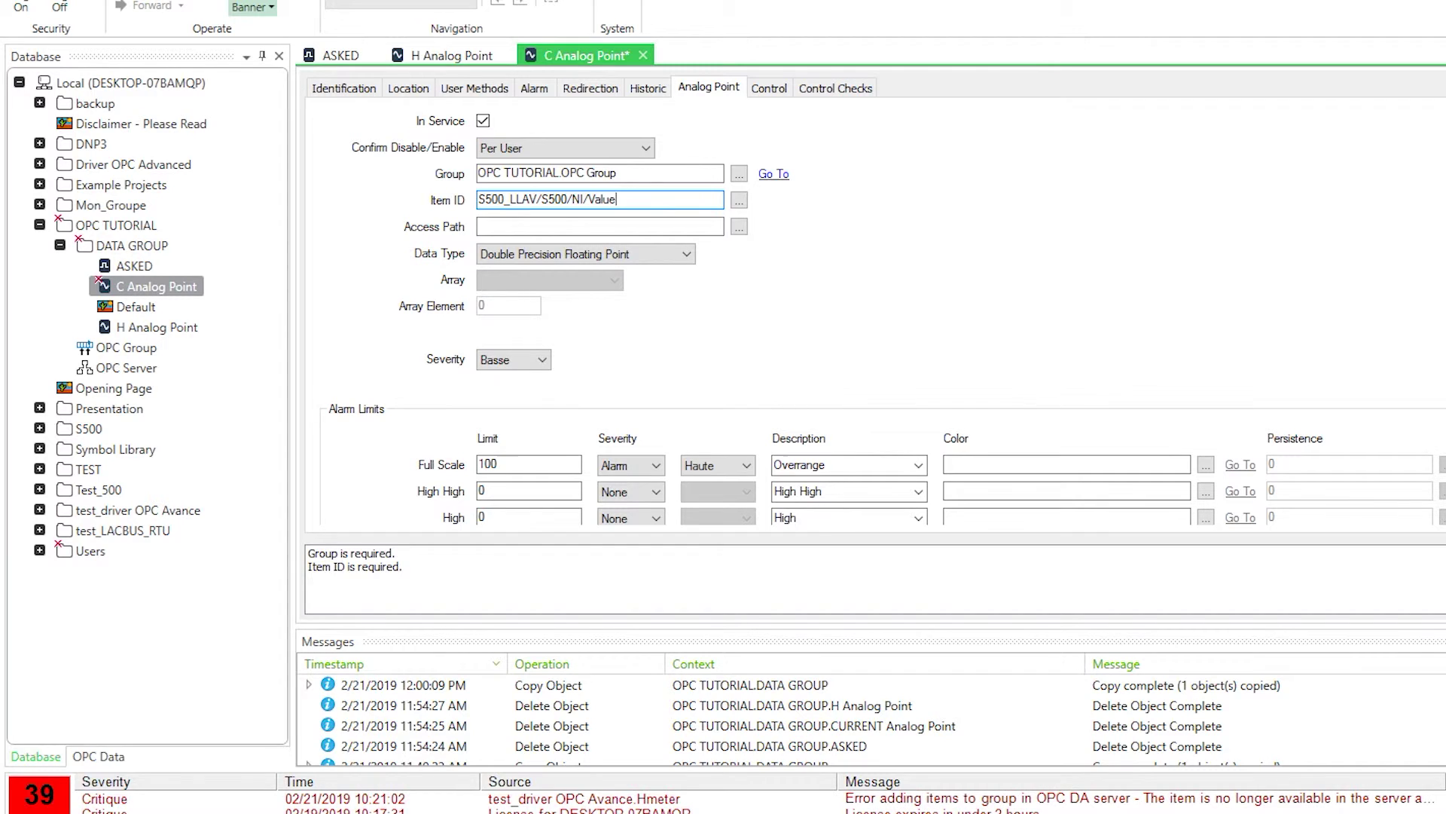
# Append (1) to the Item ID, making it S500_LLAV/S500/NI/Value(1)
pyautogui.click(602, 785)
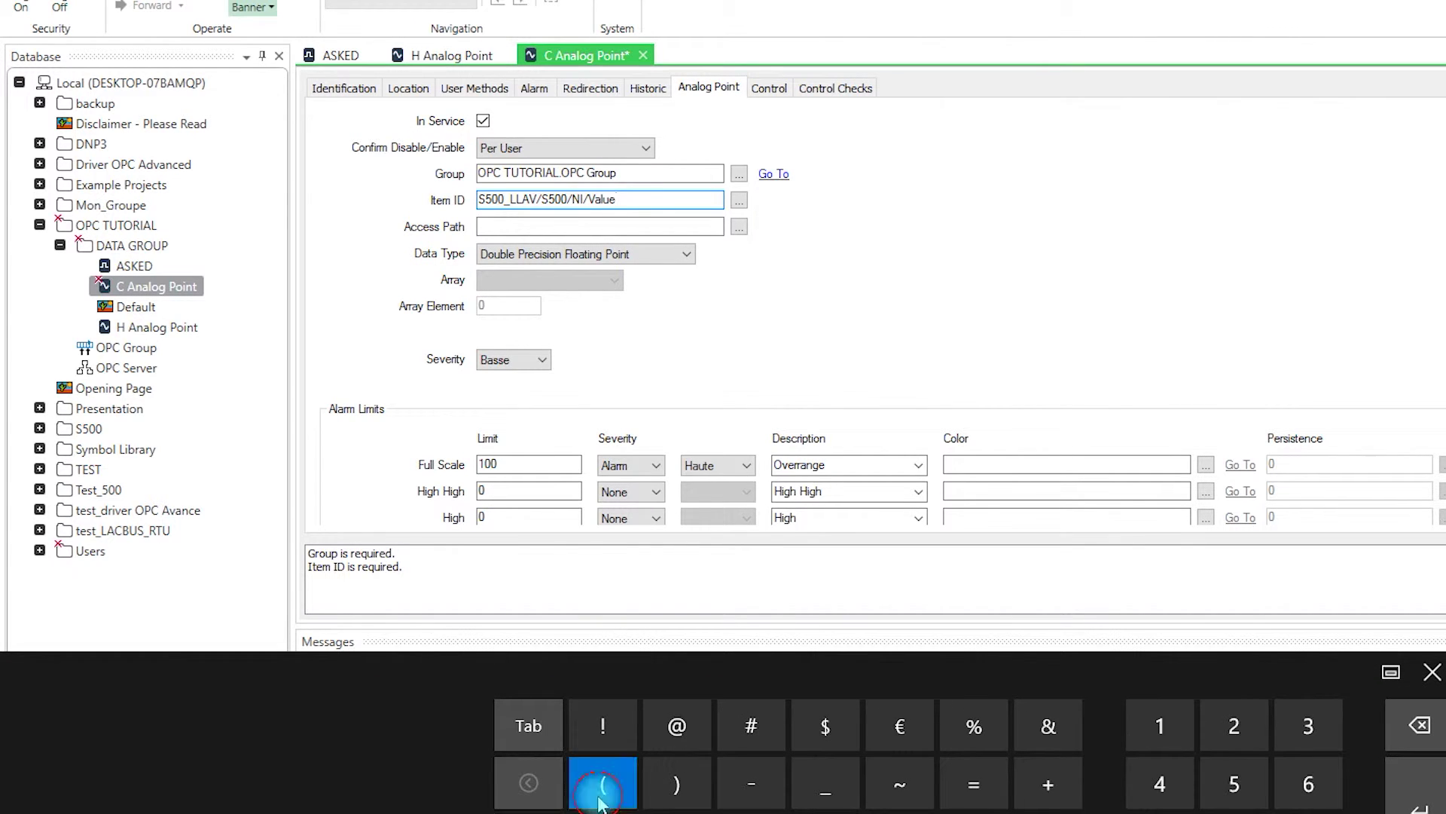
pyautogui.click(1175, 725)
pyautogui.click(682, 784)
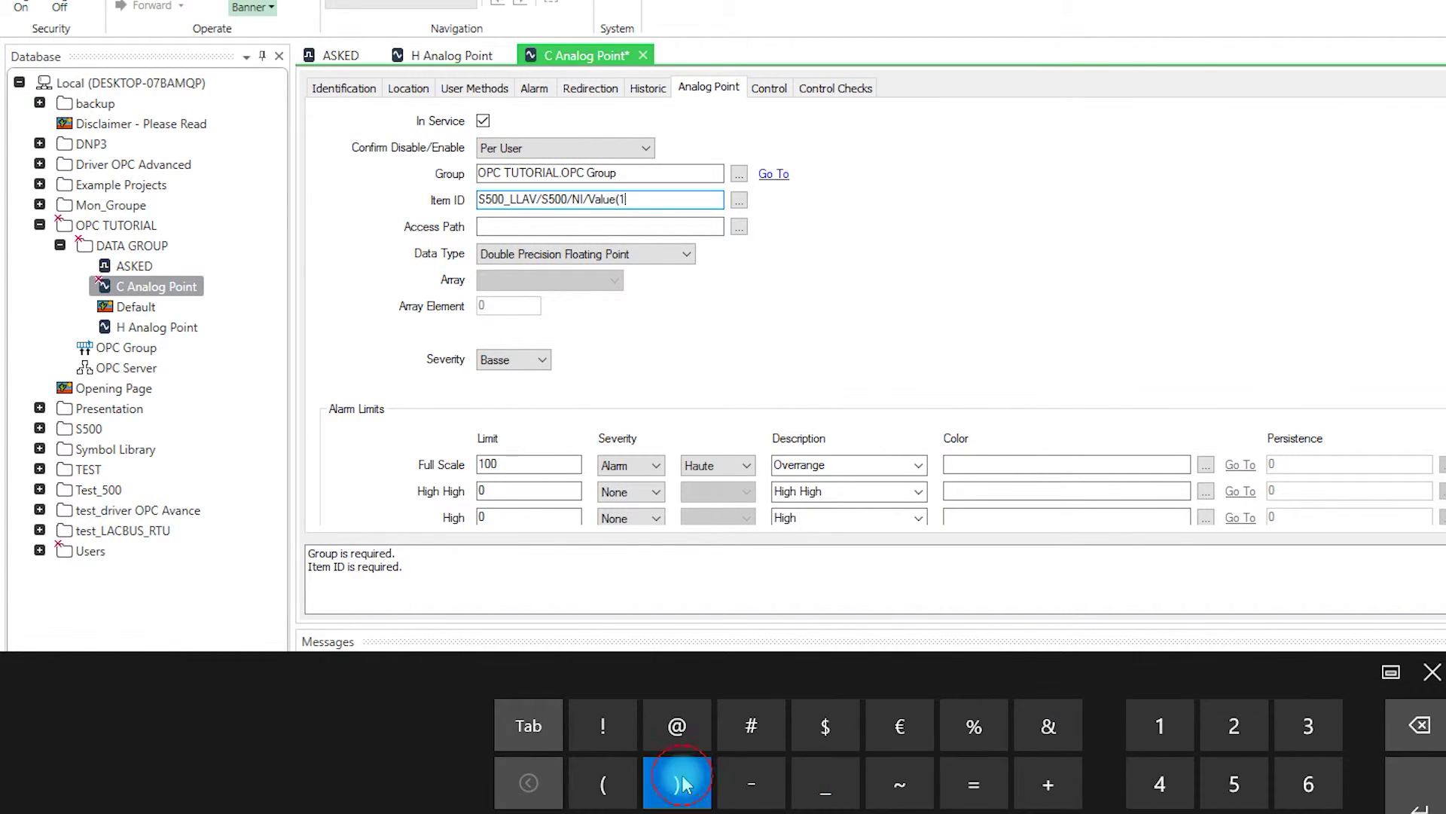
pyautogui.click(1431, 673)
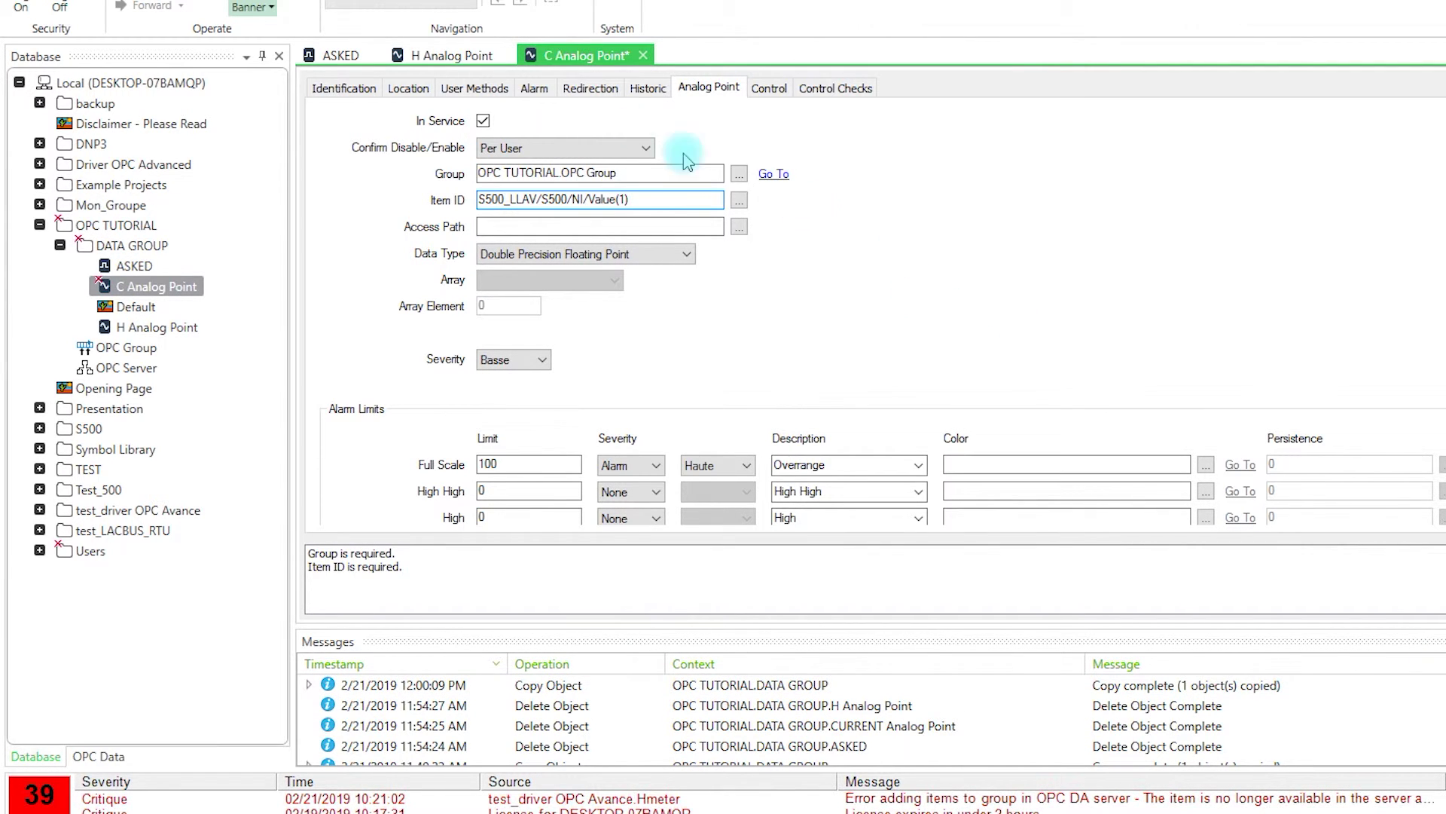
# Enable historic recording for C Analog Point
pyautogui.click(648, 88)
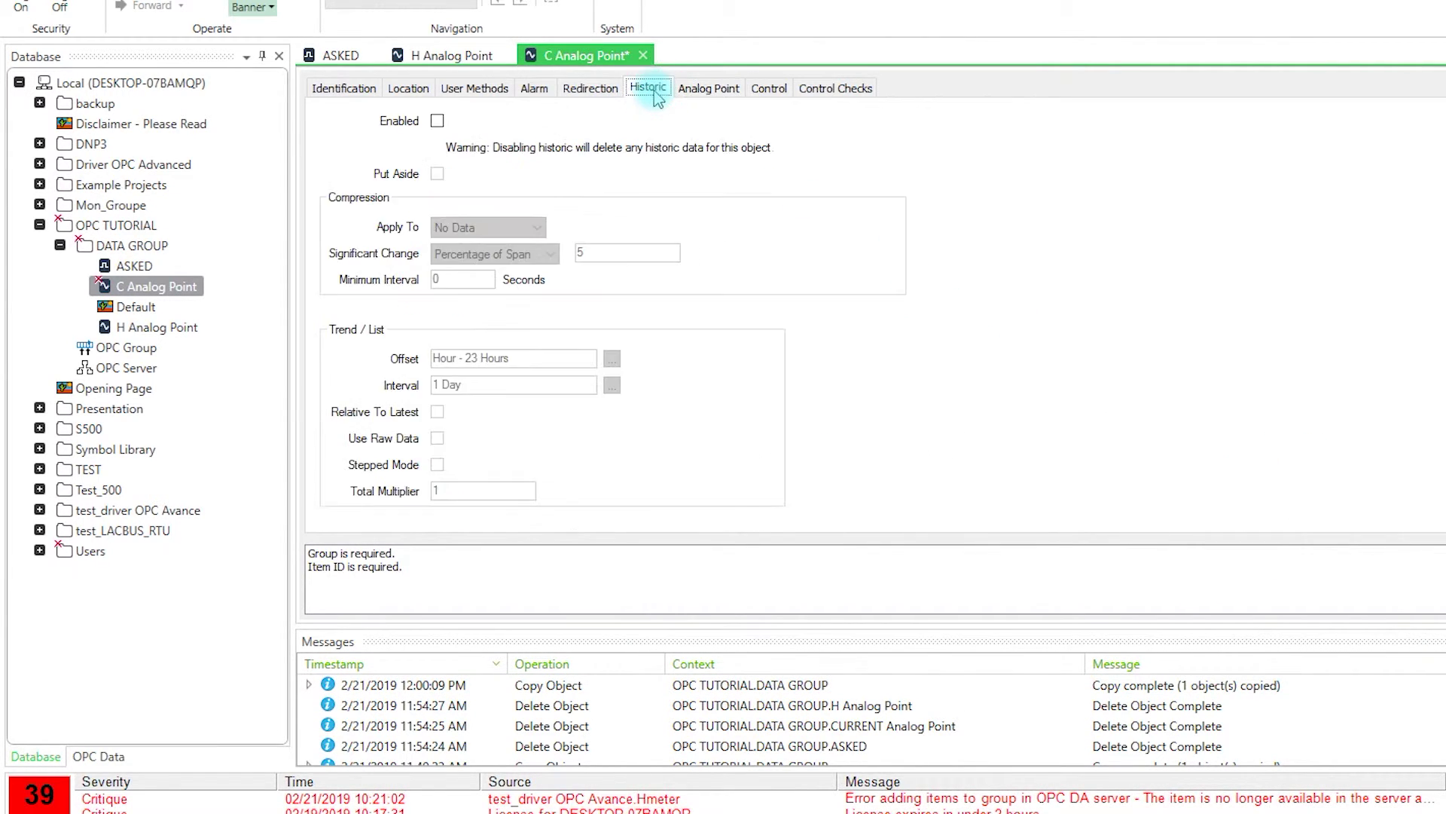
pyautogui.click(438, 121)
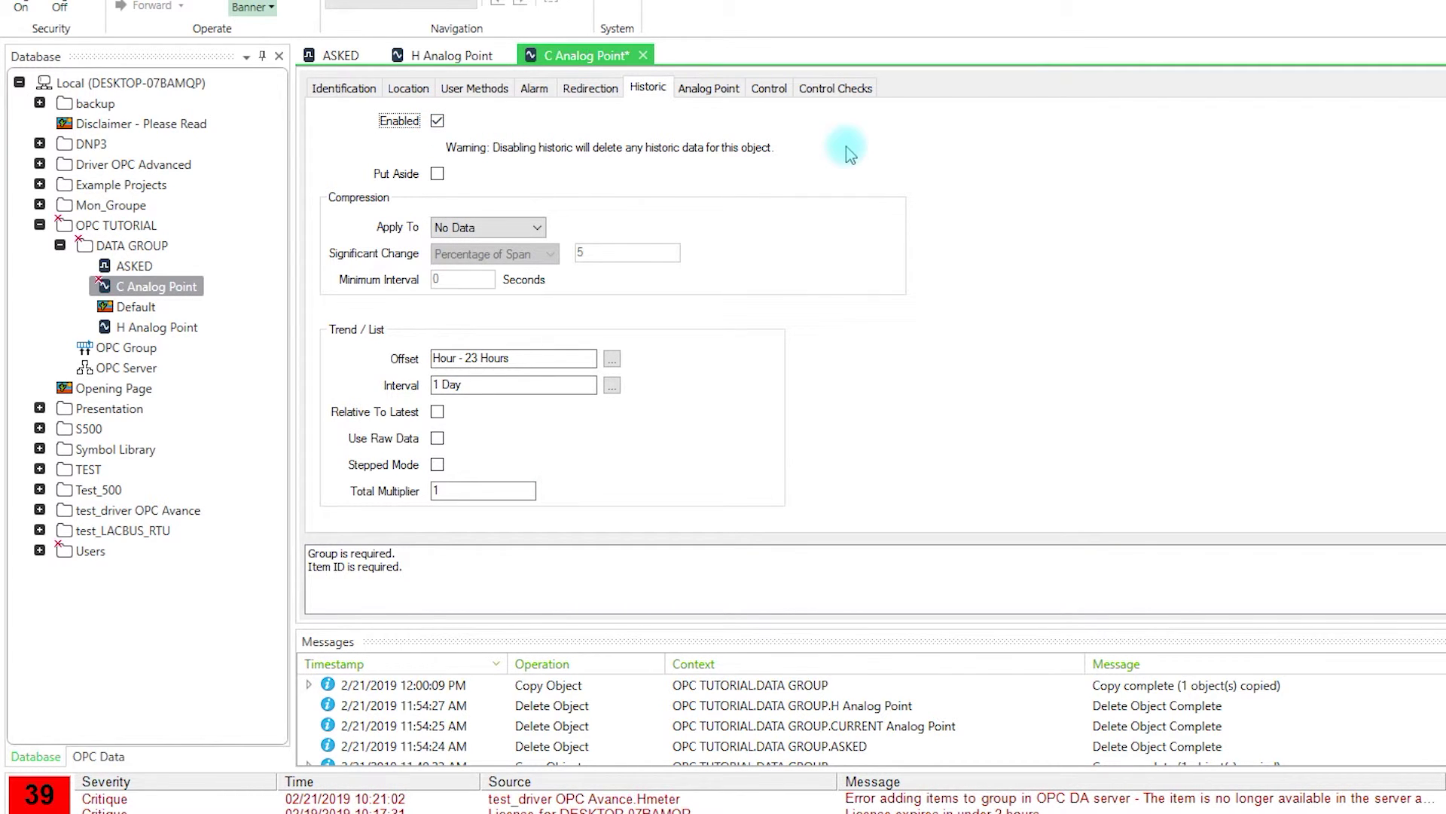
pyautogui.click(709, 88)
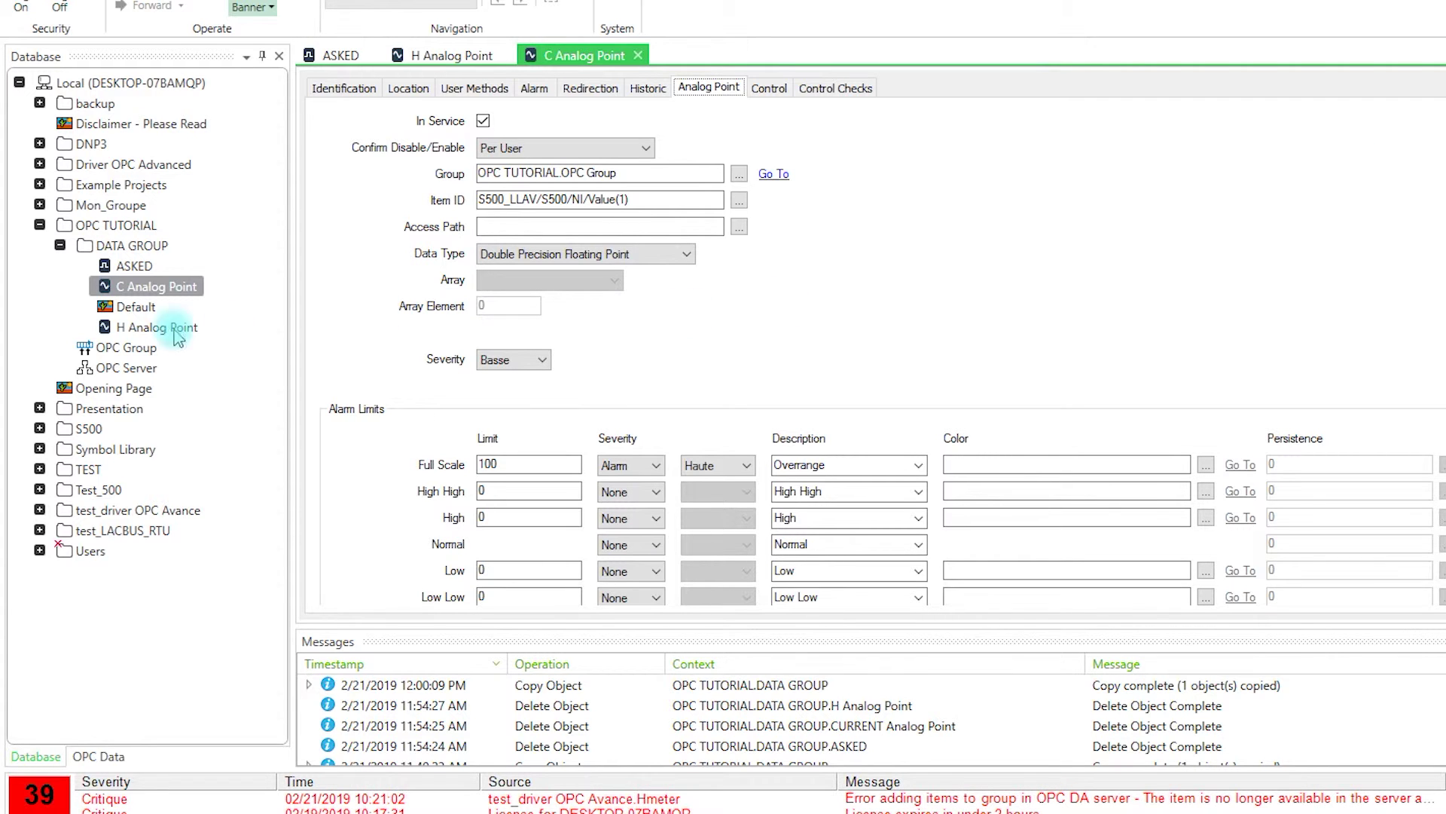
# Open the Default mimic and place ASKED on it as a name label
pyautogui.doubleClick(127, 309)
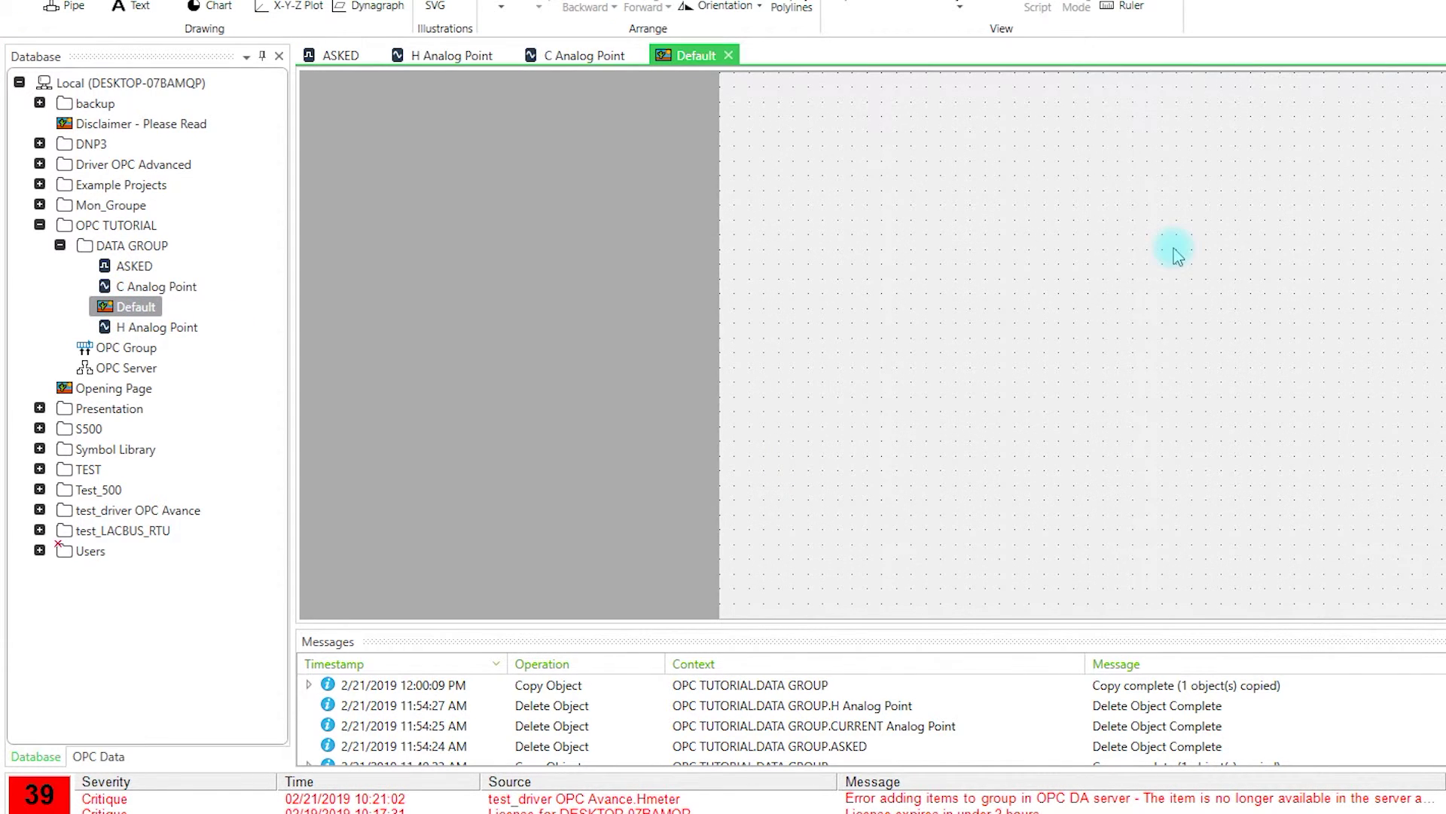
pyautogui.moveTo(119, 266); pyautogui.dragTo(1043, 172)
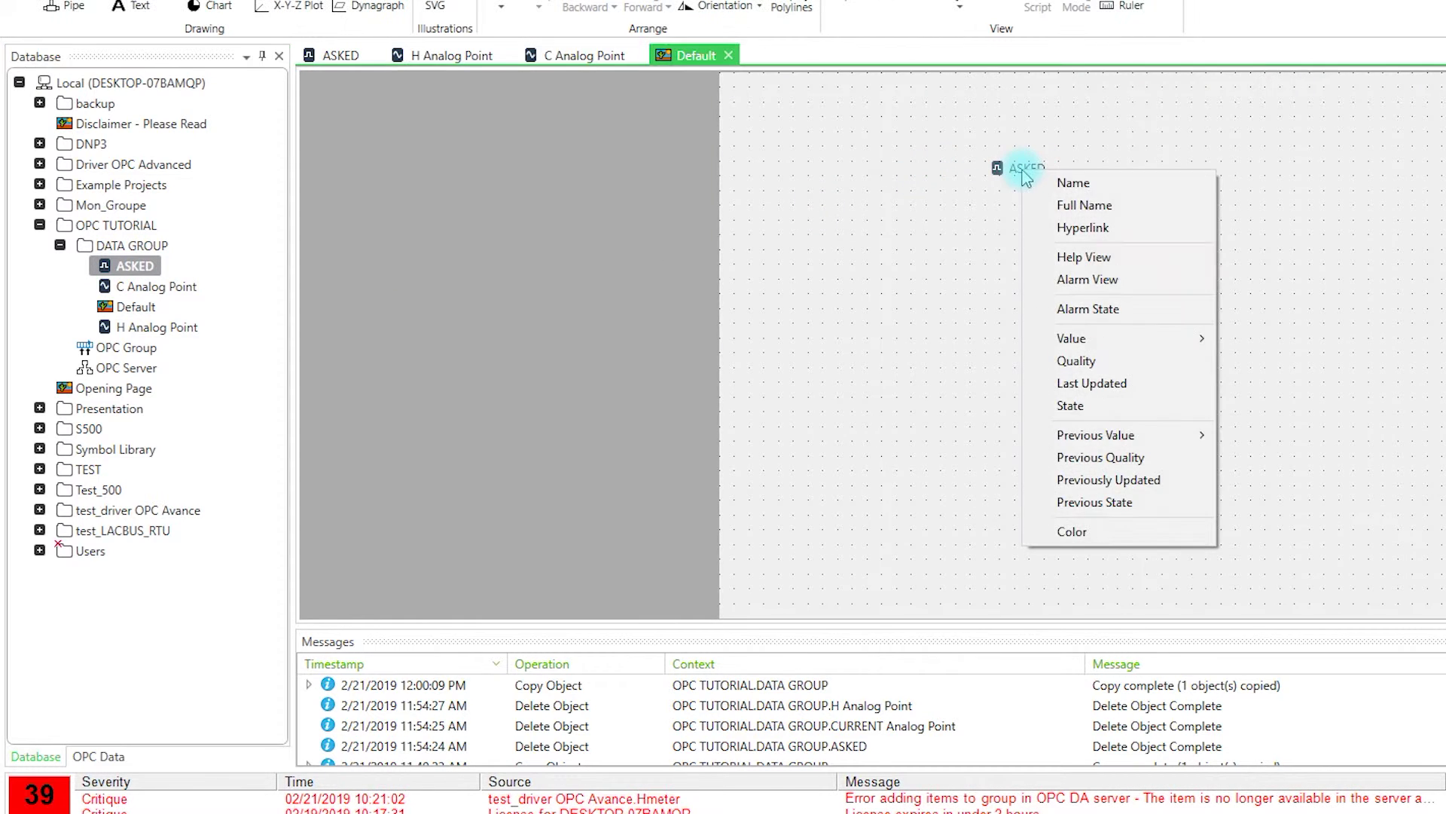
pyautogui.click(1079, 184)
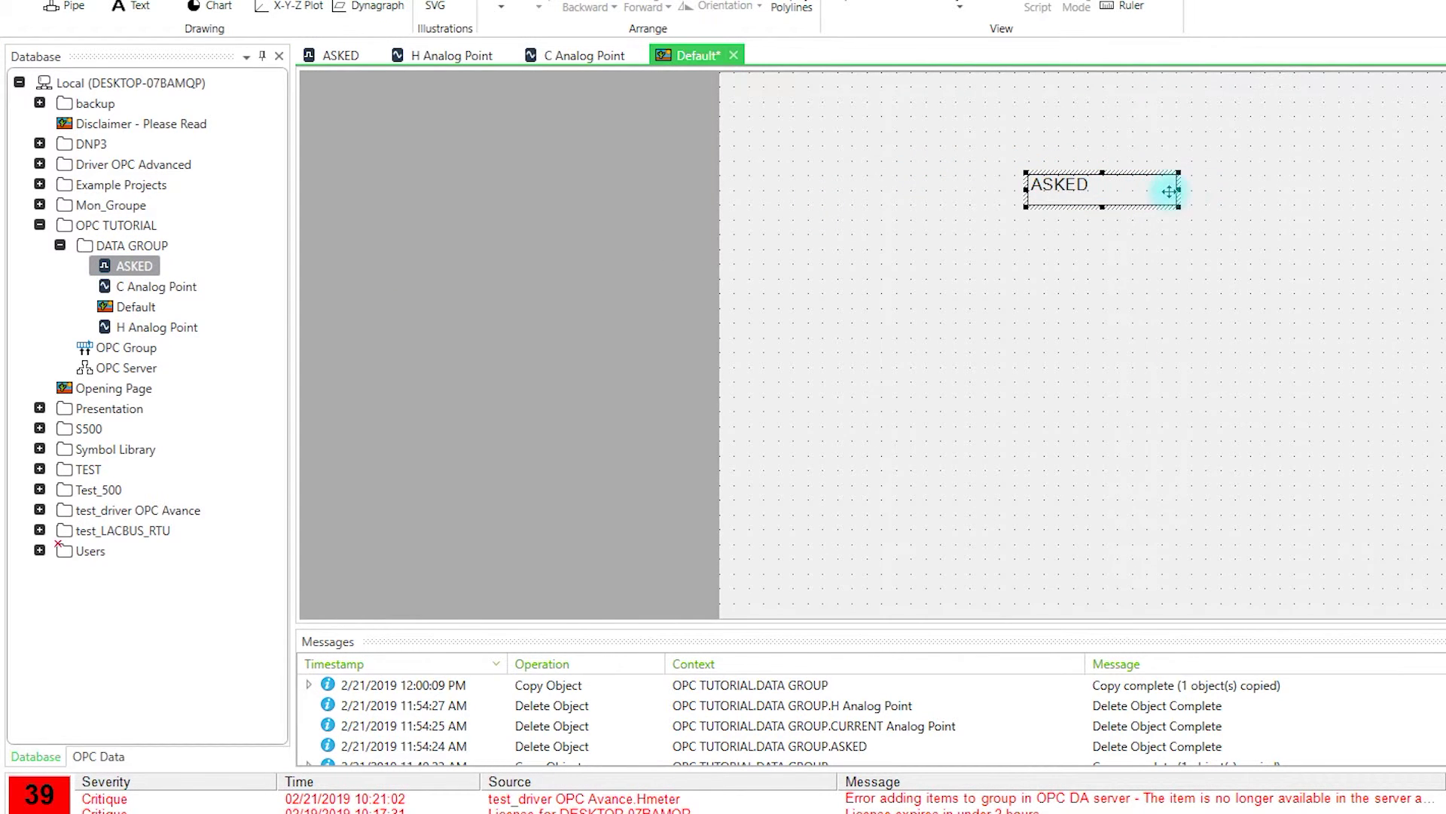
pyautogui.moveTo(1179, 189); pyautogui.dragTo(1112, 184)
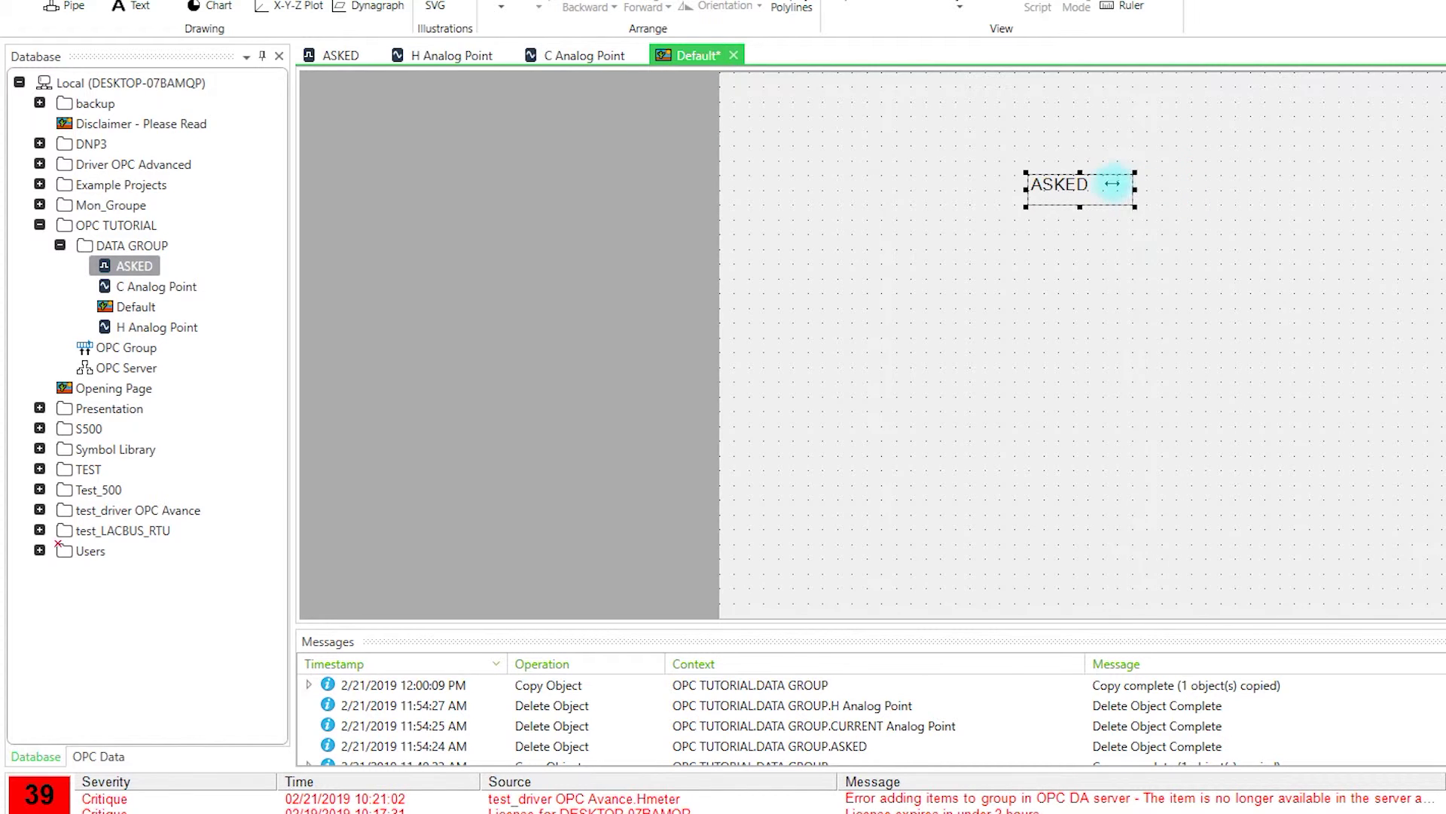
# Add a C Analog Point row showing its name, live value and last-updated time
pyautogui.moveTo(121, 287); pyautogui.dragTo(916, 286)
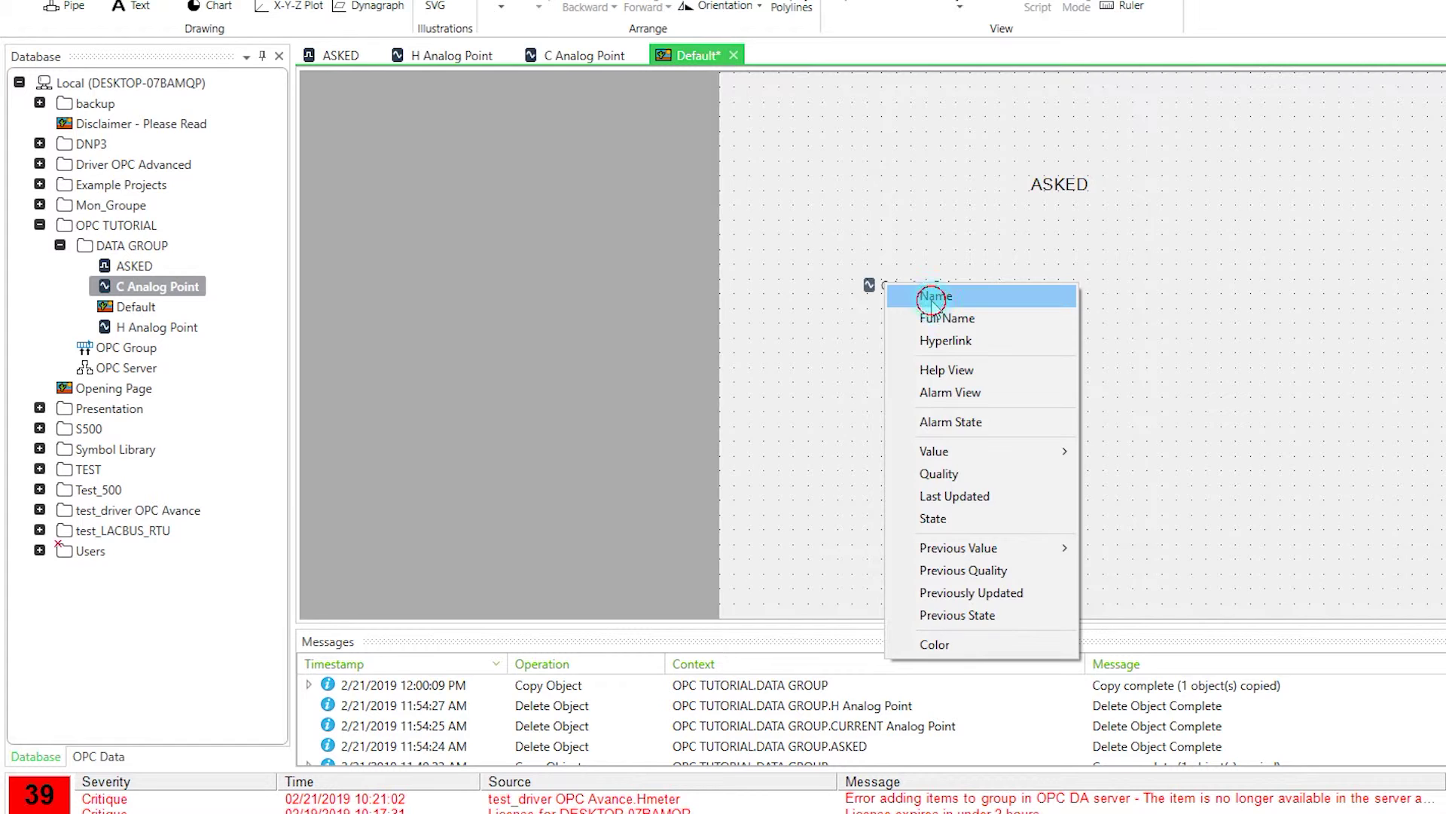
pyautogui.click(937, 296)
pyautogui.moveTo(145, 285); pyautogui.dragTo(1132, 320)
pyautogui.moveTo(1194, 461)
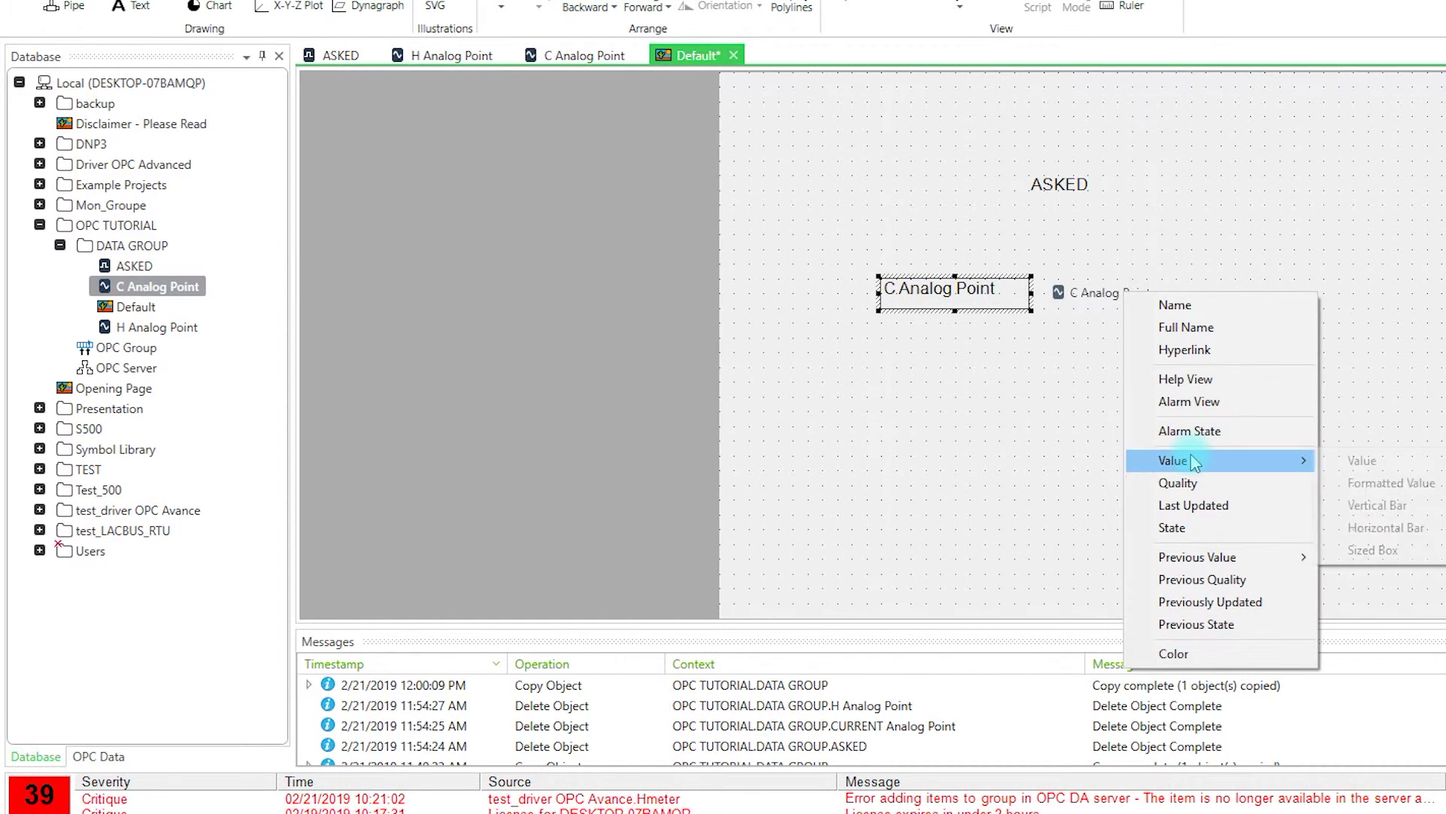
pyautogui.click(1360, 461)
pyautogui.moveTo(145, 286); pyautogui.dragTo(1376, 318)
pyautogui.click(1428, 526)
pyautogui.moveTo(1130, 302); pyautogui.dragTo(1060, 292)
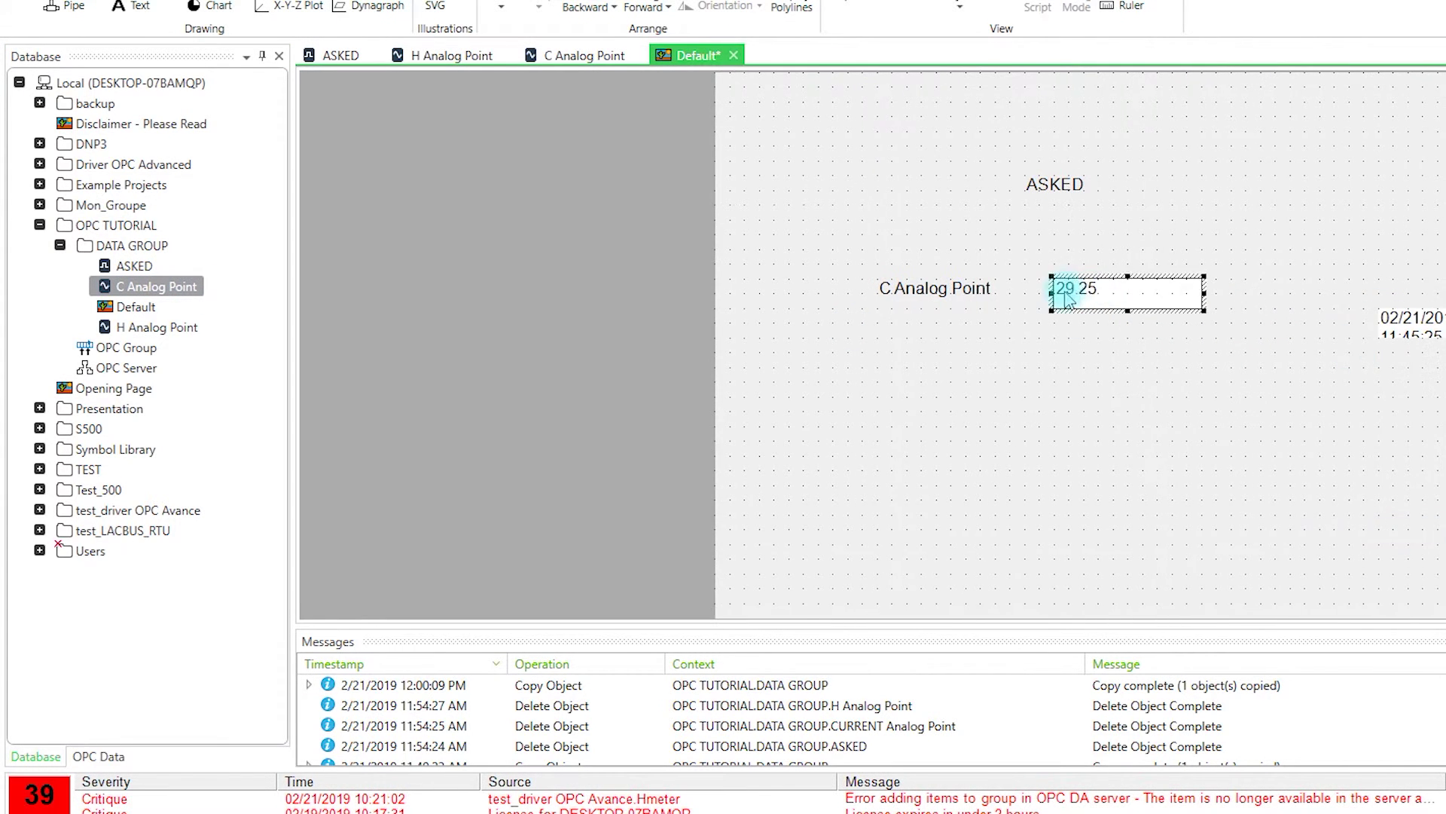
pyautogui.moveTo(1442, 302); pyautogui.dragTo(1285, 293)
pyautogui.moveTo(1382, 292); pyautogui.dragTo(1443, 293)
# Add a matching H Analog Point row with name, value and timestamp below it
pyautogui.moveTo(159, 327); pyautogui.dragTo(1104, 377)
pyautogui.click(987, 380)
pyautogui.click(1340, 455)
pyautogui.moveTo(328, 320); pyautogui.dragTo(1241, 378)
pyautogui.click(1388, 588)
pyautogui.moveTo(1389, 384); pyautogui.dragTo(1441, 383)
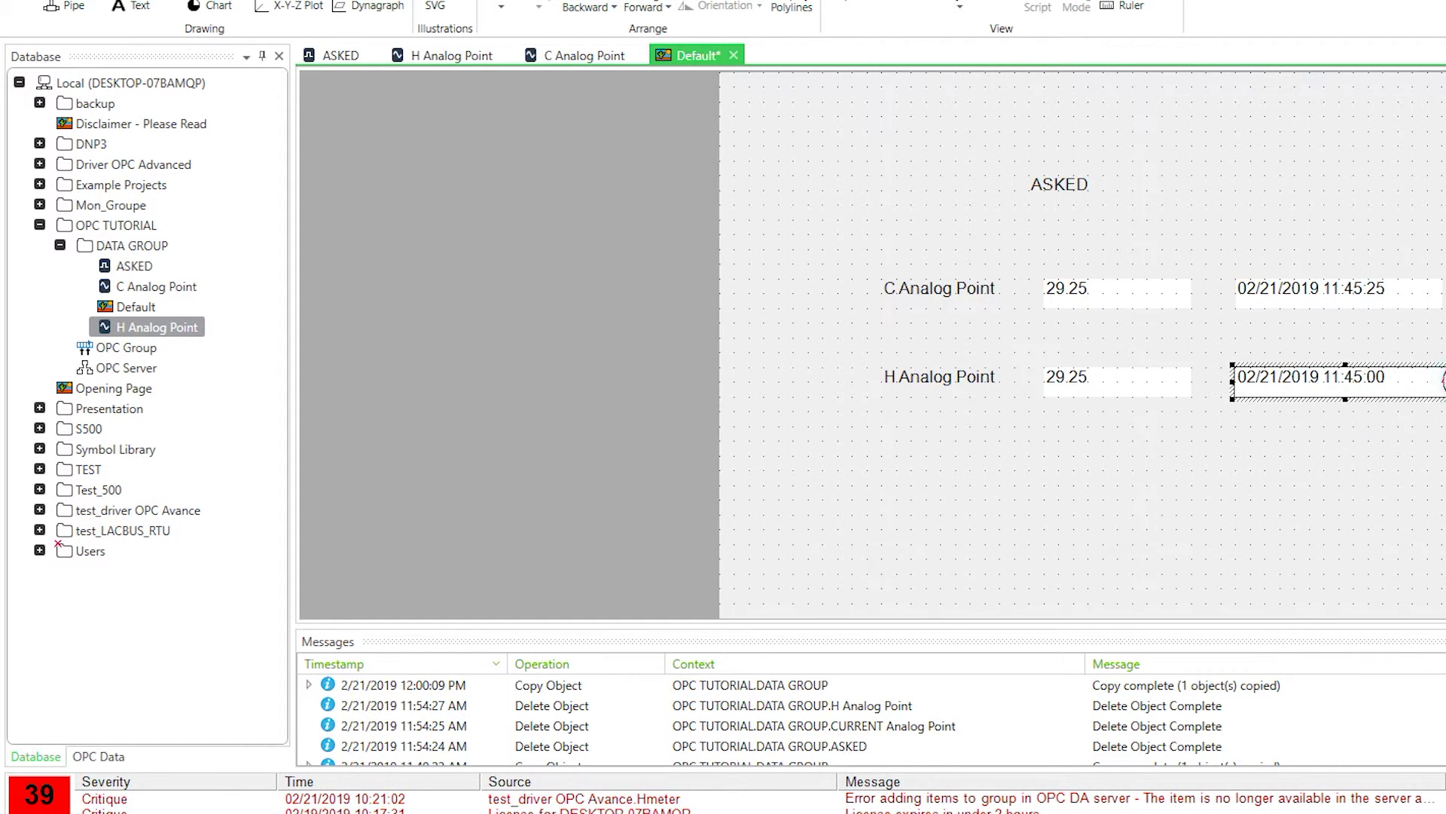
pyautogui.click(1379, 329)
# Run the mimic live and send a START control command to ASKED
pyautogui.click(1068, 196)
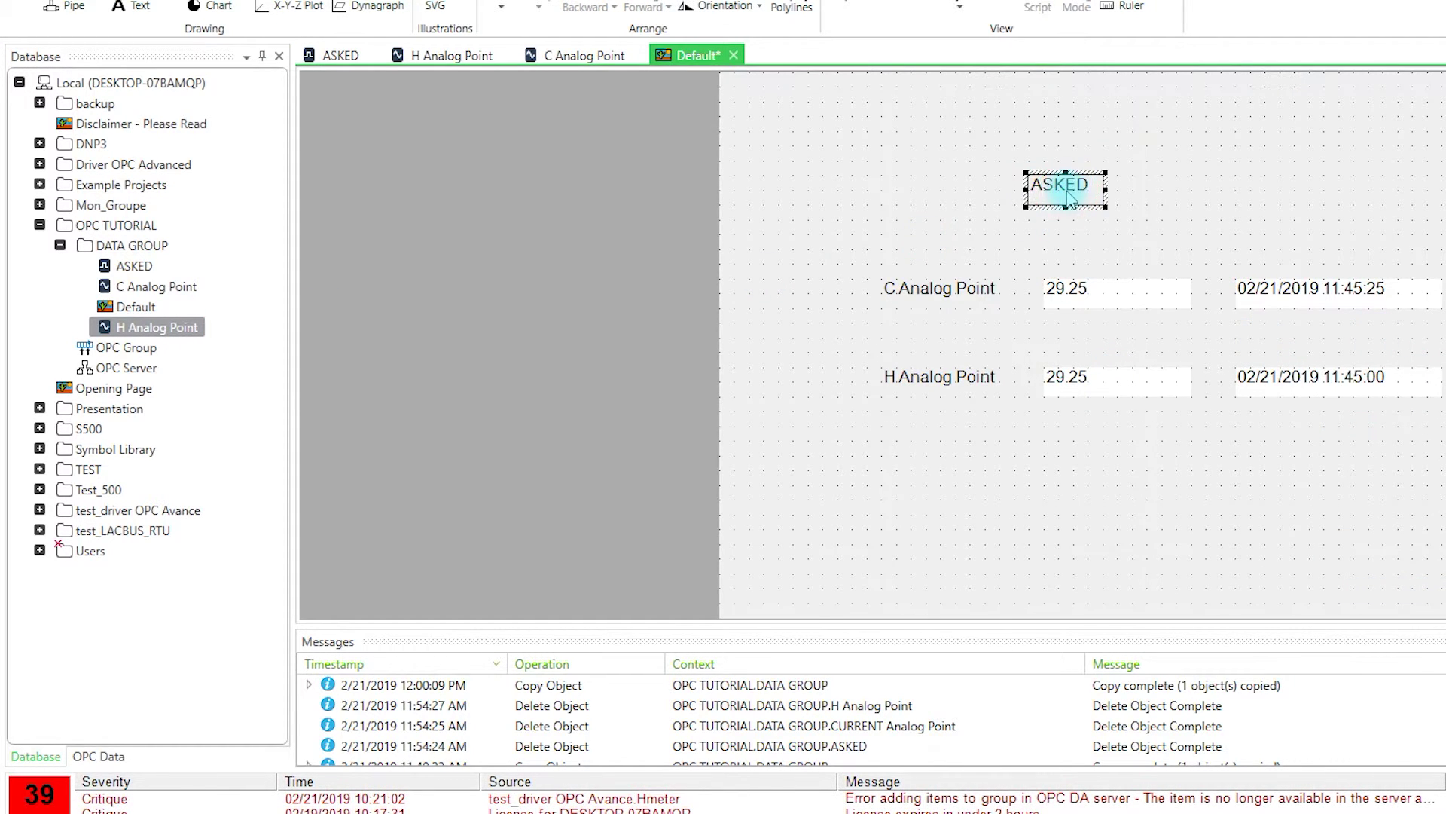
pyautogui.press('F5')
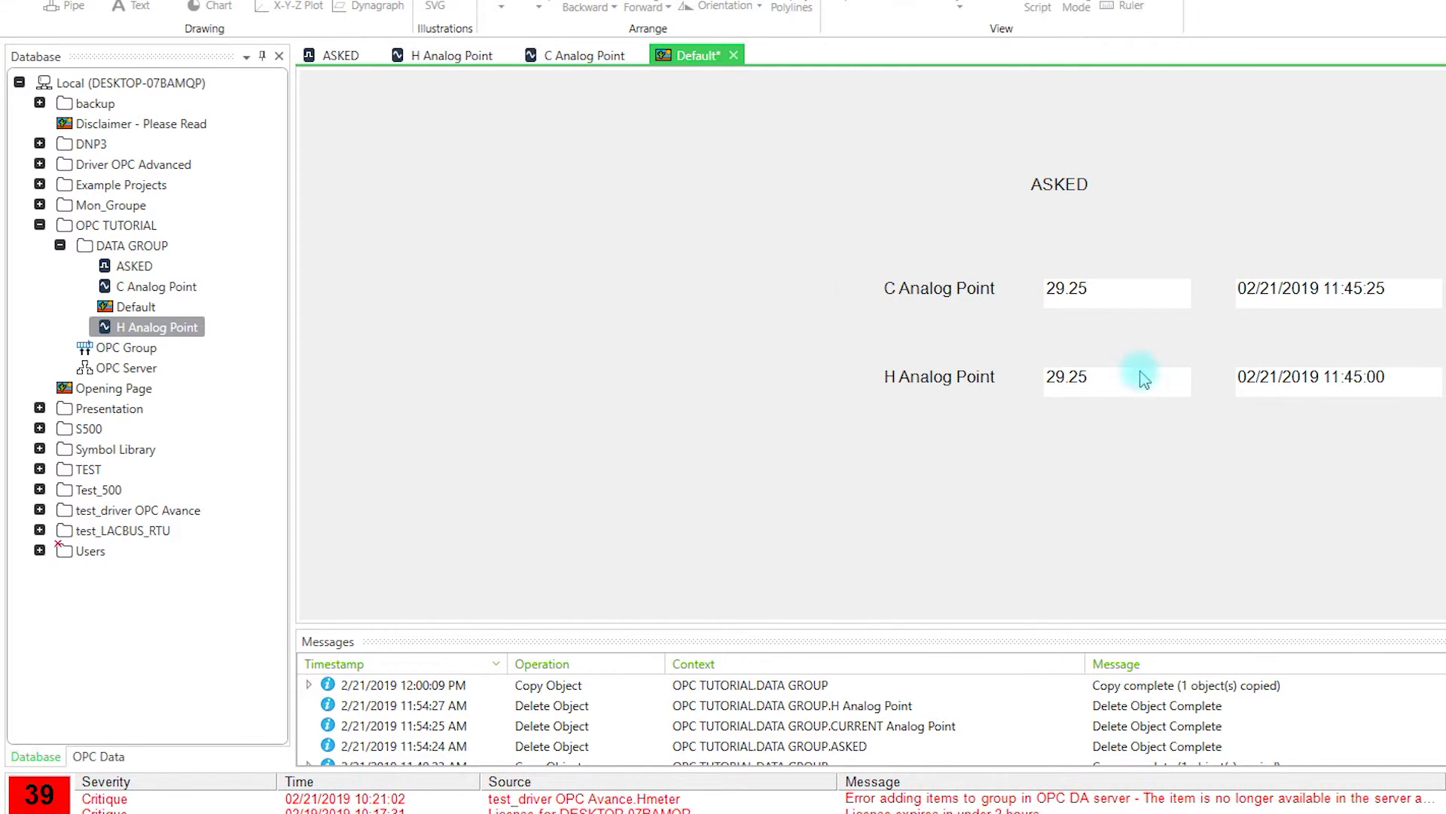
pyautogui.rightClick(1058, 191)
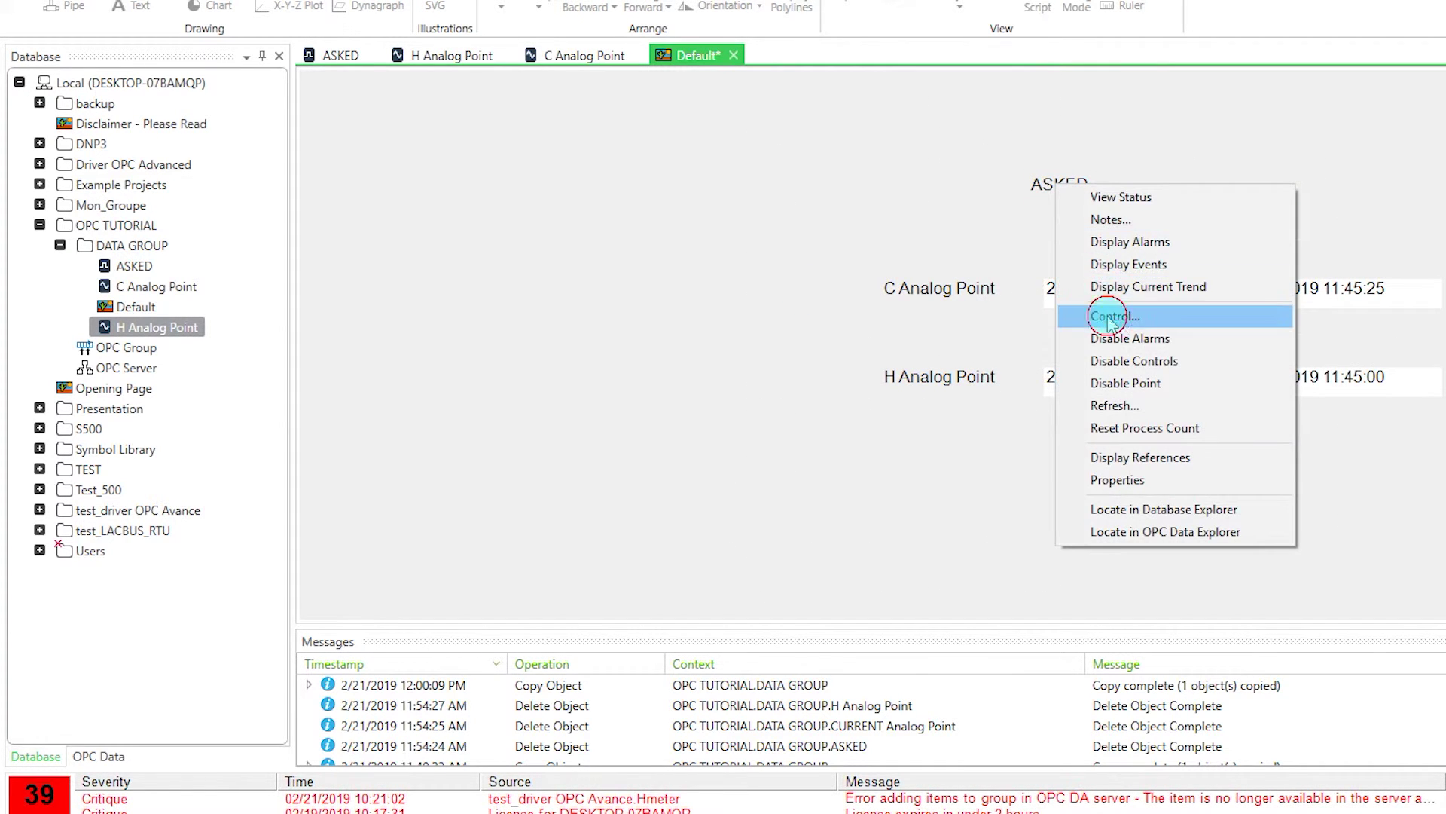
pyautogui.click(1115, 315)
pyautogui.click(938, 424)
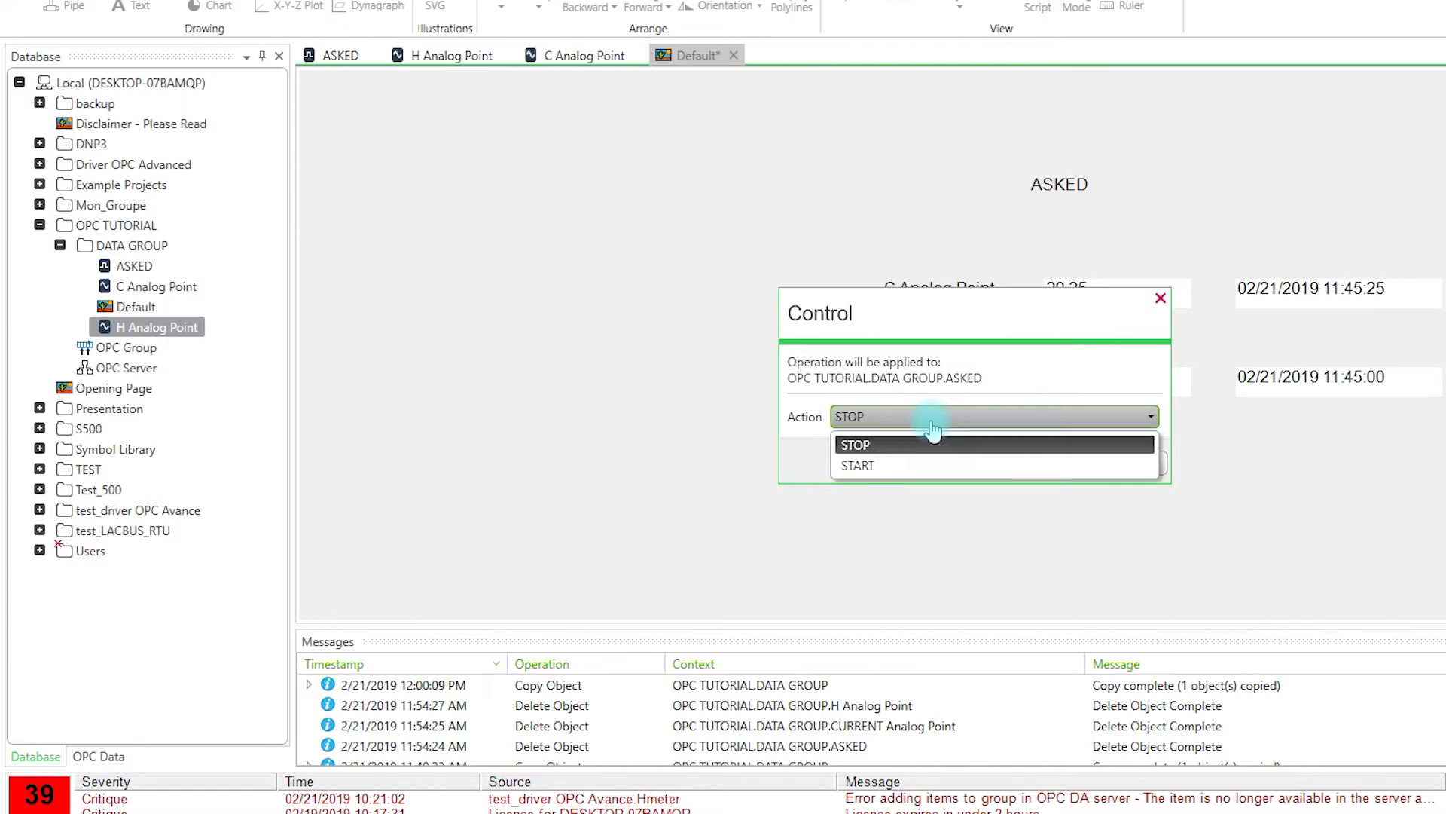
pyautogui.click(894, 465)
pyautogui.click(1042, 463)
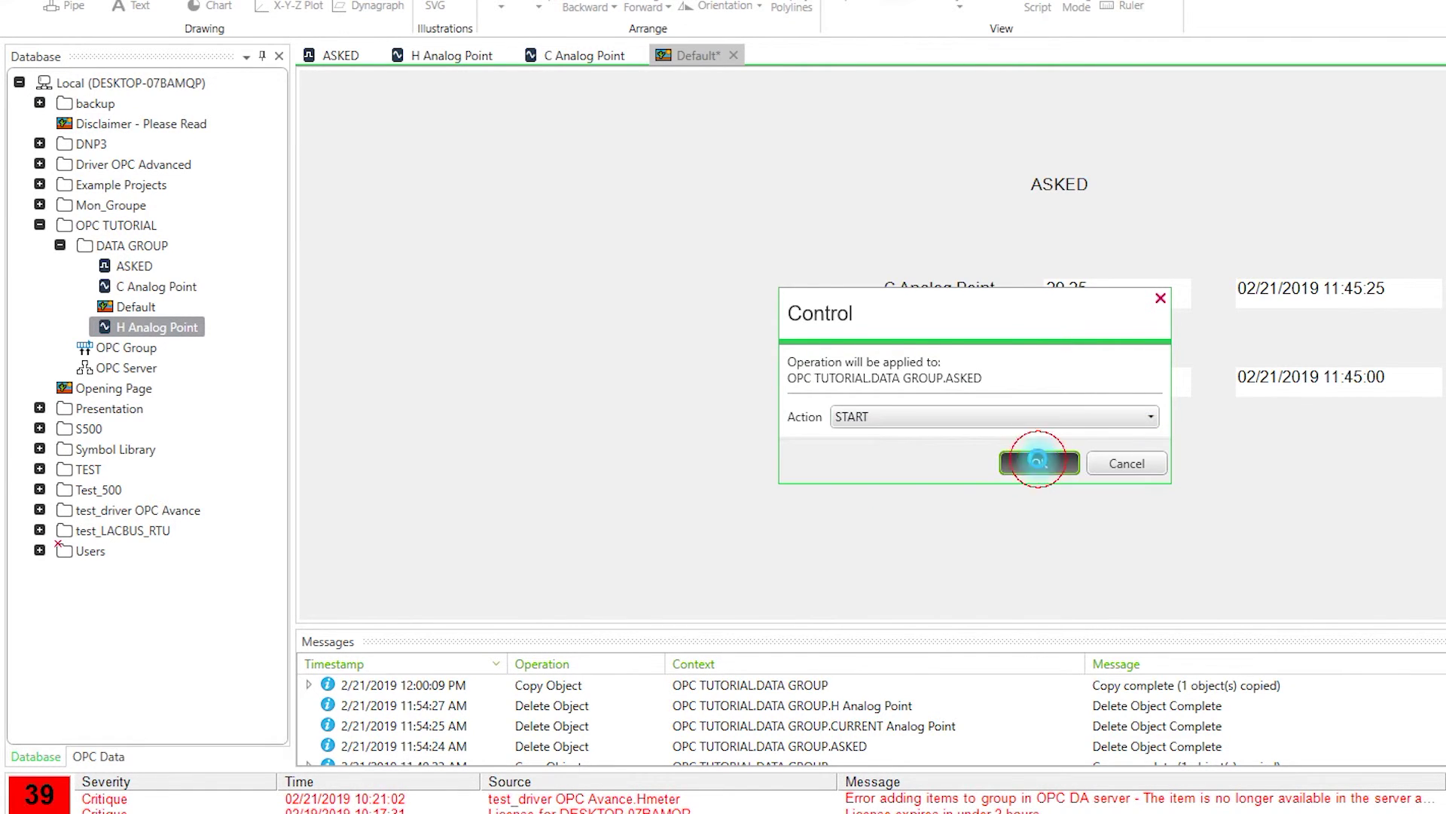
pyautogui.click(855, 476)
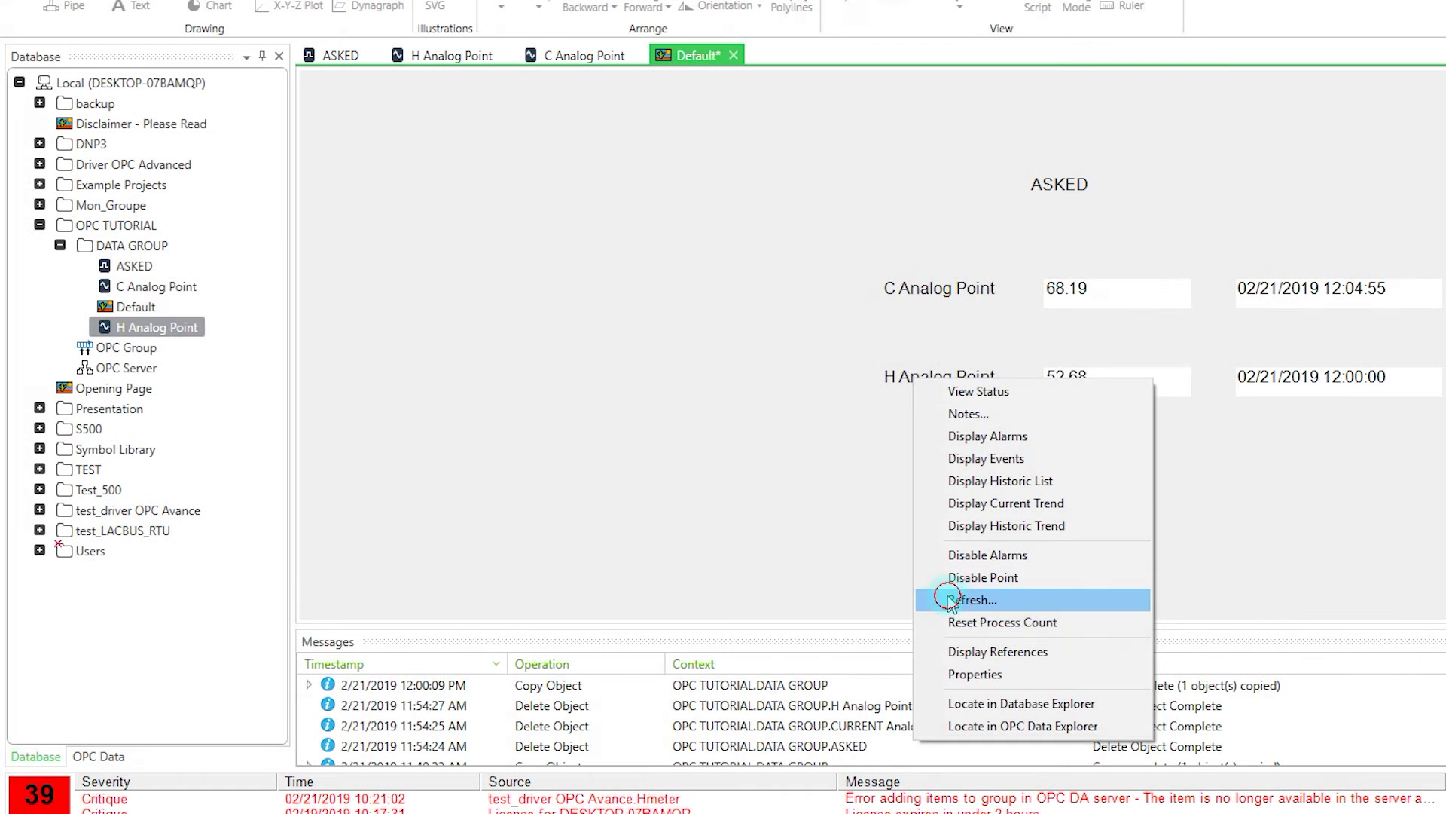
# Refresh H Analog Point from the device to 52.68 and display its historic list
pyautogui.click(948, 599)
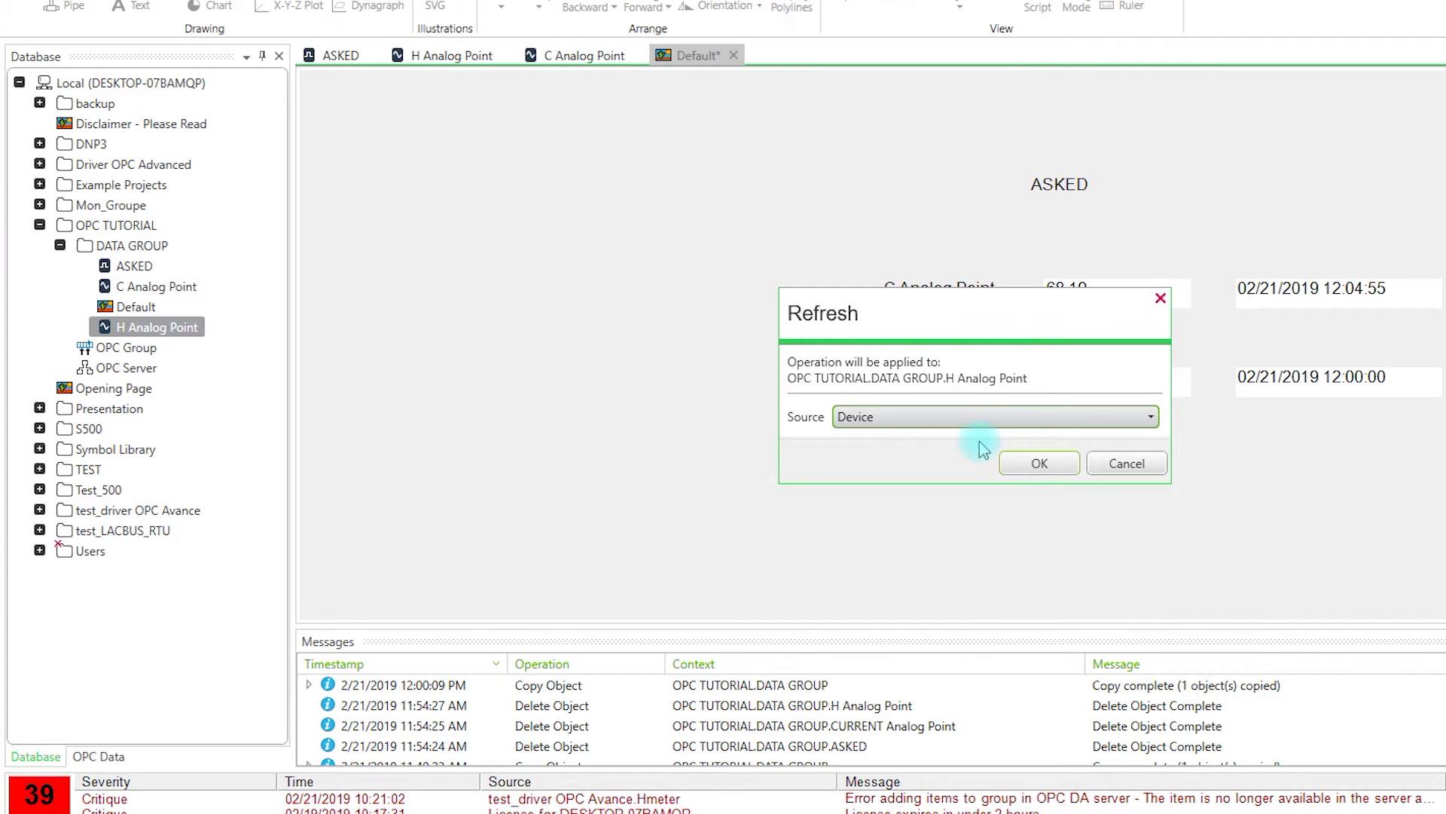
pyautogui.click(1031, 461)
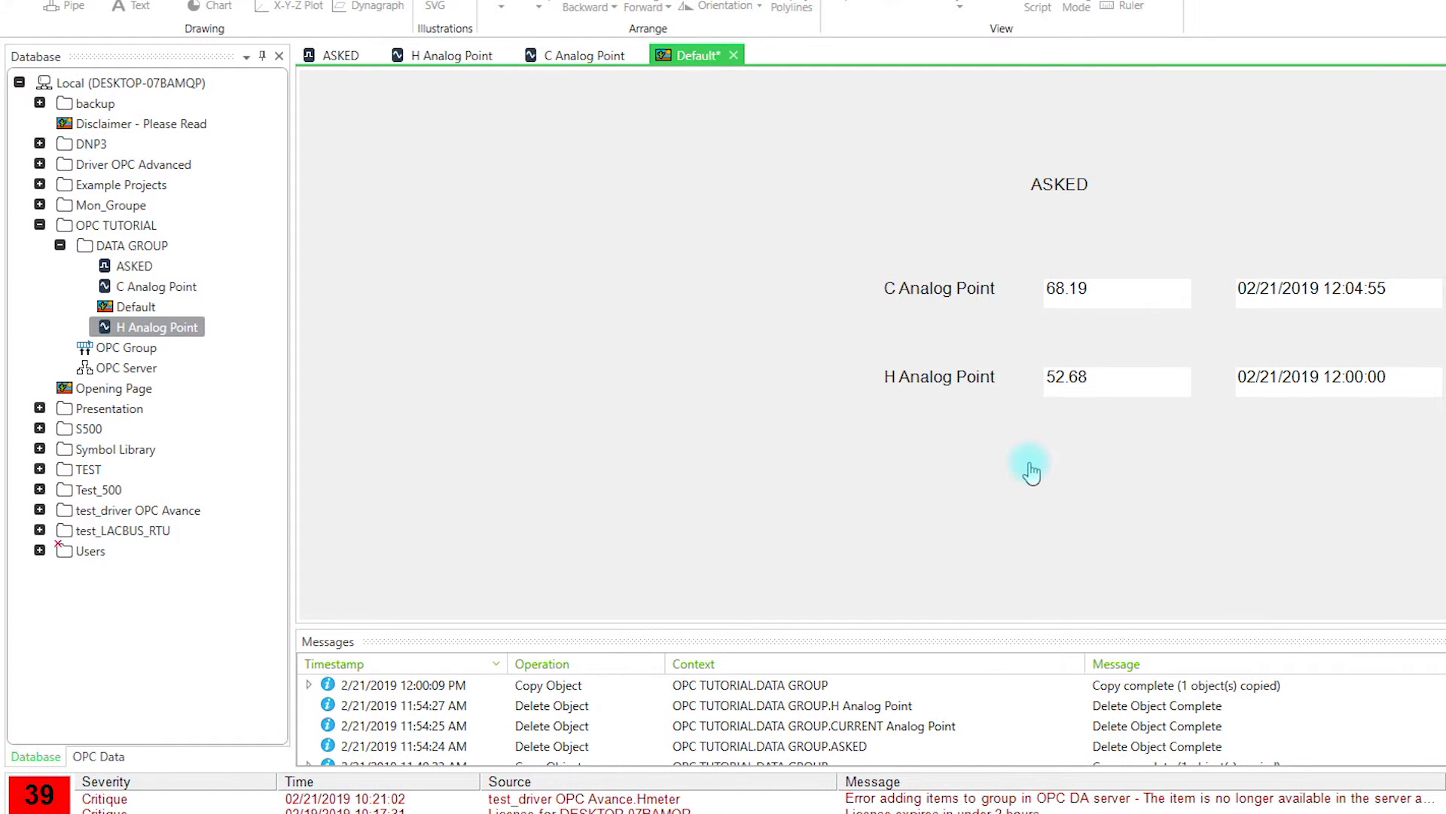
pyautogui.rightClick(122, 329)
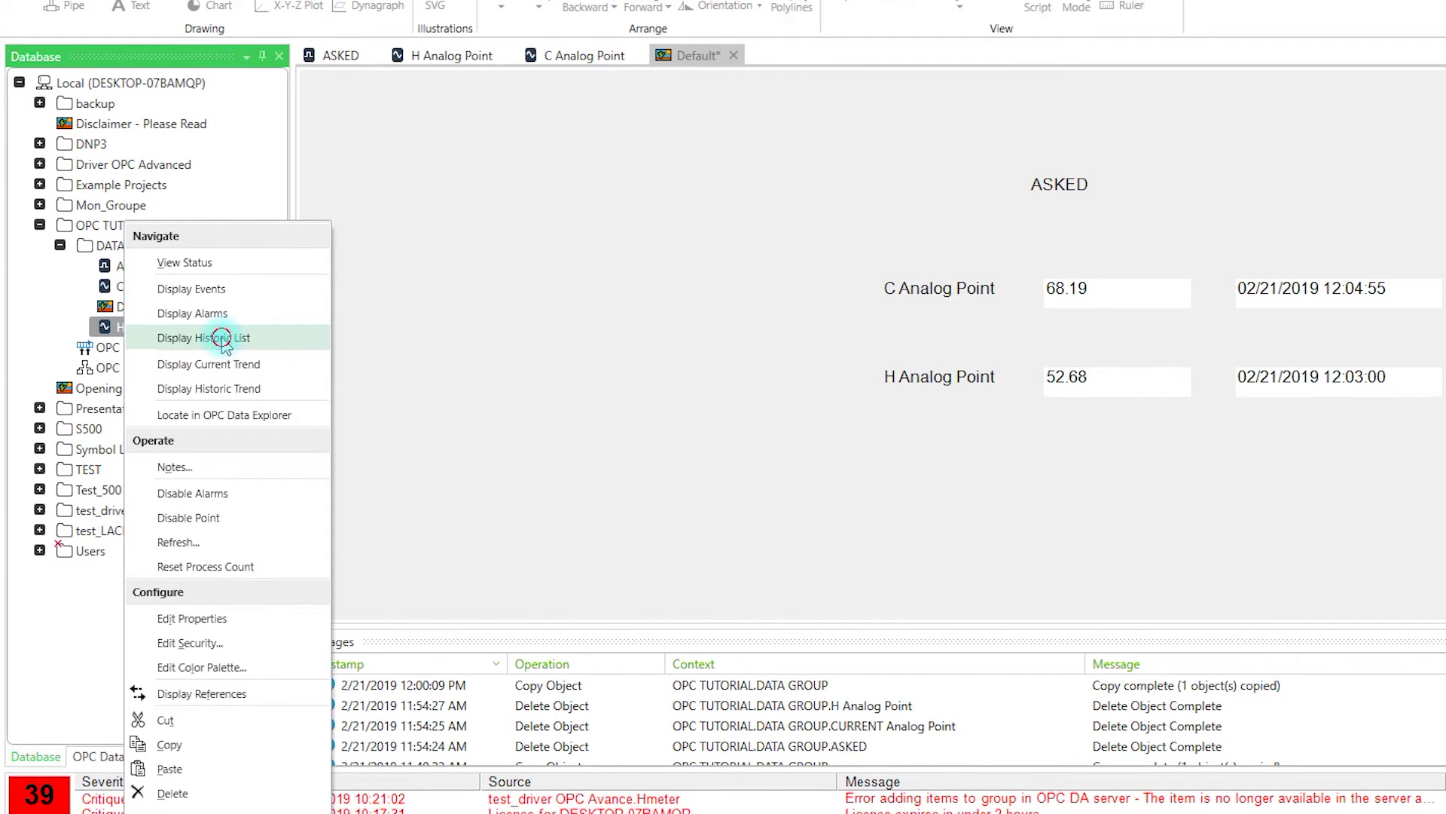
pyautogui.click(223, 339)
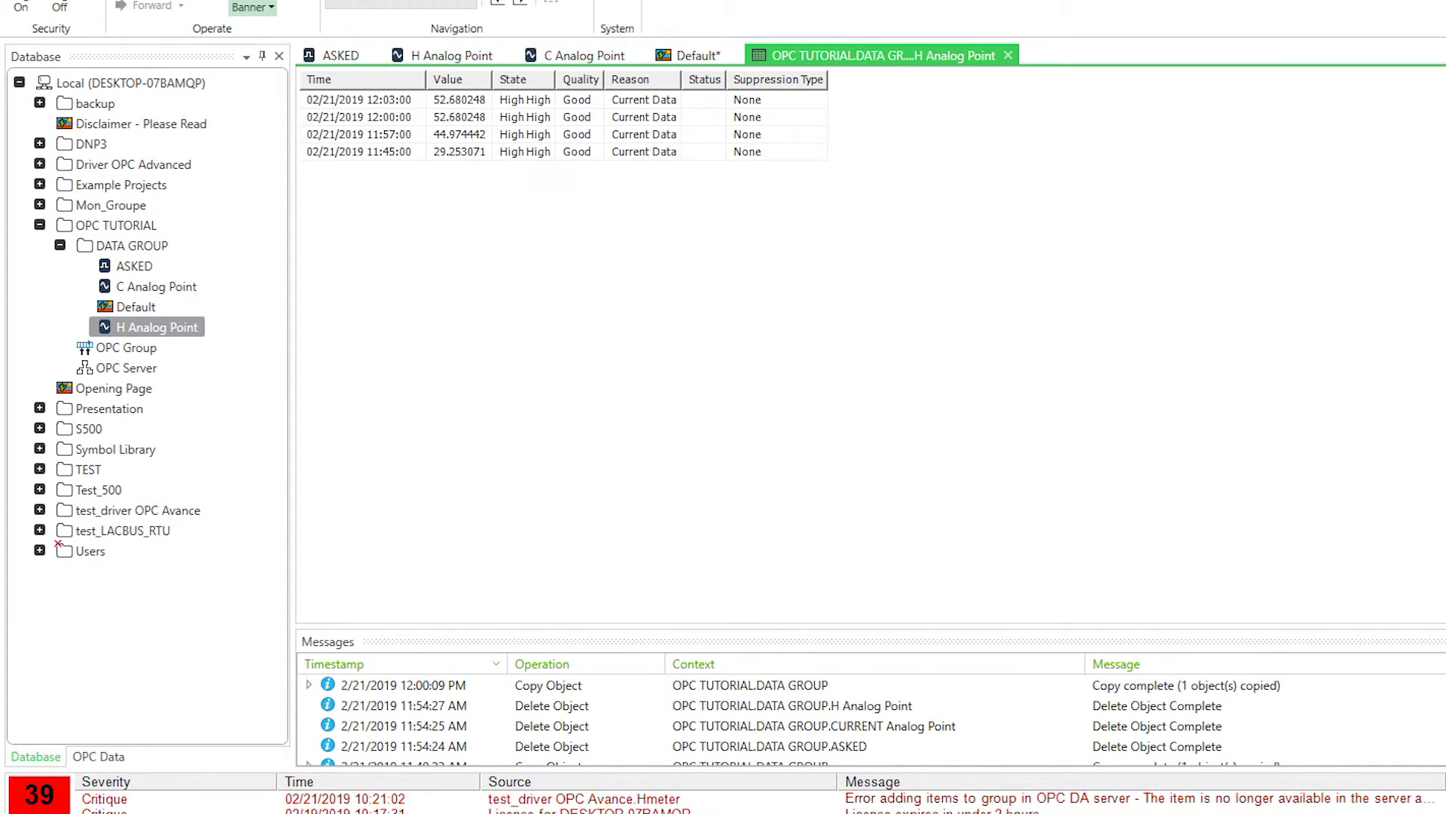
# Open the S500 archives for Analog Input 1 and compare them with the ClearSCADA historic list
pyautogui.moveTo(531, 812)
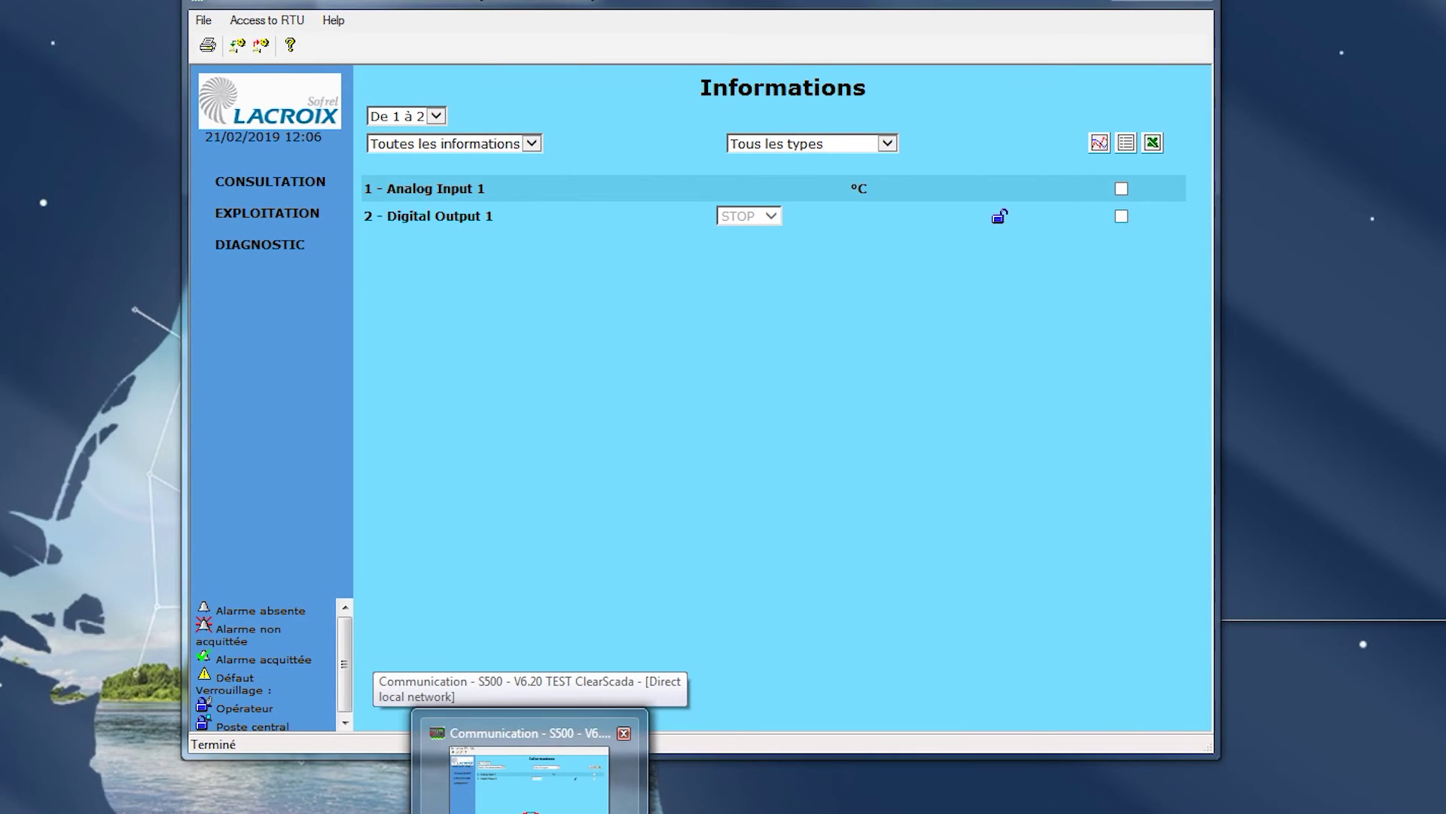
pyautogui.click(530, 776)
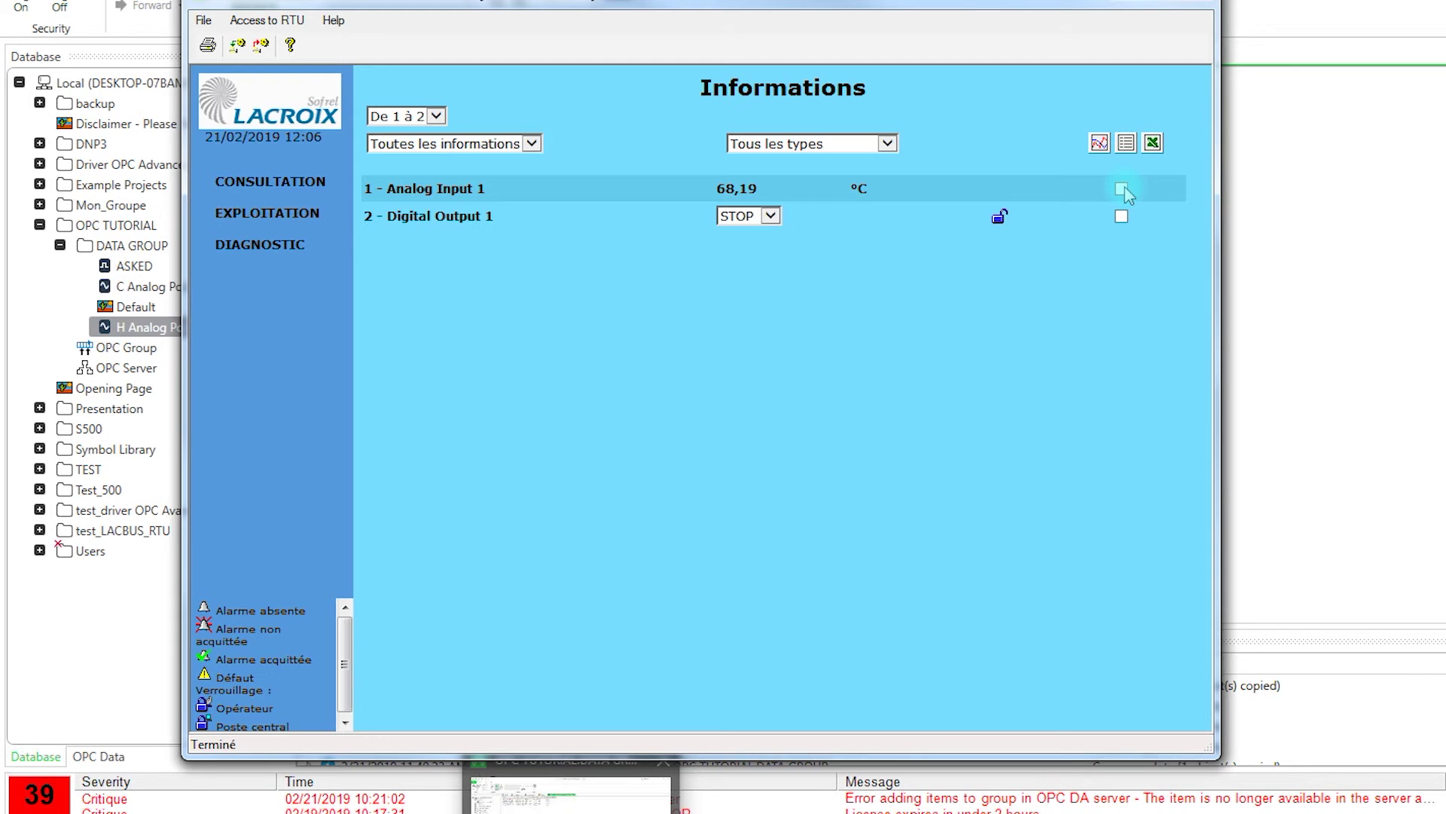
pyautogui.click(1122, 189)
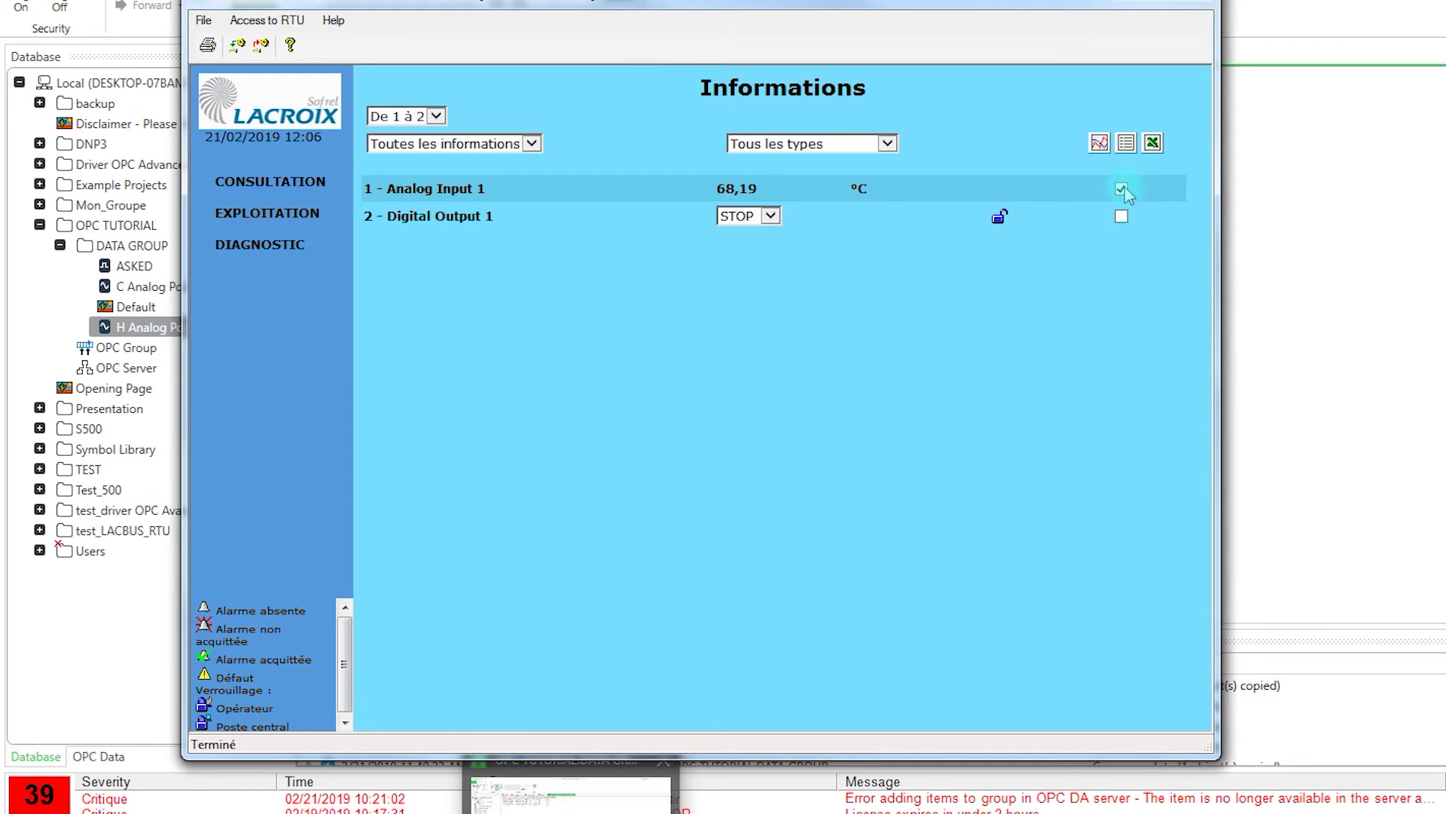
pyautogui.click(1126, 143)
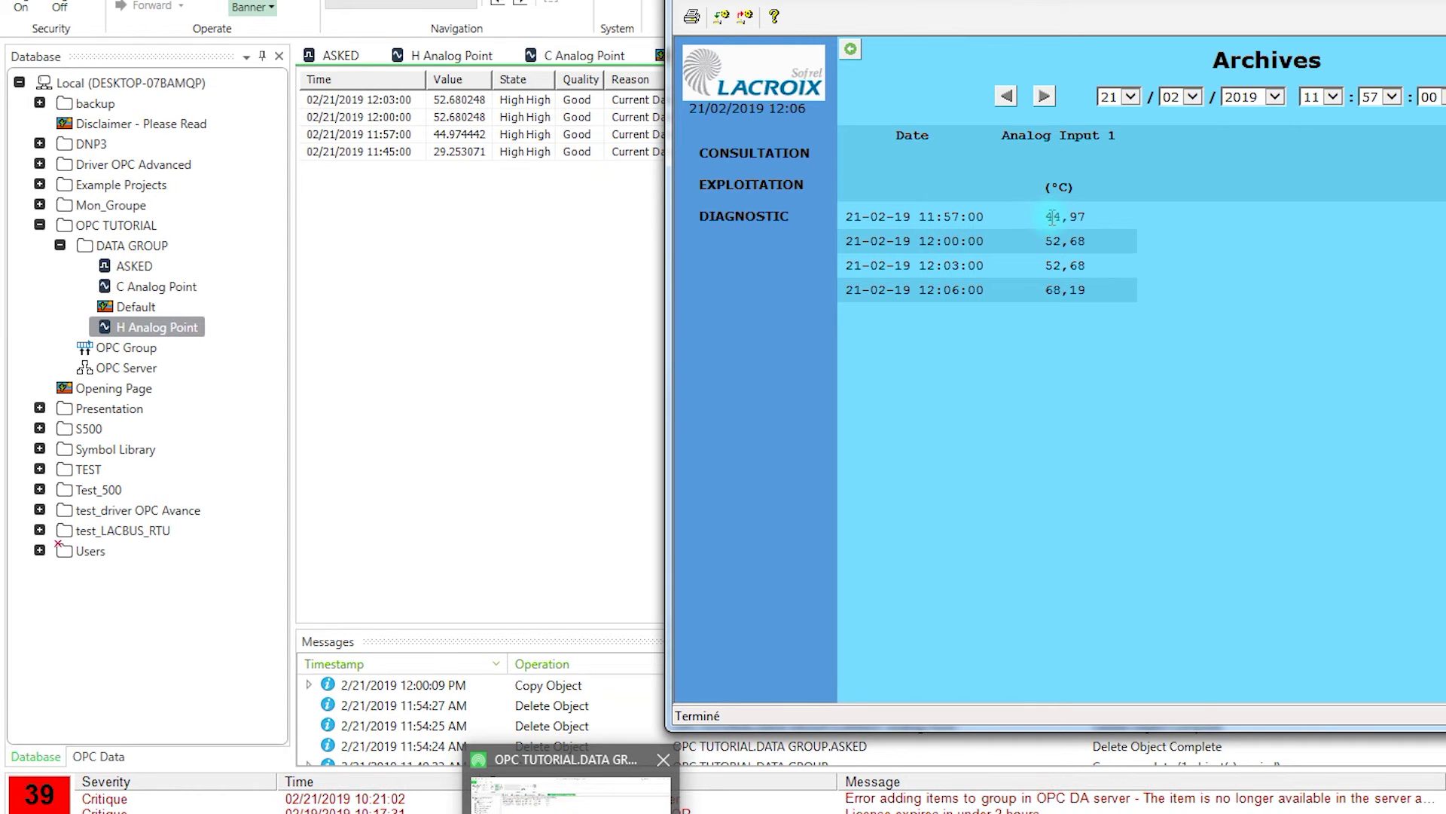
pyautogui.click(513, 134)
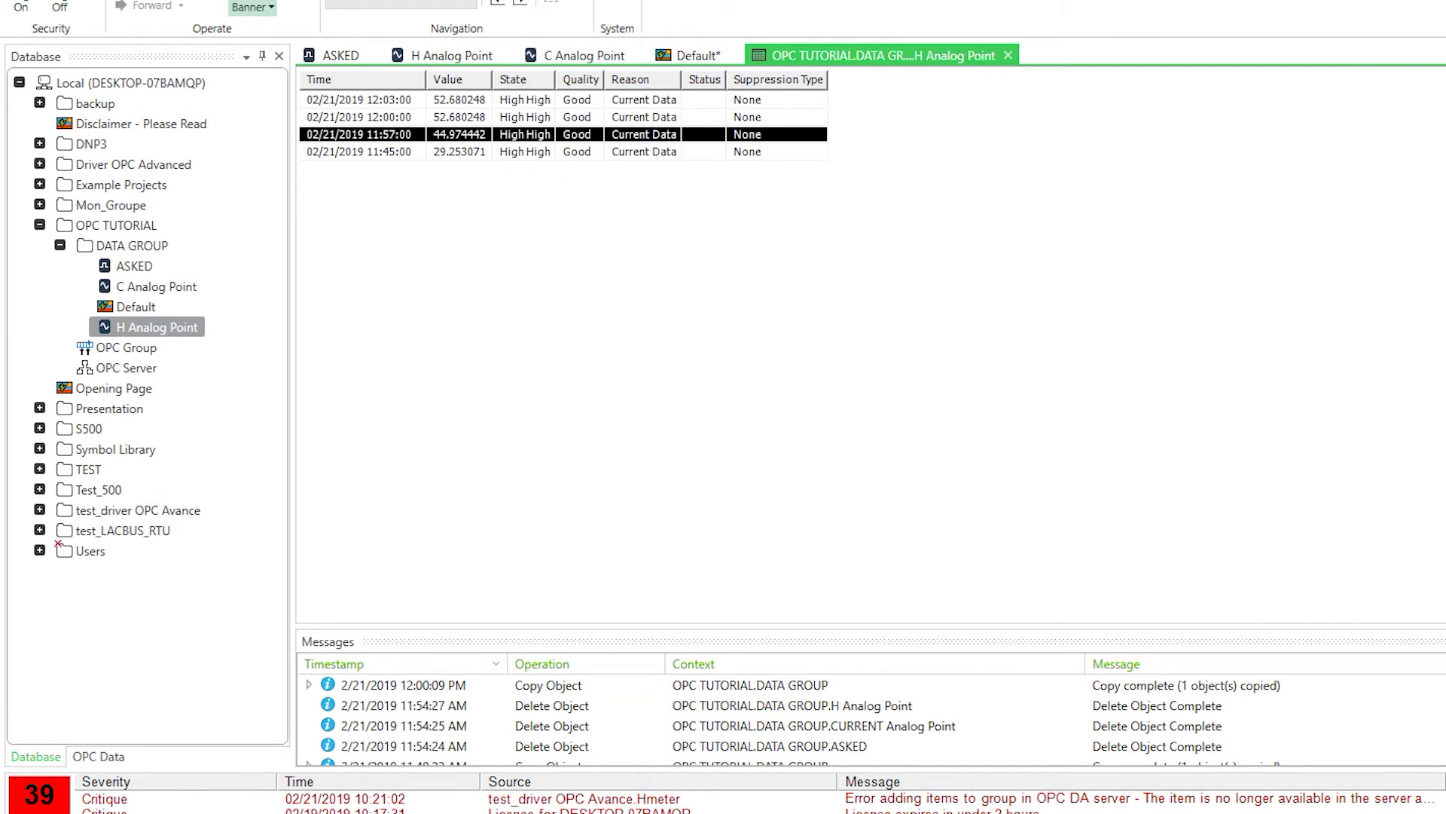
pyautogui.hotkey('alt', 'Tab')
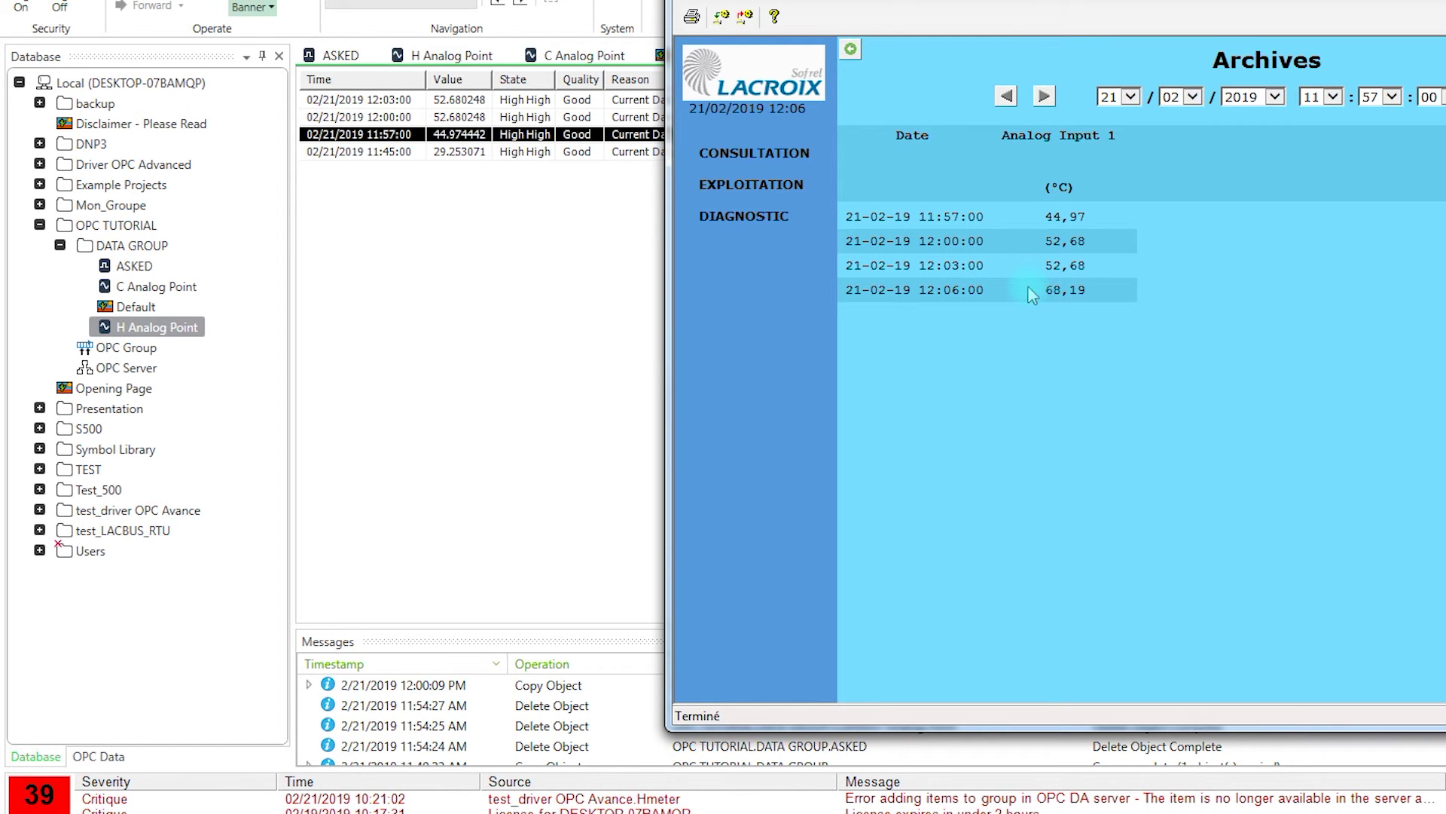
# Send START to ASKED from the Default mimic, updating H Analog Point to 68.19, then close the old historic list
pyautogui.click(555, 210)
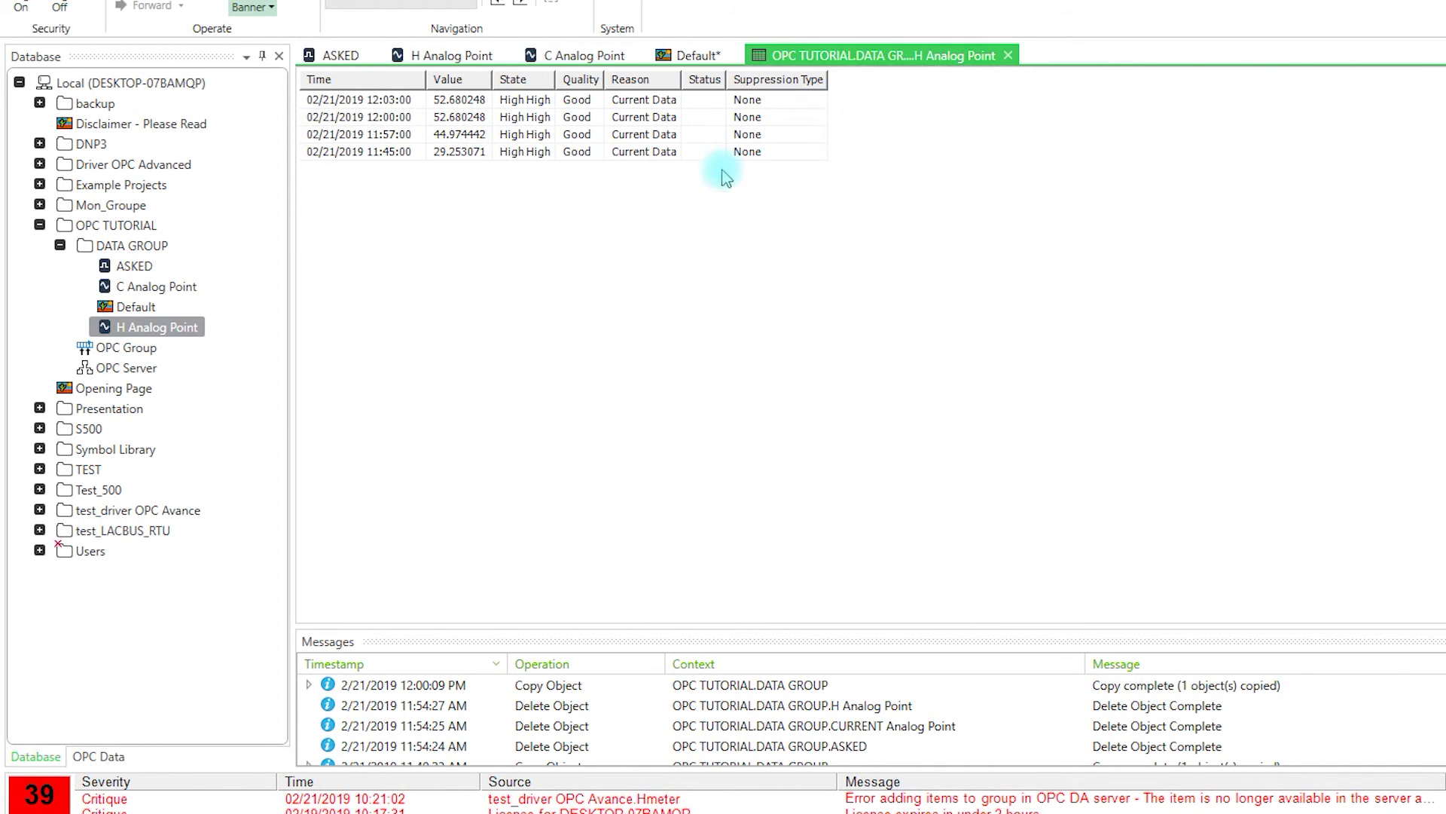
pyautogui.click(700, 56)
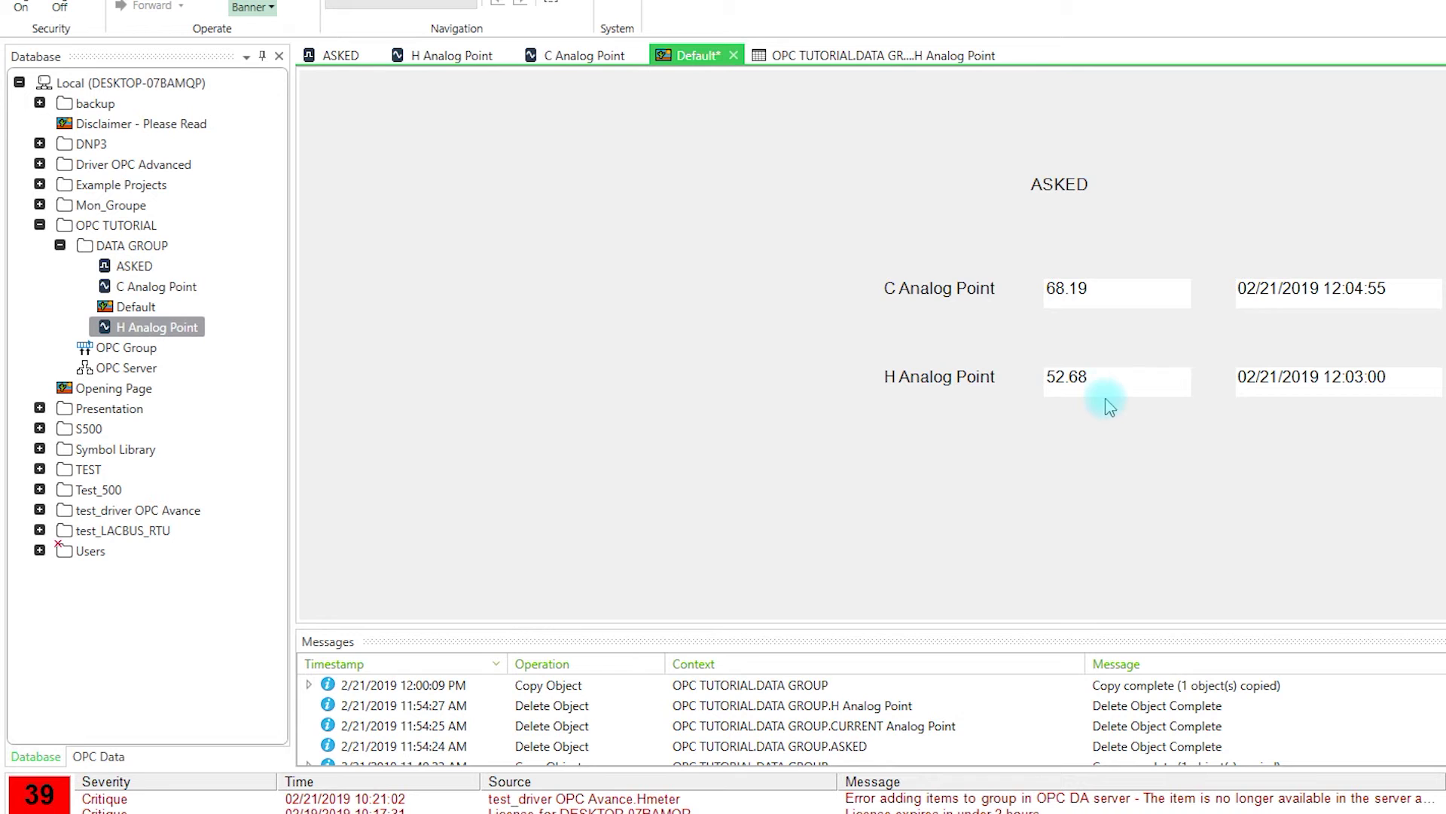
pyautogui.click(1071, 179)
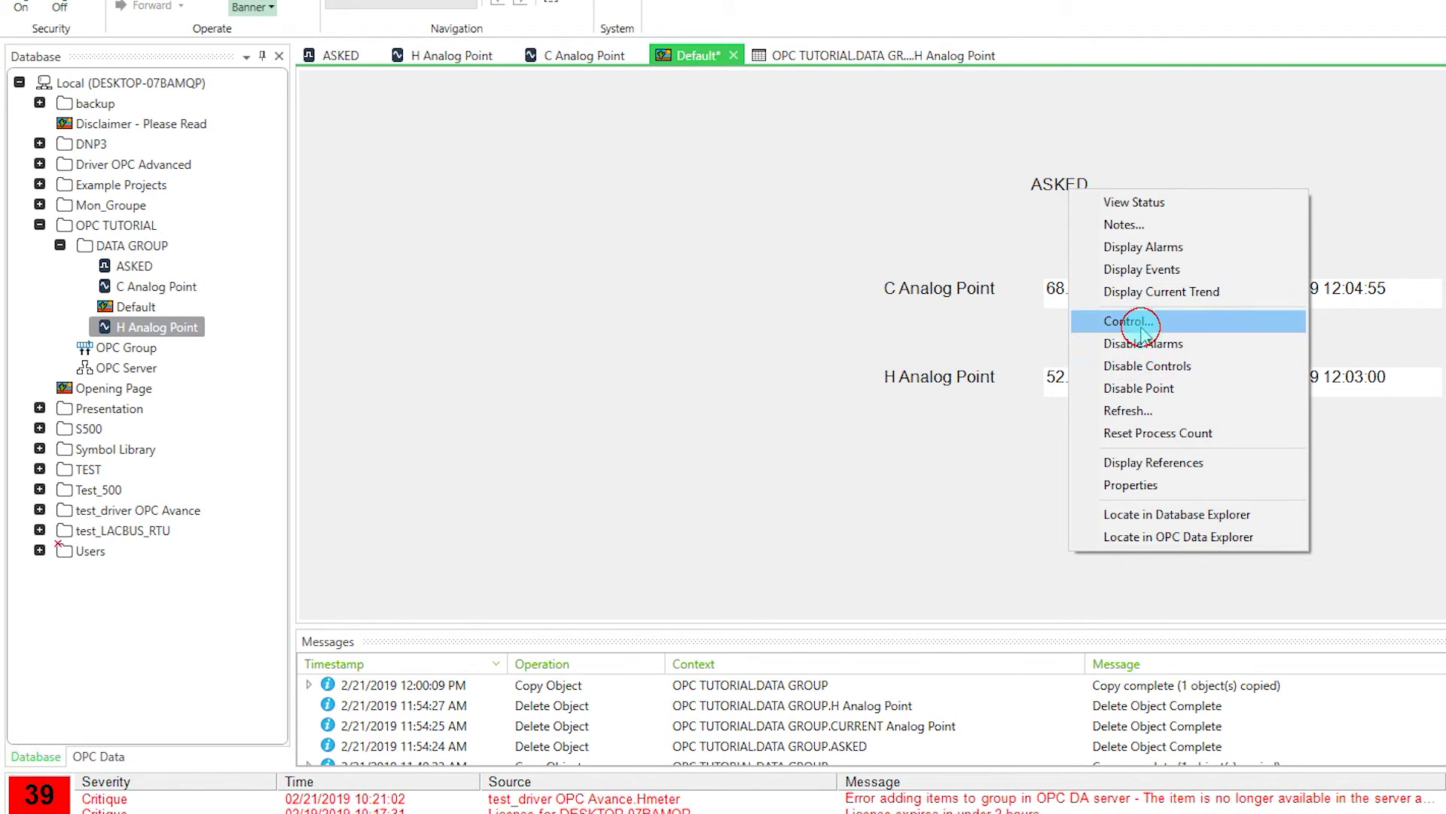
pyautogui.click(1145, 320)
pyautogui.click(1025, 419)
pyautogui.click(1010, 463)
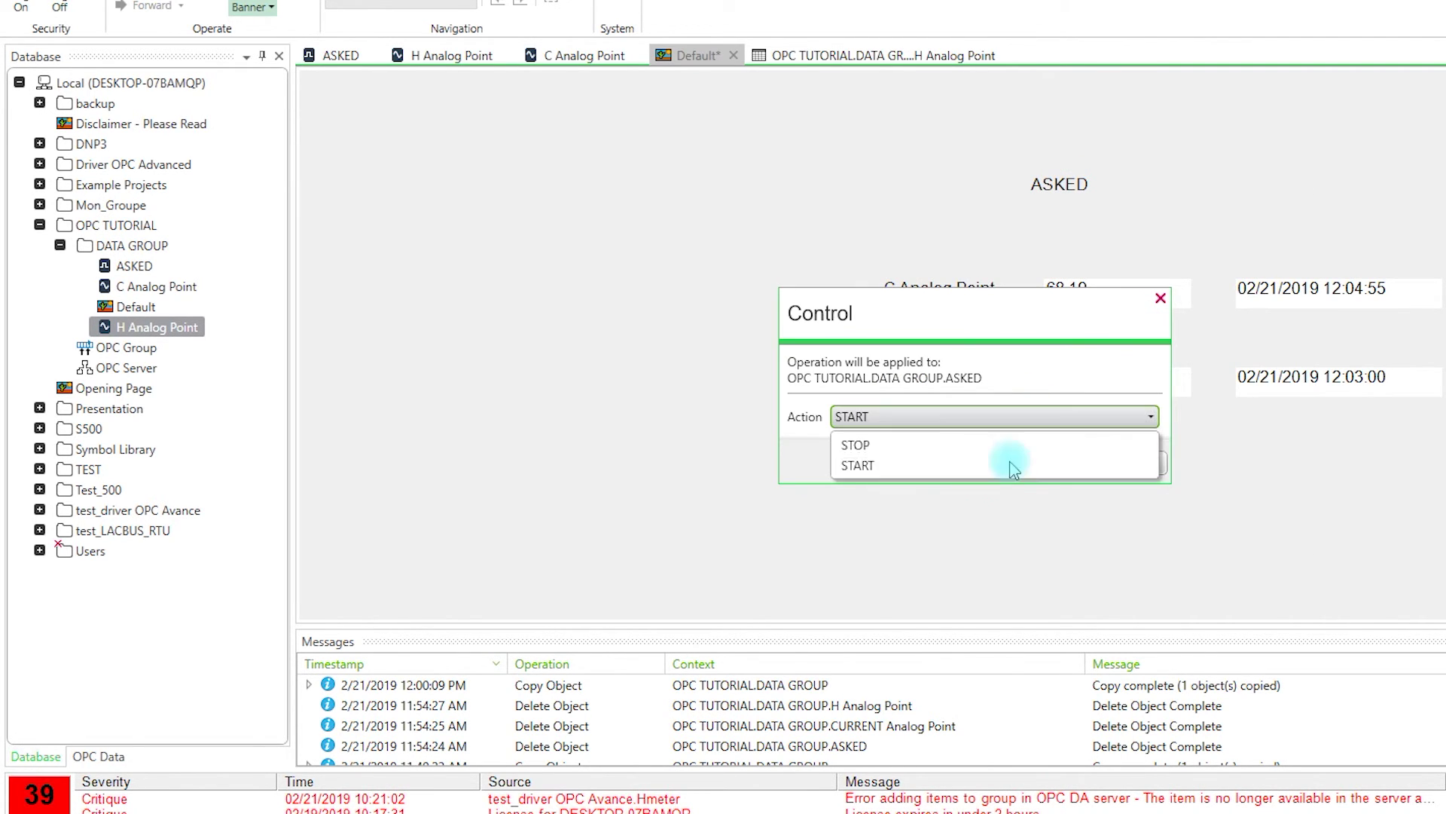
pyautogui.click(1026, 464)
pyautogui.click(965, 387)
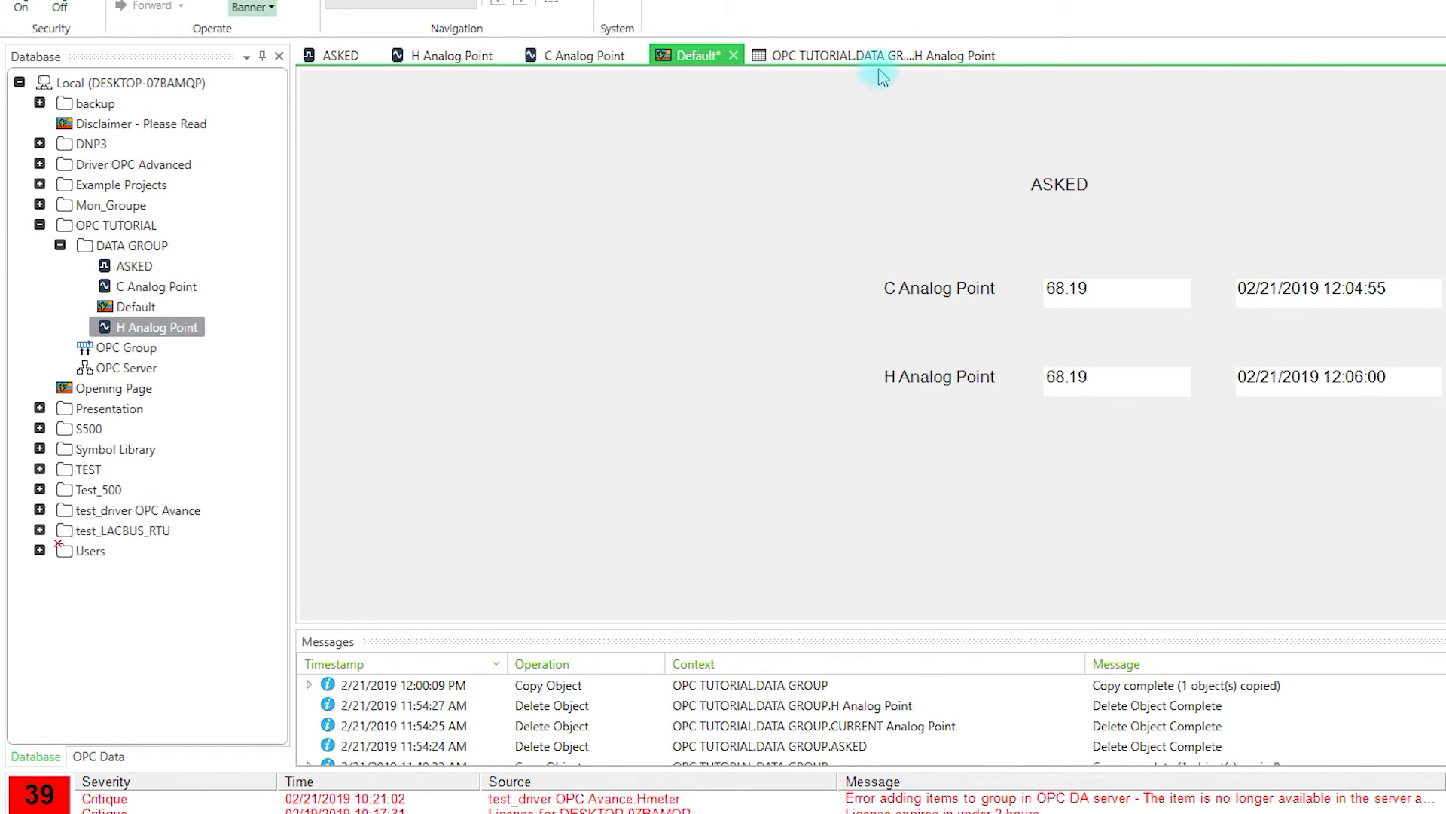
pyautogui.click(1015, 55)
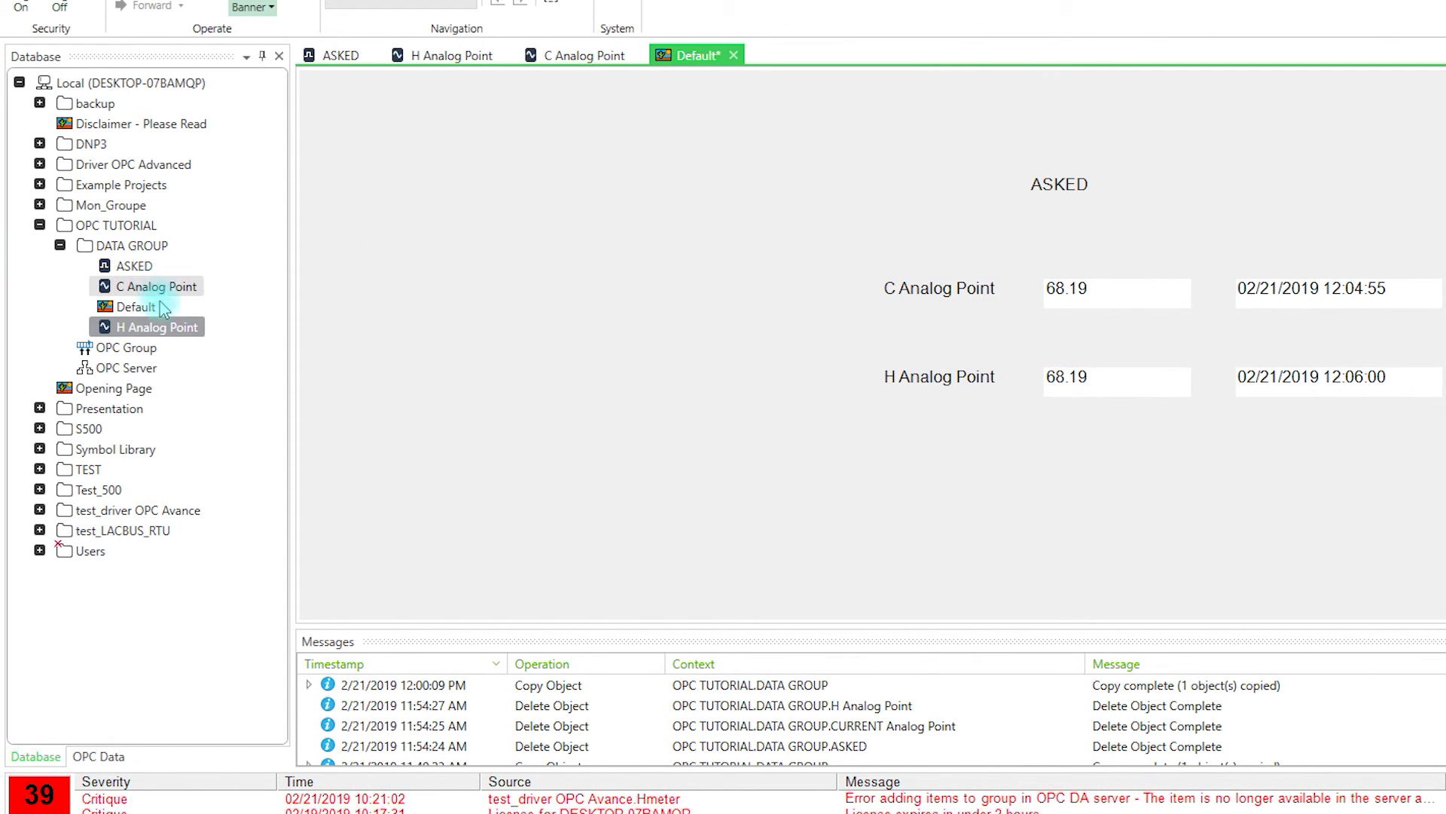
# Reopen H Analog Point's historic list and select the newest 68.186462 reading at 12:06:00
pyautogui.rightClick(152, 330)
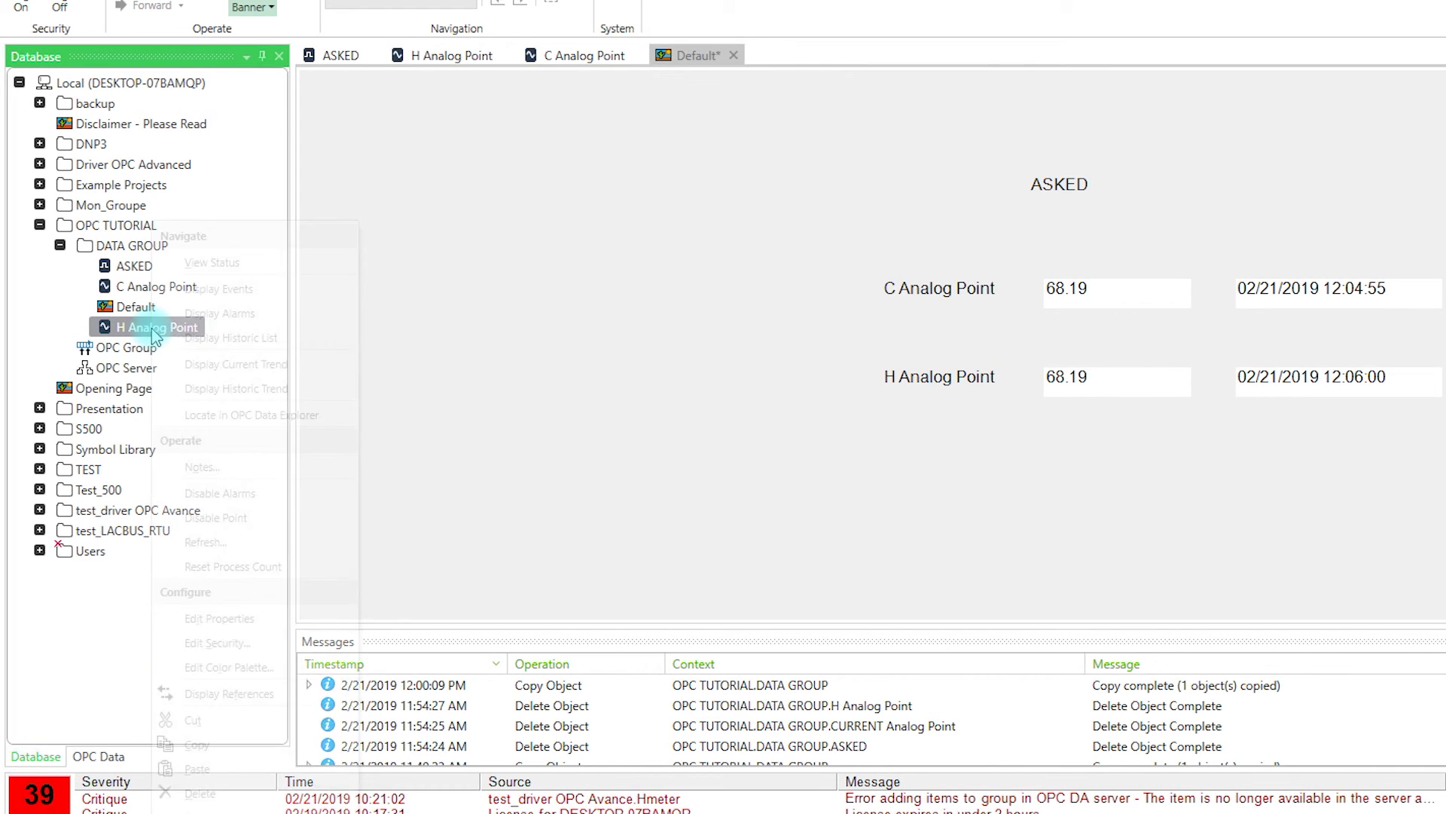
pyautogui.click(227, 339)
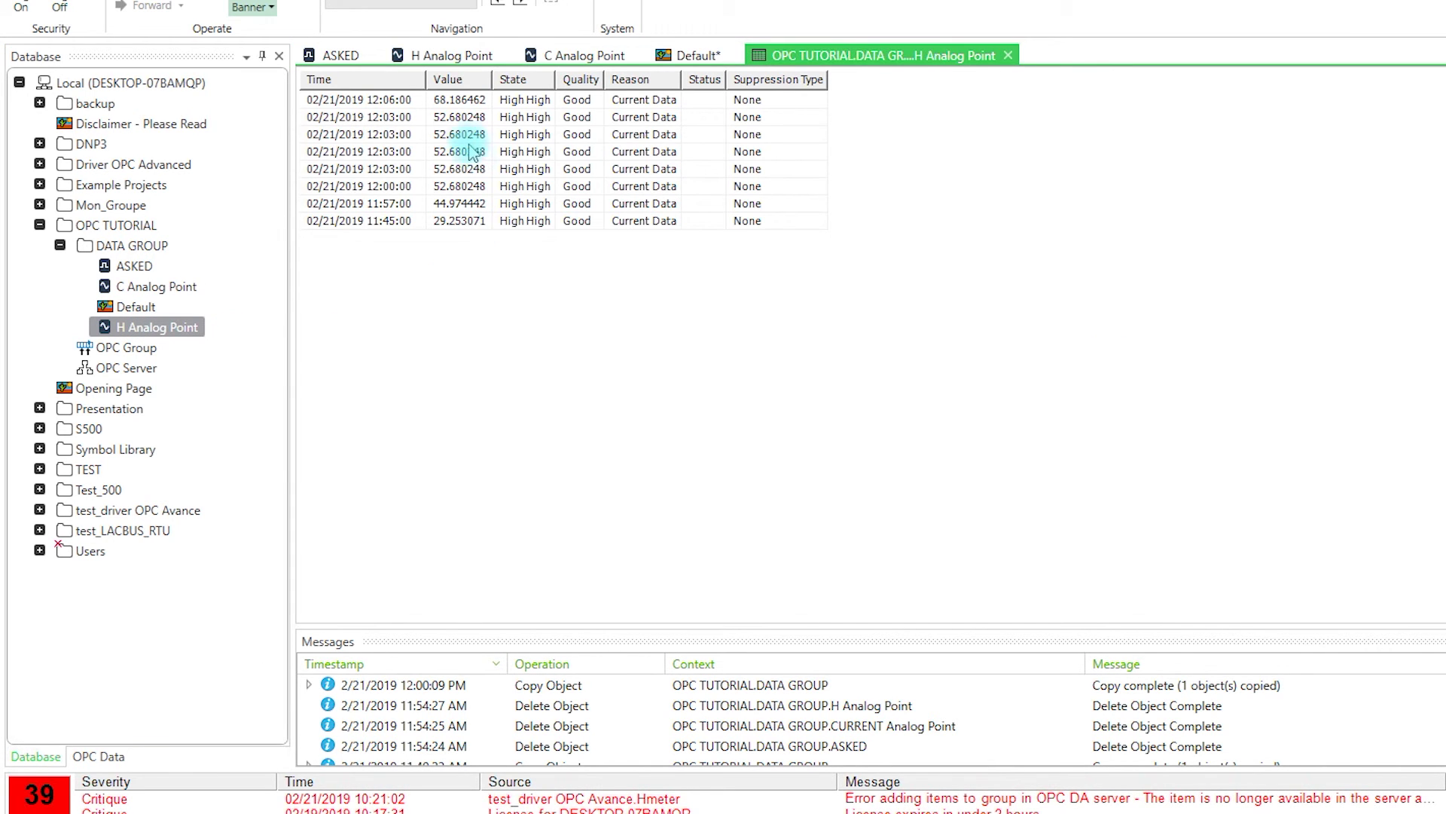
pyautogui.click(399, 104)
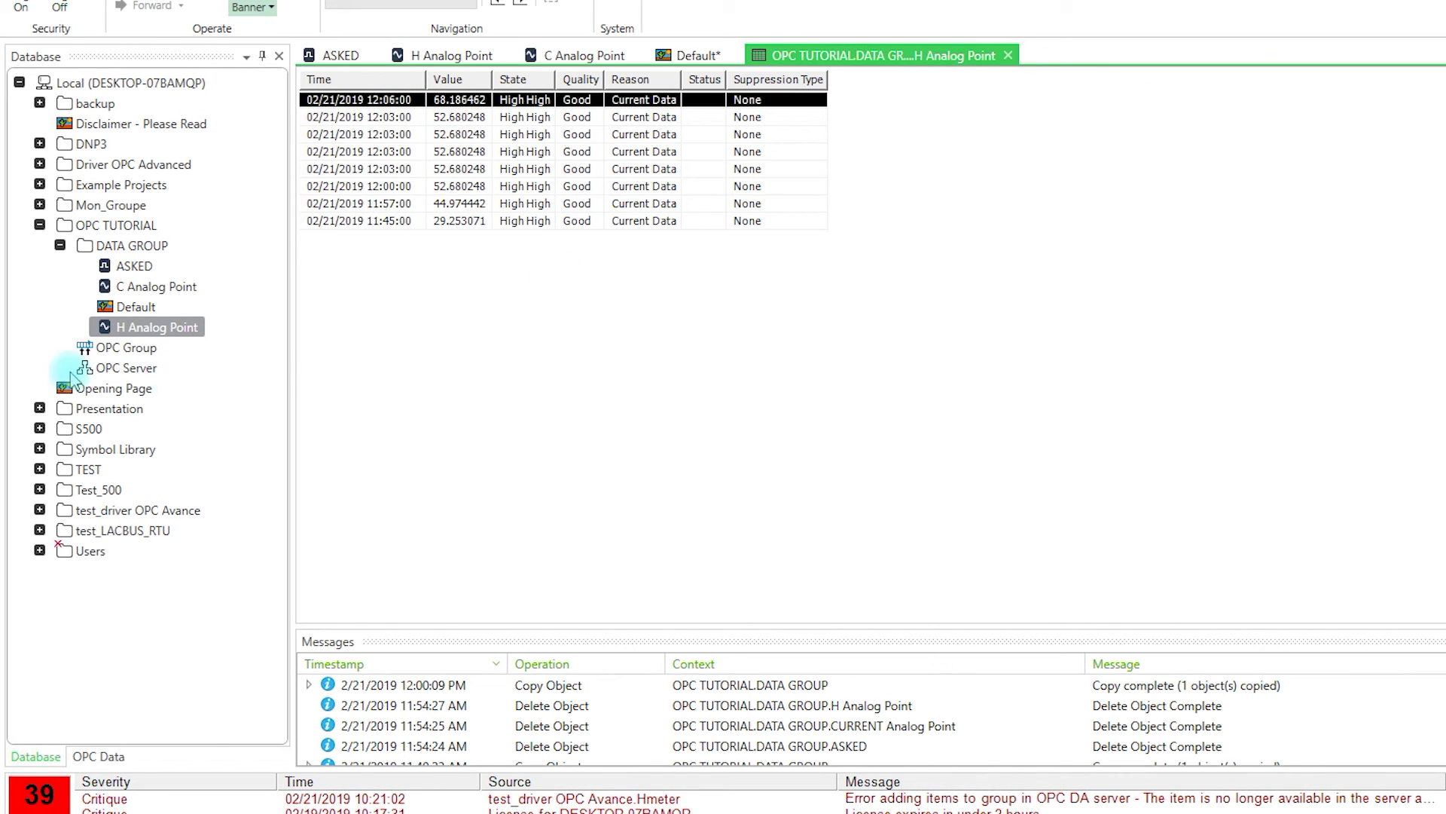
pyautogui.rightClick(153, 329)
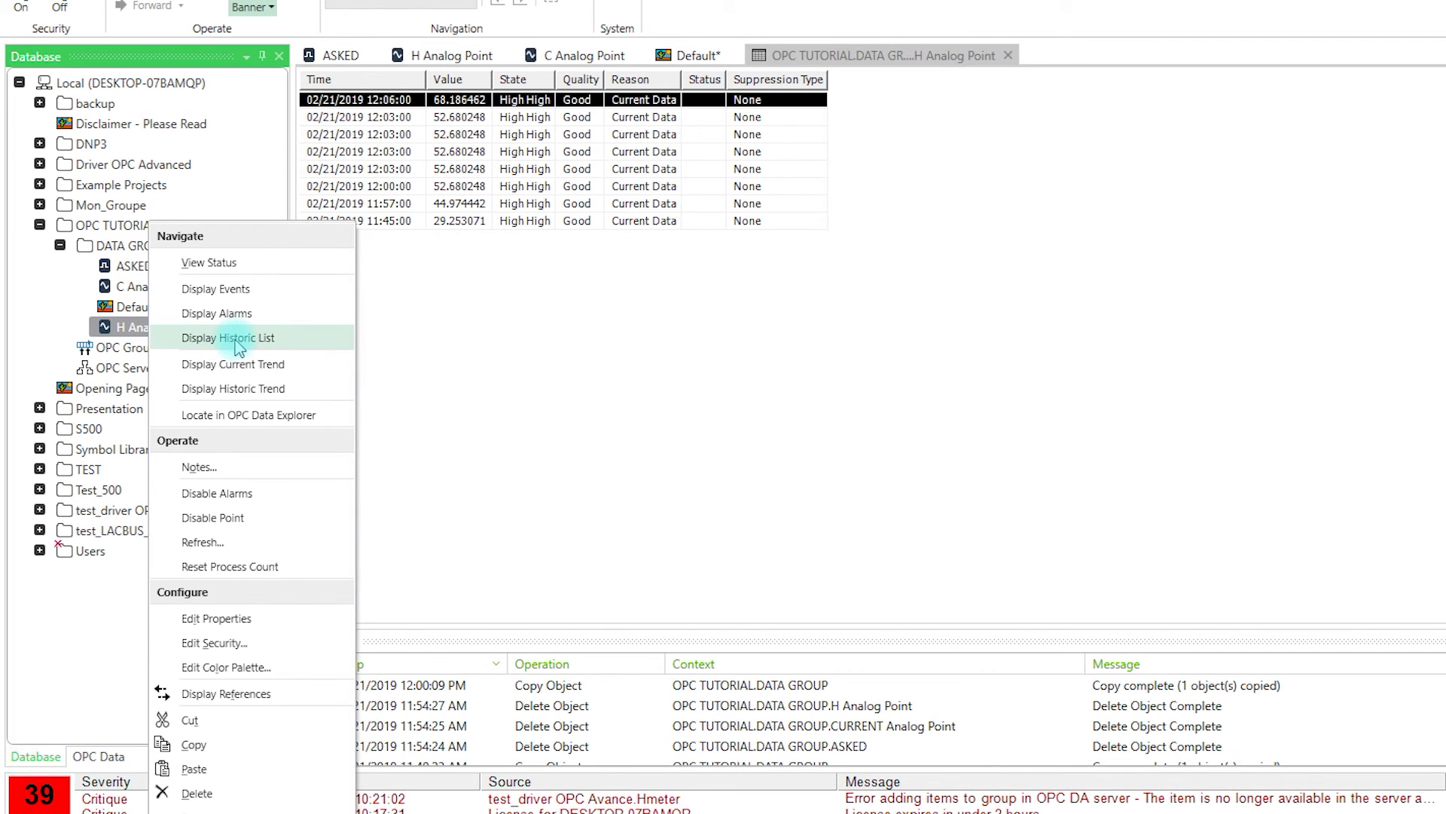
# Display H Analog Point's historic trend and zoom its time axis to show the rise from 29 to 68
pyautogui.click(298, 392)
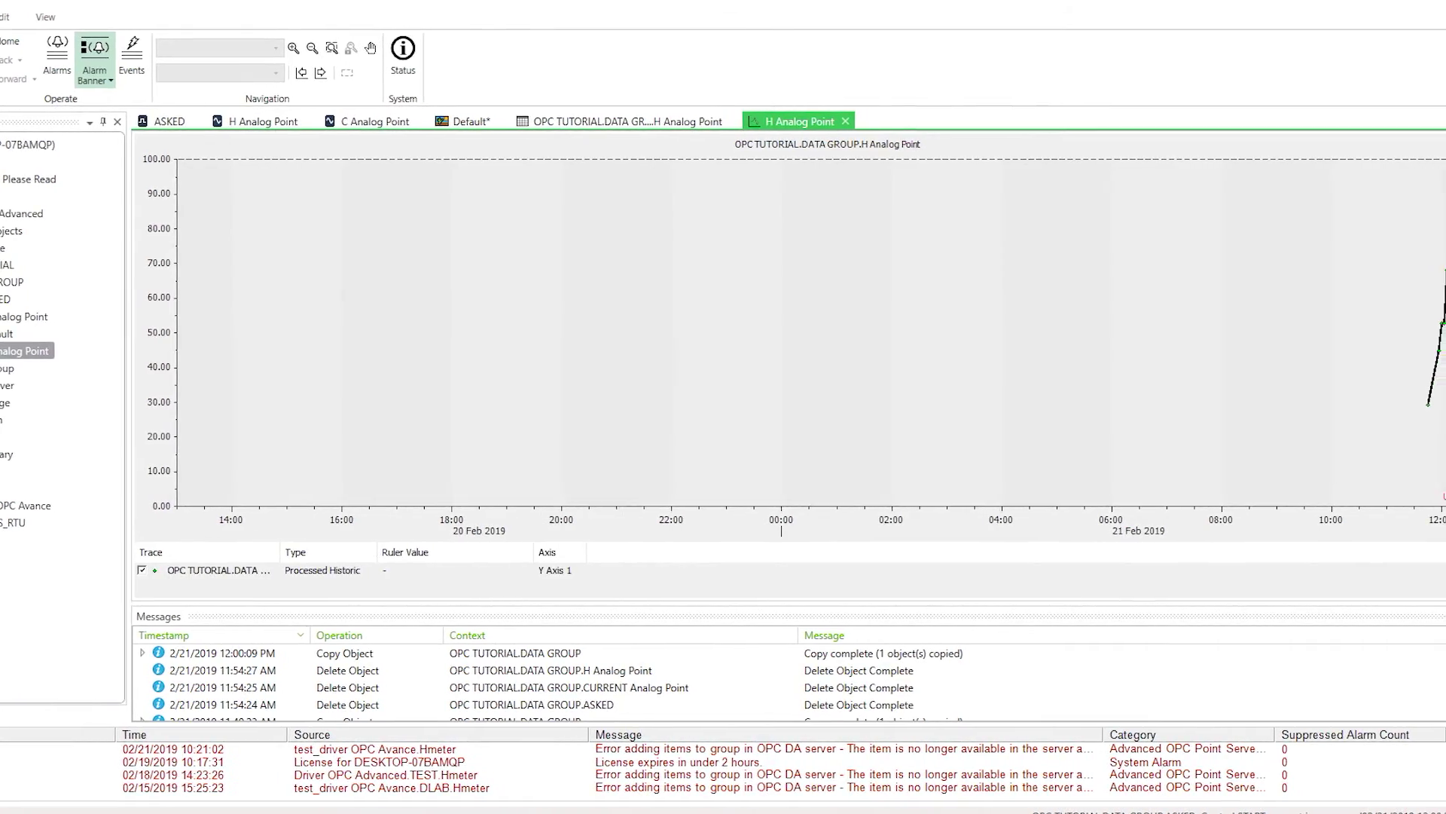
pyautogui.scroll(10, 1442, 331)
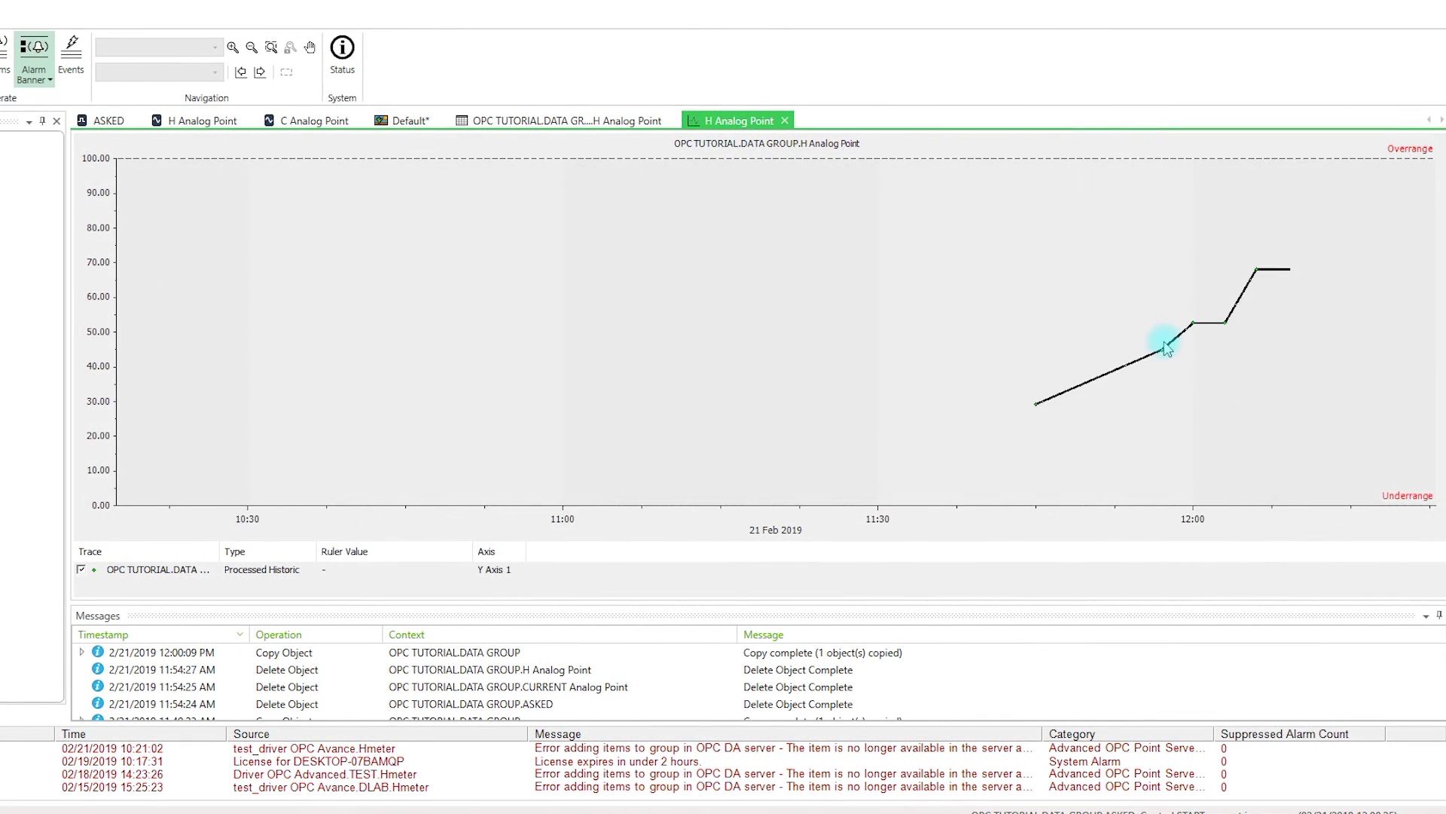
pyautogui.scroll(2, 1355, 332)
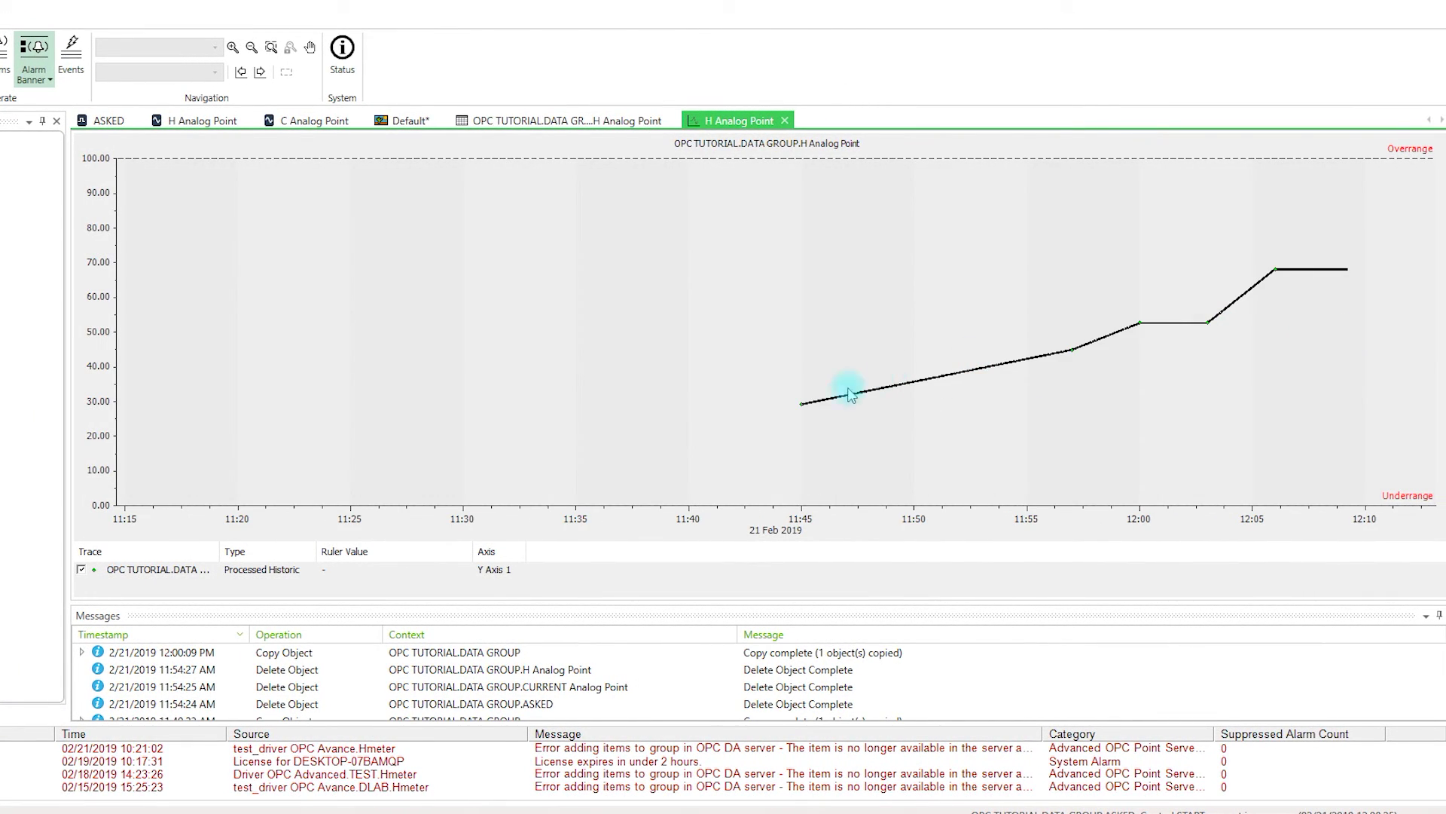